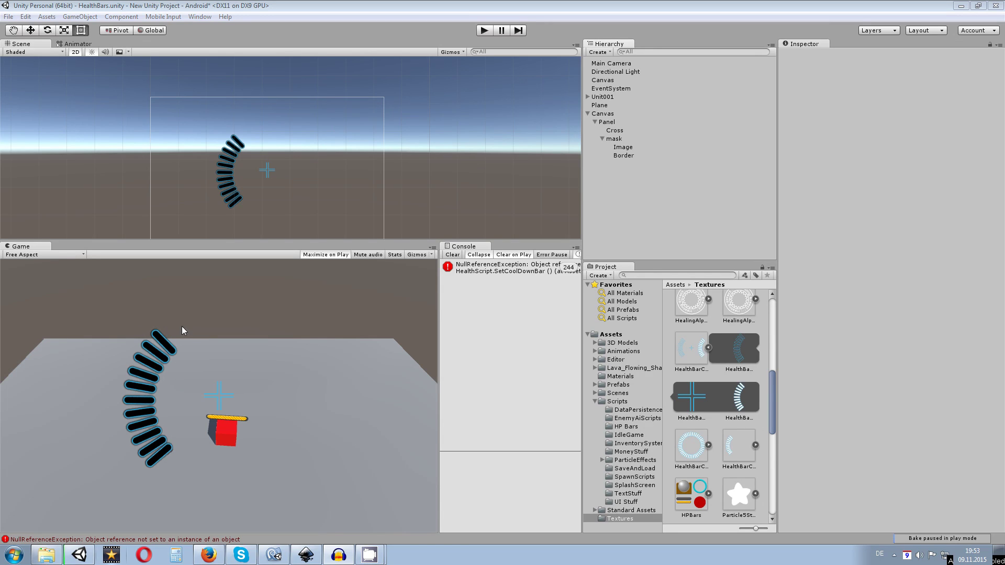
Run the scene to preview the curved segmented health bar in the game view, and stop play mode.
left_click(484, 30)
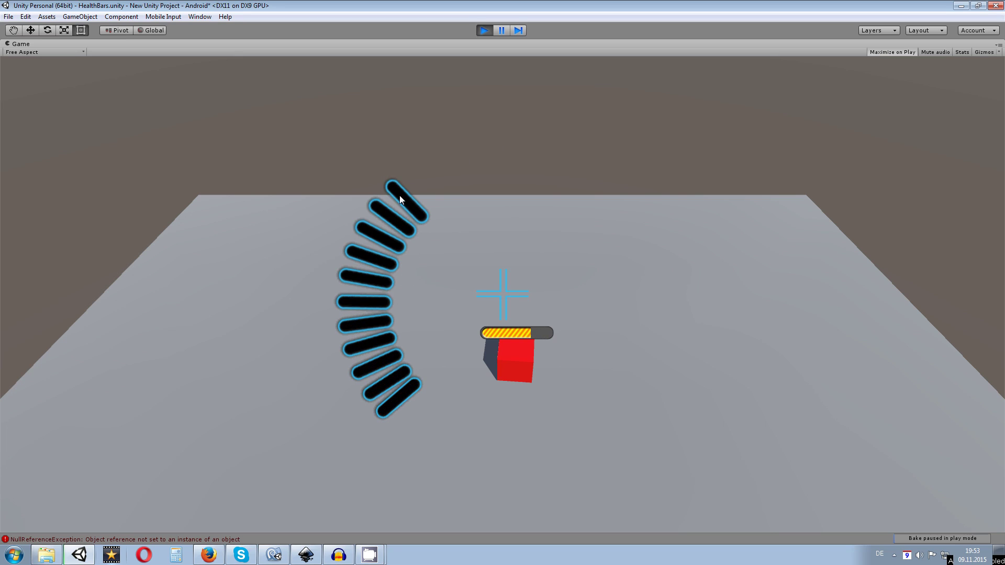
left_click(484, 30)
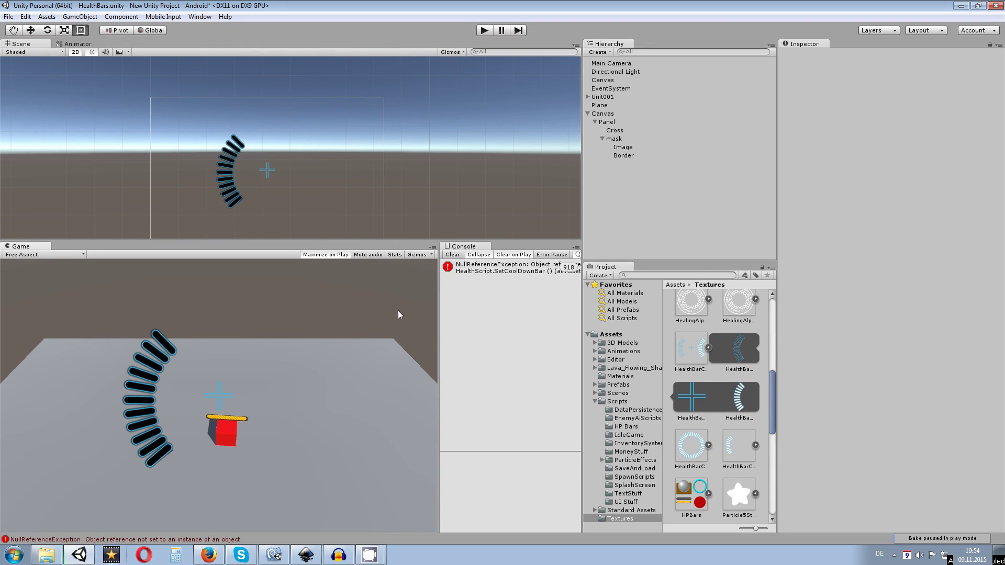
Switch to Inkscape and draw a cyan rounded rectangle about 139 × 53 px in the page's upper-left area.
left_click(307, 556)
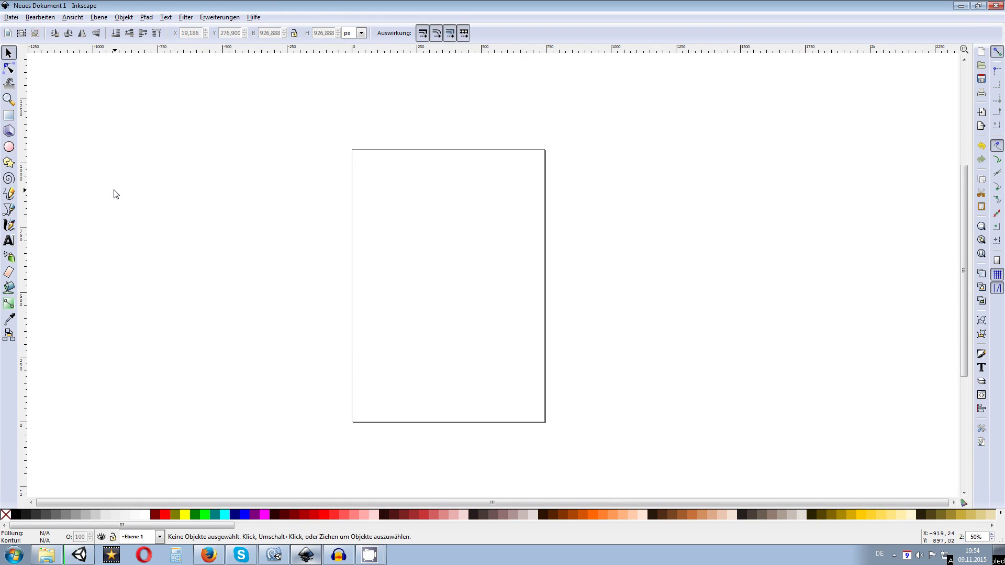
left_click(9, 115)
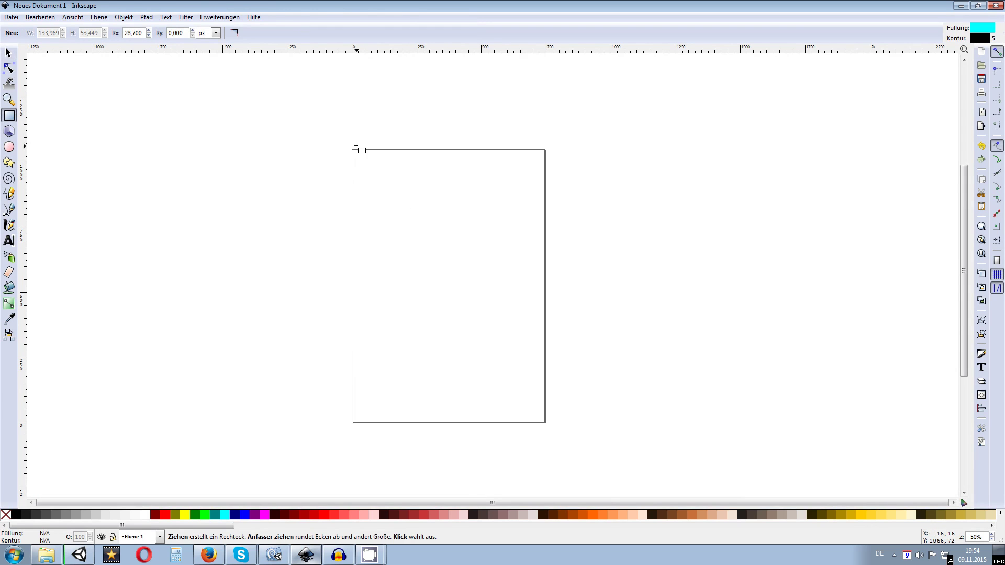
scroll(474, 202, "up", 4)
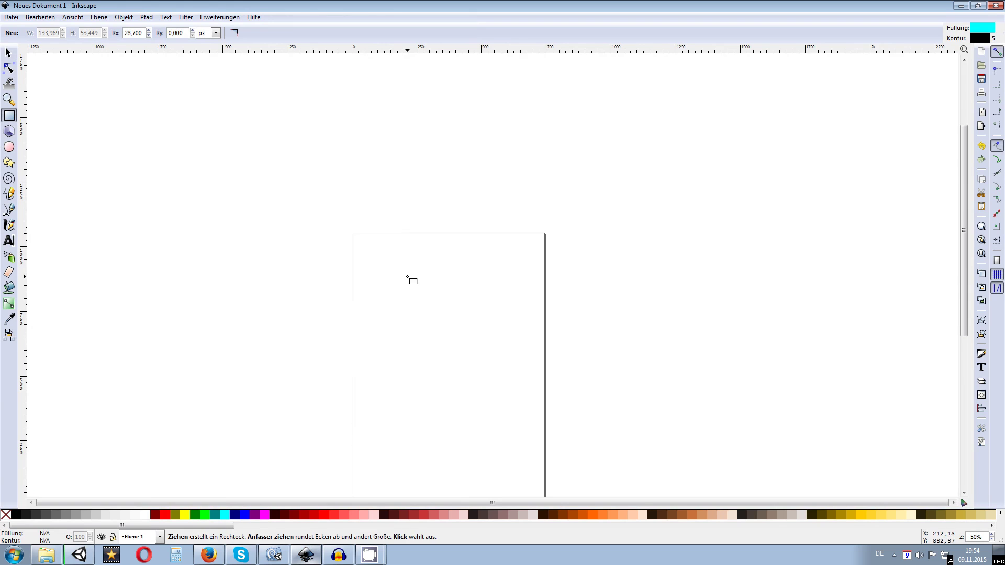
scroll(406, 276, "up", 3, "ctrl")
left_click_drag(274, 261, 380, 305)
scroll(404, 298, "down", 8)
scroll(426, 201, "down", 5, "ctrl")
scroll(445, 189, "up", 8, "ctrl")
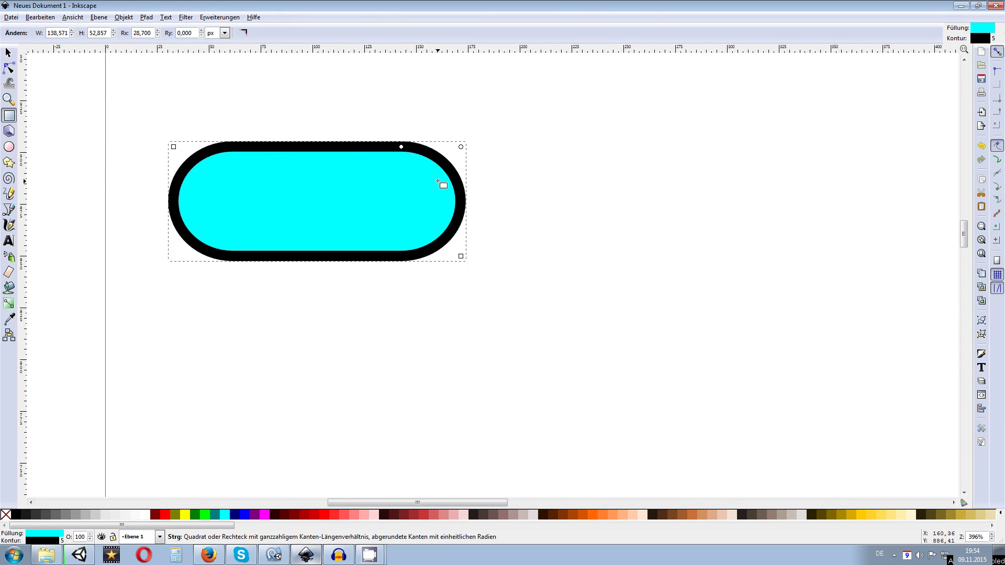
scroll(437, 181, "down", 3, "ctrl")
scroll(445, 181, "down", 2, "ctrl")
scroll(471, 175, "up", 2)
scroll(474, 175, "down", 1, "ctrl")
scroll(479, 178, "up", 2)
scroll(487, 246, "up", 1)
scroll(470, 285, "up", 1, "ctrl")
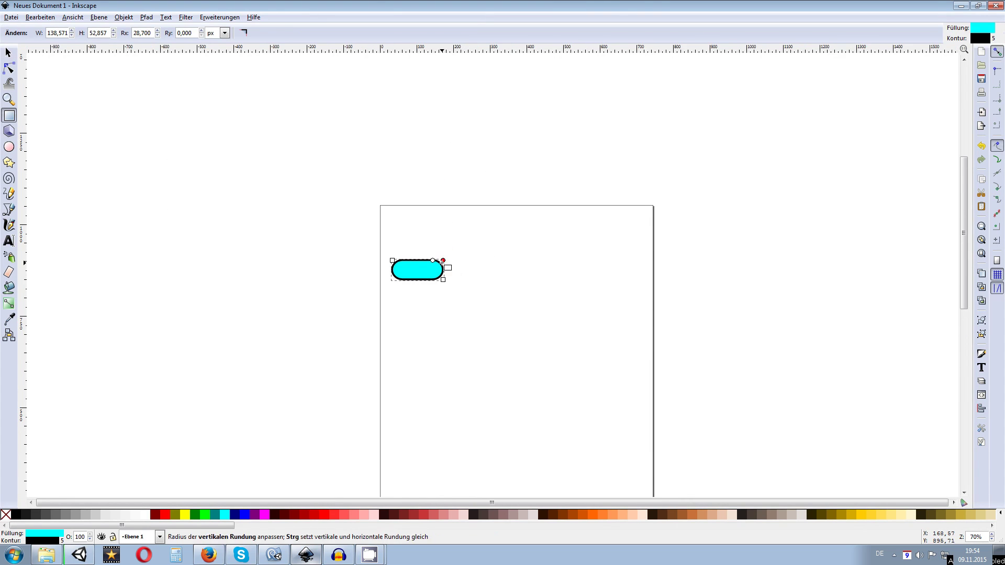
scroll(455, 303, "up", 2)
scroll(449, 335, "up", 1, "ctrl")
scroll(446, 332, "down", 1, "ctrl")
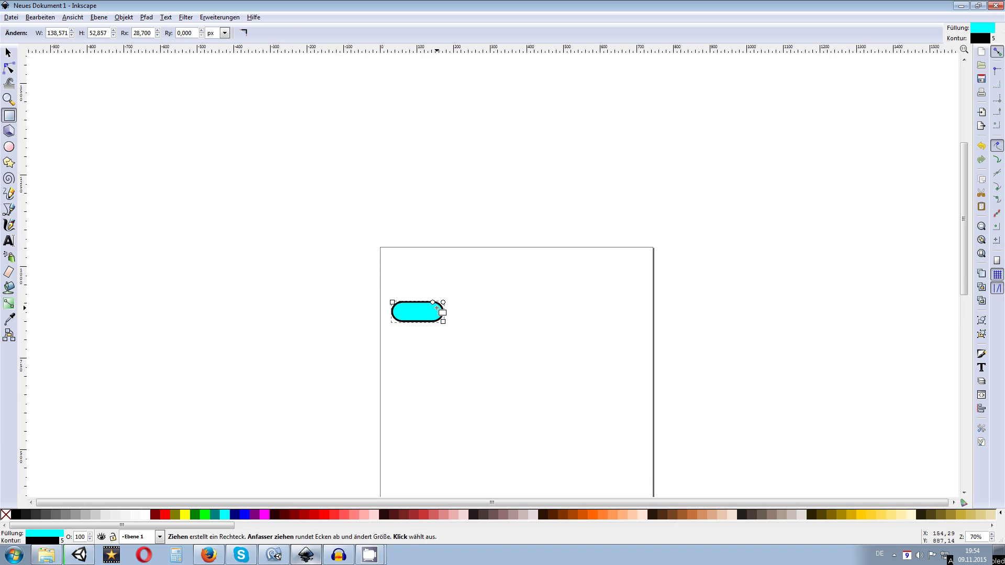
Adjust the rounded rectangle's horizontal corner radius to about 27.6 px.
scroll(438, 325, "up", 6)
scroll(440, 341, "down", 3)
scroll(420, 234, "up", 7, "ctrl")
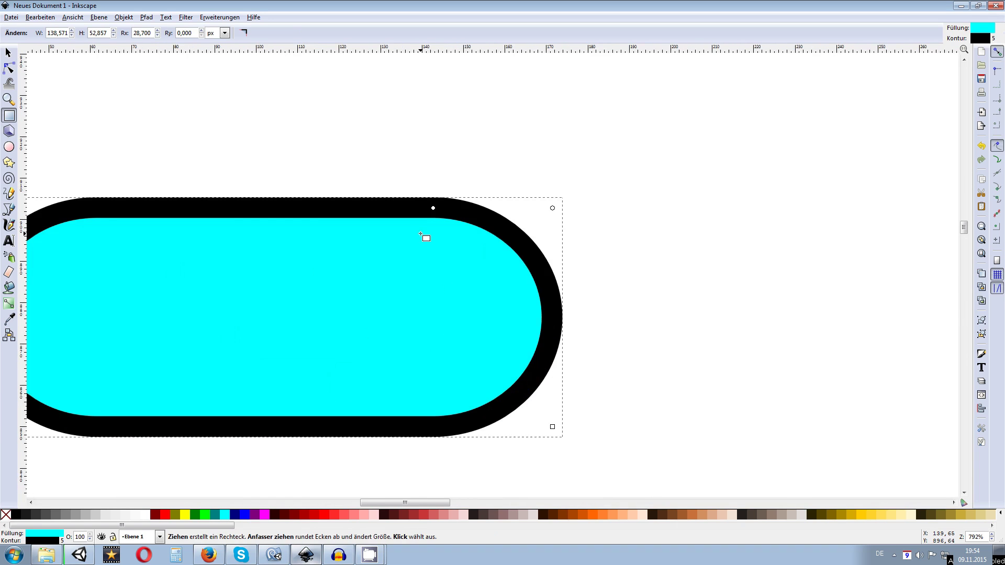
left_click_drag(434, 209, 453, 202)
scroll(476, 210, "down", 6, "ctrl")
scroll(480, 214, "up", 4, "ctrl")
scroll(507, 206, "down", 5, "ctrl")
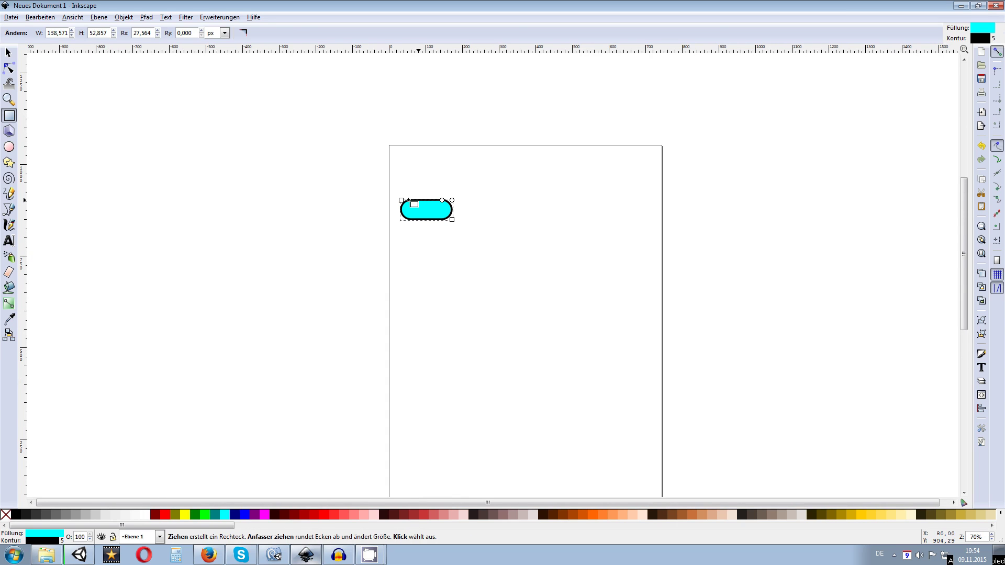
Move the rounded rectangle's rotation centre horizontally toward the page's right edge, to about X 630 px.
left_click(8, 53)
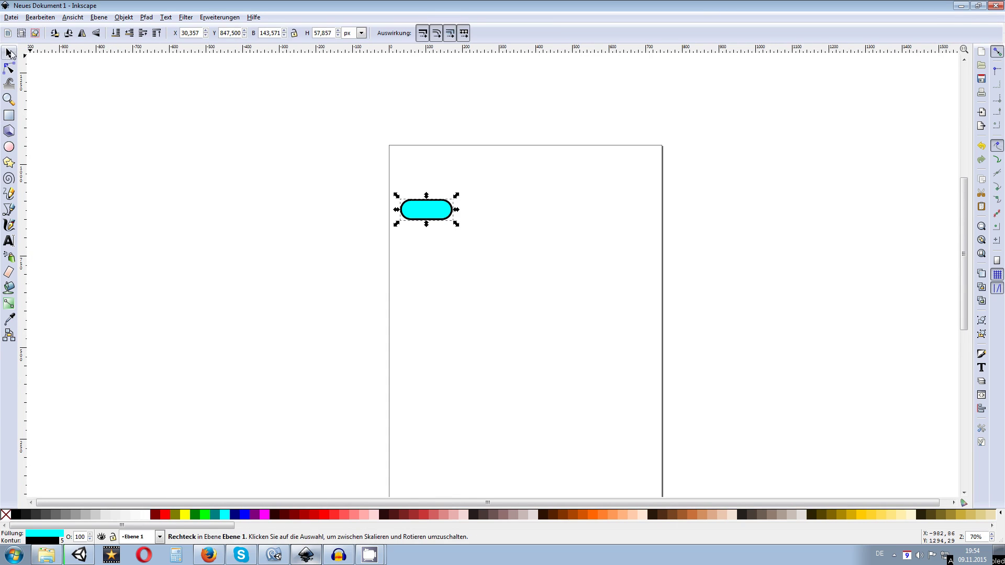
left_click(440, 211)
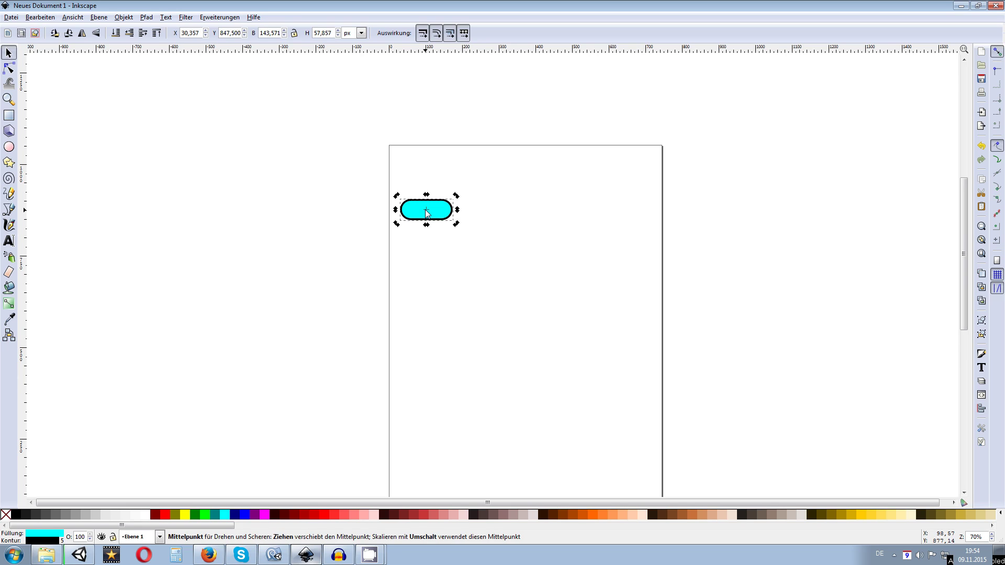
left_click_drag(427, 212, 626, 215)
scroll(597, 223, "down", 2, "ctrl")
scroll(630, 233, "up", 1, "ctrl")
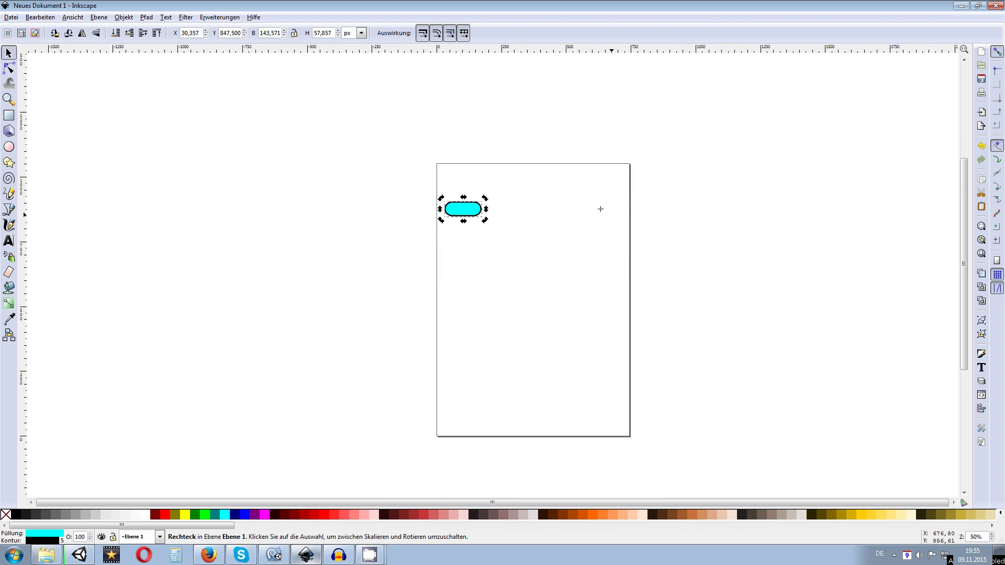
scroll(628, 208, "up", 1, "ctrl")
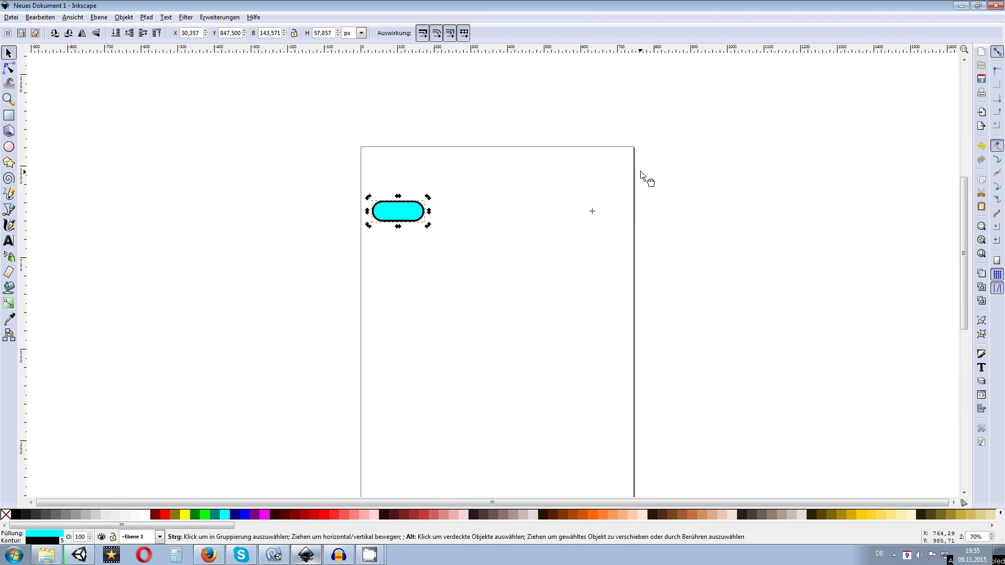
middle_click_drag(597, 175, 471, 228)
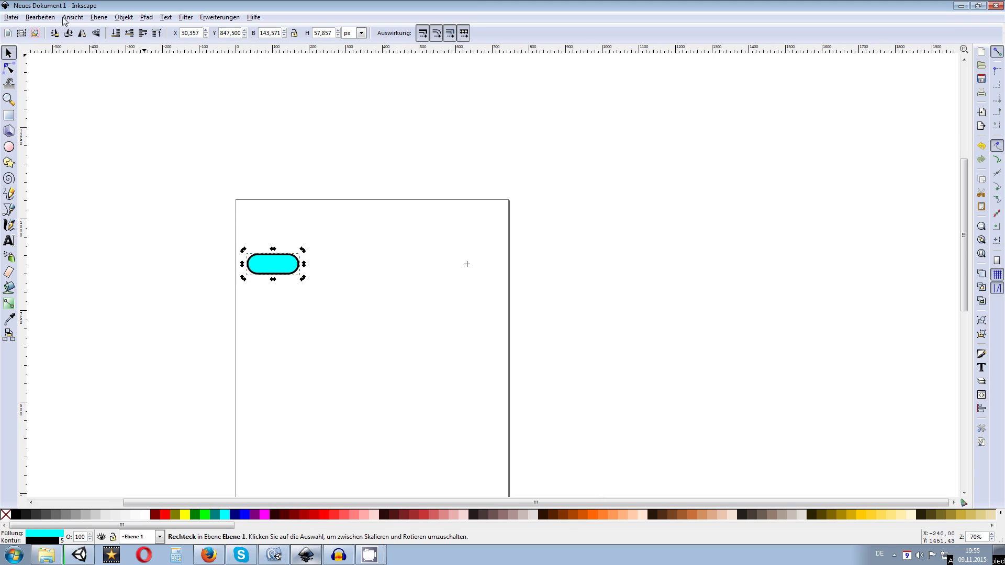
Open the rotation settings for creating tiled clones of the rounded rectangle and place the dialog clear of the drawing.
left_click(104, 17)
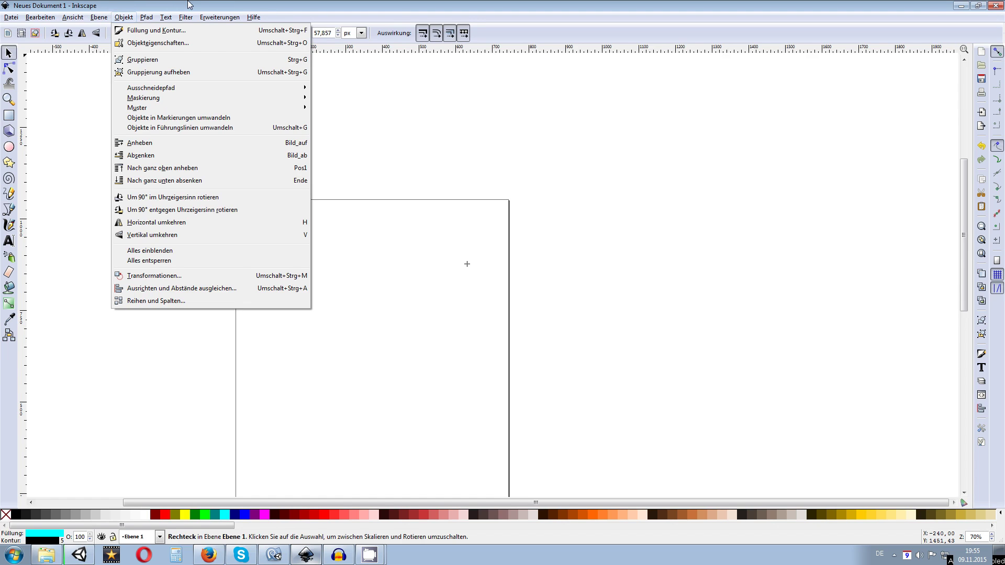
left_click(341, 17)
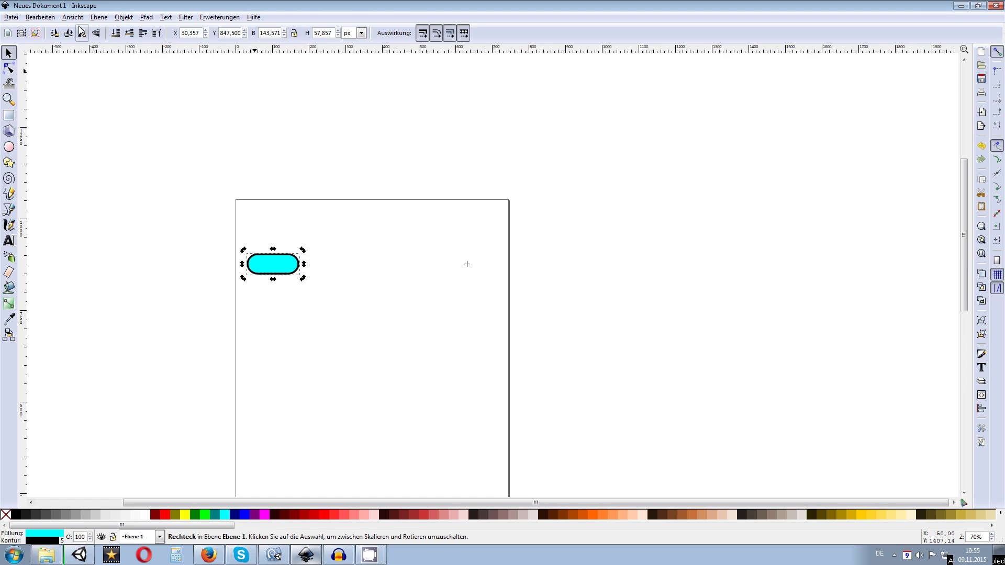
left_click(94, 17)
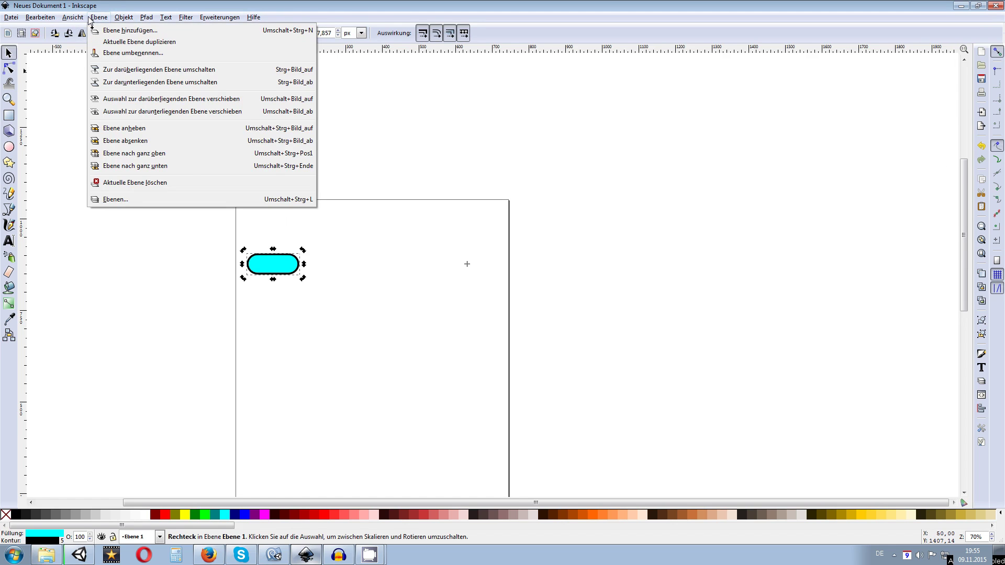
mouse_move(41, 20)
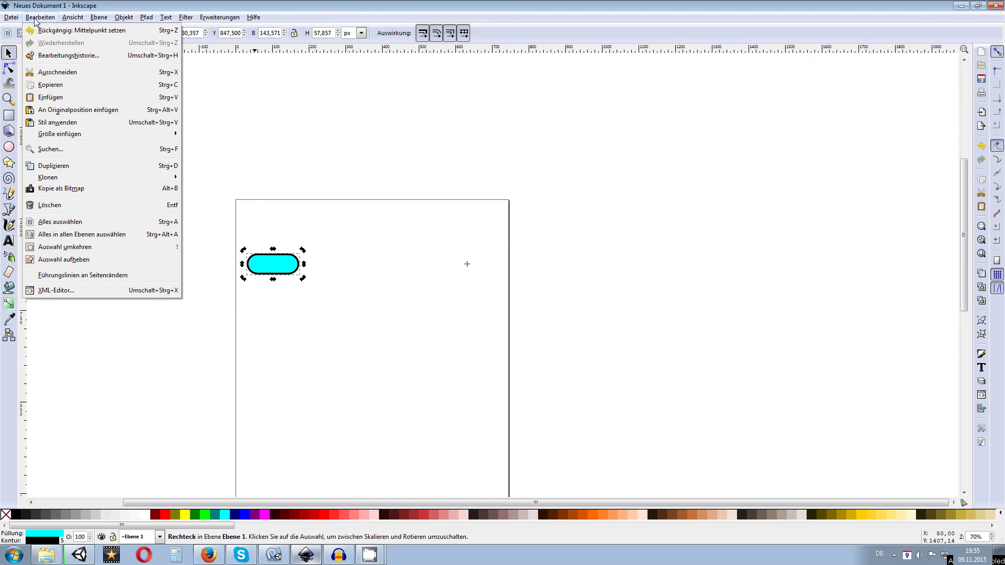
mouse_move(54, 178)
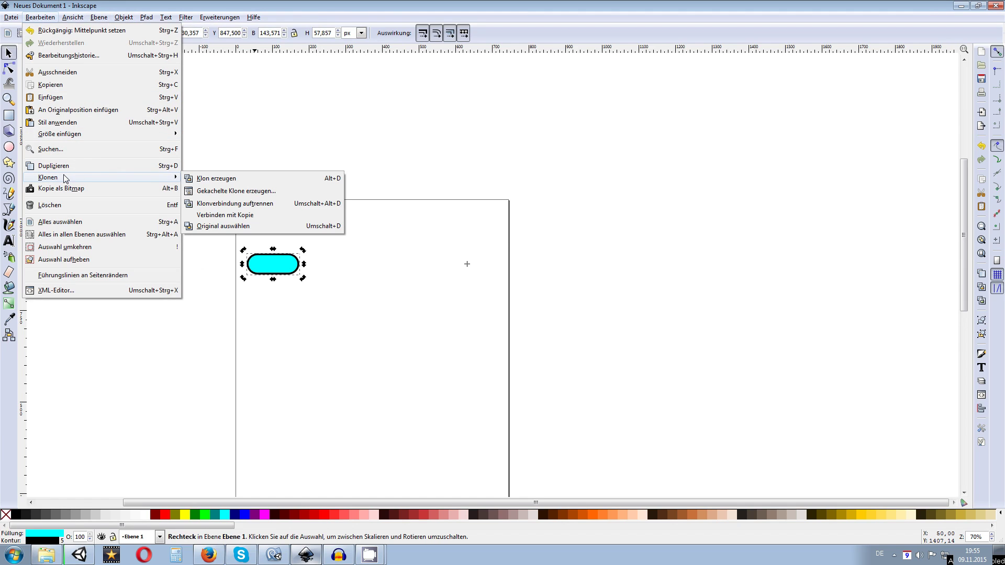
left_click(244, 192)
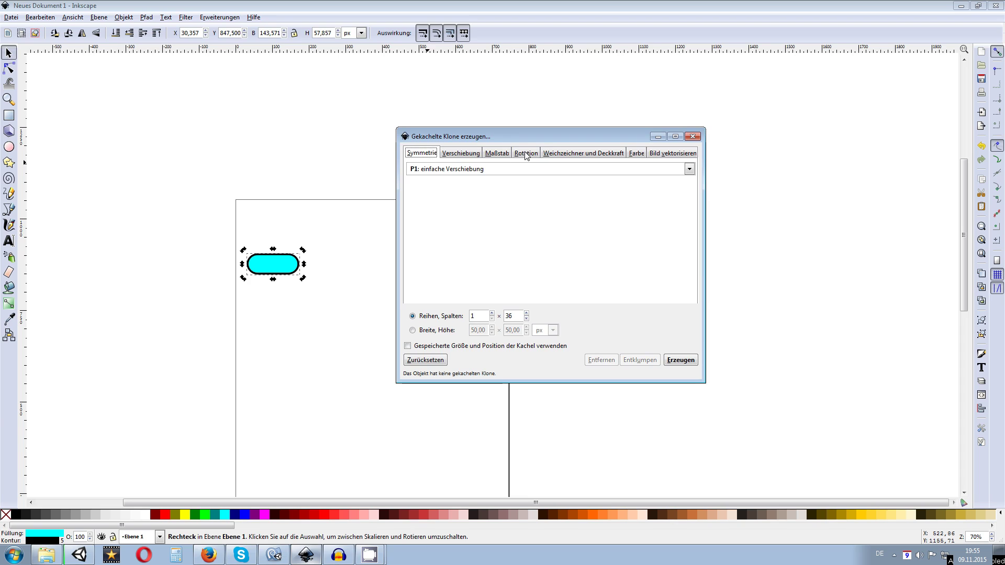
left_click(526, 153)
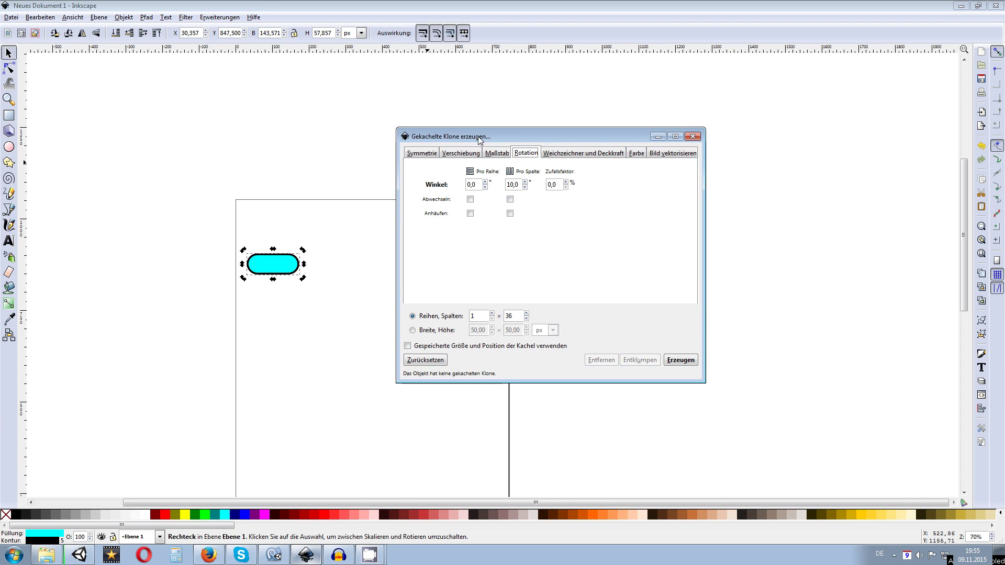
left_click_drag(479, 139, 529, 145)
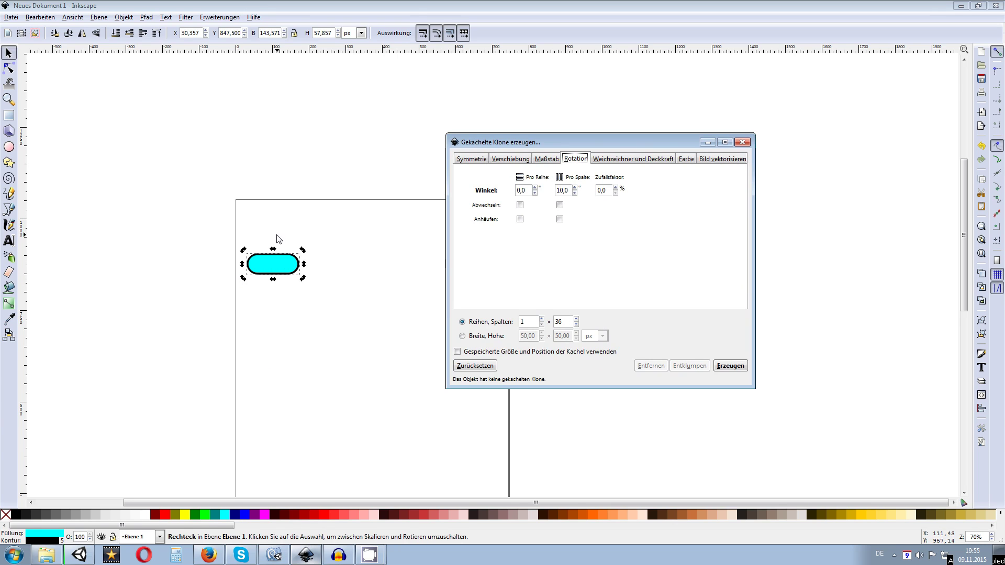
left_click_drag(549, 146, 726, 152)
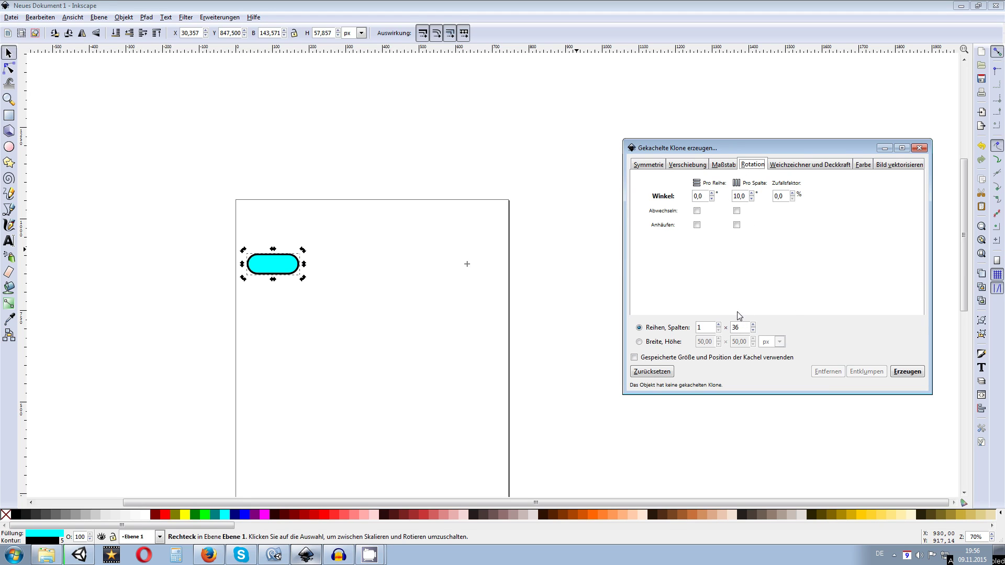
Try tiled clones with 36 columns at 10° and with 72 columns at 5° per column, undoing each trial.
left_click(906, 372)
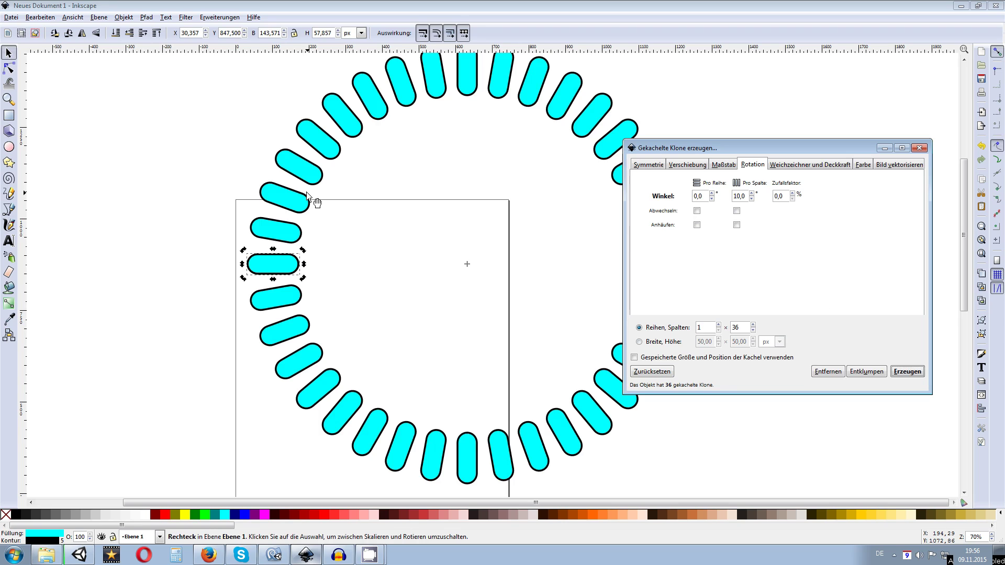
key("ctrl+z")
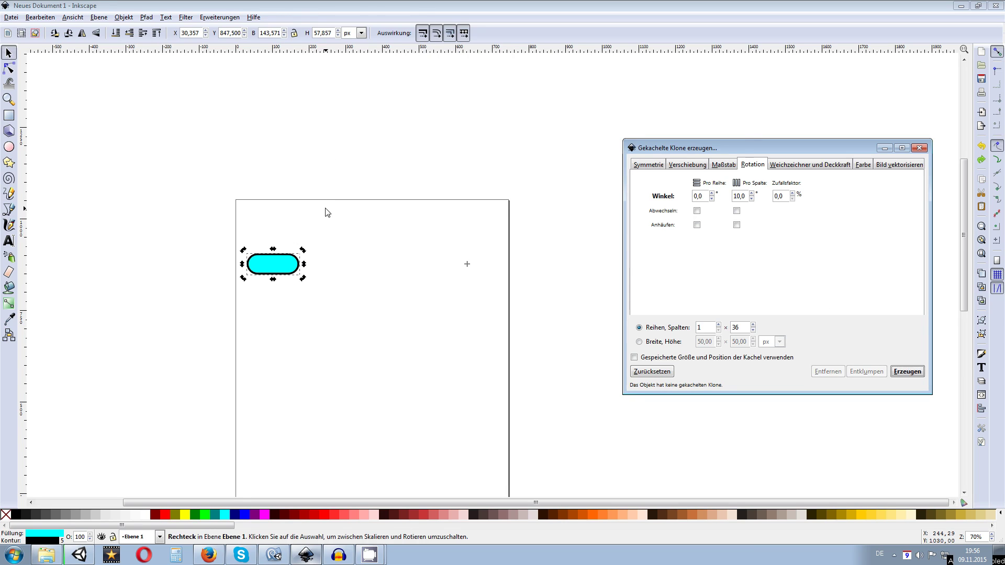
left_click_drag(748, 196, 731, 199)
type("5")
left_click(907, 372)
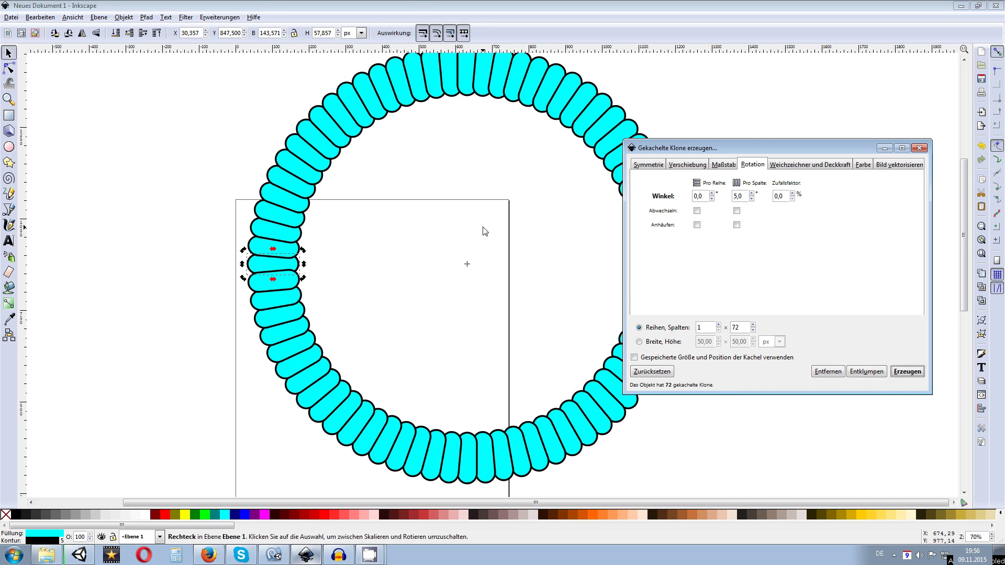
key("ctrl+z")
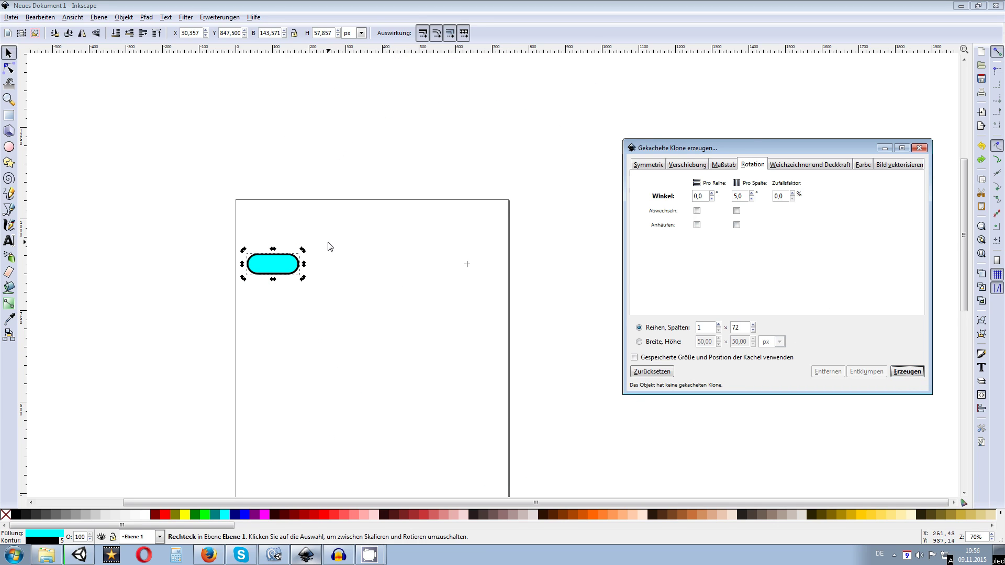
Set the clone rotation to 7° per column and create the tiled clones in 72 columns.
left_click(745, 196)
left_click(909, 371)
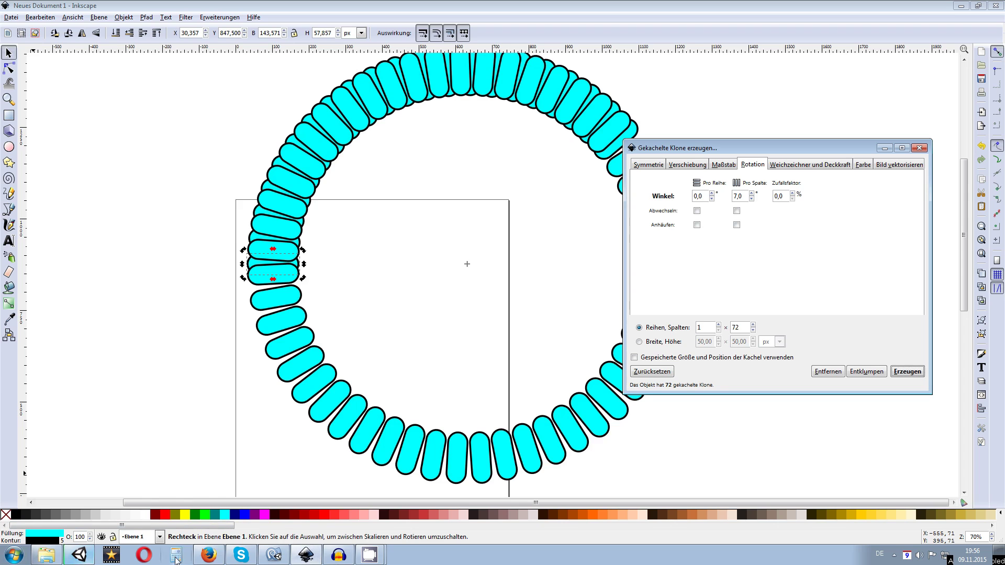
Calculate 360 divided by 7 in the Windows calculator.
left_click(176, 557)
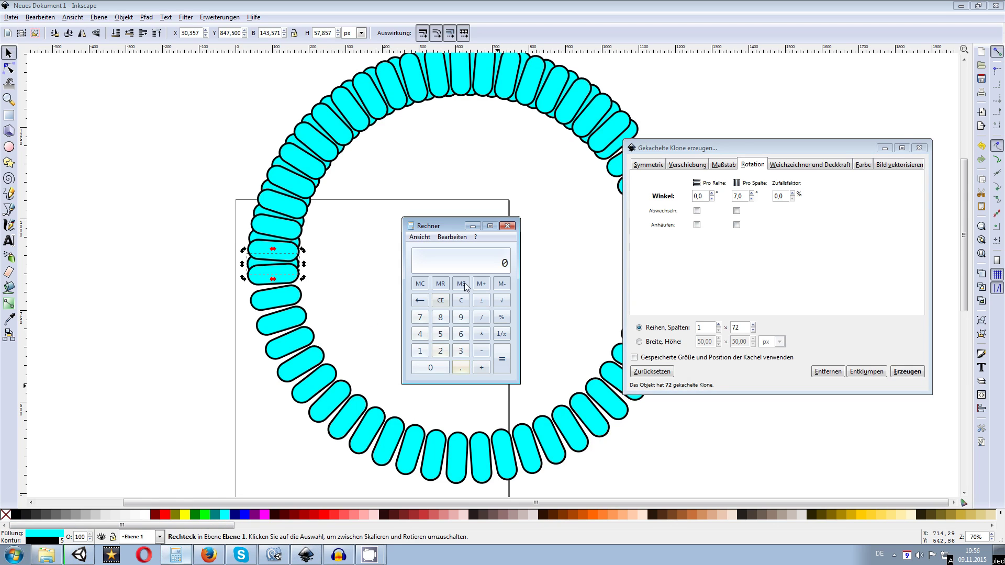
left_click(461, 350)
left_click(461, 334)
left_click(431, 368)
left_click(481, 318)
left_click(419, 317)
left_click(496, 361)
Set the clone columns to 51, undo the previous clones and create the ring again at 7° per column.
double_click(737, 328)
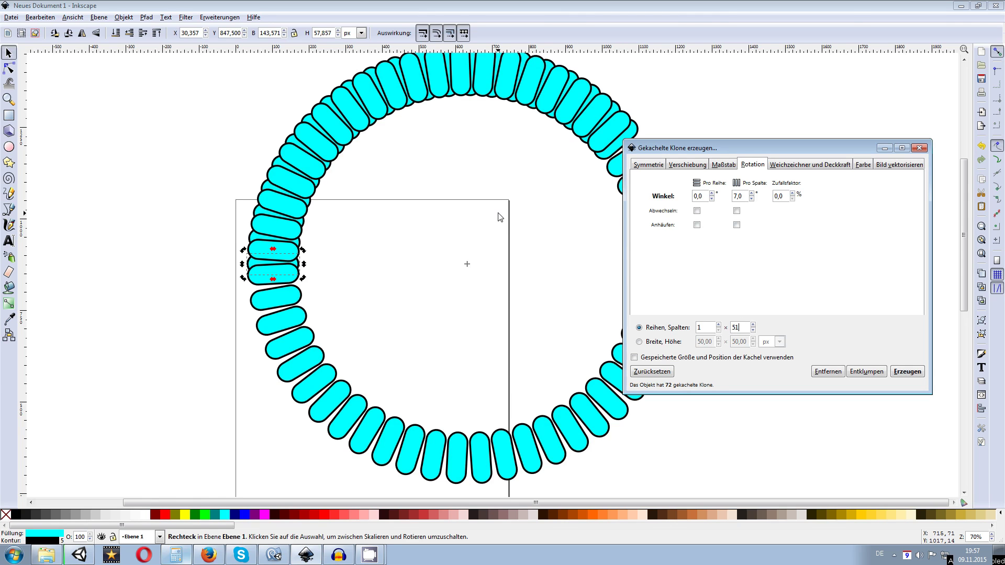
key("ctrl+z")
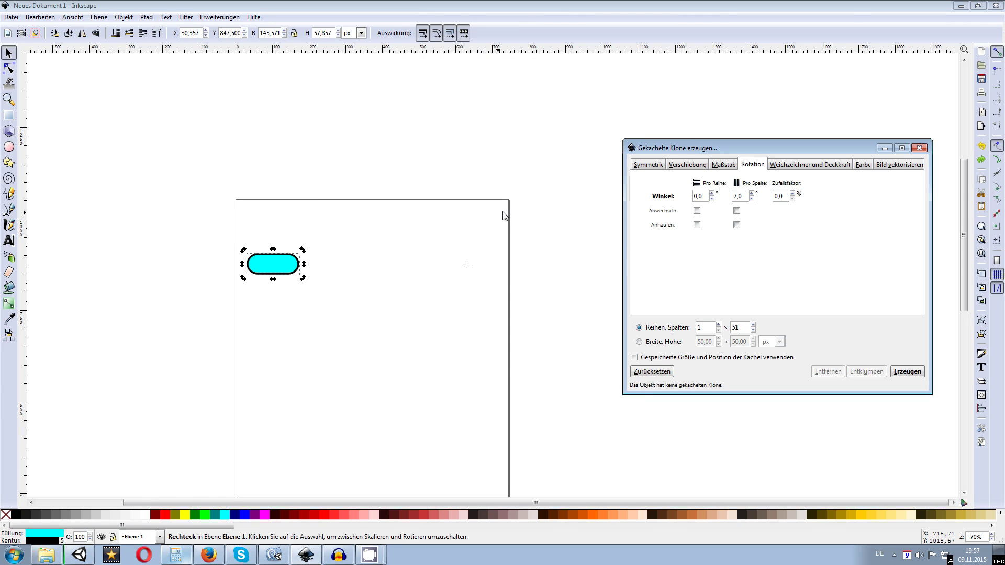
left_click(905, 372)
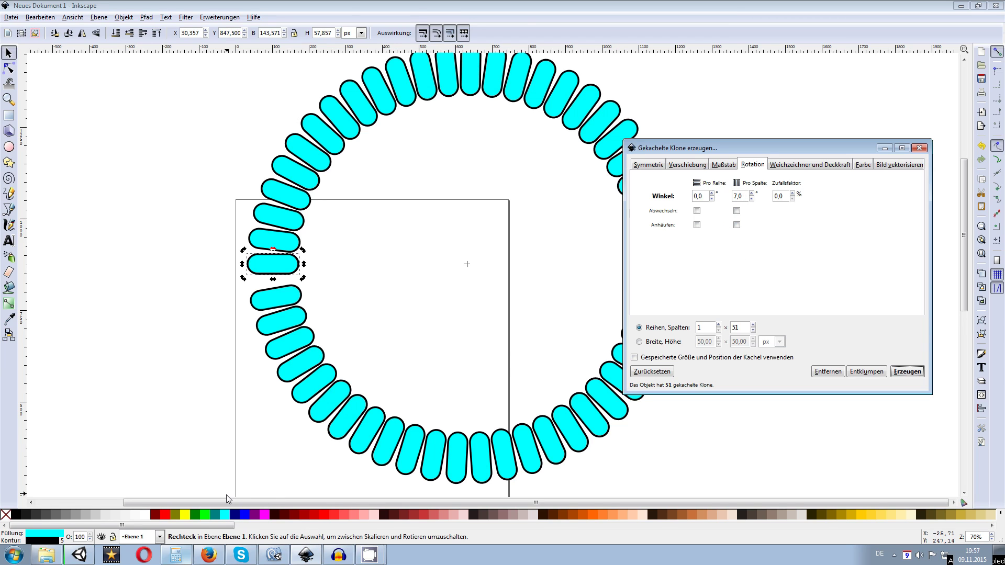
Calculate 360 divided by 51 in the Windows calculator.
left_click(176, 555)
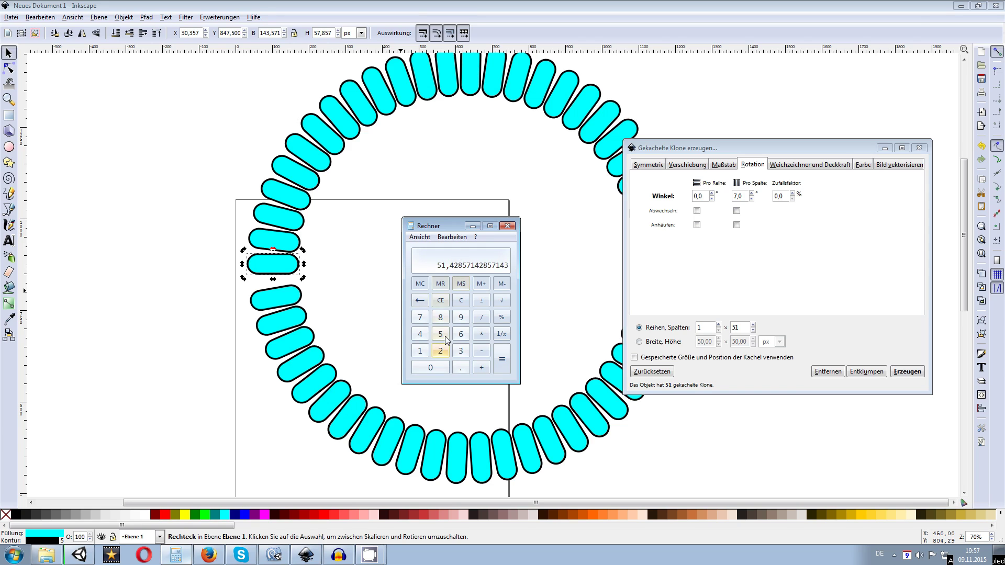
left_click(461, 351)
left_click(461, 334)
left_click(442, 369)
left_click(481, 317)
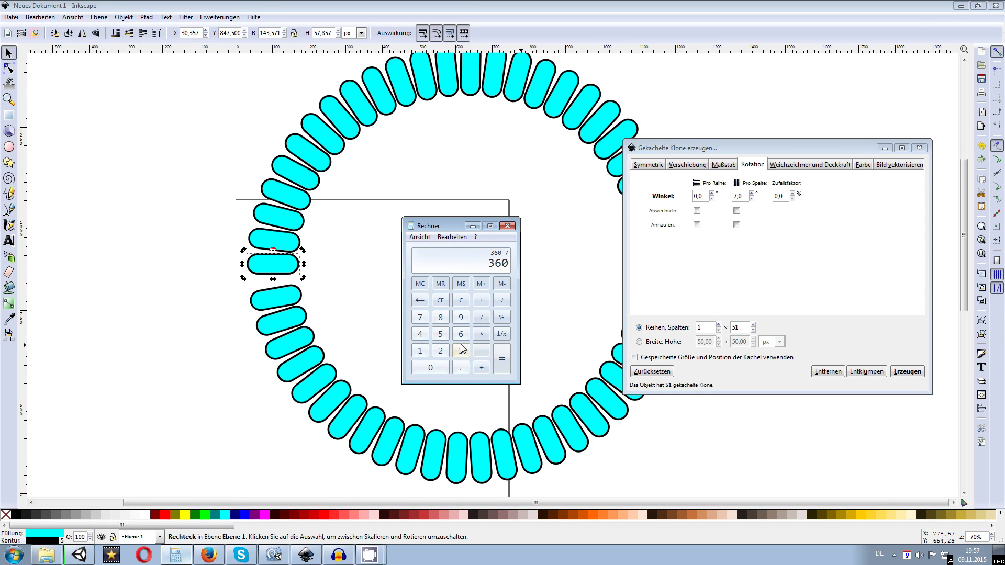
left_click(441, 334)
left_click(420, 350)
left_click(502, 359)
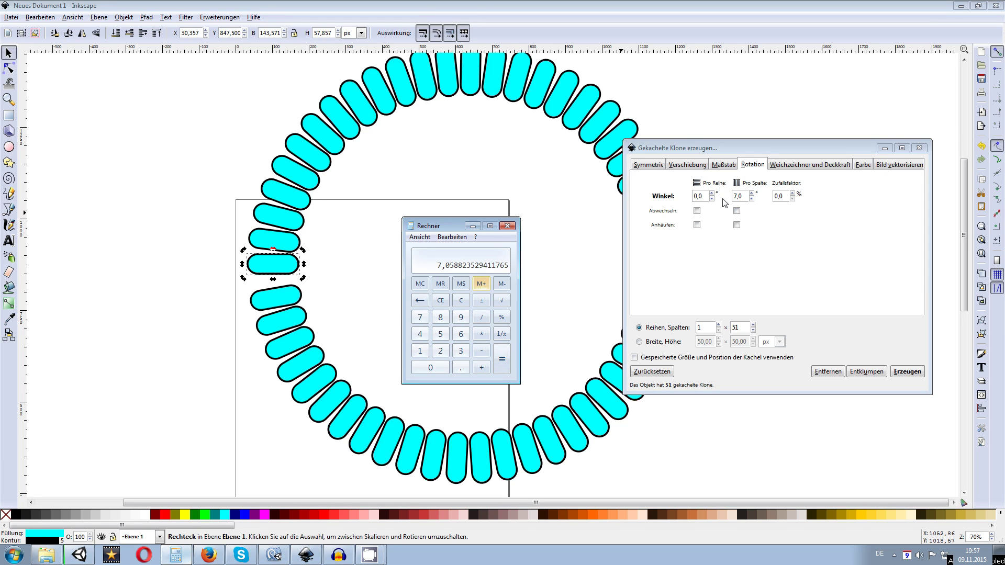
Set the clone rotation to 7.058° per column, remove the existing clones and create the 51-column ring again.
left_click(744, 195)
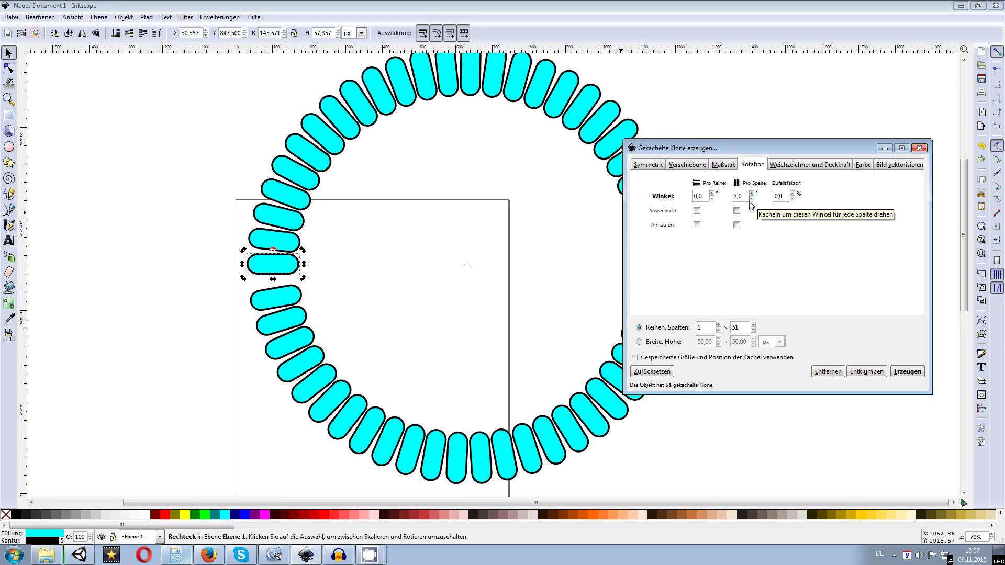
left_click(175, 556)
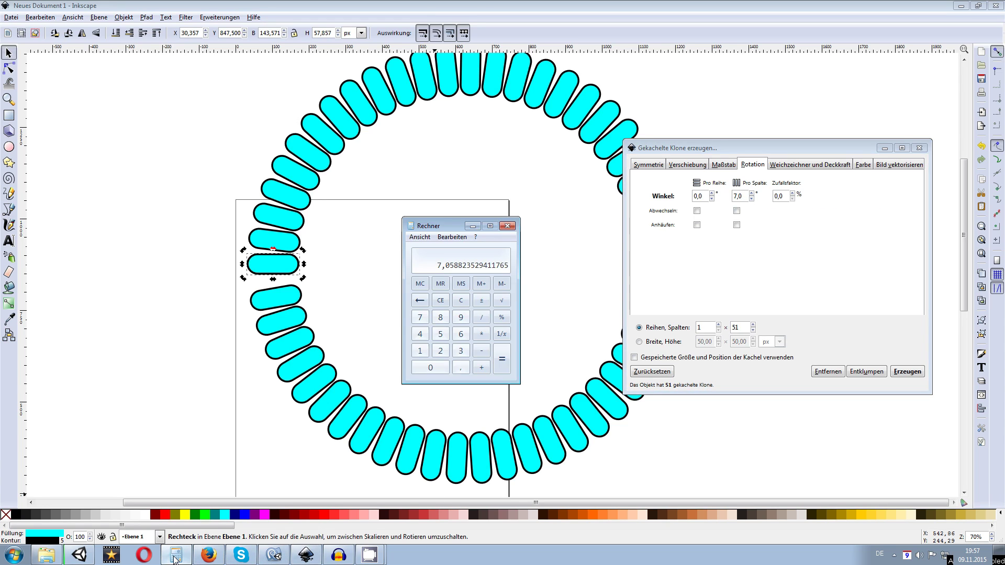
left_click(746, 197)
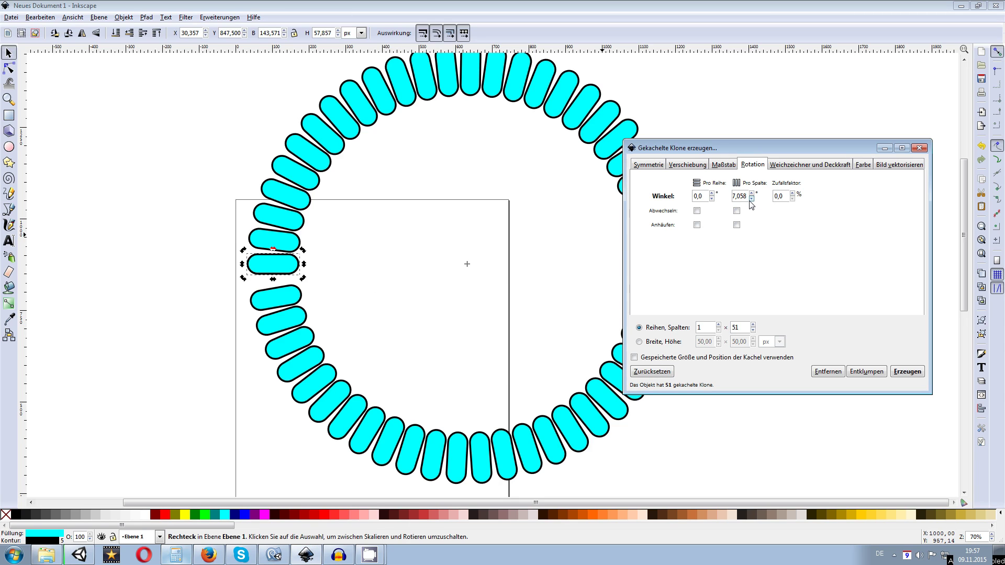
left_click(828, 371)
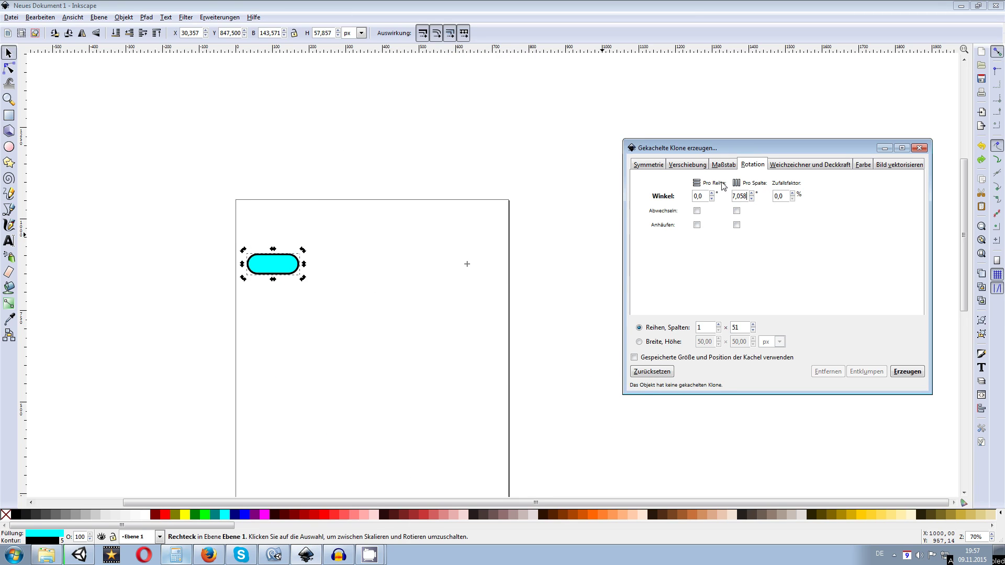
left_click(906, 375)
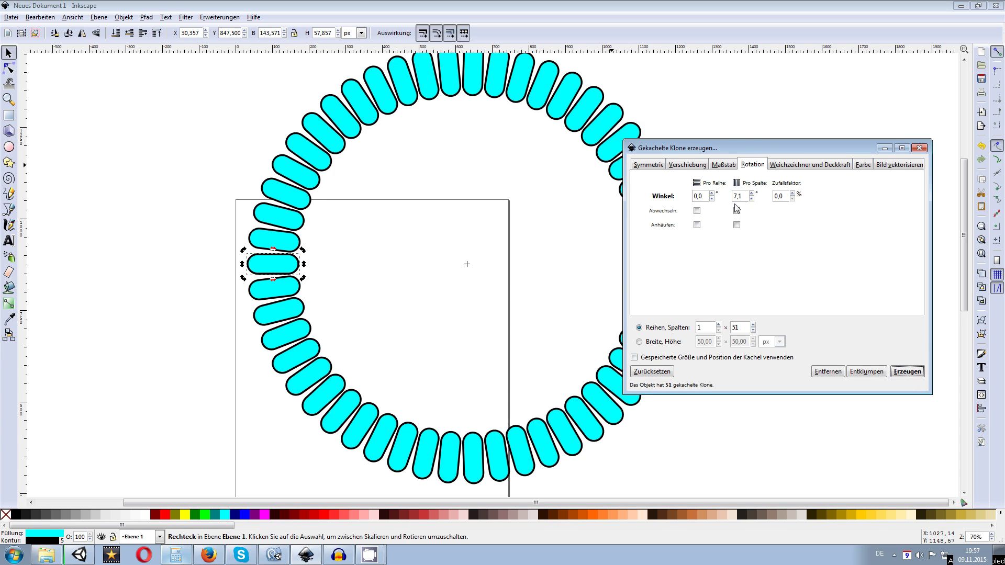
Close the tiled clones dialog and bring the complete ring into view.
middle_click_drag(558, 253, 408, 270)
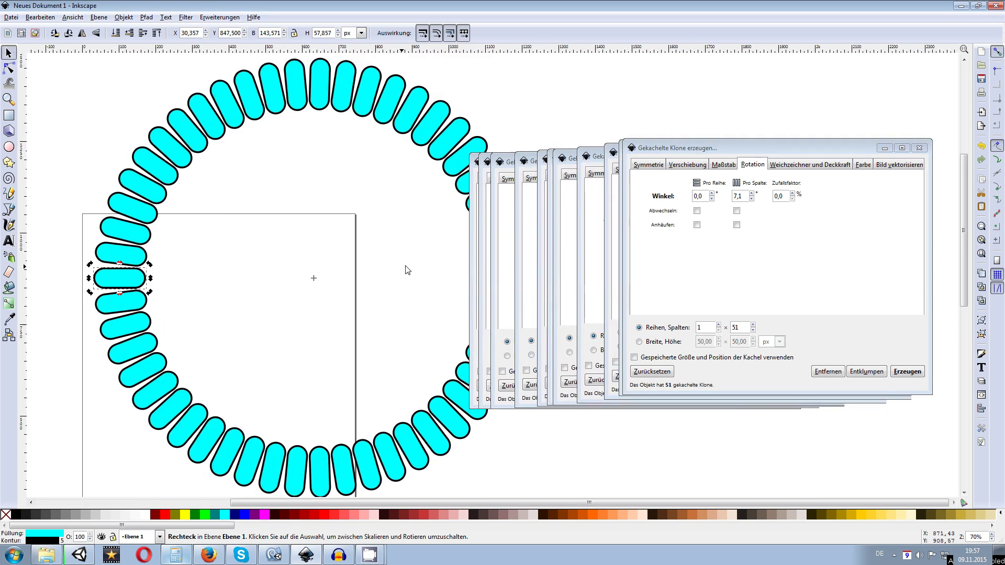
scroll(407, 270, "down", 3)
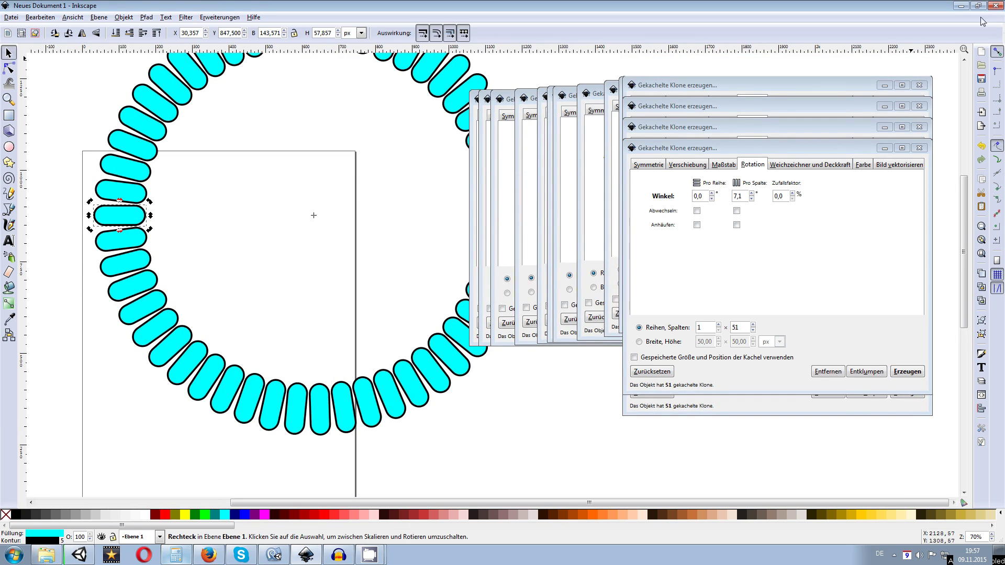
left_click(962, 6)
mouse_move(371, 559)
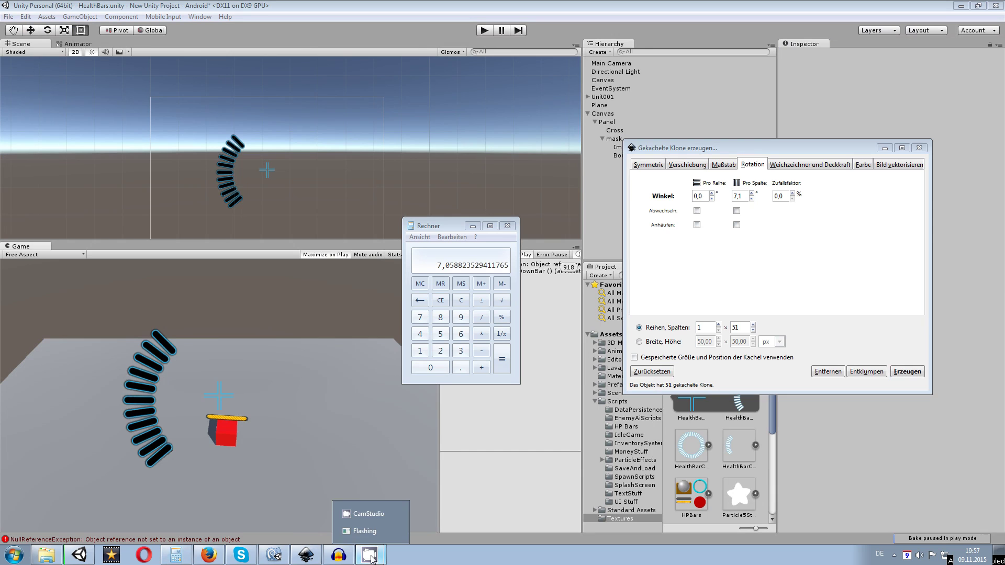
left_click(304, 555)
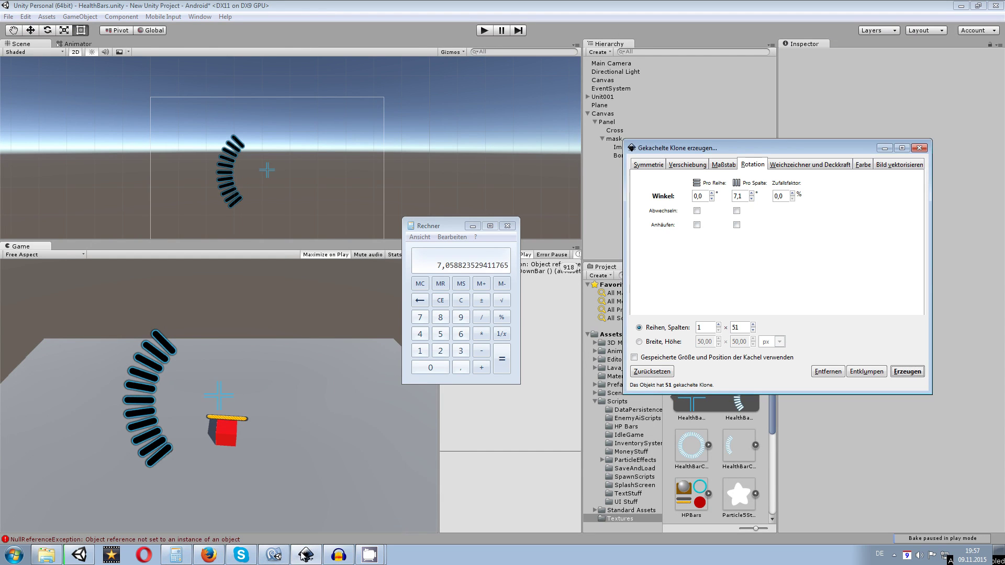
left_click(305, 555)
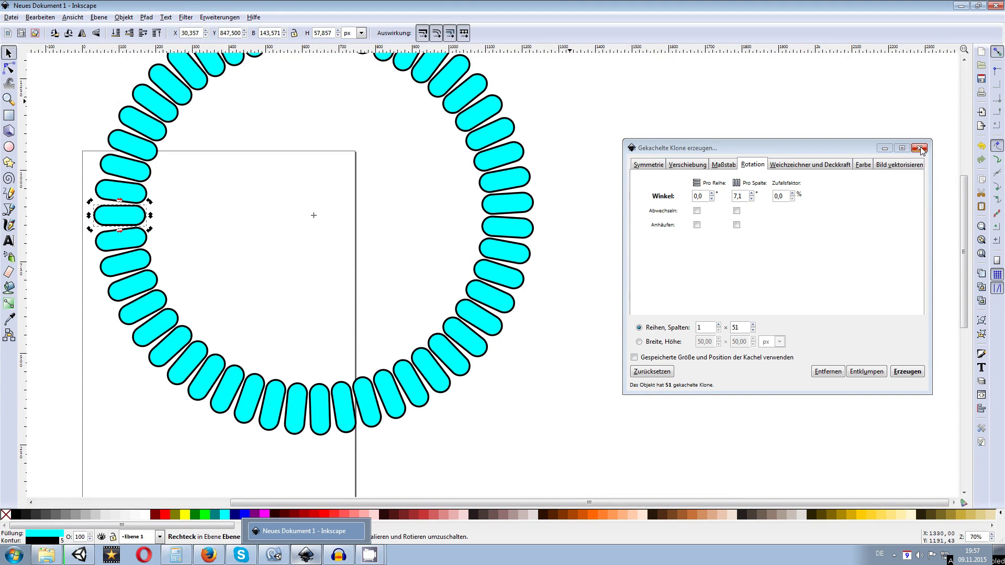
left_click(921, 149)
scroll(389, 173, "down", 3)
scroll(389, 174, "up", 4)
scroll(389, 174, "down", 2, "ctrl")
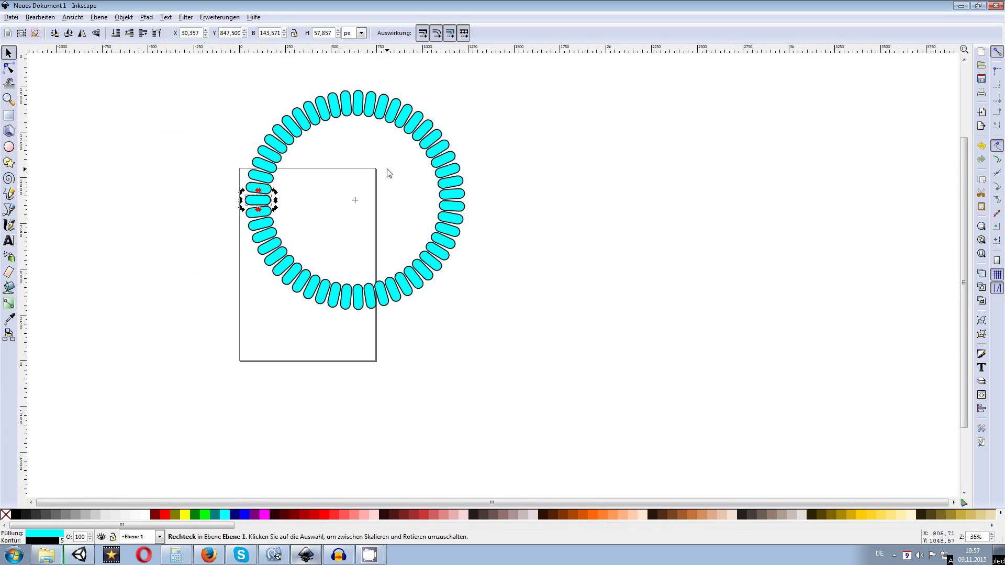
scroll(343, 172, "up", 1, "ctrl")
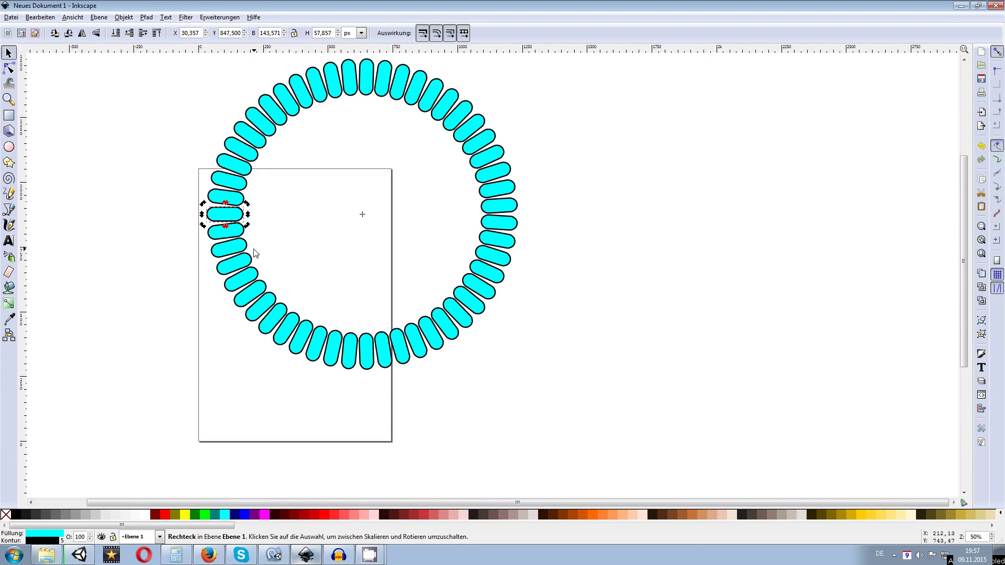
scroll(312, 255, "up", 2)
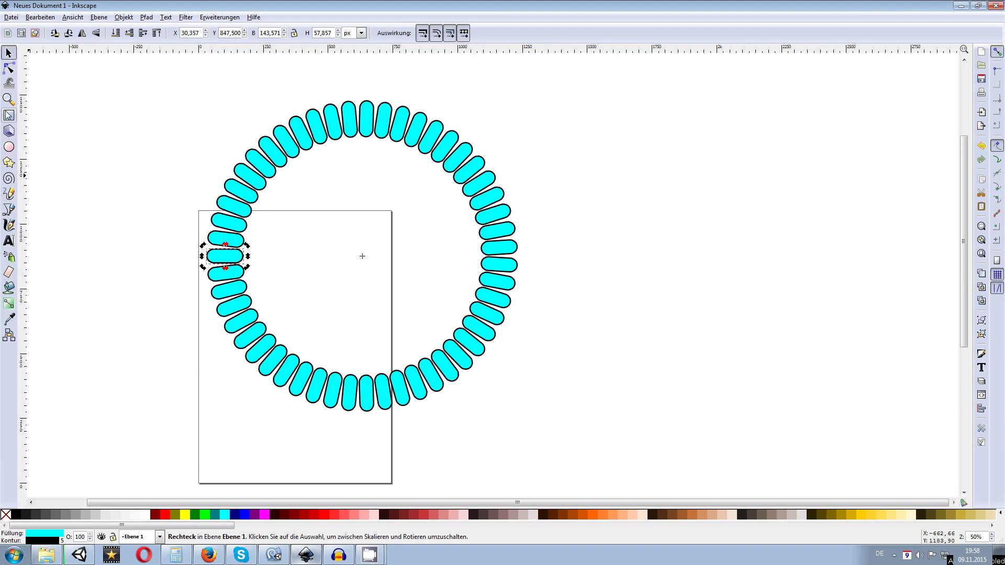
Select all segments of the ring and open the bitmap export for the selection.
left_click_drag(150, 68, 636, 476)
left_click(11, 17)
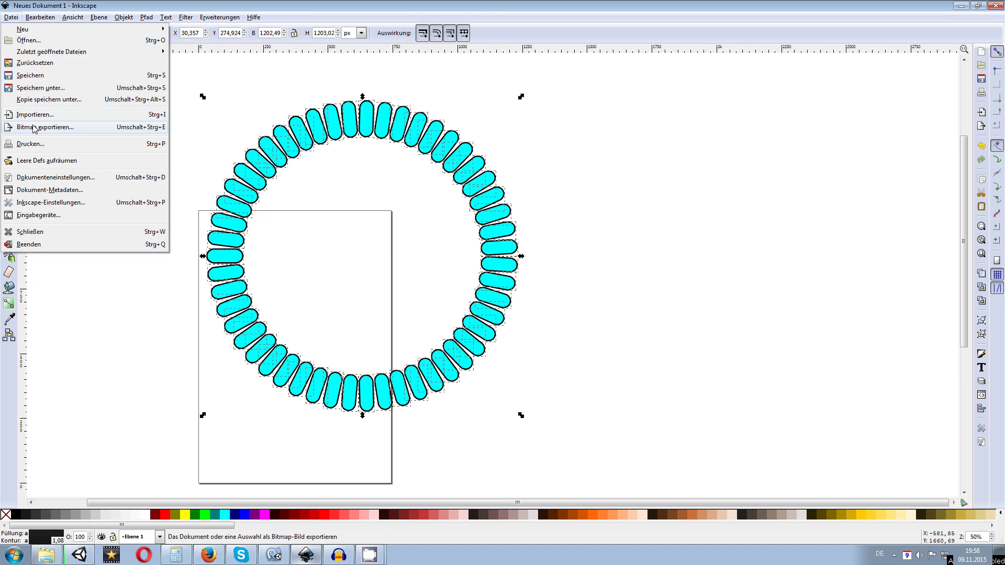
left_click(78, 128)
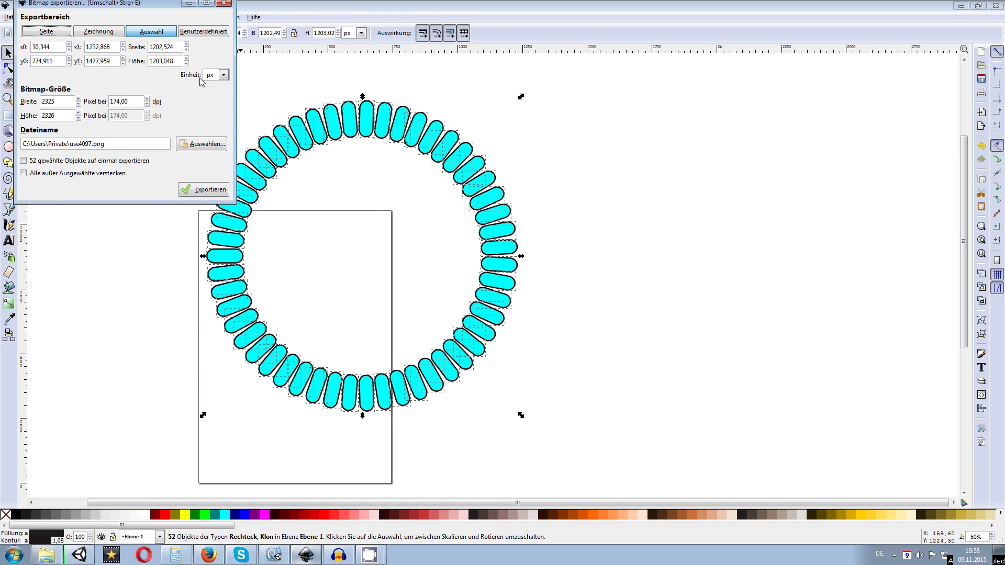
left_click_drag(142, 7, 148, 58)
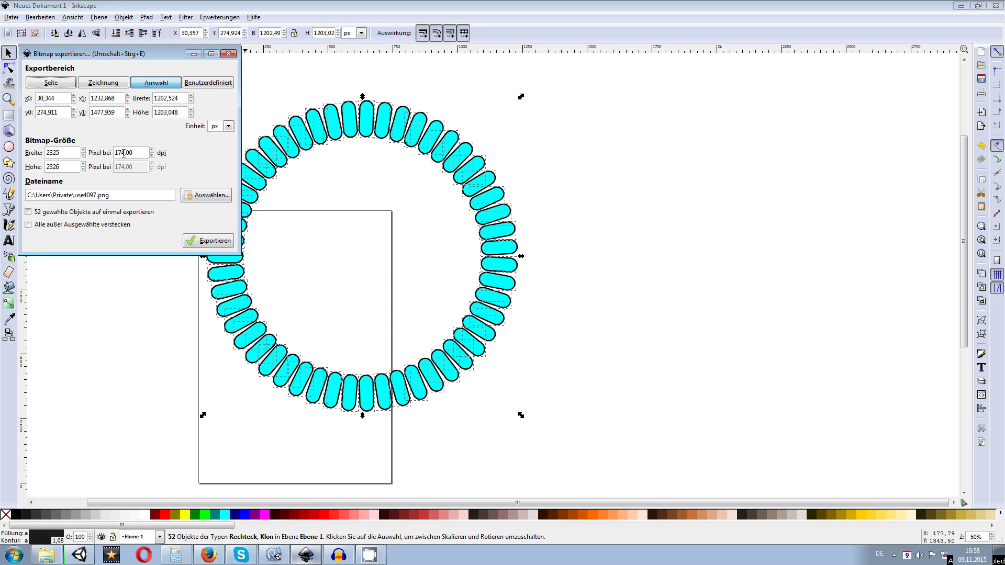
Set the bitmap export resolution to 72 dpi and close the export dialog.
left_click_drag(138, 154, 105, 155)
type("72")
key("Return")
left_click_drag(159, 55, 0, 56)
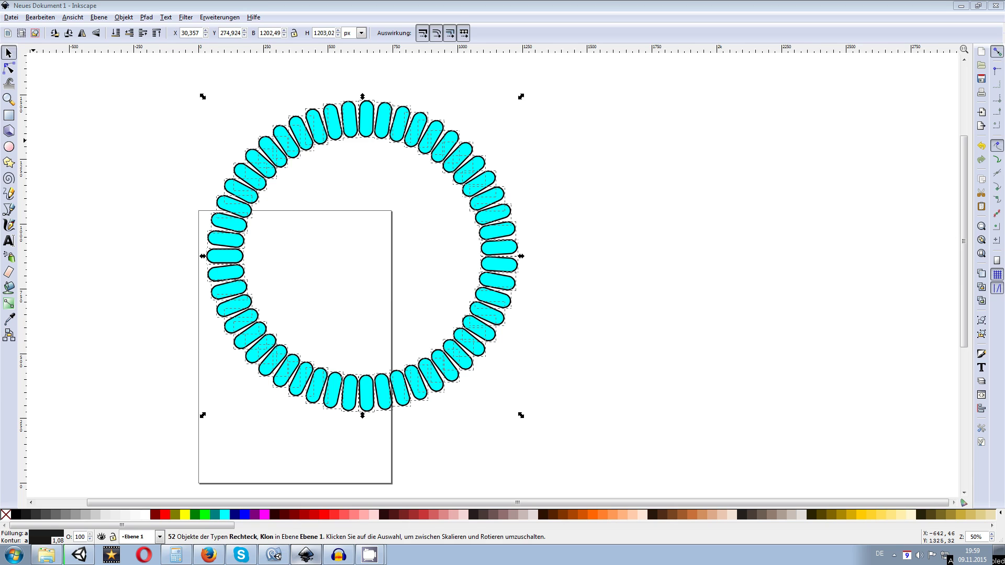
key("shift+ctrl+e")
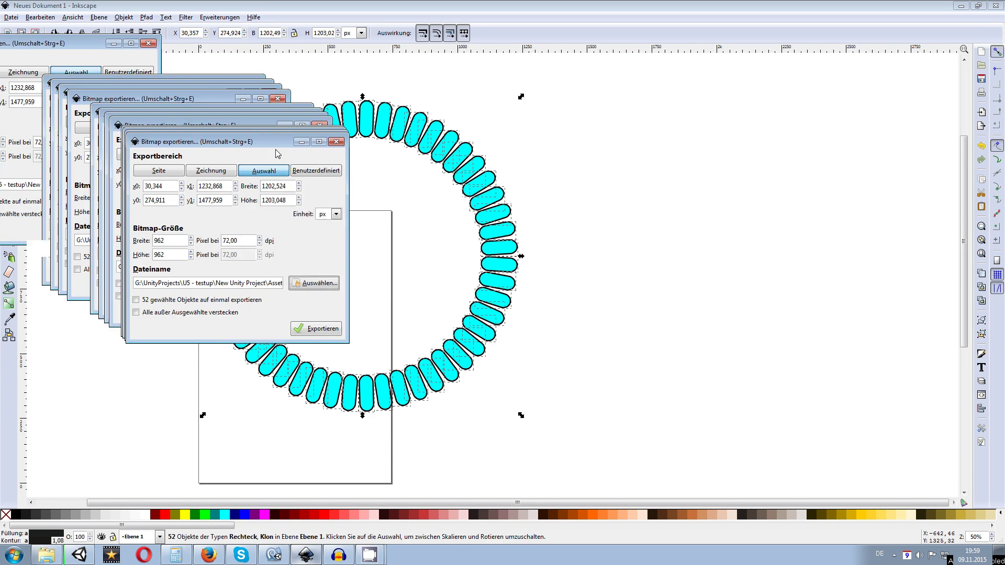
left_click(256, 151)
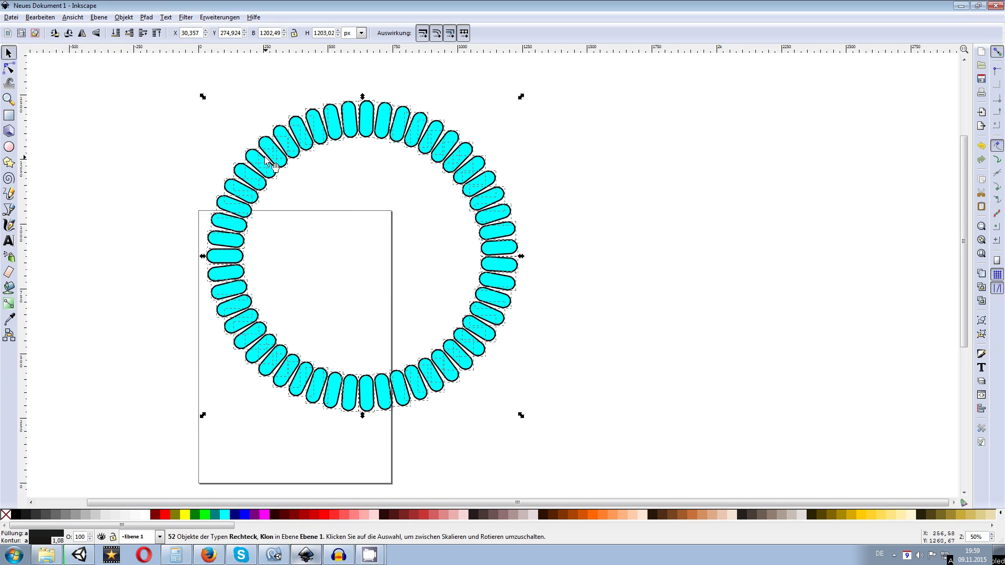
Select all segments in the right half of the ring and delete them.
left_click(381, 97)
left_click_drag(369, 77, 603, 479)
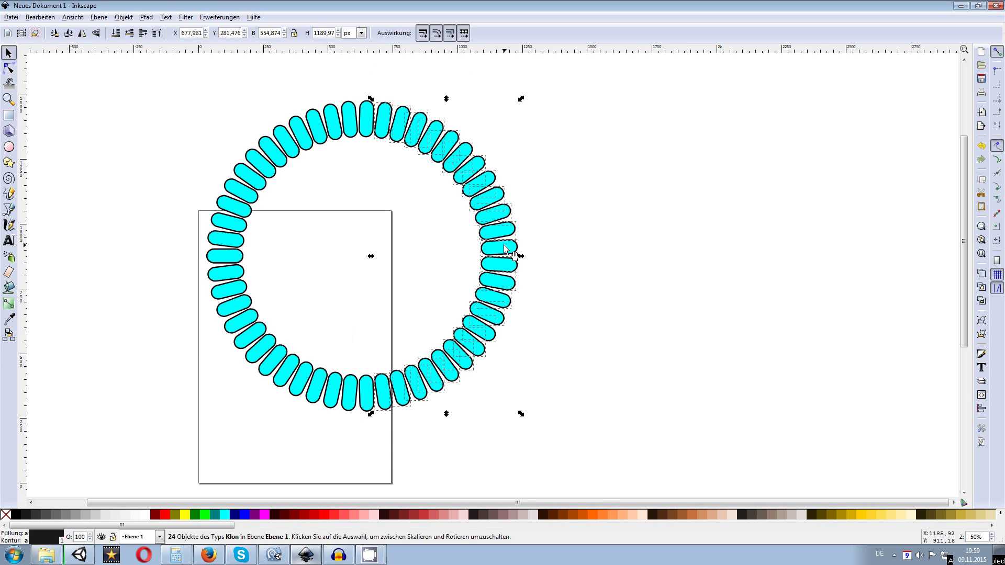
key("Delete")
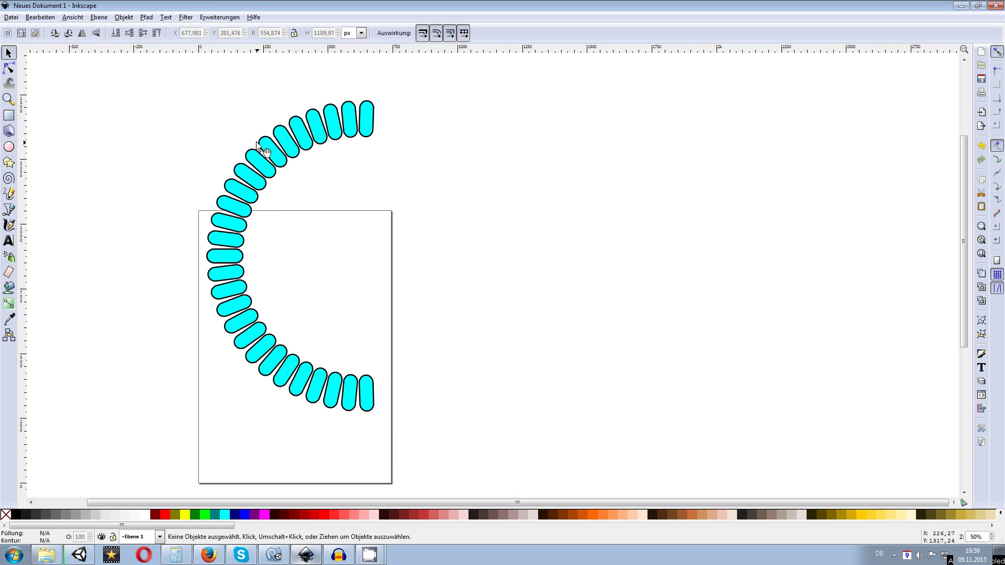
Delete the upper segments of the half ring down to the one near the upper left of the curve.
left_click_drag(407, 81, 269, 157)
key("Delete")
left_click(296, 129)
key("Delete")
left_click(287, 140)
key("Delete")
left_click(272, 153)
key("Delete")
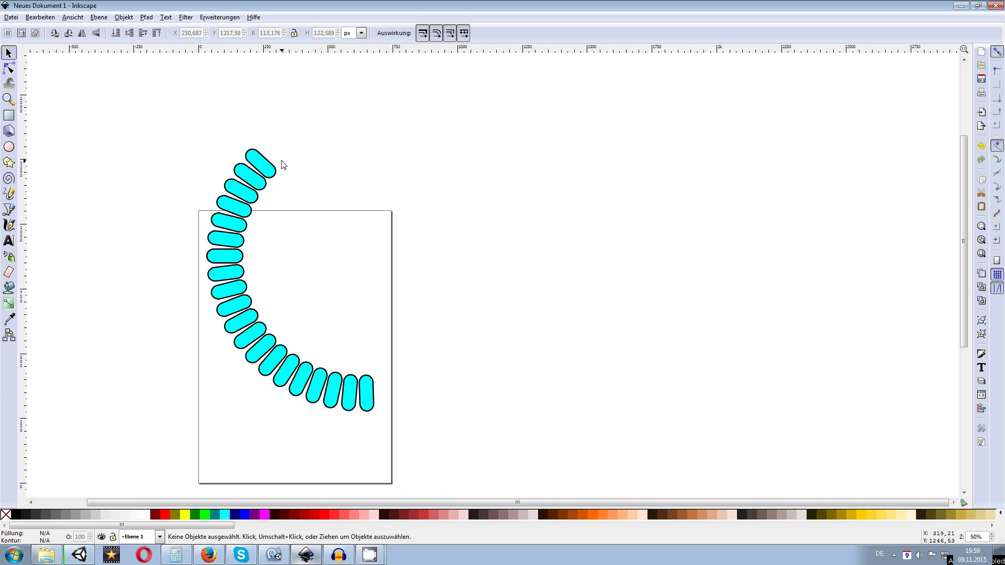
Place a vertical guide at about 303 px by the top segment's inner tip and delete the first lower segment crossing it.
left_click_drag(24, 124, 279, 114)
left_click(289, 361)
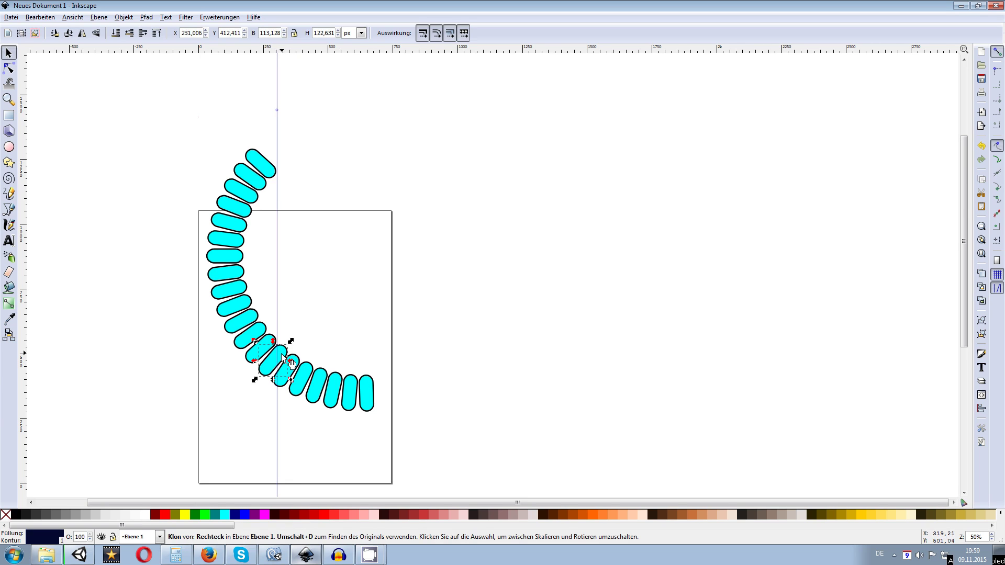
key("Delete")
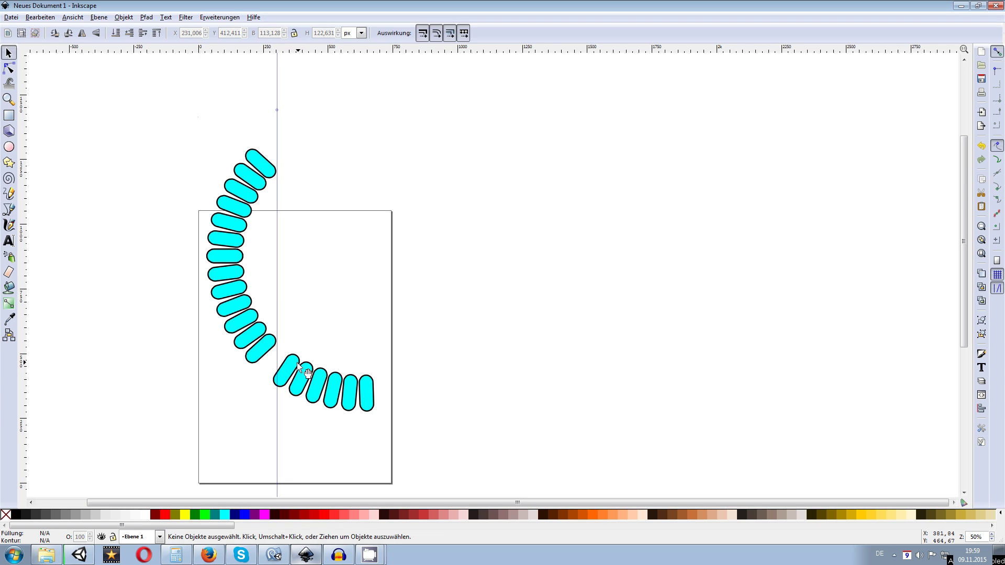
Delete all remaining lower segments beyond the vertical guide so the arc is symmetrical.
left_click(303, 376)
left_click(319, 389)
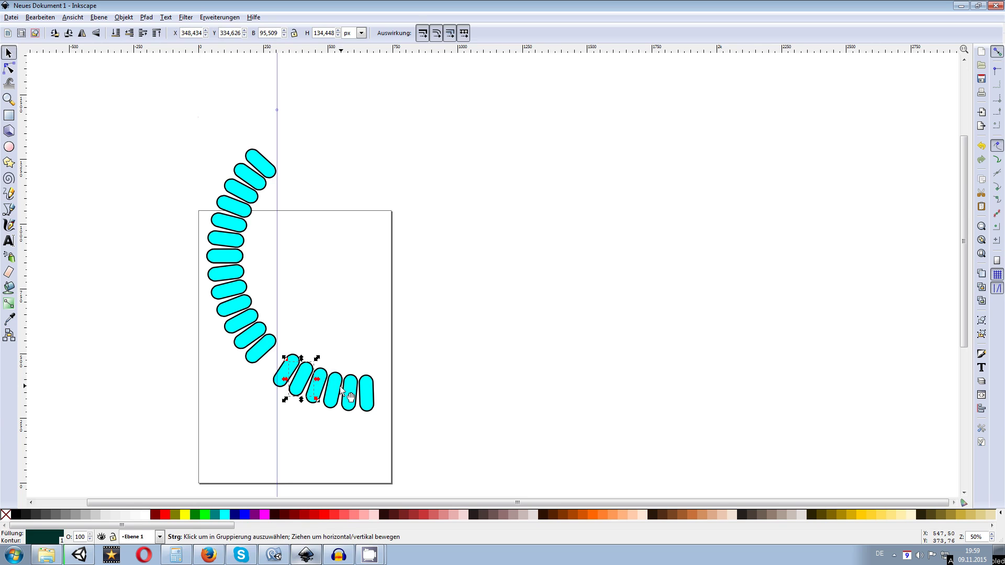
left_click(353, 394)
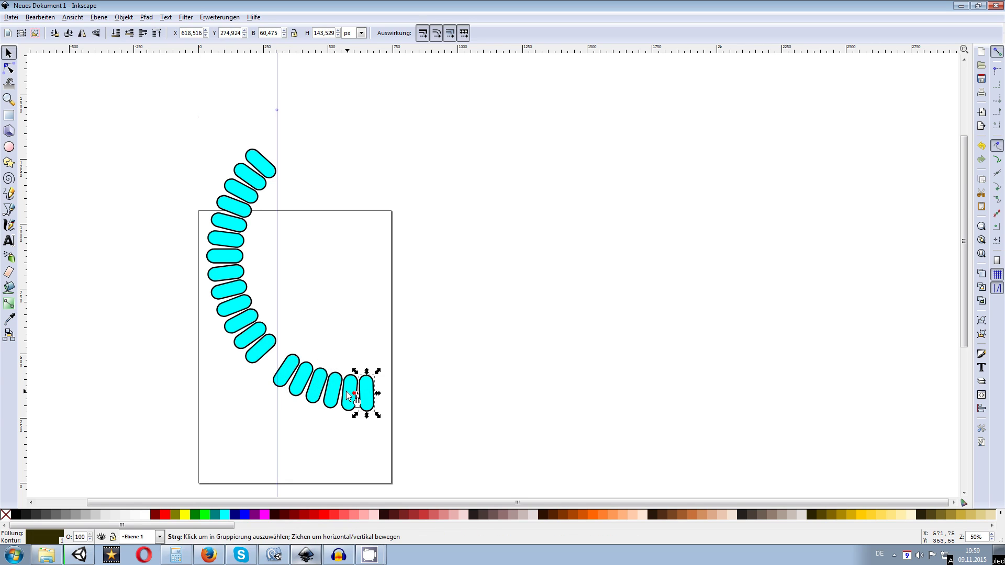
key("Delete")
left_click(367, 393)
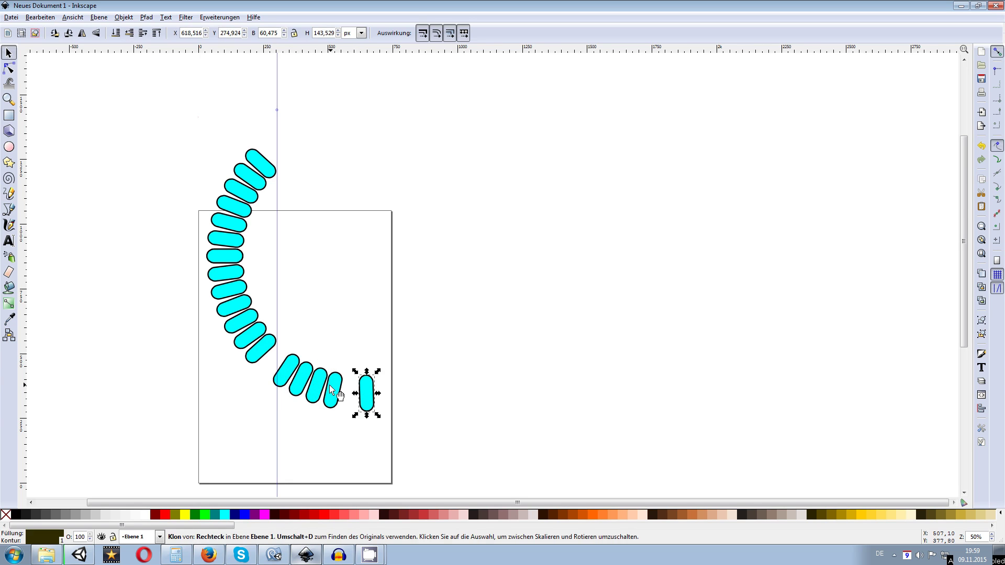
key("Delete")
left_click(321, 386)
key("Delete")
left_click(308, 381)
key("Delete")
key("Delete")
left_click(294, 370)
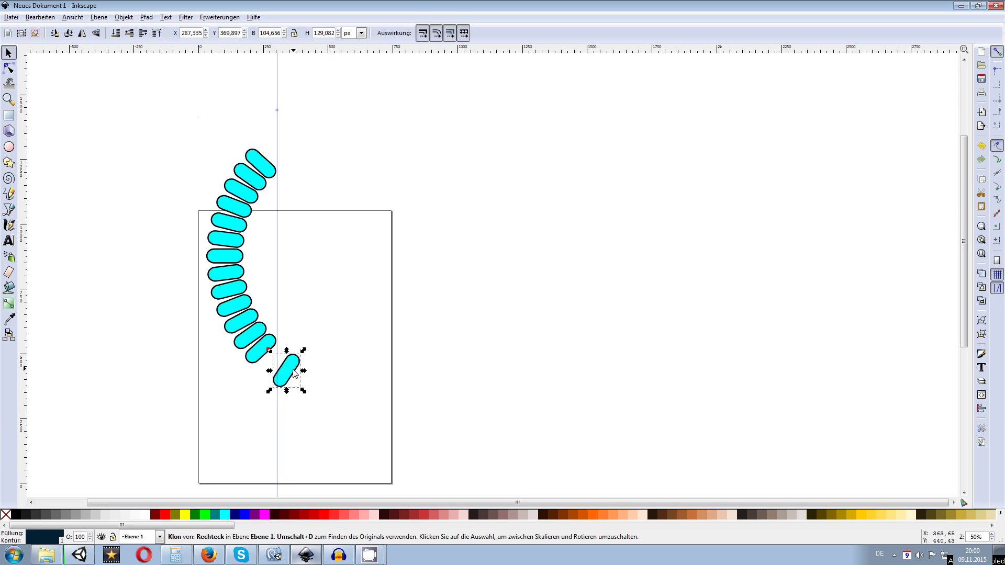
key("Delete")
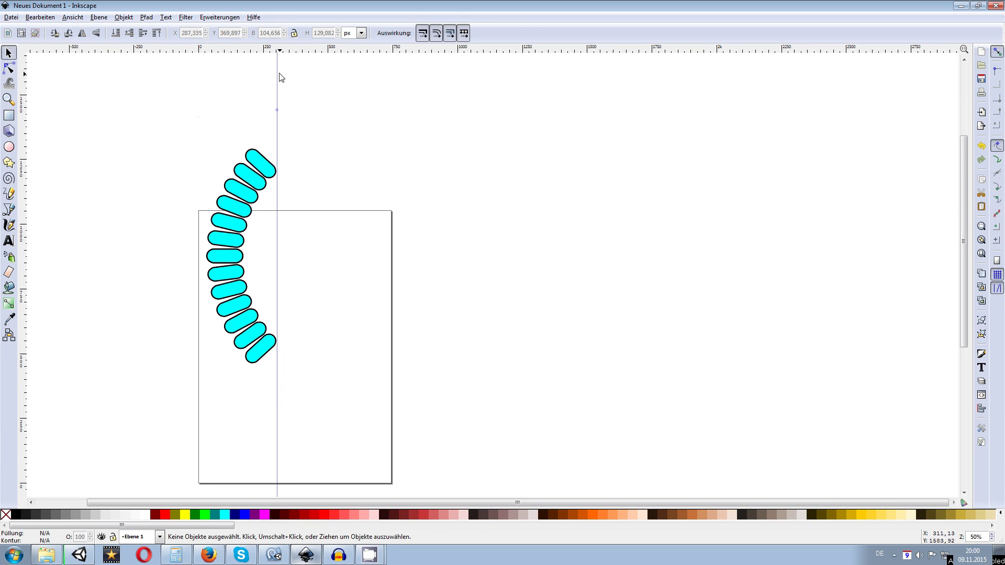
Delete the vertical guide and select all remaining segments of the arc.
scroll(279, 77, "up", 1)
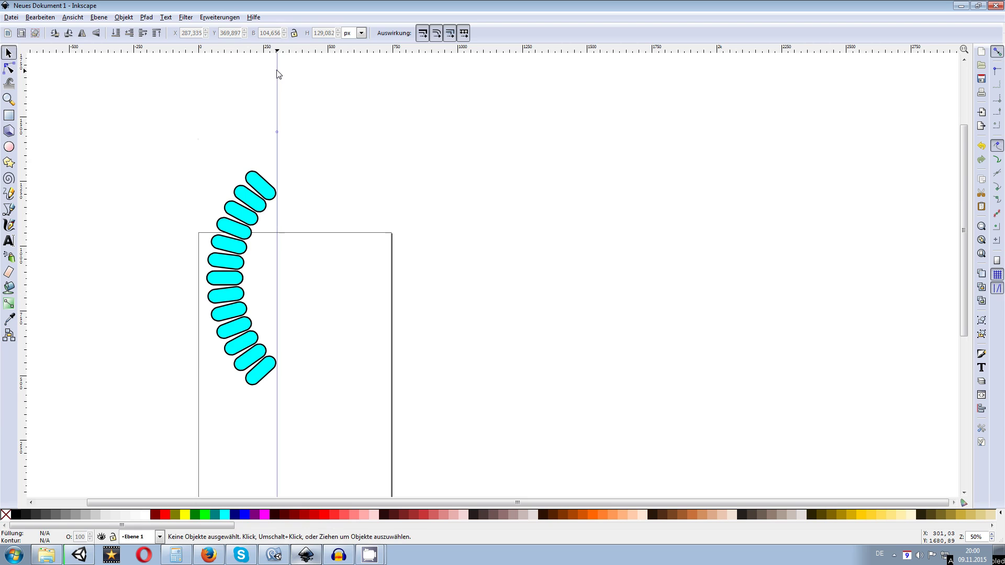
key("Delete")
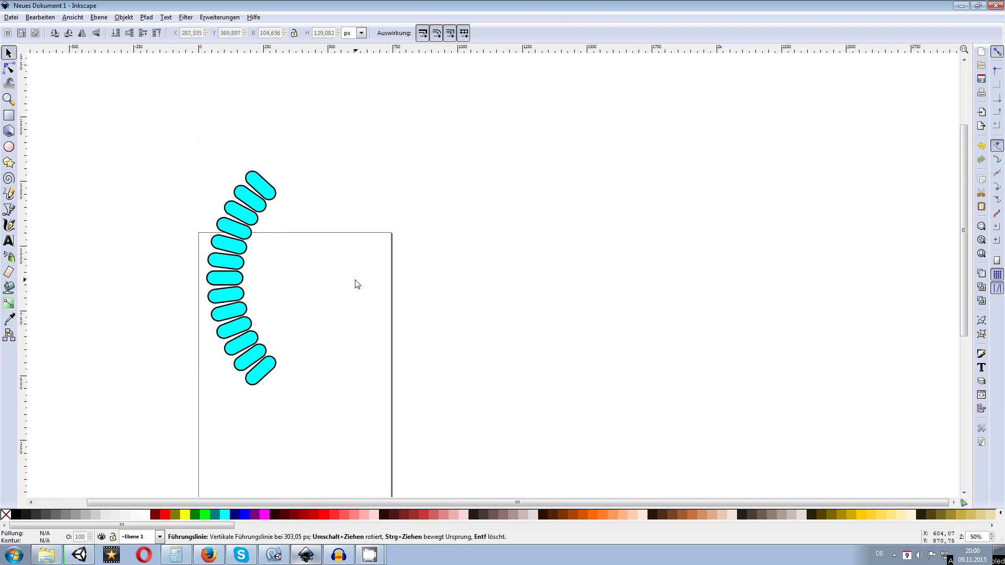
left_click_drag(135, 108, 398, 414)
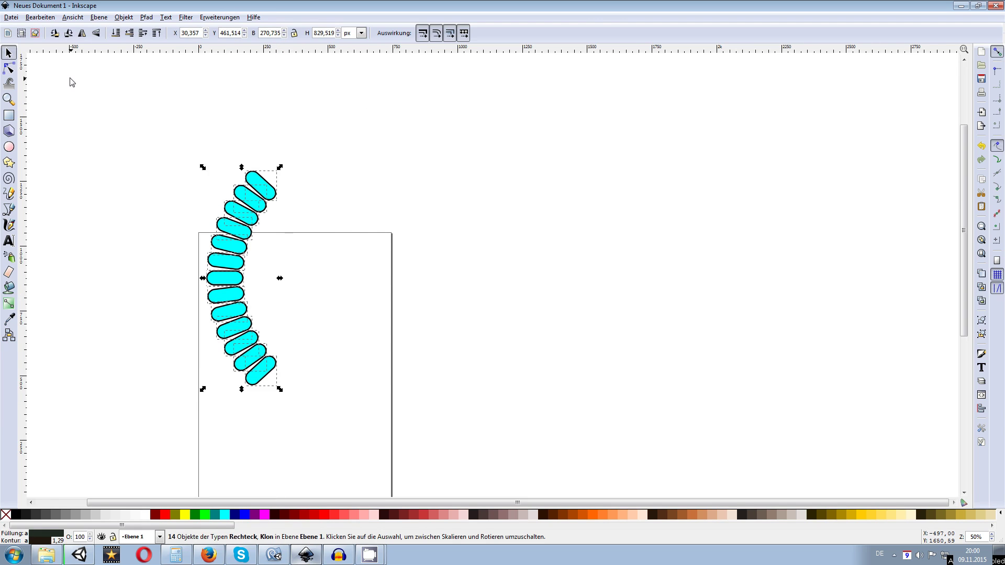
Export the selected arc as a bitmap named CircleMask into the Unity project's Textures folder.
left_click(11, 16)
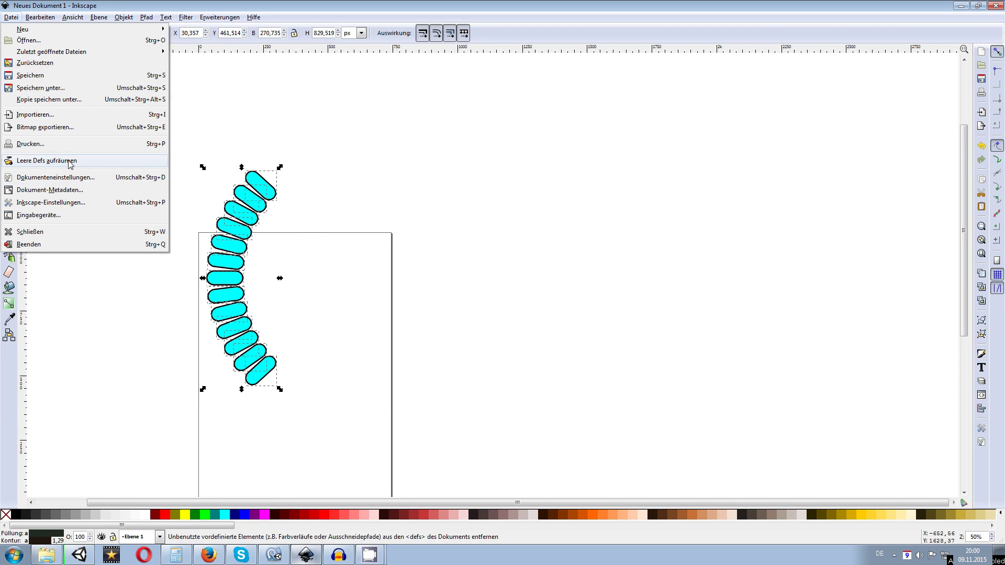
left_click(35, 129)
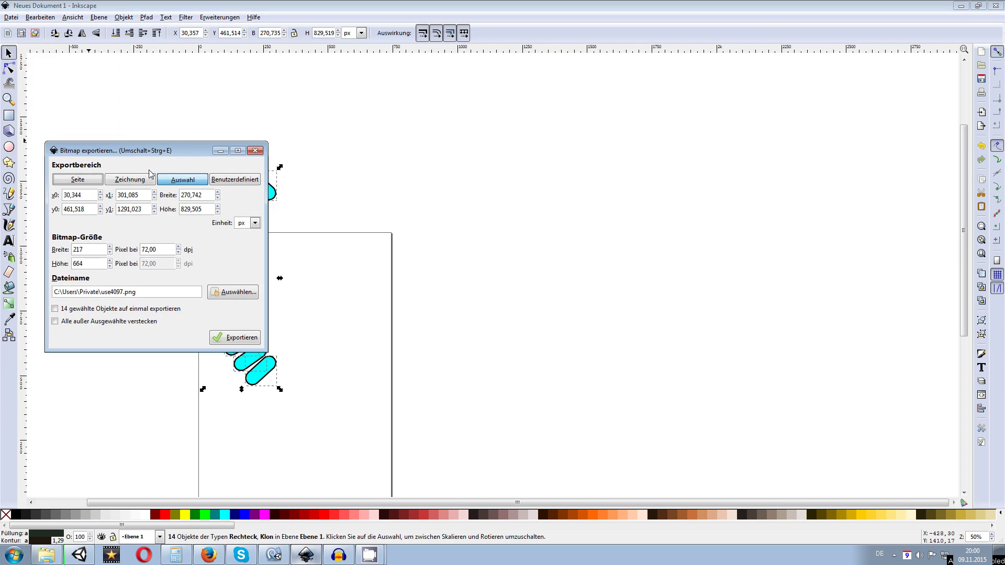
left_click_drag(179, 154, 0, 147)
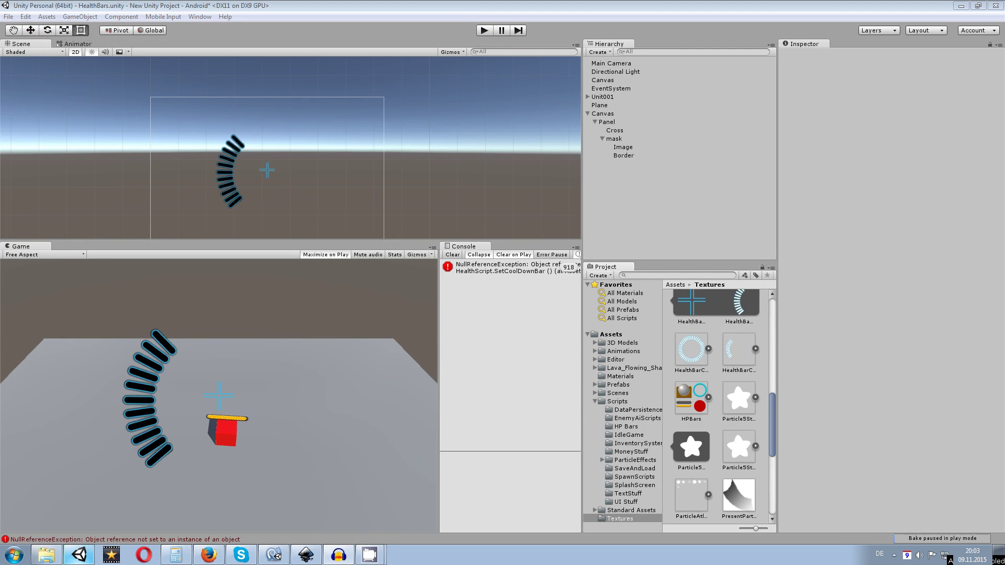
left_click_drag(0, 119, 271, 179)
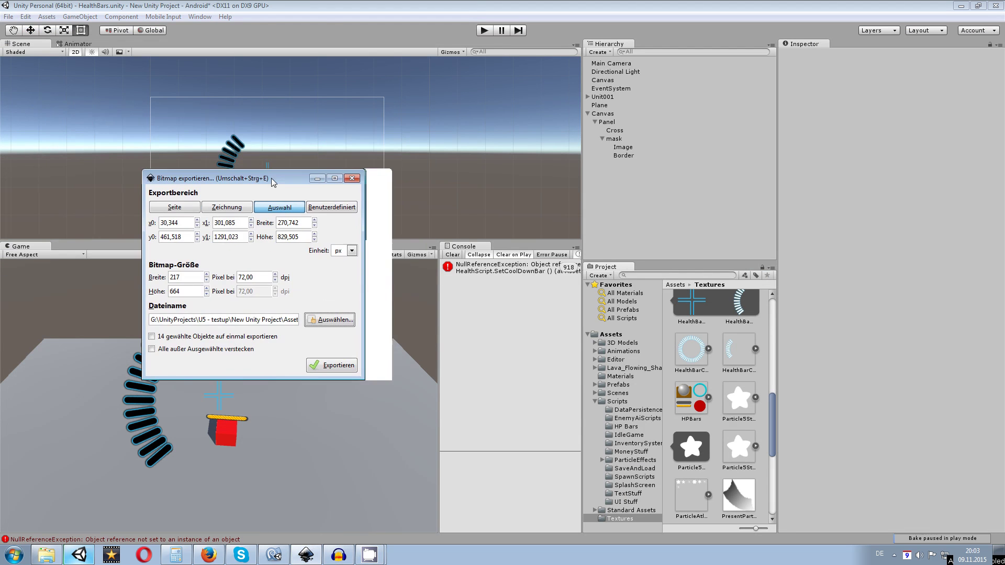
left_click(331, 367)
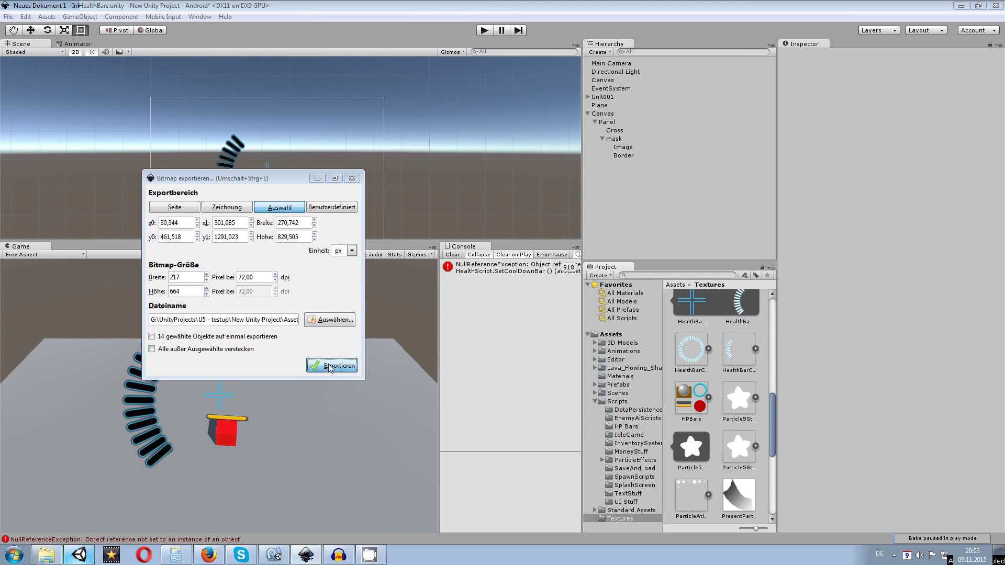
left_click(251, 178)
left_click_drag(251, 178, 431, 155)
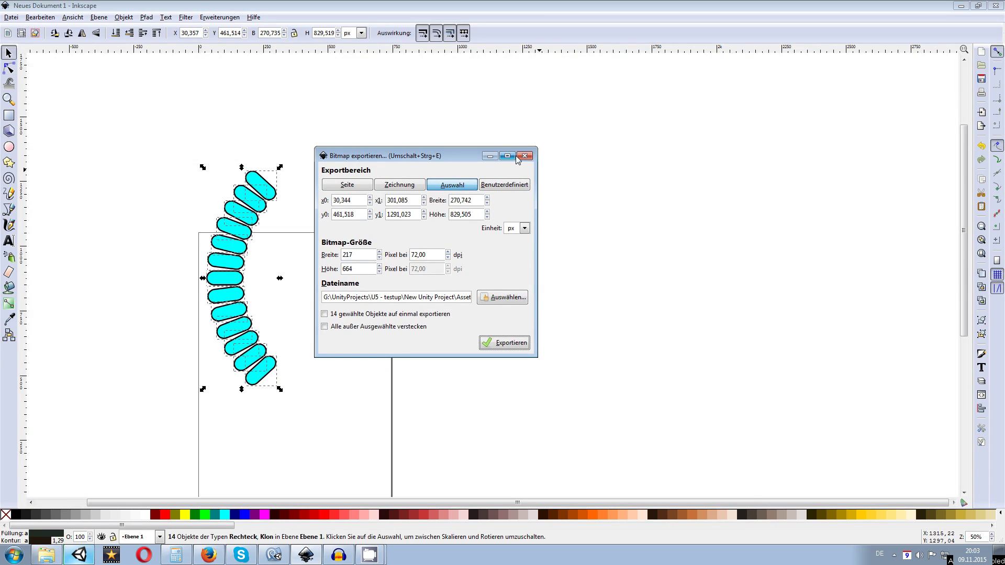
Switch to Unity to inspect the CircleMask texture, and return to Inkscape and close the bitmap export dialog.
left_click(78, 555)
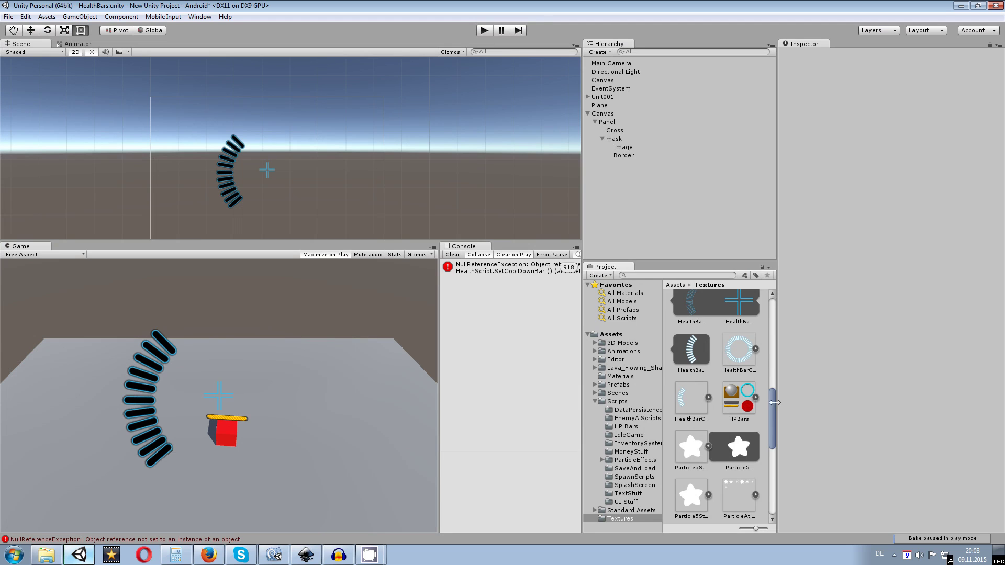
left_click_drag(772, 400, 769, 289)
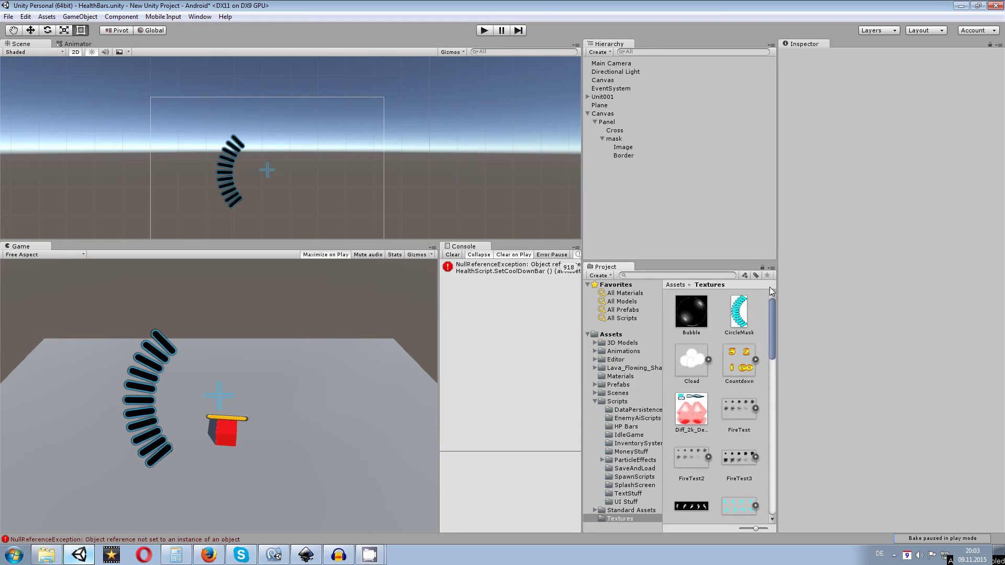
left_click(739, 313)
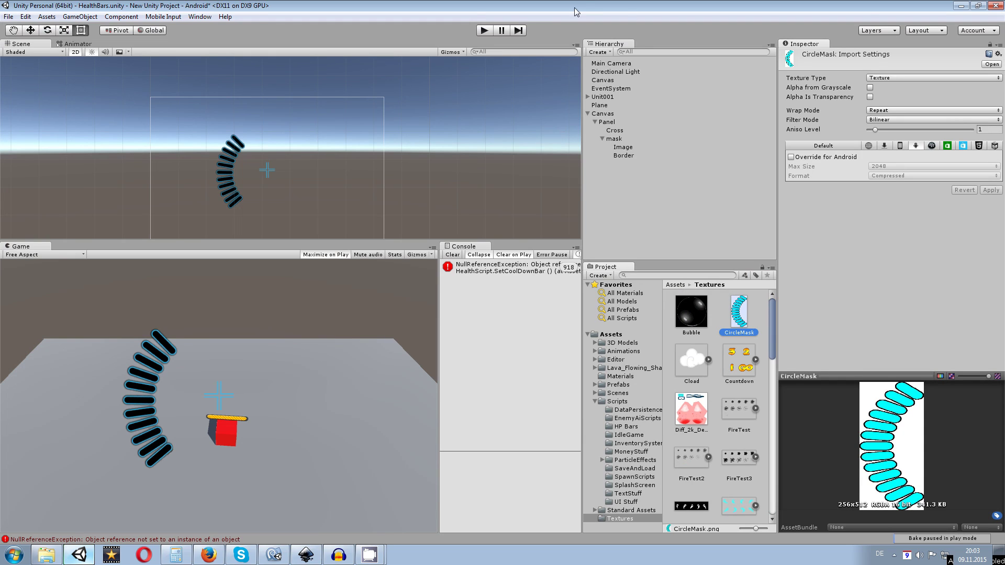
left_click(961, 6)
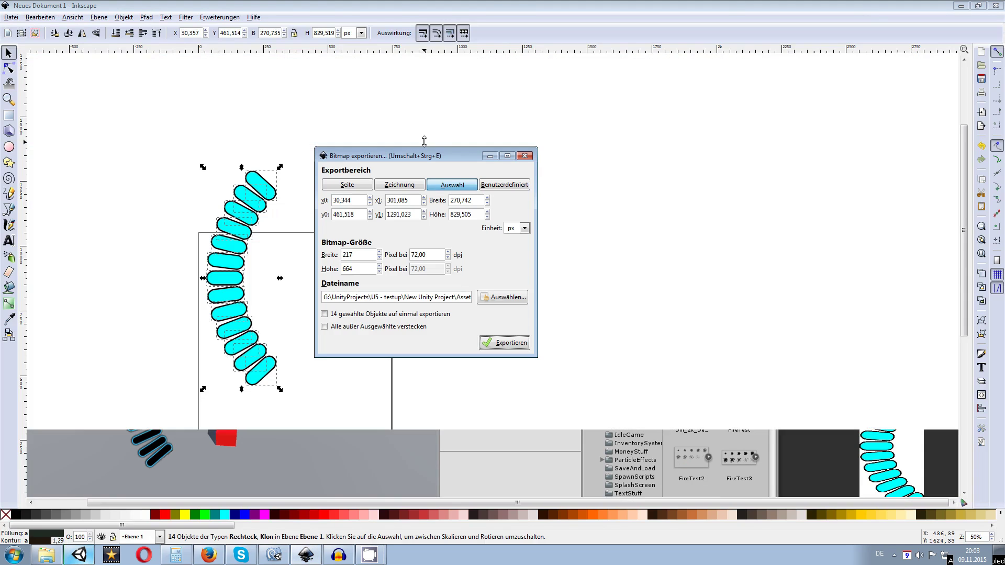
left_click(526, 156)
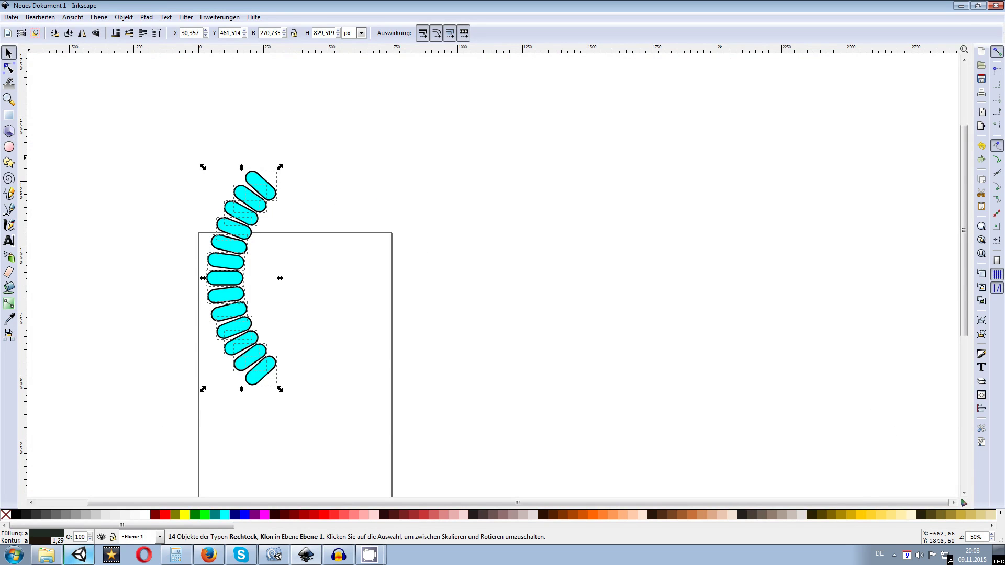
Undo the segment deletions back to the full ring and export the ring as a bitmap into the Unity project.
key("ctrl+z")
left_click(11, 18)
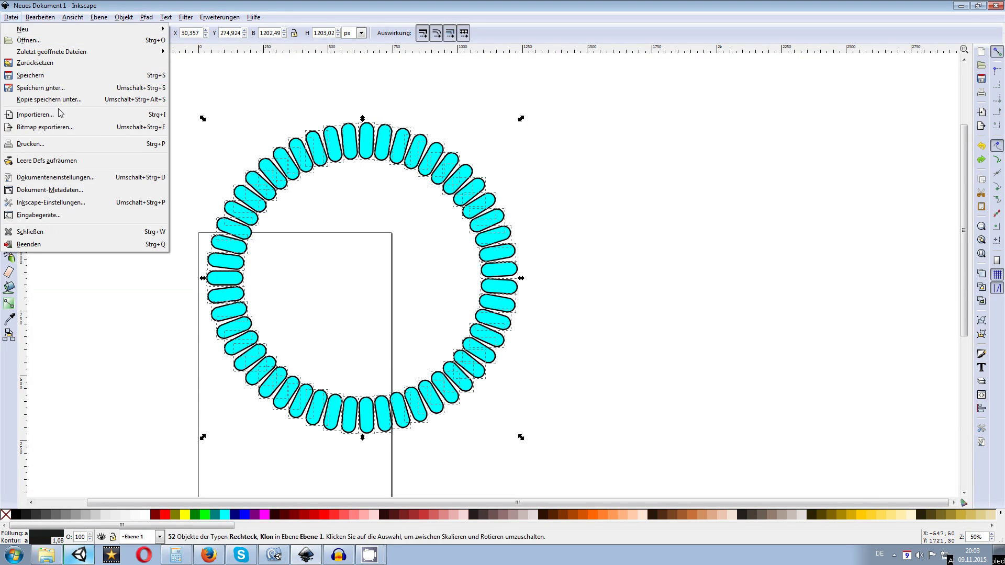
left_click(59, 127)
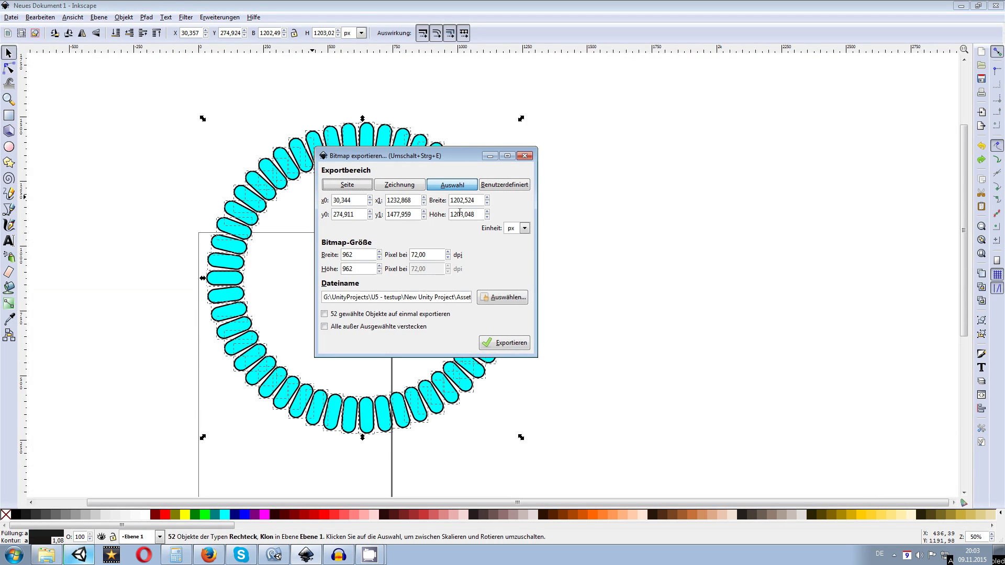
left_click_drag(461, 155, 0, 74)
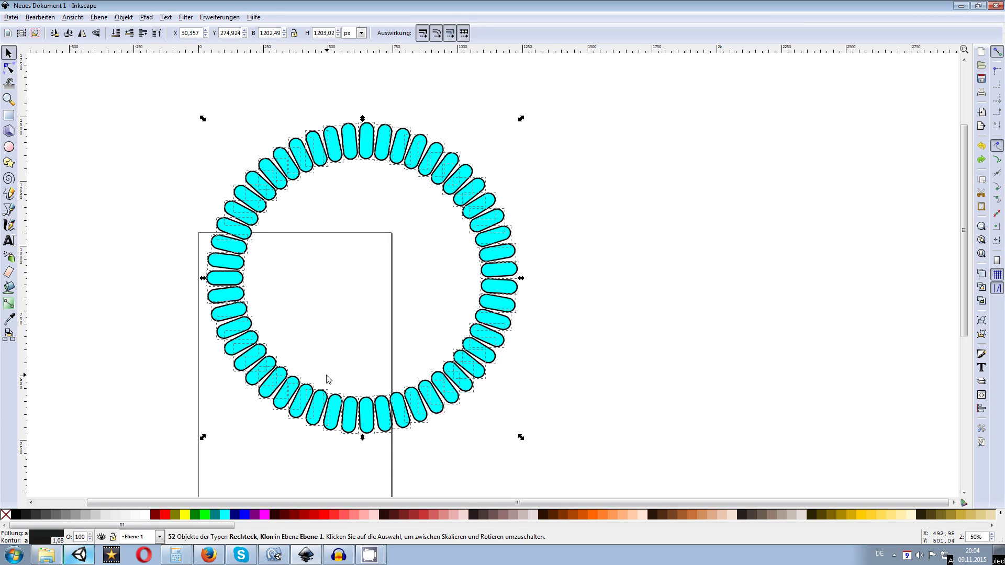
Redo the undone deletions and the guide placement until only the symmetrical trimmed arc remains with the vertical guide.
left_click(40, 18)
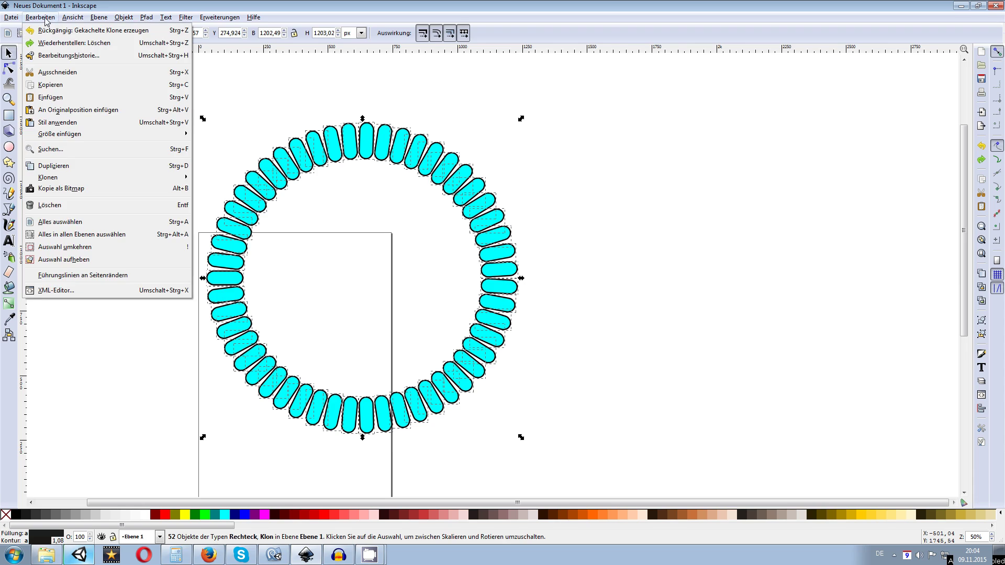
left_click(93, 44)
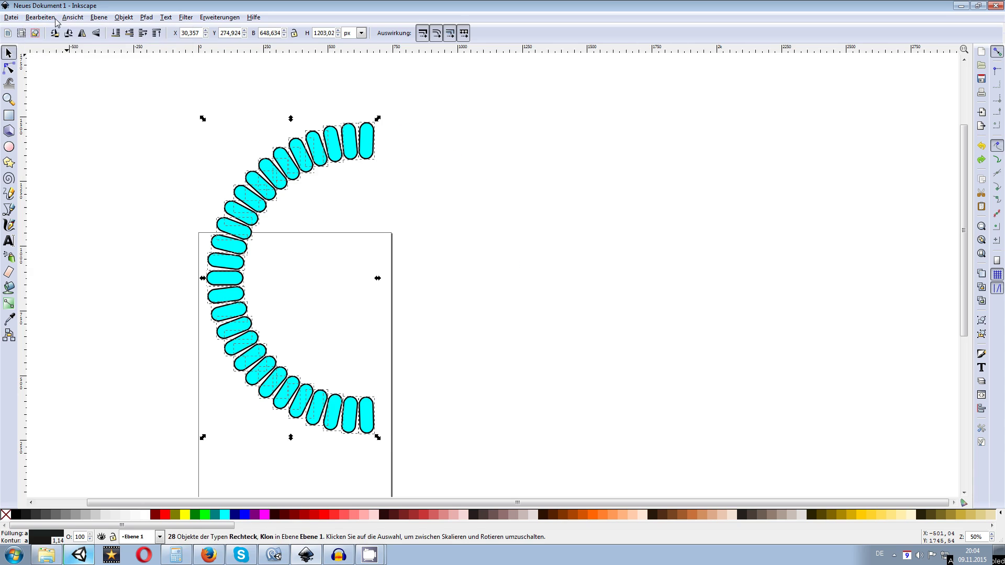
left_click(47, 18)
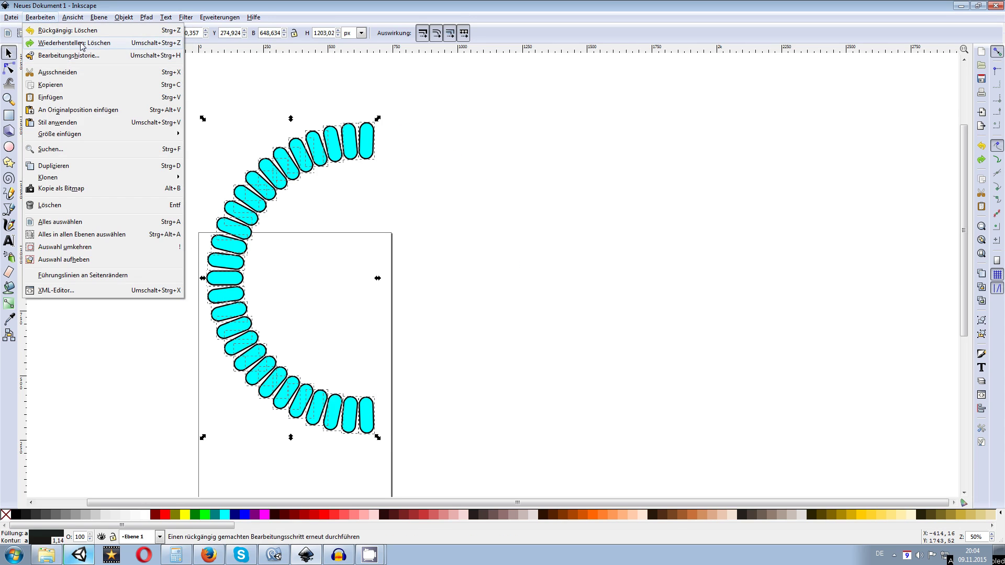
left_click(84, 43)
left_click(40, 17)
left_click(68, 43)
left_click(41, 17)
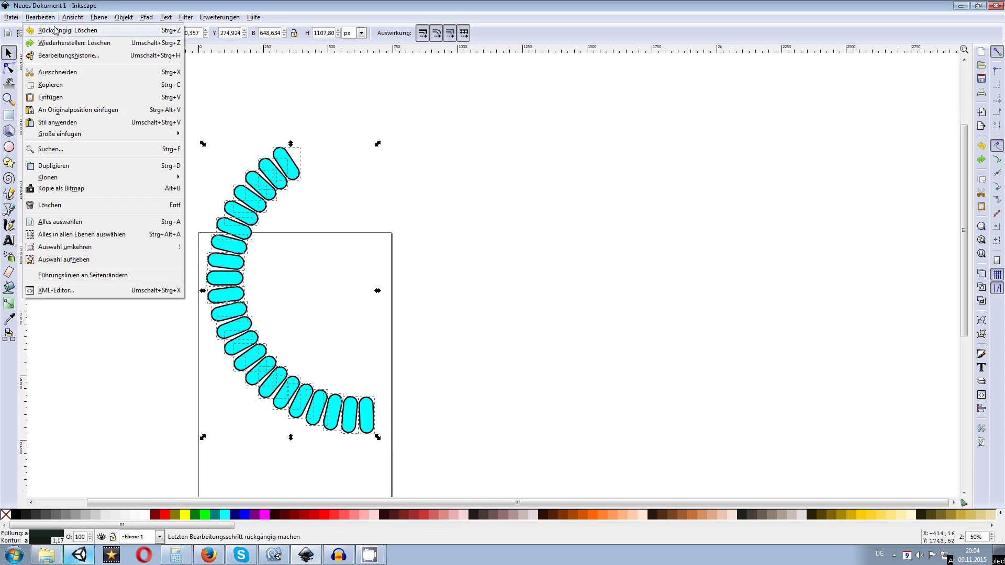
left_click(68, 42)
left_click(40, 17)
left_click(68, 43)
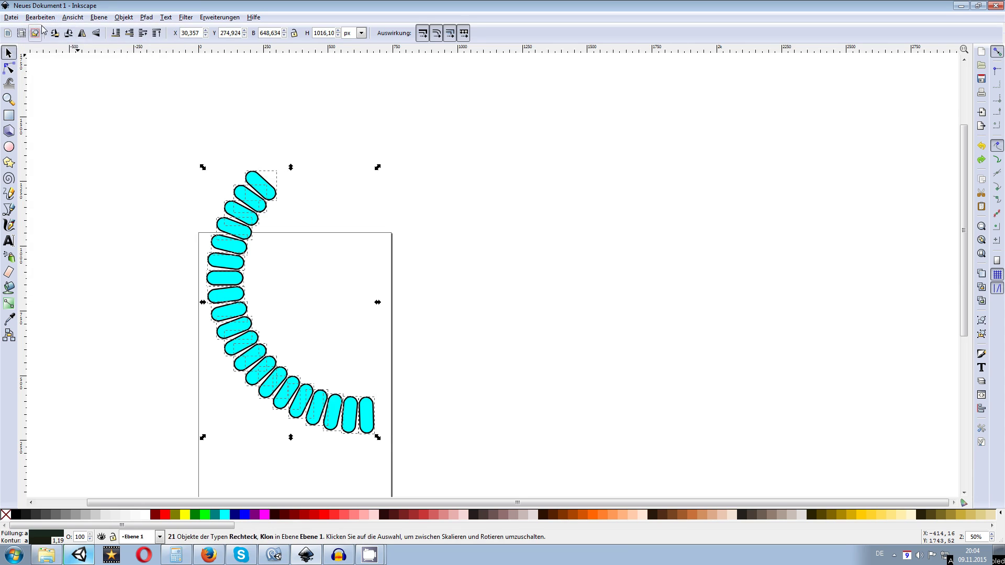
left_click(40, 17)
left_click(69, 45)
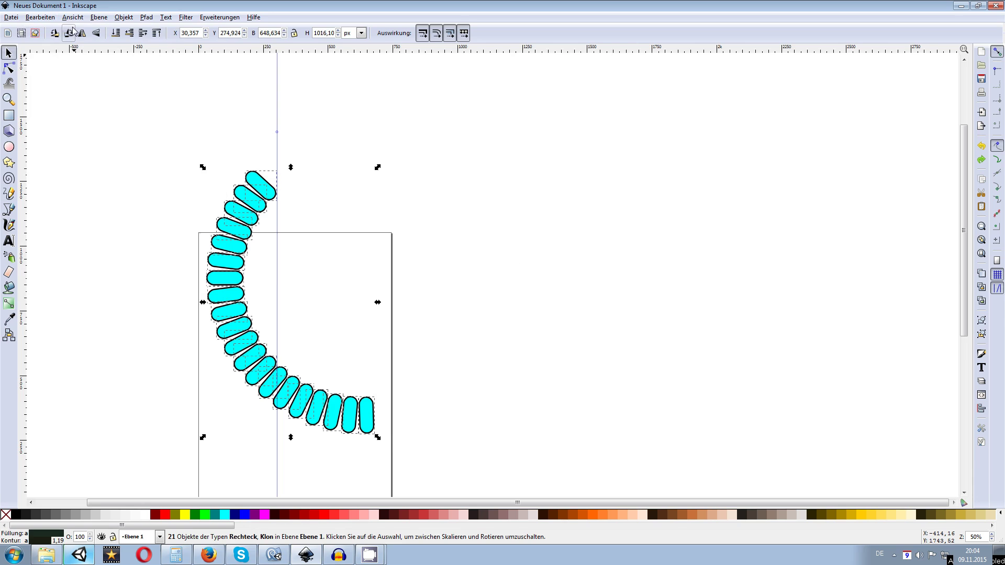
left_click(49, 18)
left_click(70, 44)
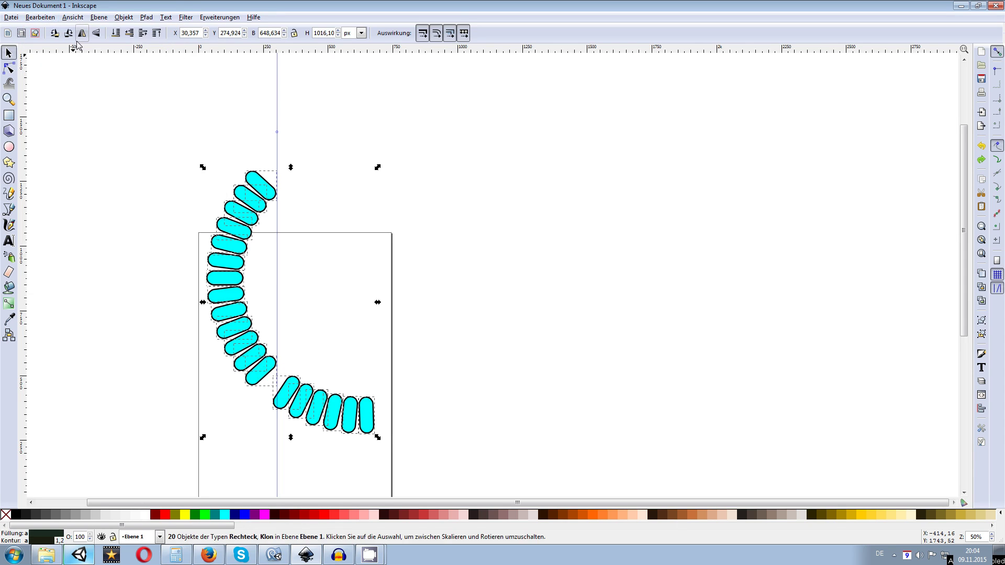
key("ctrl+shift+z")
key("ctrl+shift+z")
key("ctrl+shift+z")
key("ctrl+shift+z")
key("ctrl+shift+z")
key("ctrl+shift+z")
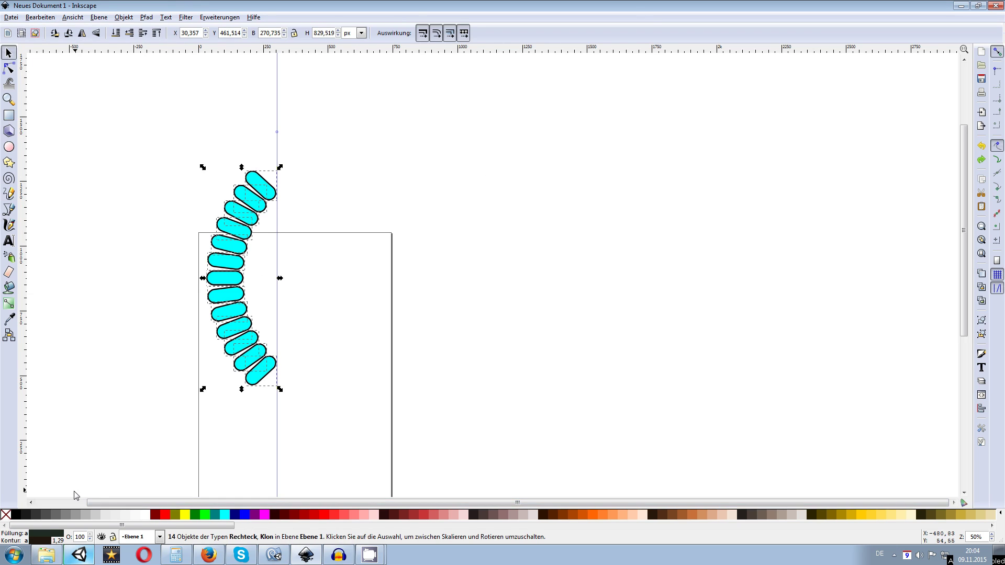
Remove the fill from the arc segments and export the outlined arc as a bitmap into the Unity project.
left_click(6, 516)
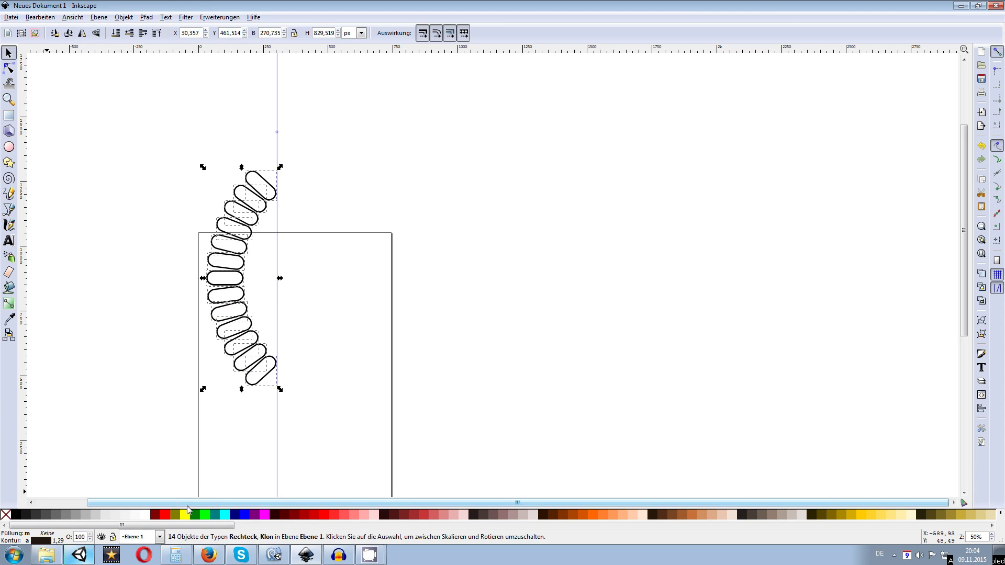
mouse_move(152, 525)
left_mouse_down()
mouse_move(242, 525)
mouse_move(147, 525)
left_mouse_up()
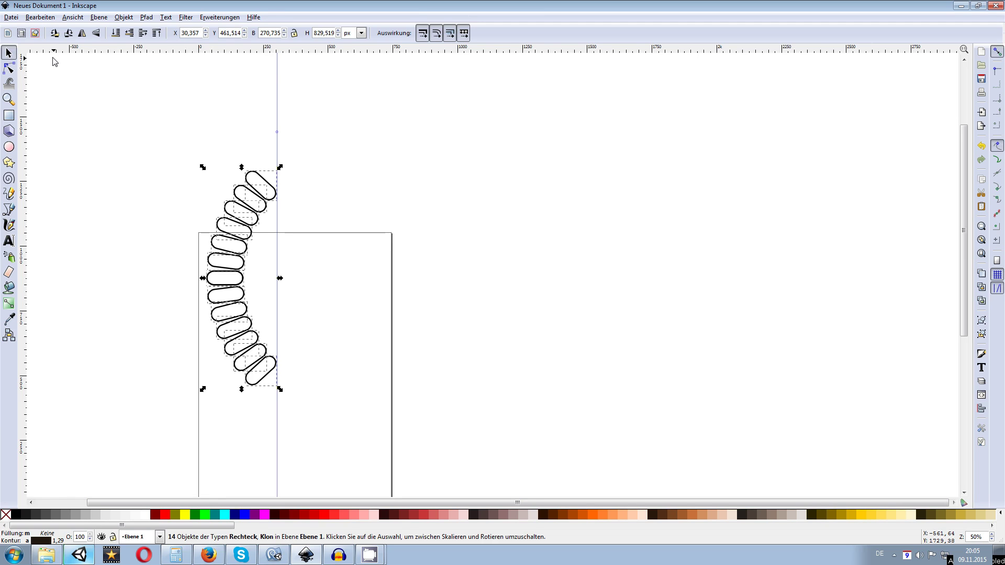
left_click(15, 18)
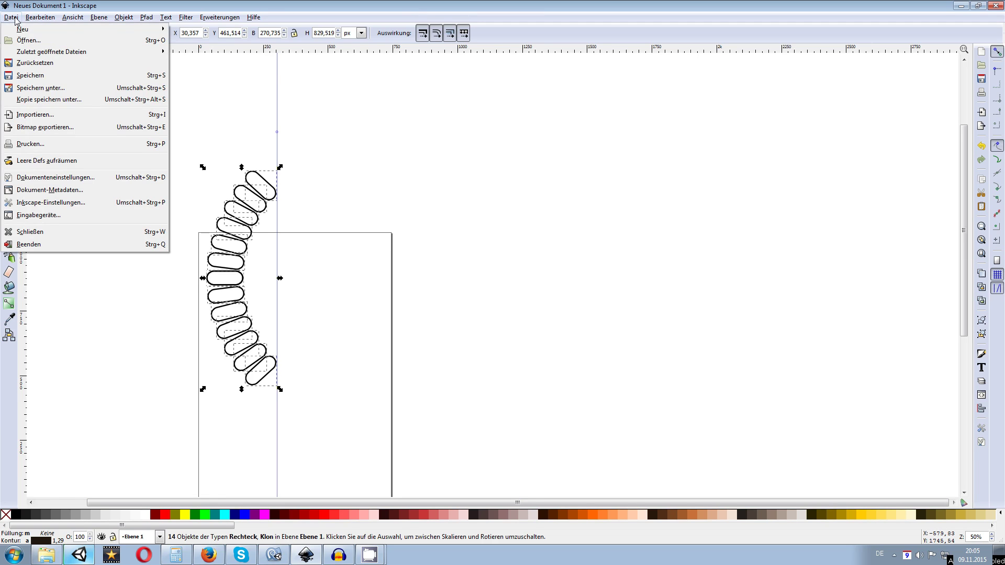
left_click(335, 147)
left_click_drag(143, 122, 393, 421)
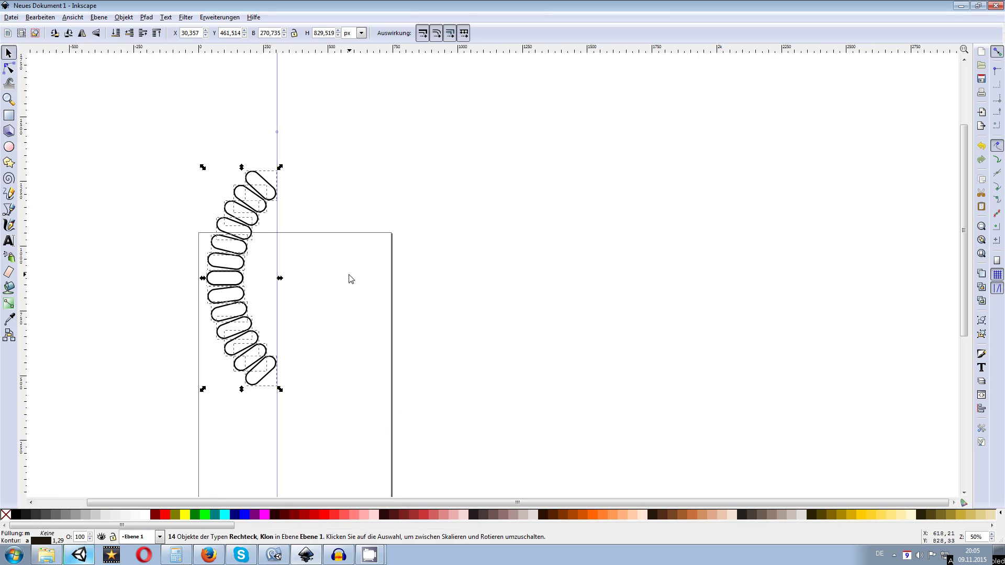
left_click(11, 17)
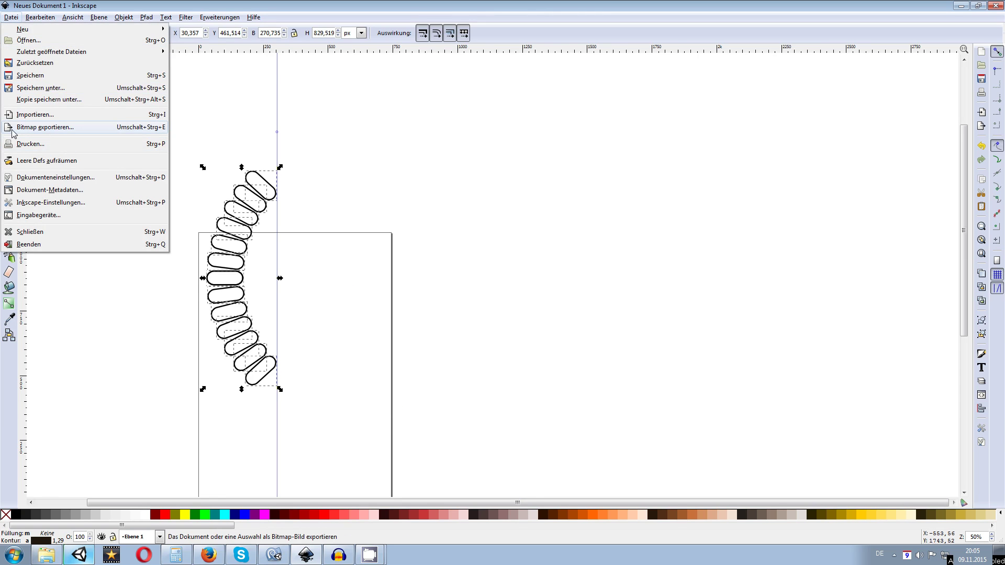
left_click(43, 129)
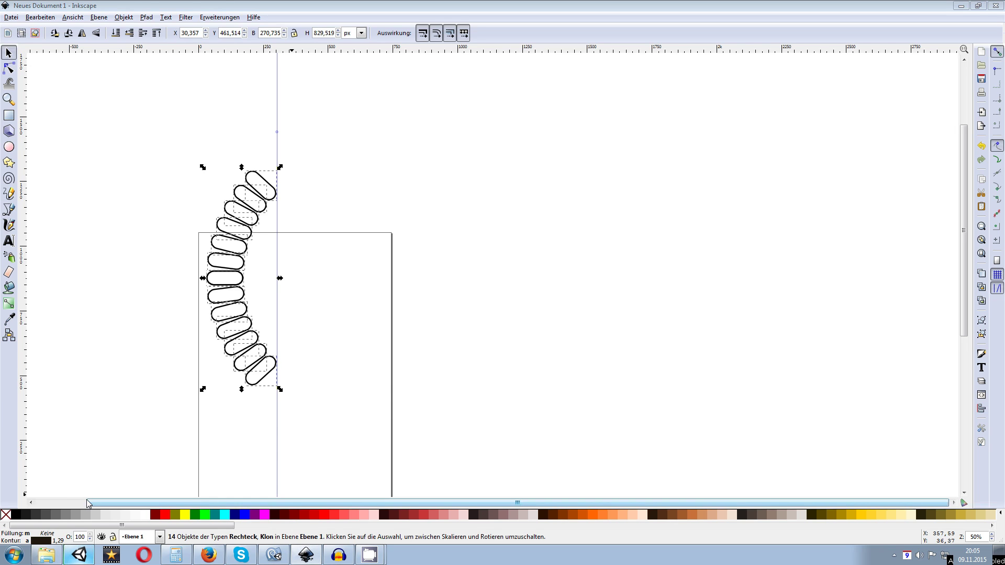
Switch to Unity, create a new scene without saving the changes to HealthBars.unity, and clear the console.
left_click(79, 554)
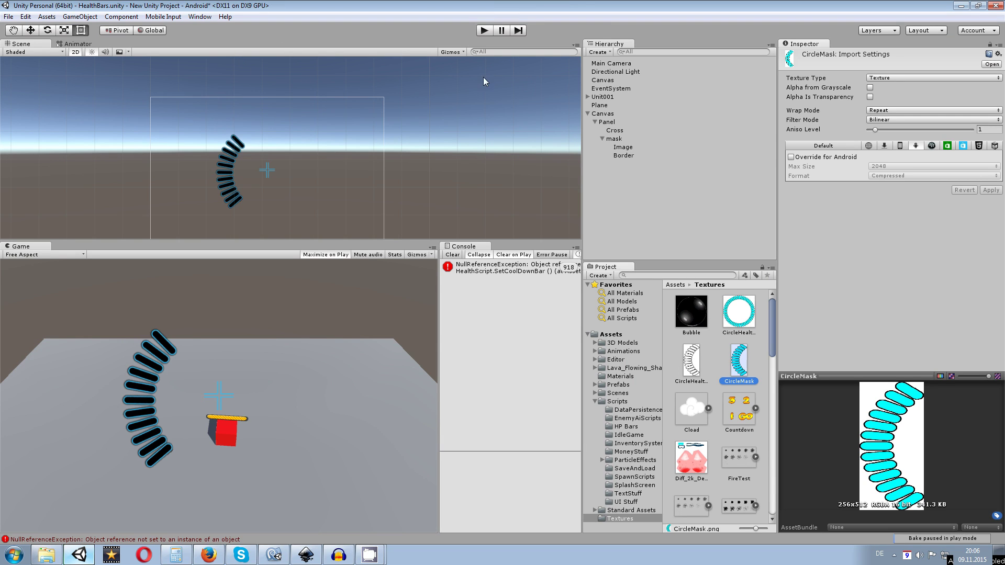
left_click(10, 18)
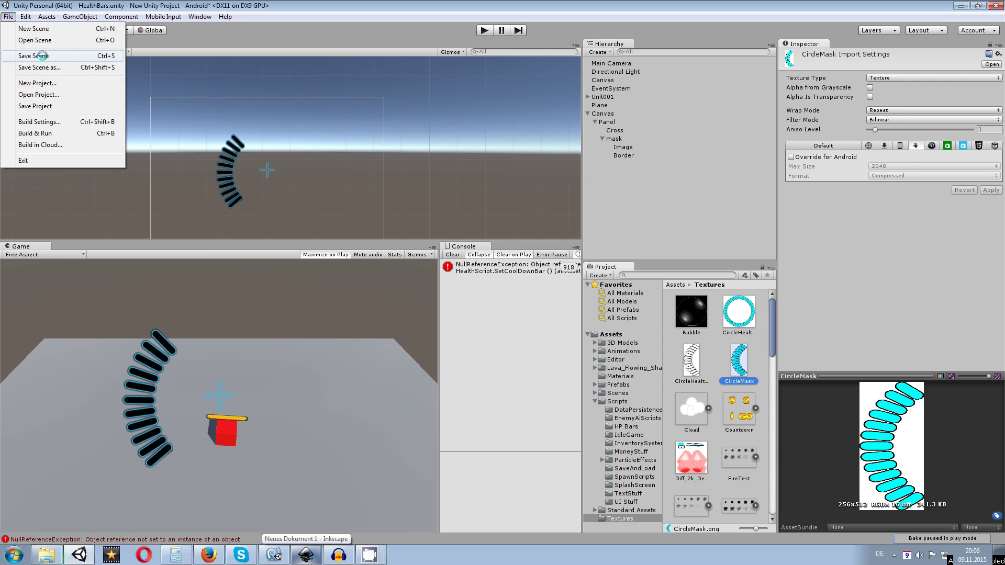
left_click(50, 28)
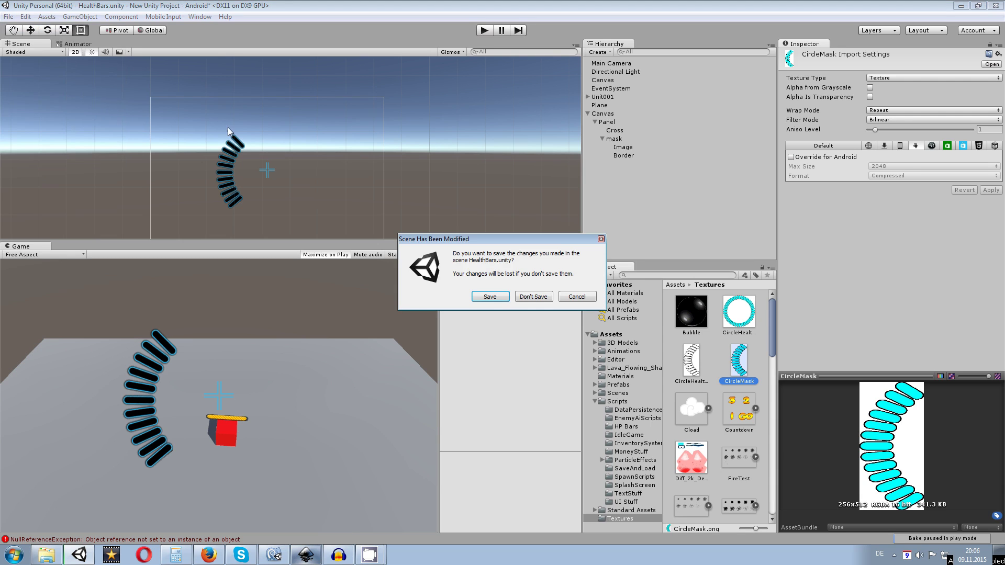
left_click(528, 297)
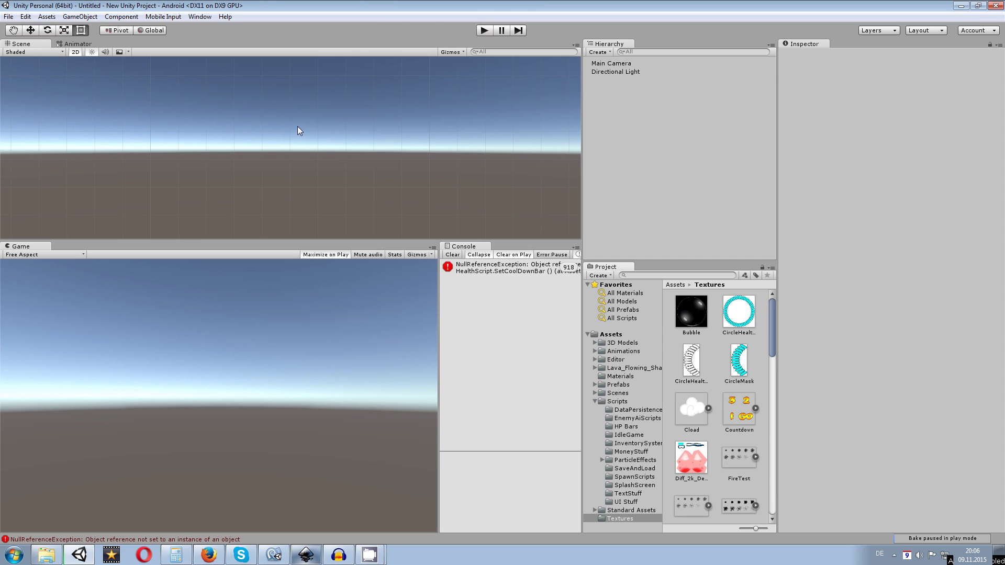
left_click(453, 254)
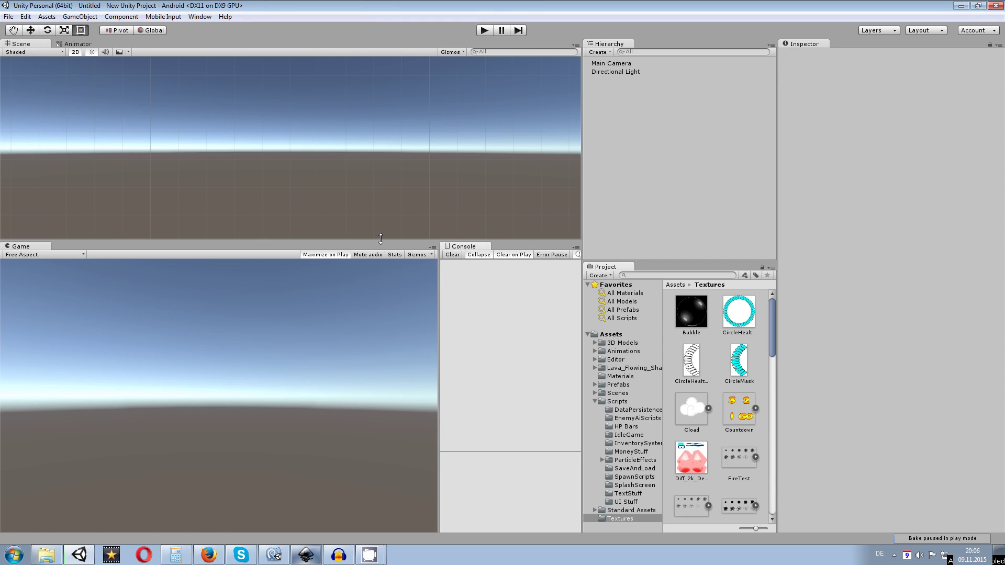
Add a UI Canvas to the new scene.
right_click(613, 106)
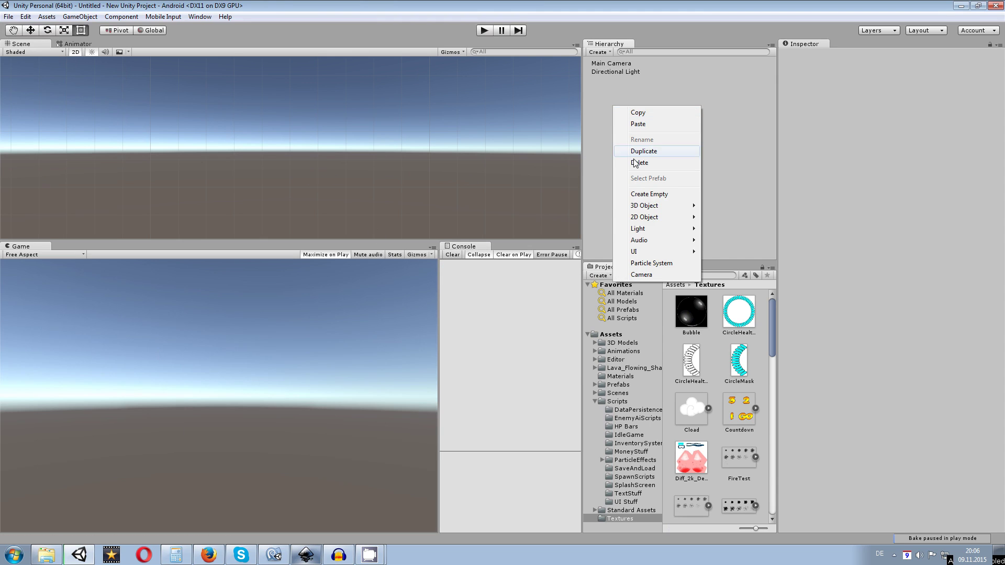
mouse_move(665, 252)
left_click(565, 355)
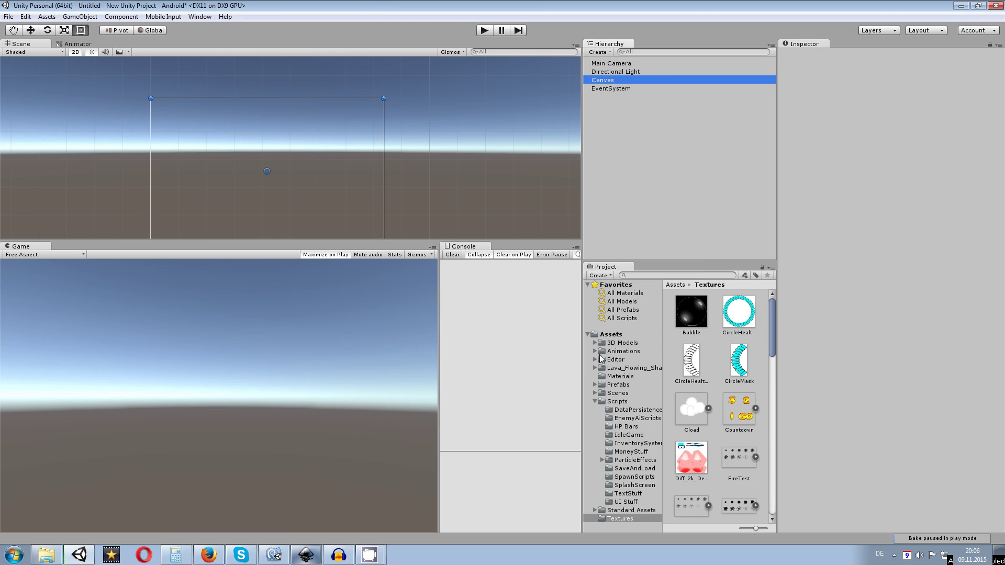
Set the Canvas Scaler's UI scale mode to Scale With Screen Size and its Match value to 0 (Width).
middle_click_drag(450, 140, 451, 113)
scroll(450, 112, "down", 3)
scroll(459, 121, "up", 2)
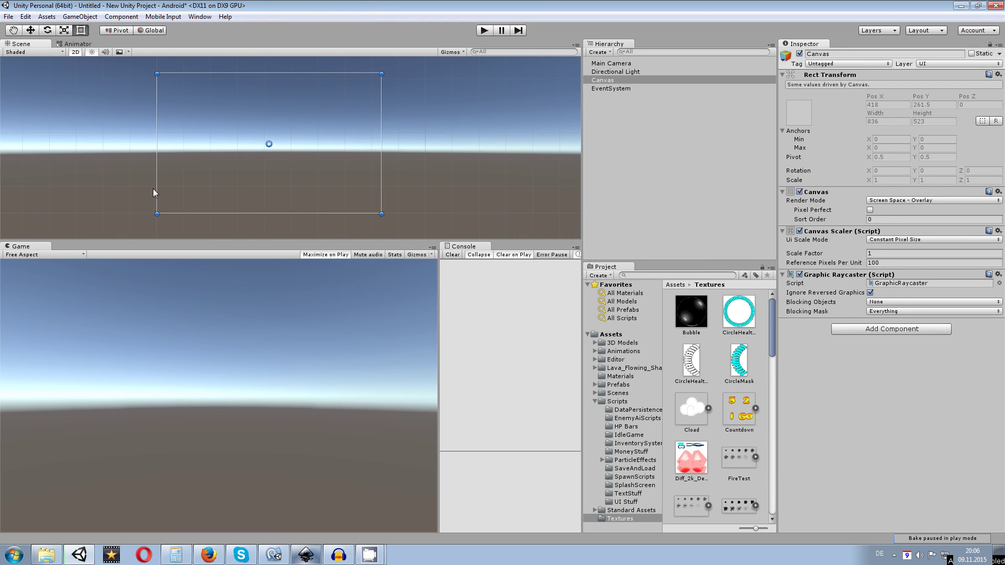
left_click(908, 202)
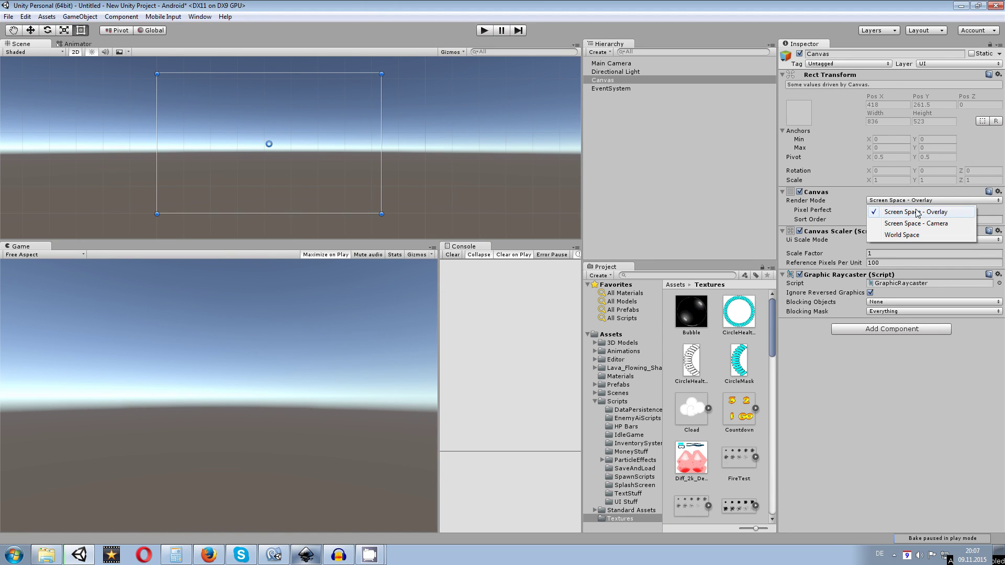
left_click(921, 193)
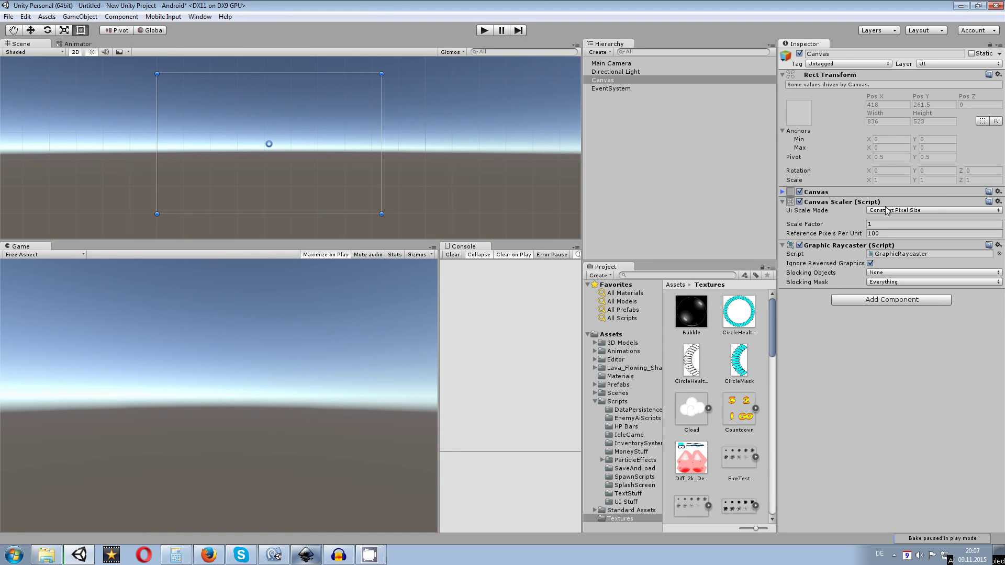
left_click(840, 192)
left_click(889, 239)
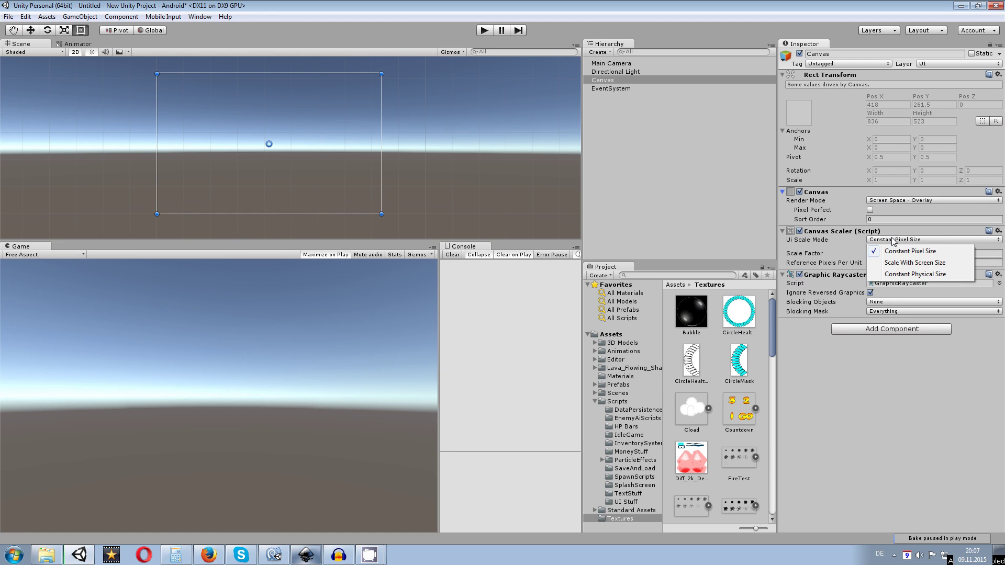
left_click(923, 264)
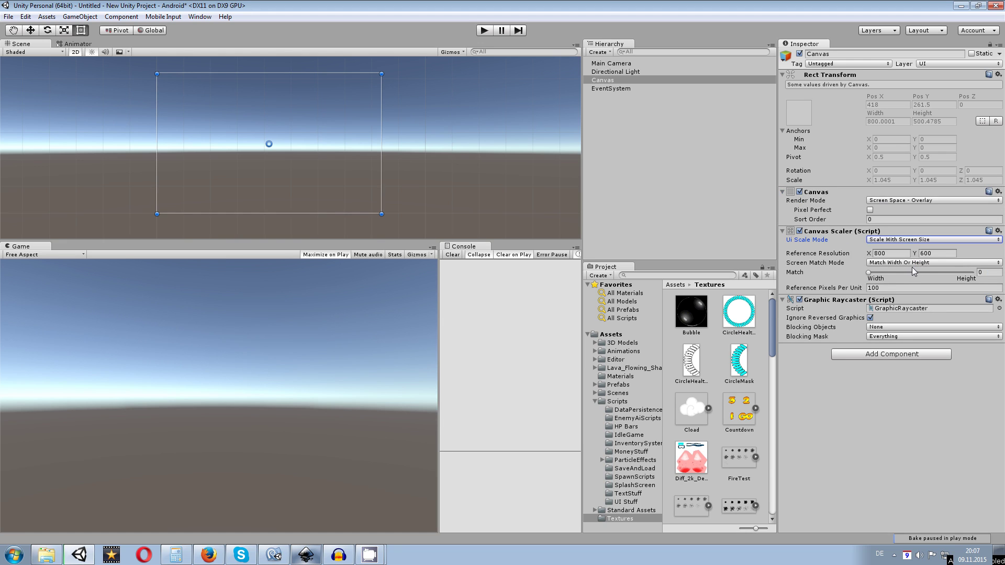
left_click(869, 273)
mouse_move(869, 274)
left_mouse_down()
mouse_move(970, 274)
mouse_move(855, 273)
left_mouse_up()
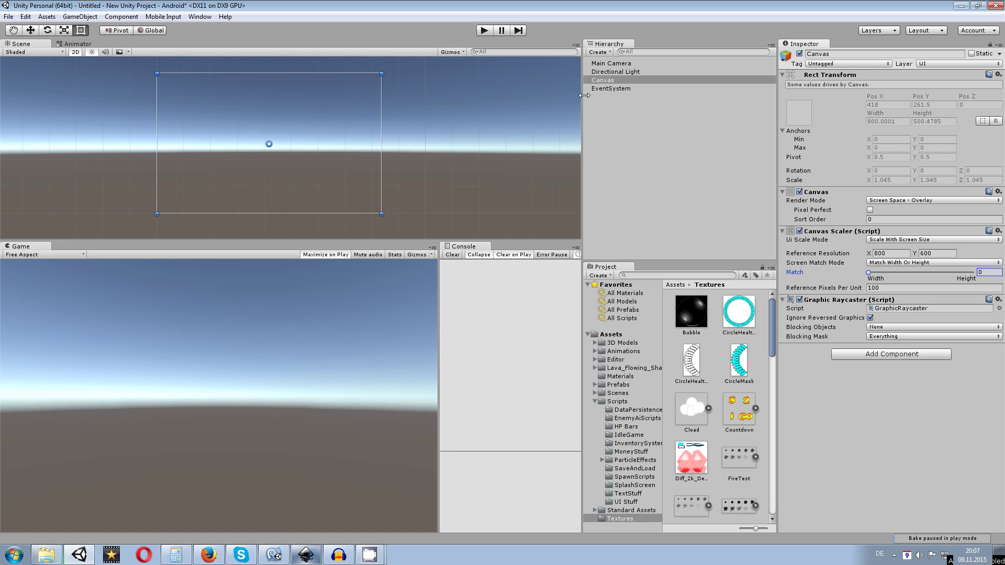
Move the Canvas below EventSystem in the hierarchy and add a UI Panel as its child.
left_click_drag(605, 81, 616, 95)
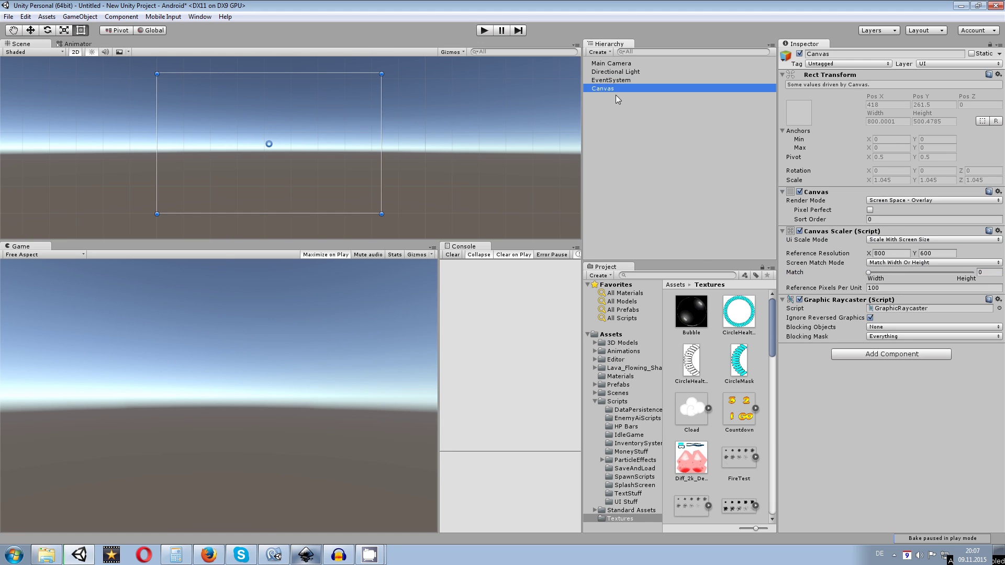
right_click(612, 90)
mouse_move(654, 238)
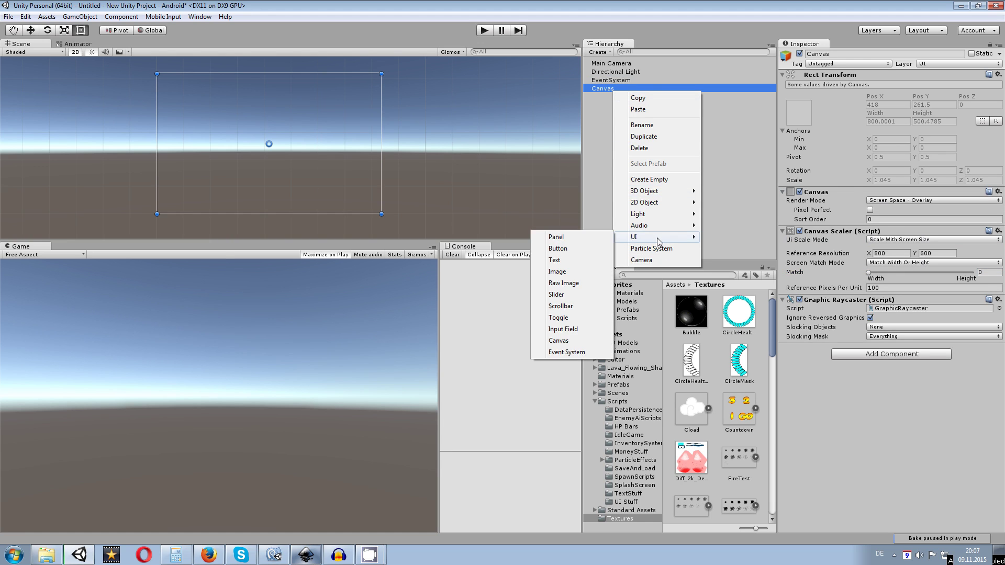
left_click(589, 233)
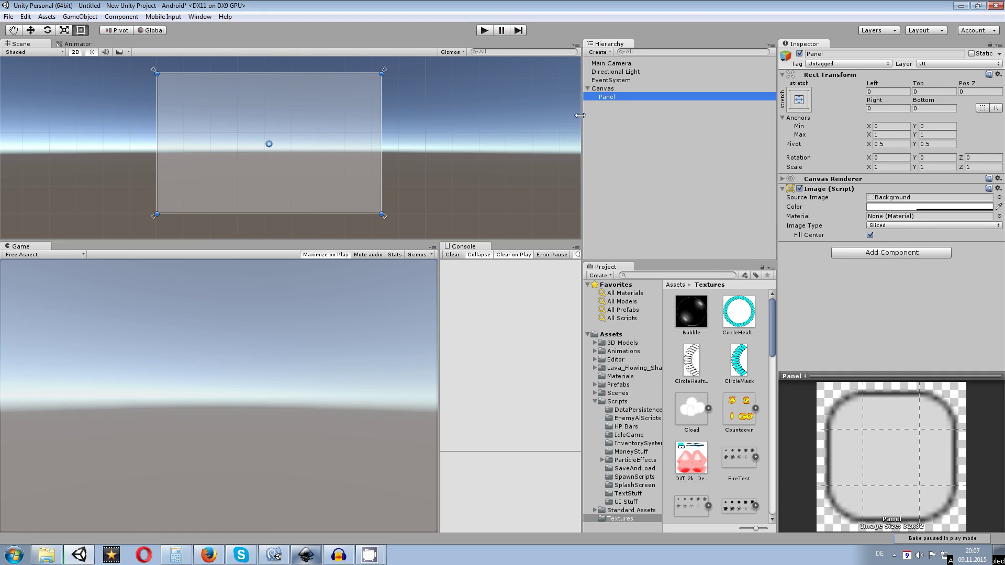
Rename the panel to HUDHolder and disable its Image component.
right_click(627, 96)
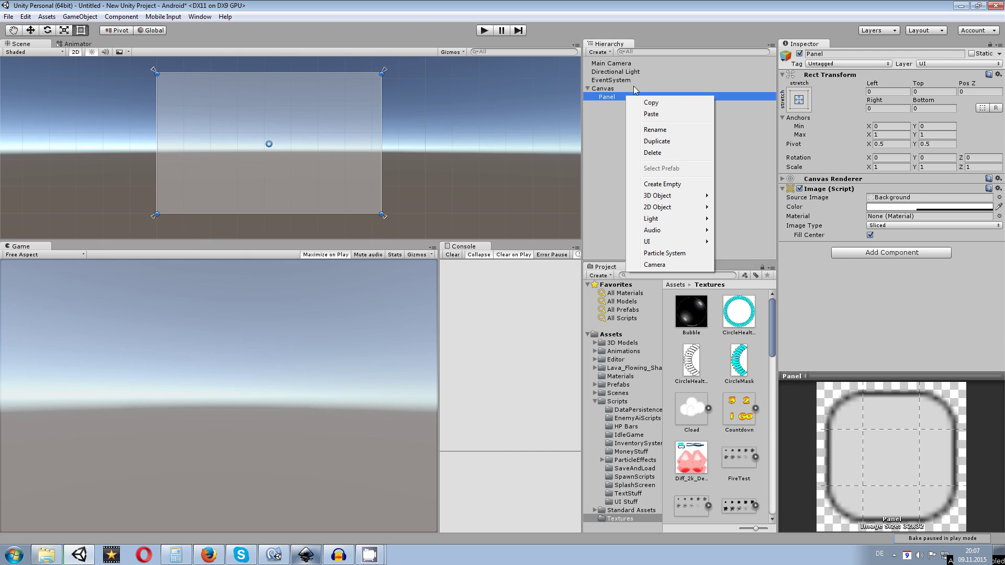
left_click(834, 55)
type("HuDHoilder")
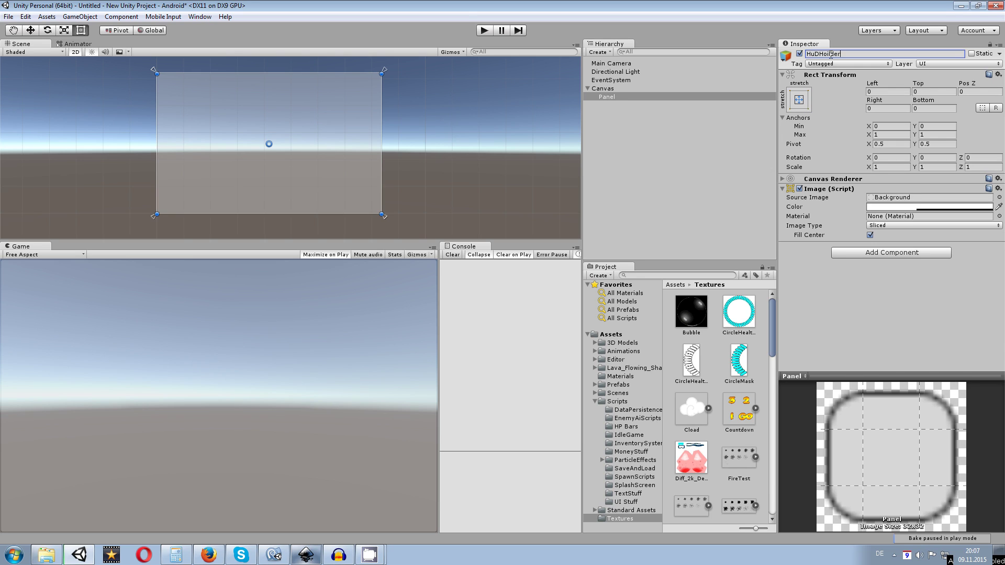
key("BackSpace")
type("U")
key("BackSpace")
key("Return")
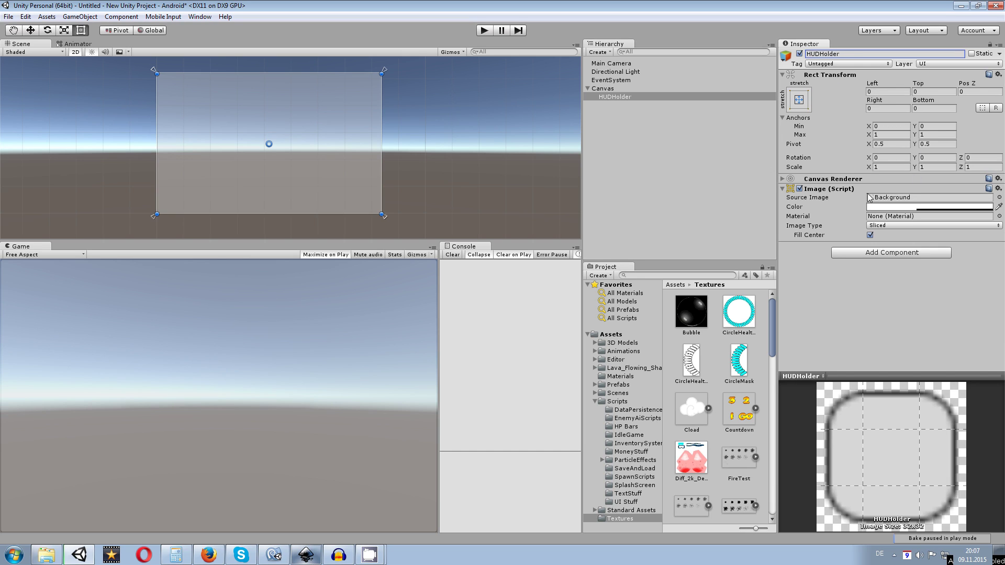
left_click(800, 189)
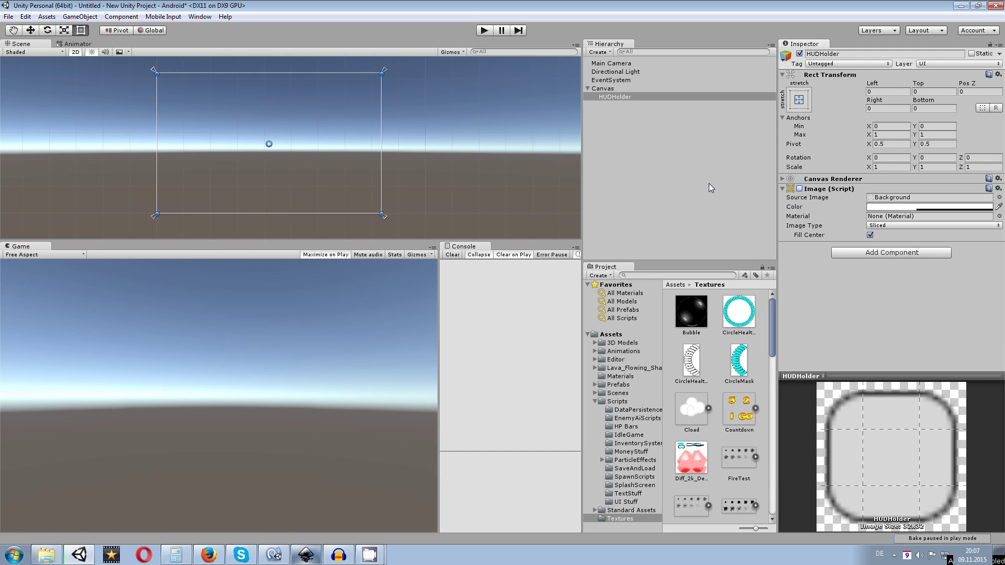
Add a UI Image under HUDHolder and assign the crosshair sprite HealthBarCurved_1 as its source image.
right_click(628, 97)
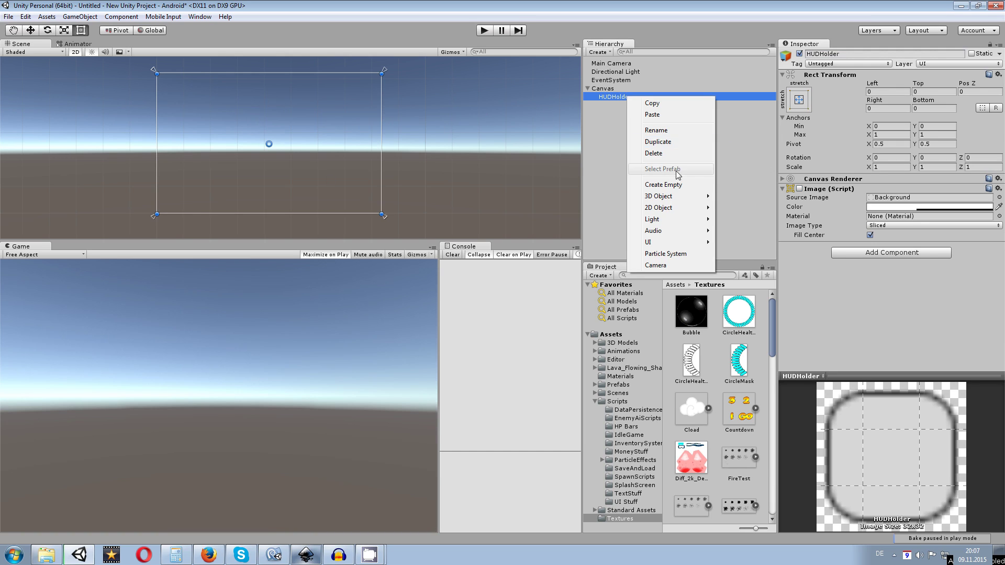
mouse_move(655, 242)
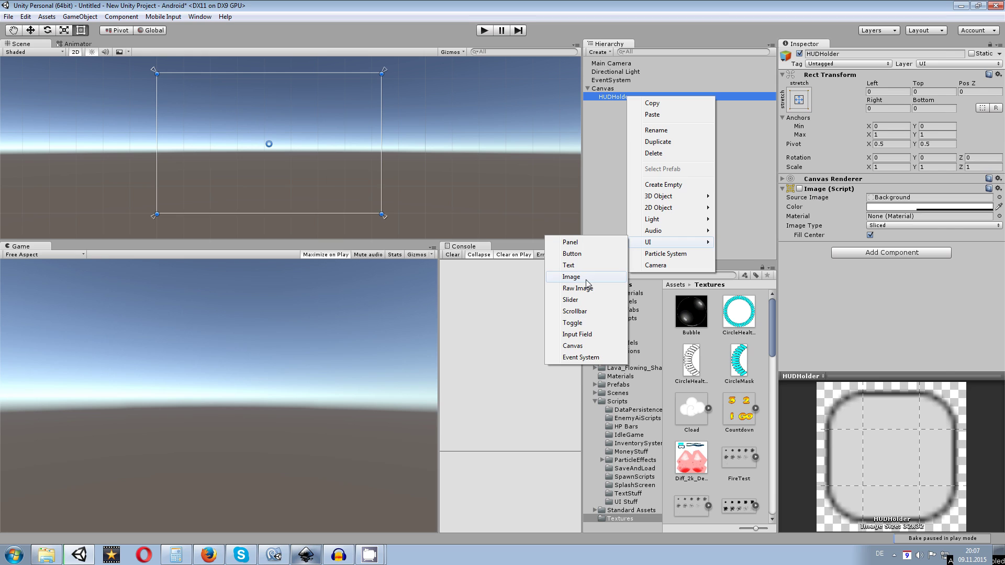
left_click(571, 277)
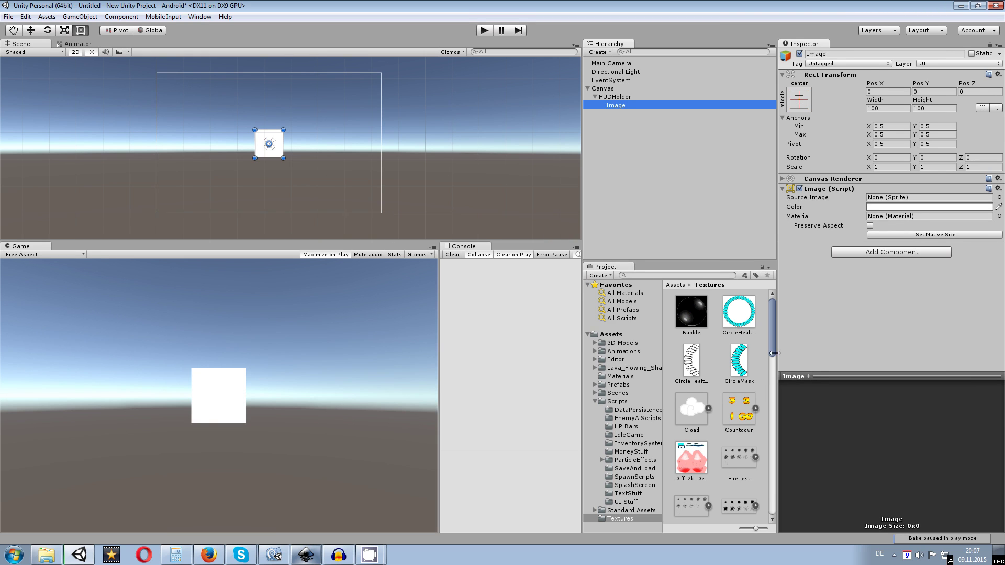
mouse_move(774, 339)
left_mouse_down()
mouse_move(772, 416)
mouse_move(734, 405)
left_mouse_up()
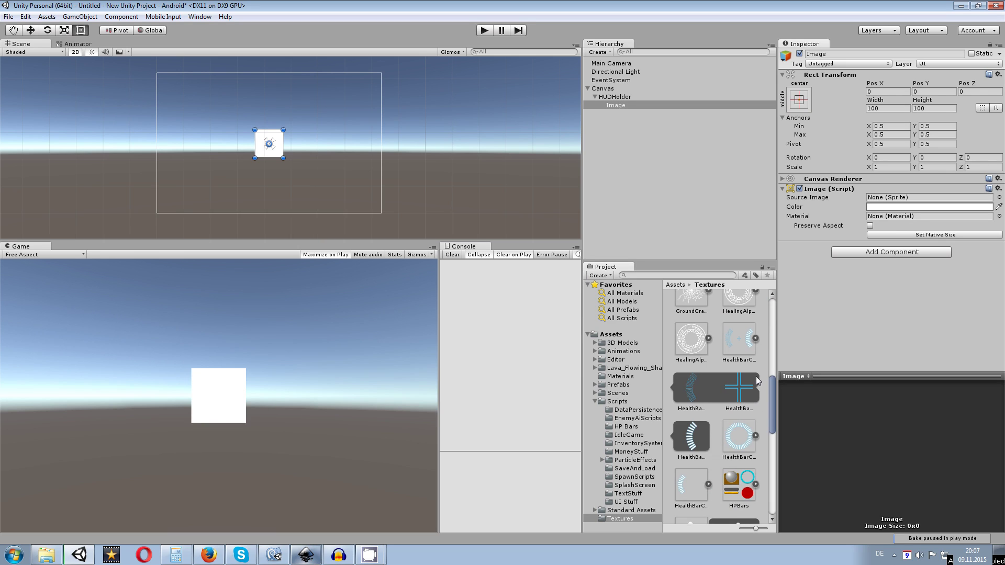
mouse_move(739, 385)
left_mouse_down()
mouse_move(898, 228)
mouse_move(903, 199)
left_mouse_up()
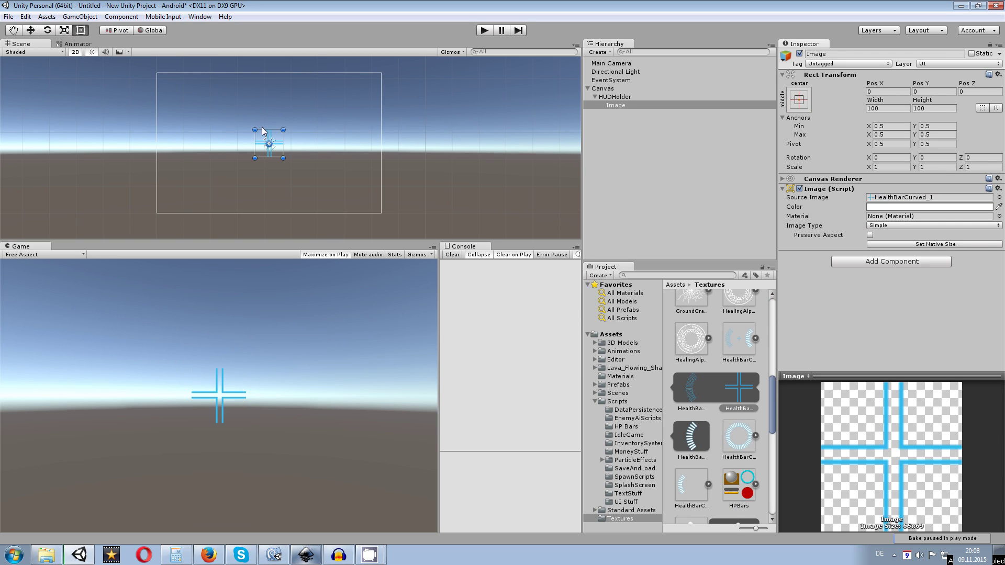
Shrink the crosshair image evenly around its centre to about 57 by 57.
scroll(259, 133, "up", 5)
scroll(207, 116, "up", 3)
left_click_drag(161, 77, 209, 116)
left_click_drag(245, 152, 223, 131)
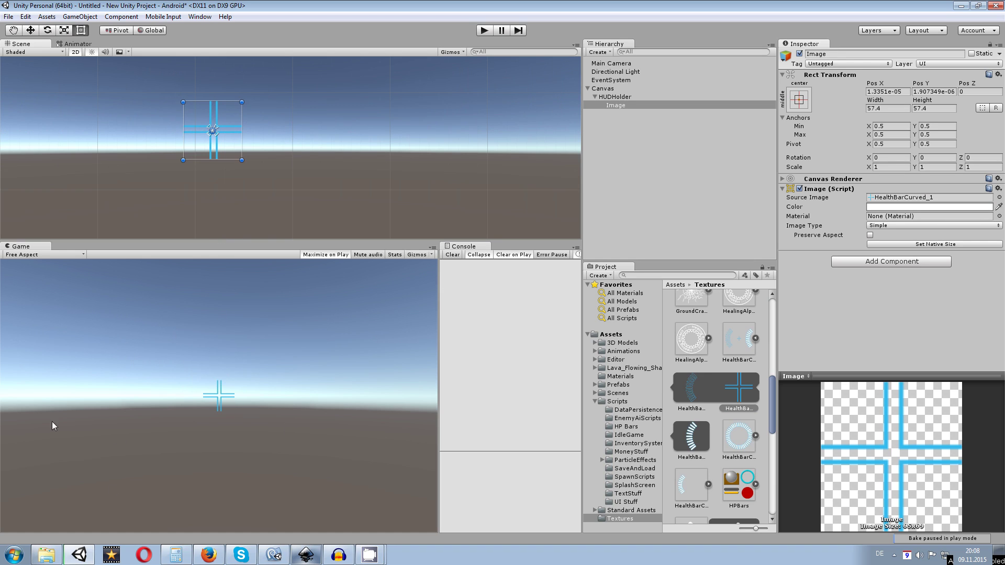
scroll(303, 153, "down", 5)
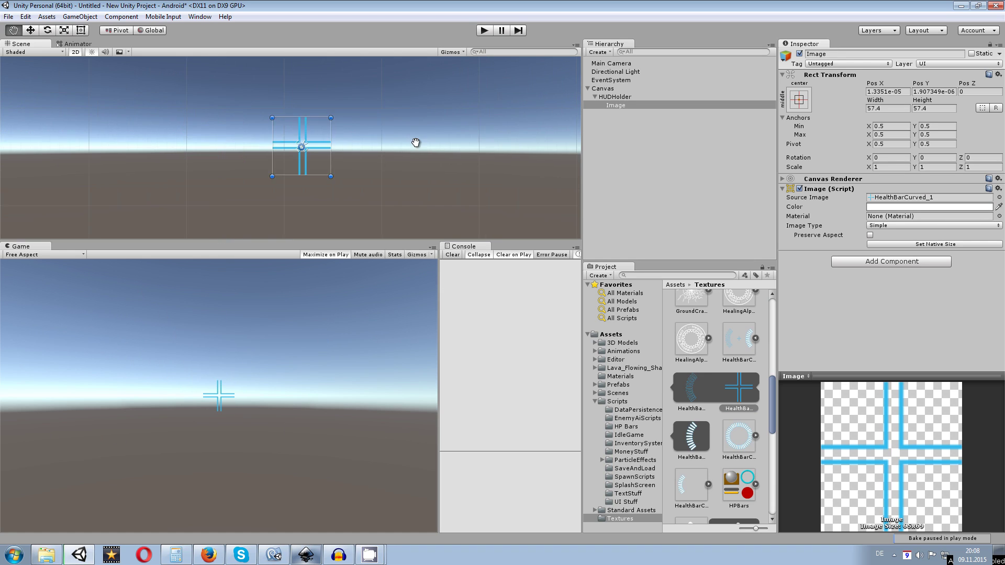
scroll(354, 134, "up", 2)
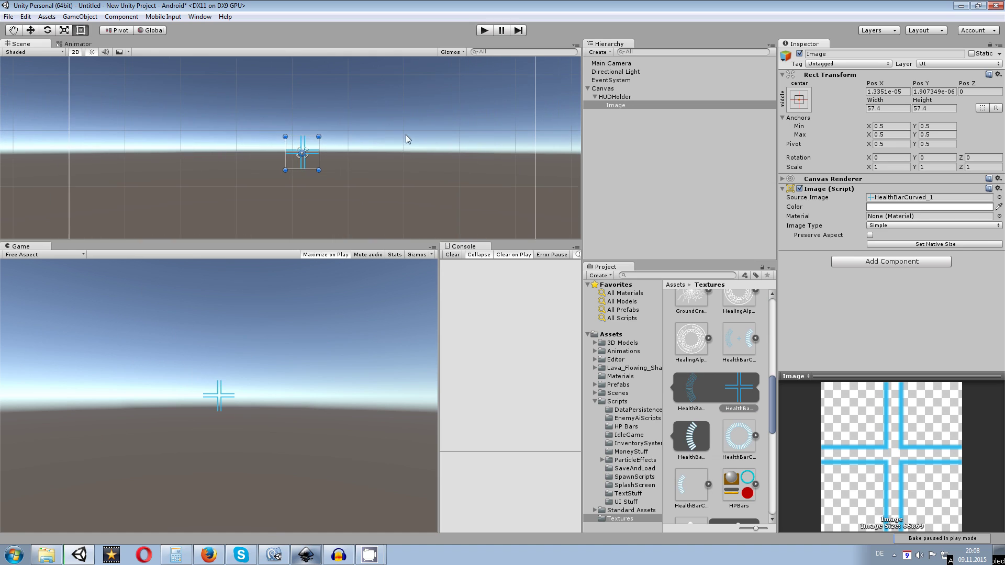
Add a second UI Image as a child of HUDHolder.
left_click(637, 123)
left_click(618, 98)
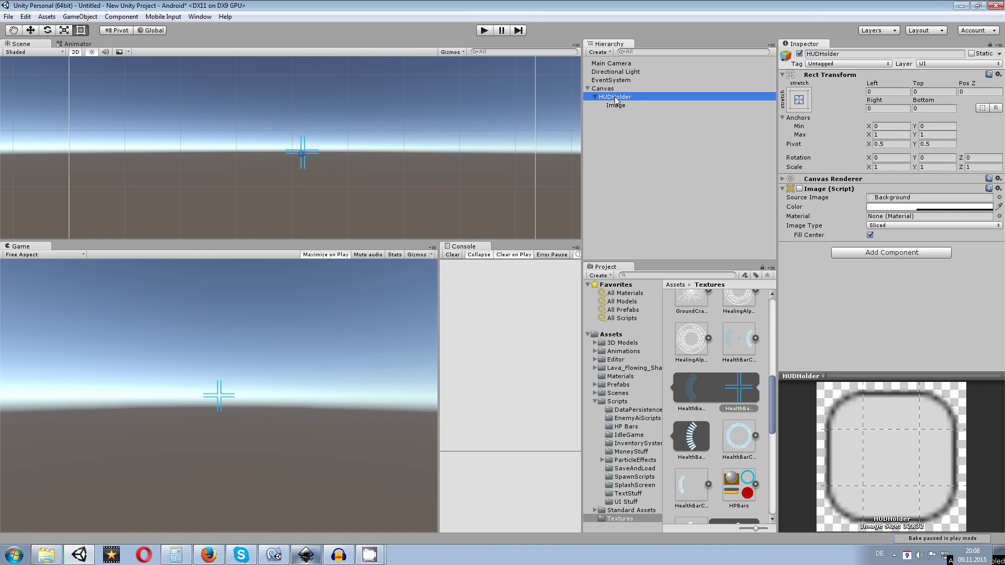
right_click(618, 98)
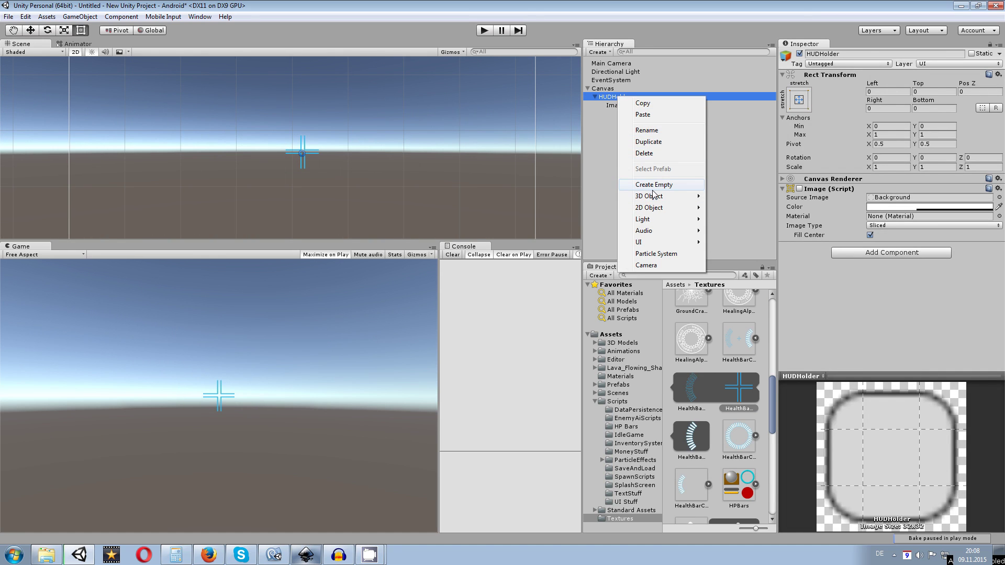
mouse_move(657, 242)
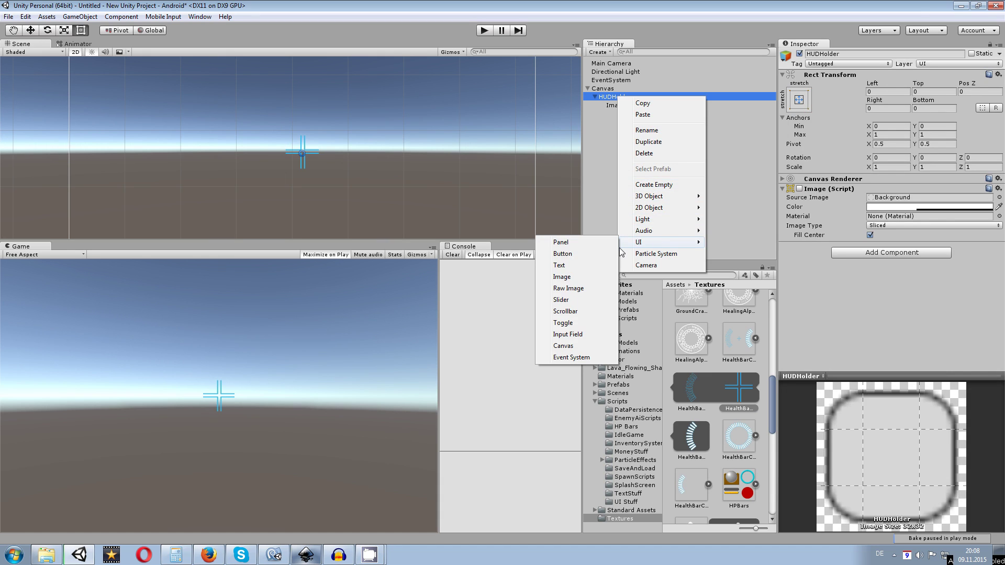
left_click(561, 277)
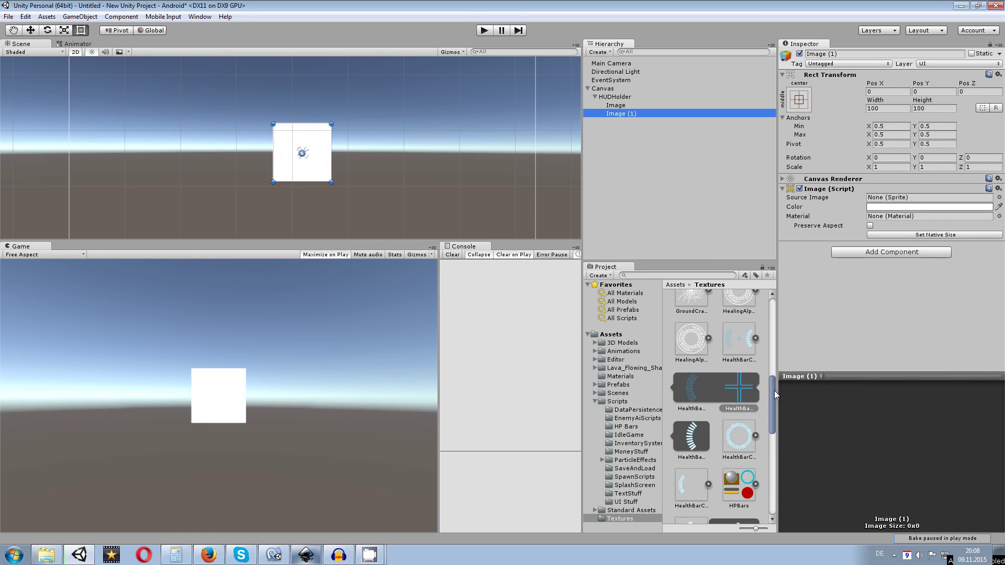
Change the CircleHealthBar texture's type to Sprite (2D and UI) and apply the import settings.
scroll(744, 340, "up", 5)
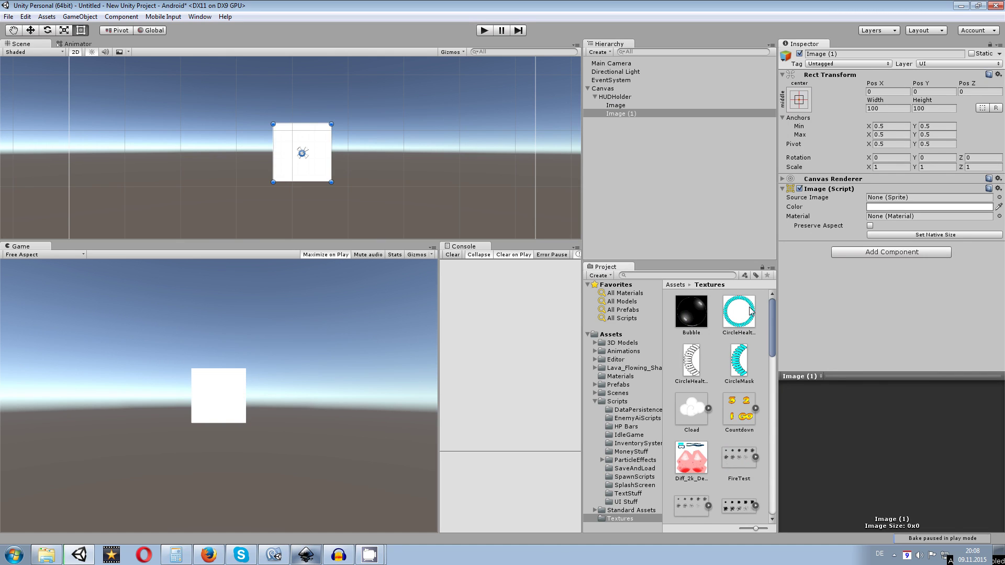
left_click(752, 312)
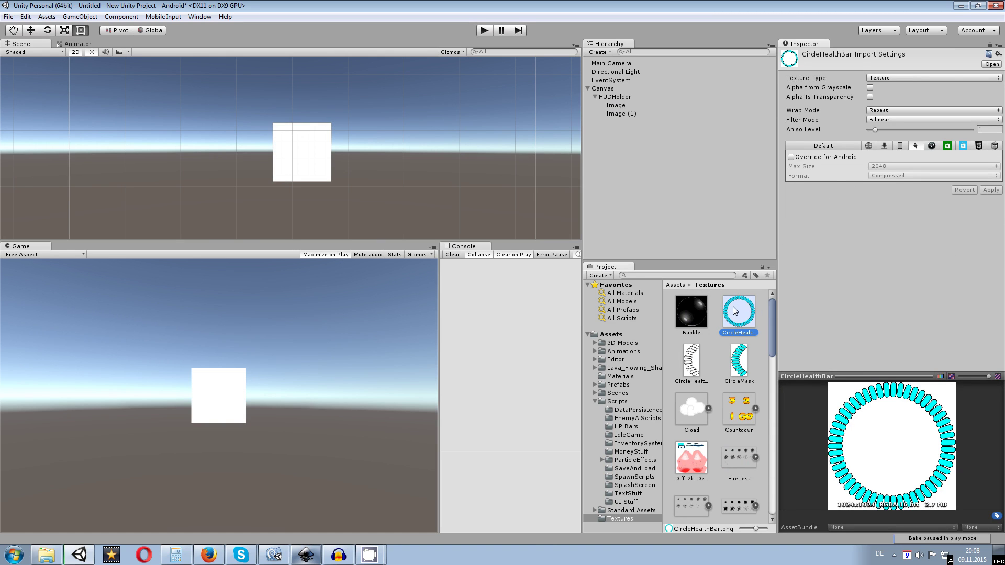
left_click(916, 78)
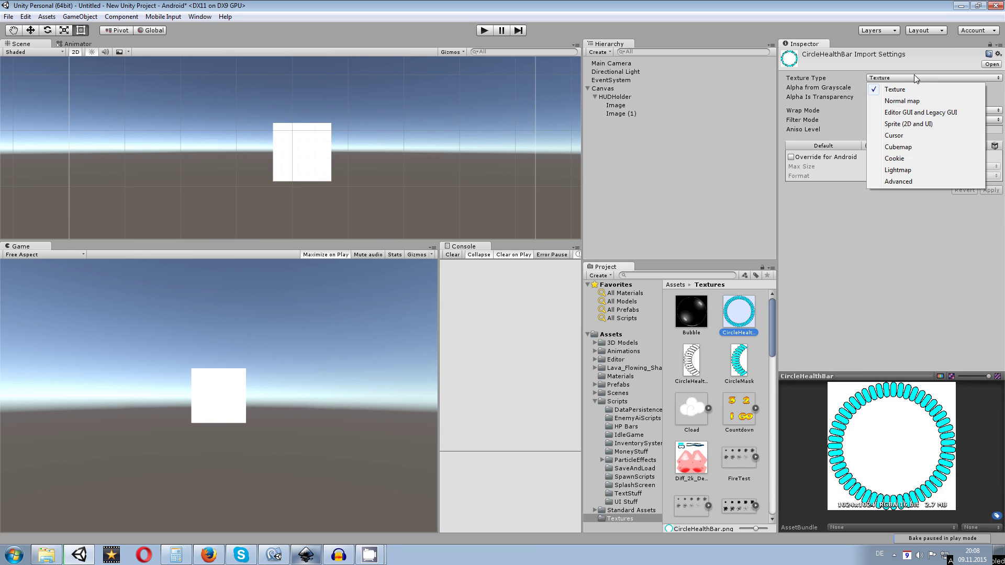
left_click(901, 124)
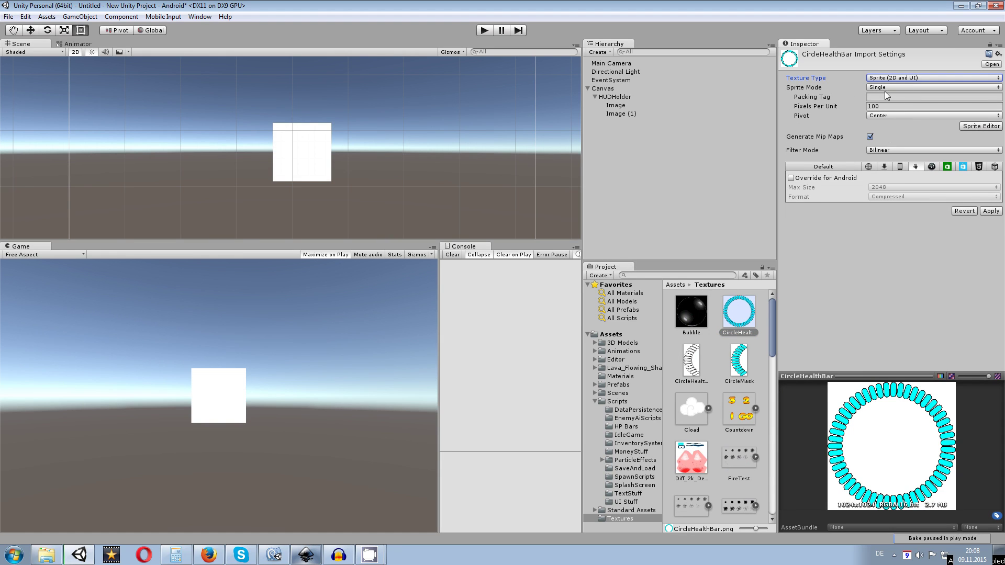
left_click(991, 211)
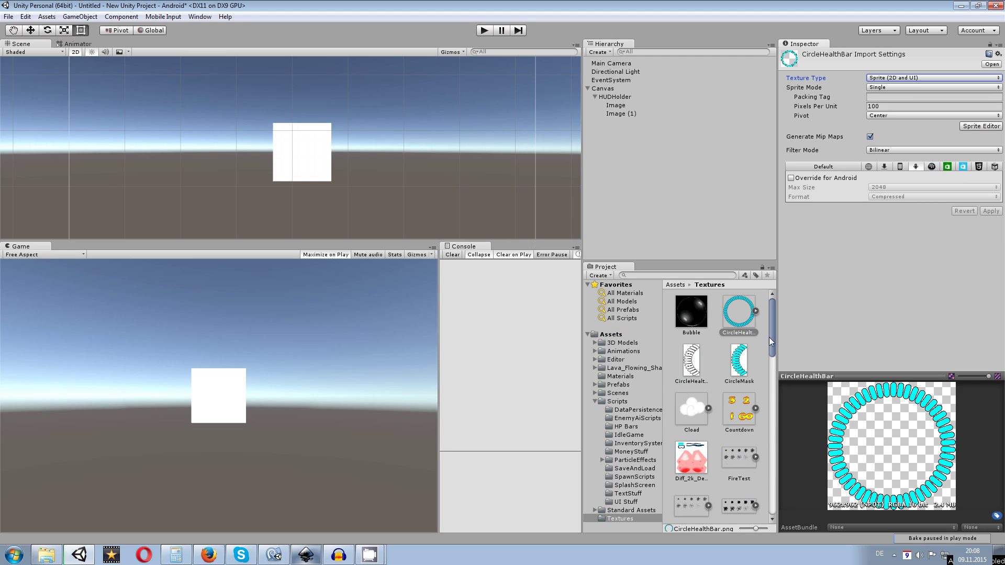
Assign the CircleHealthBar sprite as the source image of Image (1) and enable Preserve Aspect.
left_click(756, 311)
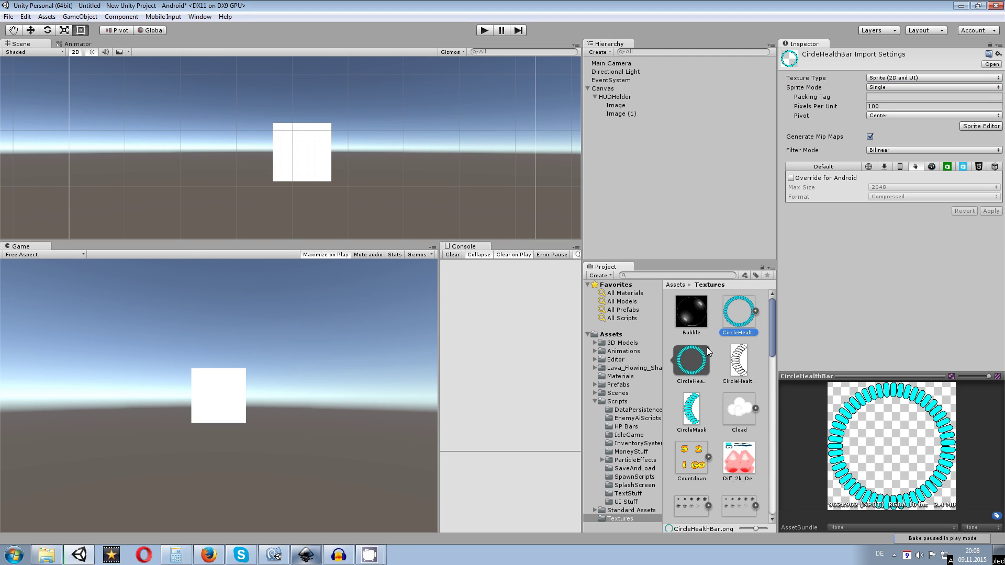
left_click(632, 114)
left_click_drag(691, 366, 885, 197)
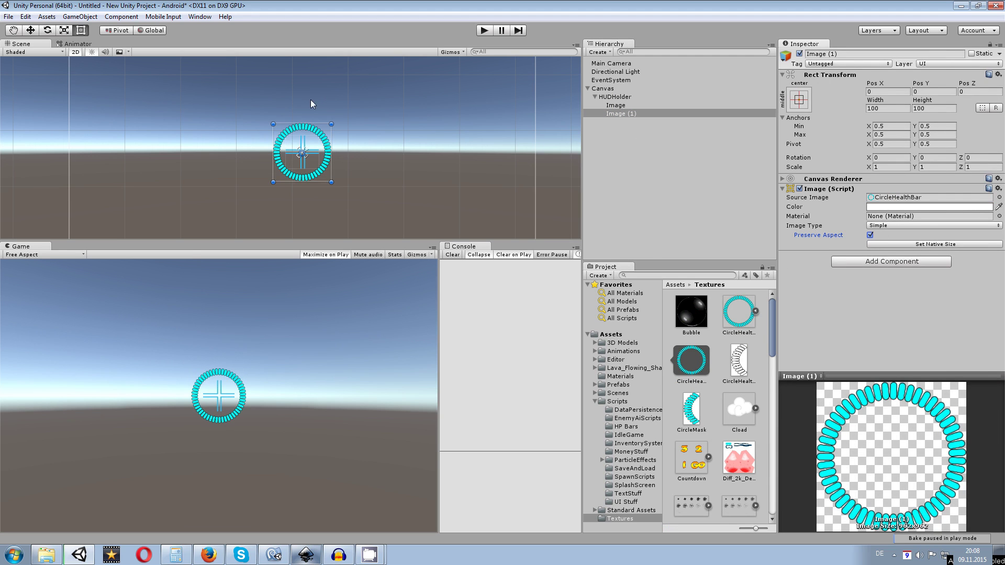
Enlarge the ring image evenly around the crosshair to about 395 by 395.
left_click_drag(276, 130, 104, 33)
left_click_drag(256, 96, 320, 158)
scroll(265, 148, "down", 2)
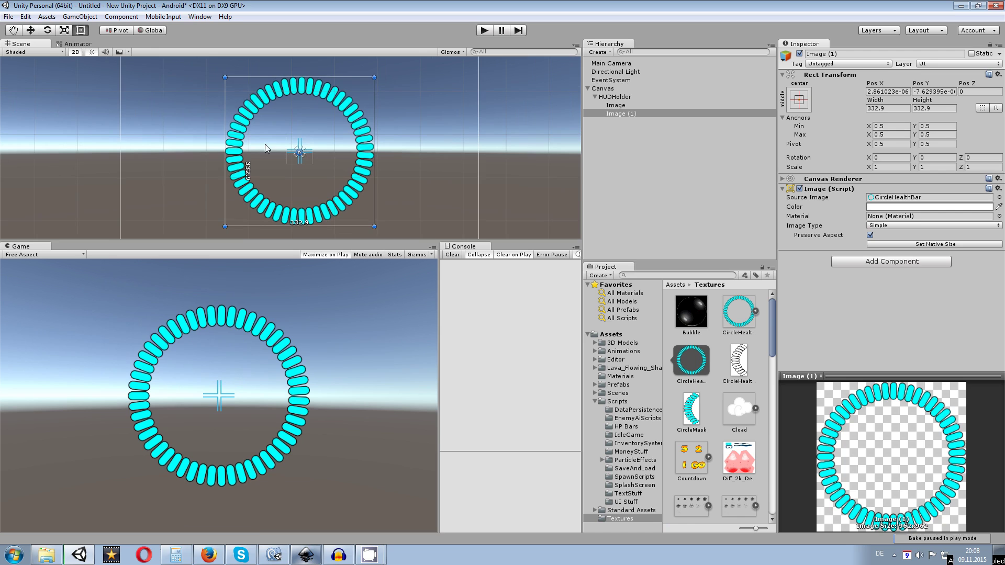
left_click_drag(224, 78, 198, 51)
left_click_drag(254, 107, 283, 128)
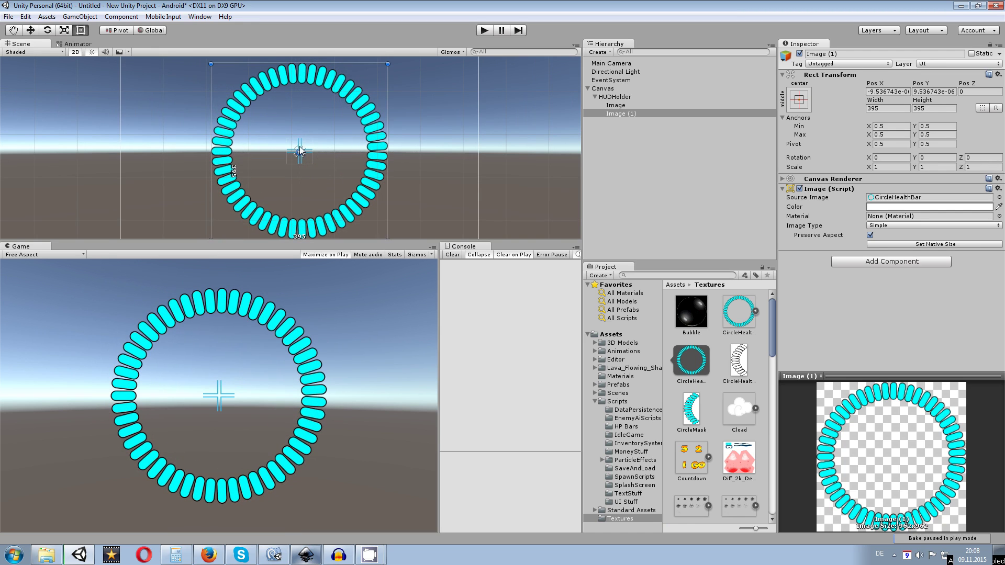
right_click(614, 113)
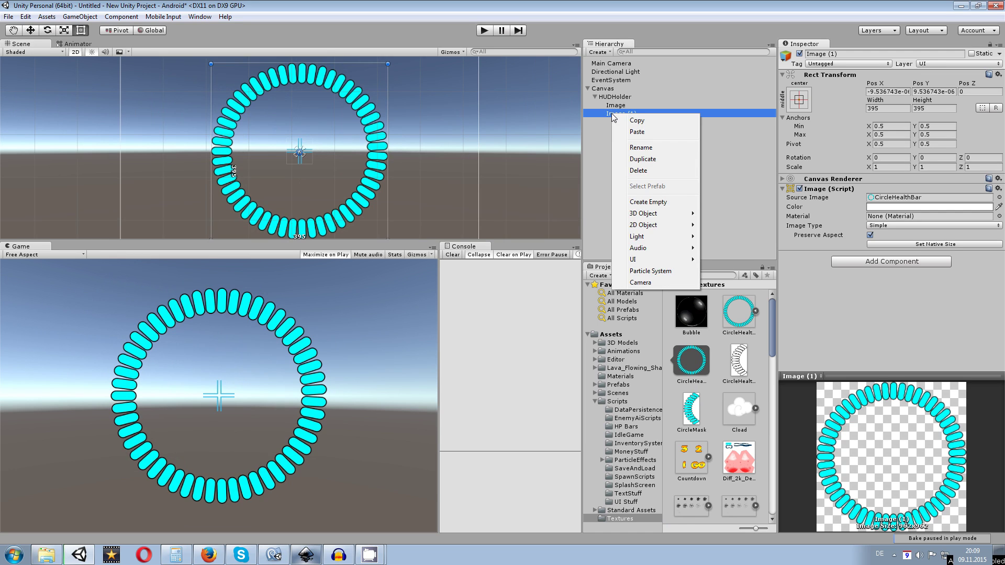
left_click(636, 121)
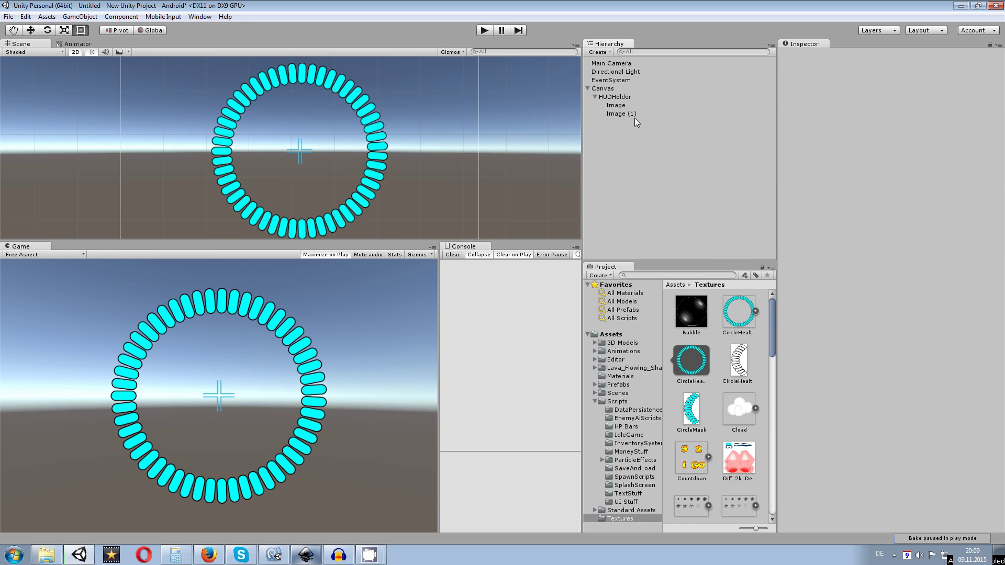
right_click(618, 97)
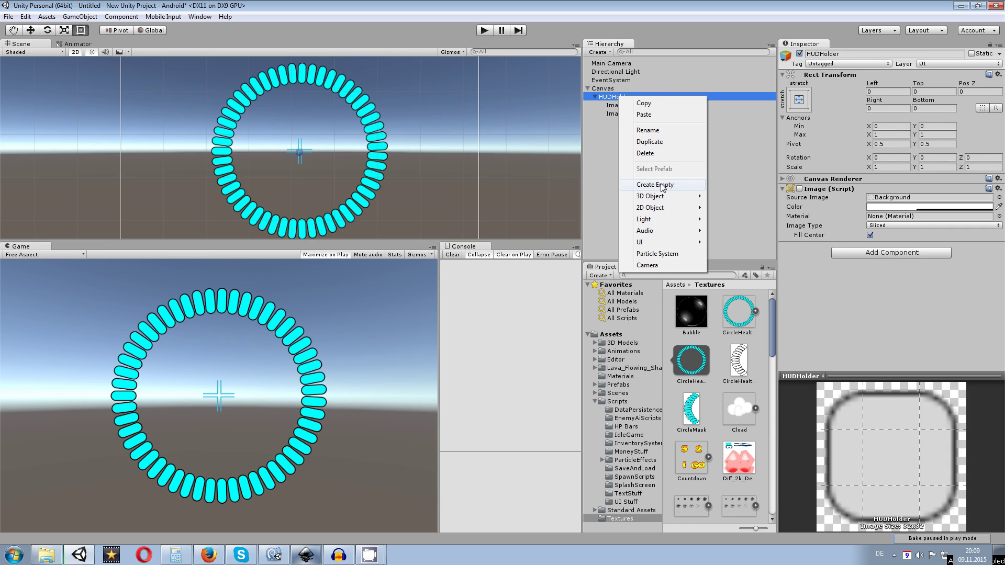
mouse_move(664, 243)
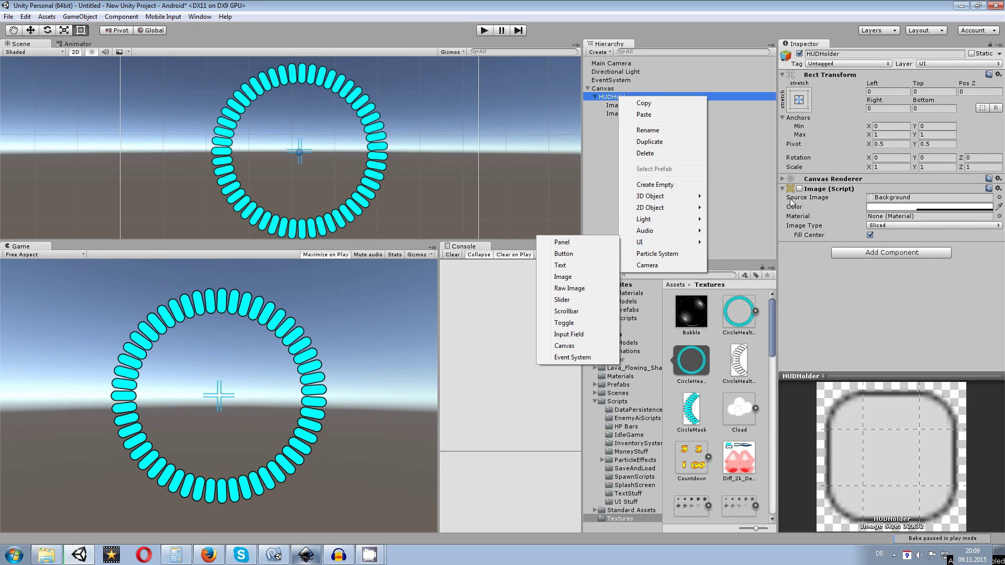
left_click(758, 164)
Duplicate Image (1) within HUDHolder.
left_click(619, 113)
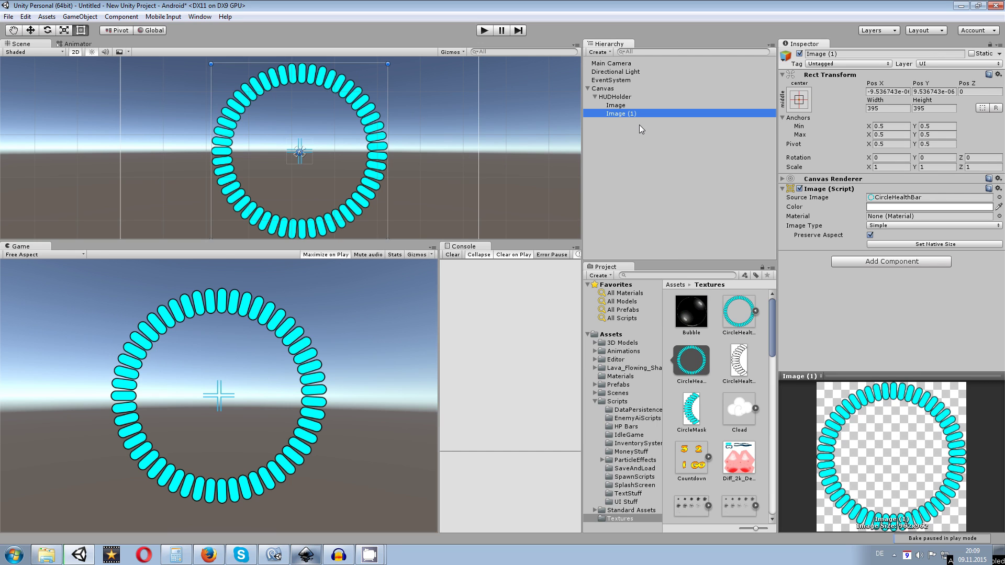
key("ctrl+d")
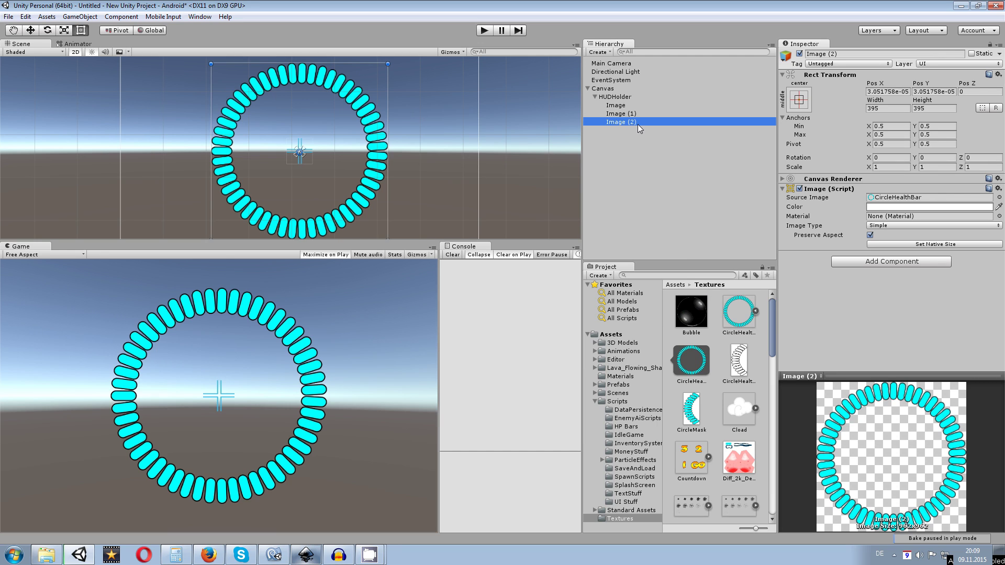
left_click(1000, 198)
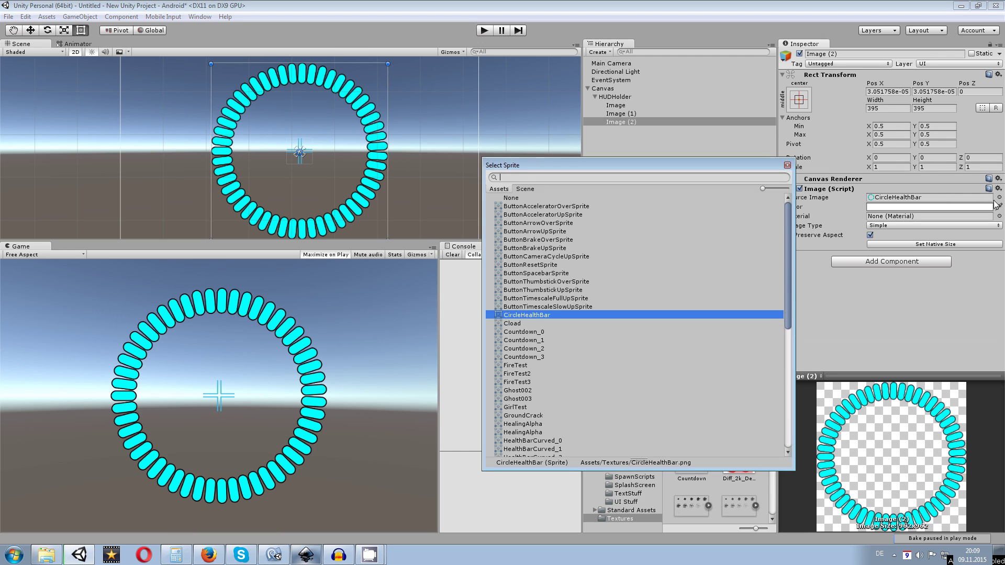
left_click(734, 23)
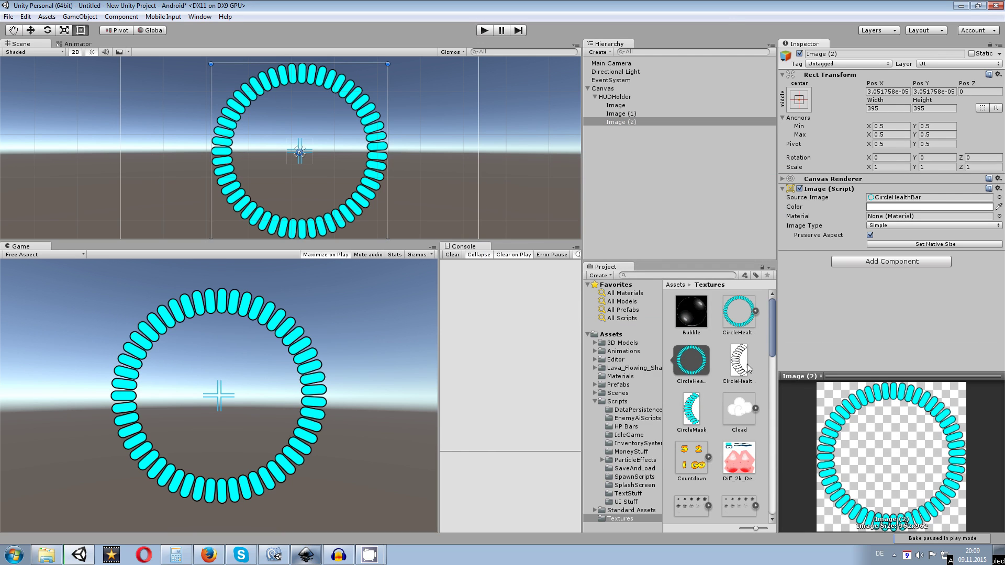
Change the CircleMask texture's type to Sprite (2D and UI) and apply the import settings.
left_click(691, 413)
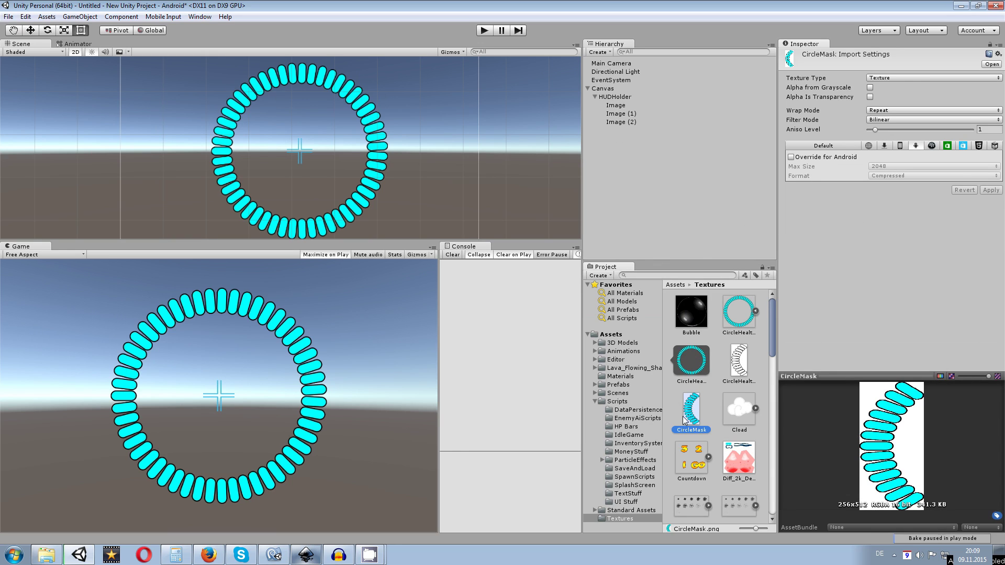
left_click(899, 78)
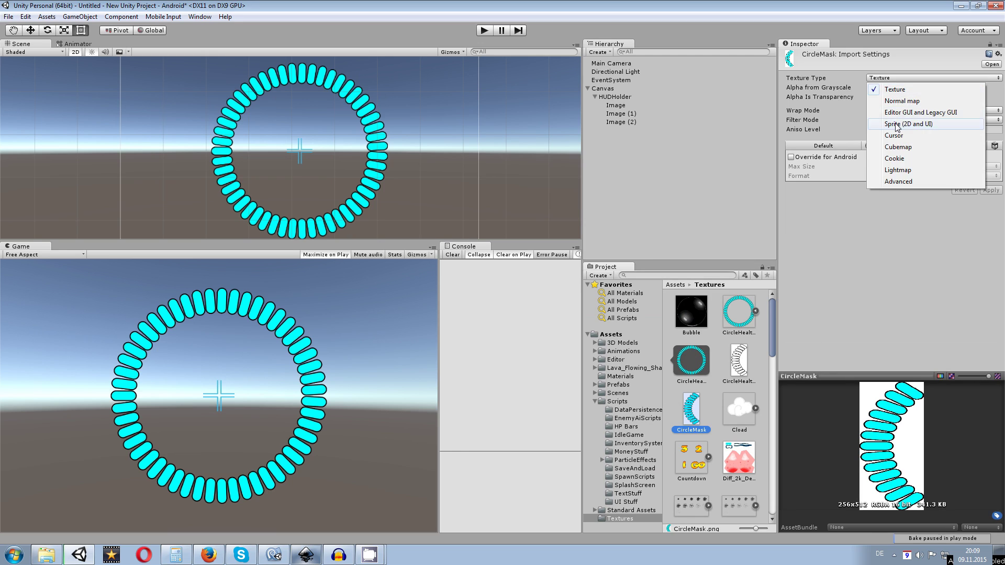
left_click(899, 125)
left_click(991, 211)
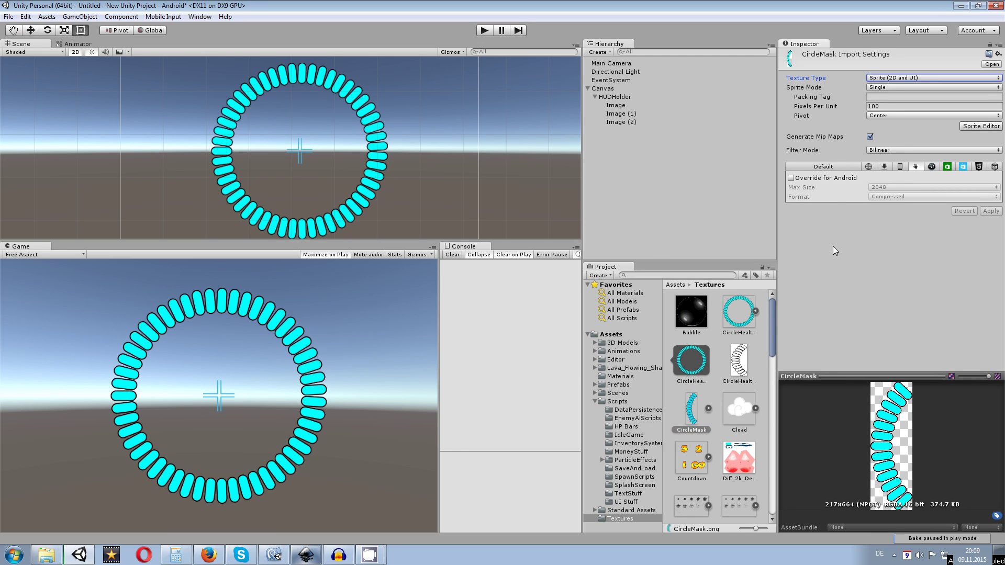
Assign the CircleMask sprite as the source image of Image (2).
left_click(623, 121)
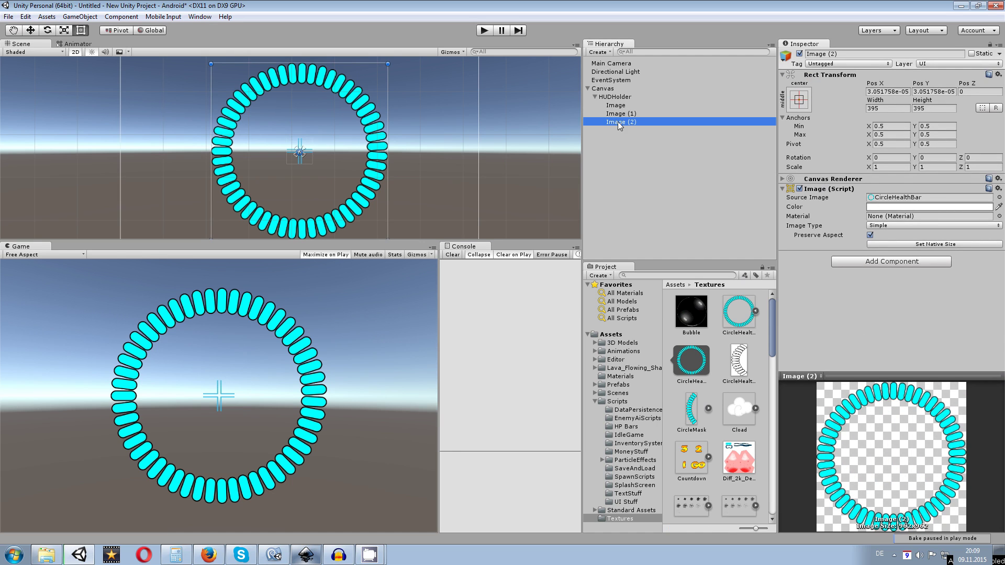
left_click_drag(691, 416, 999, 199)
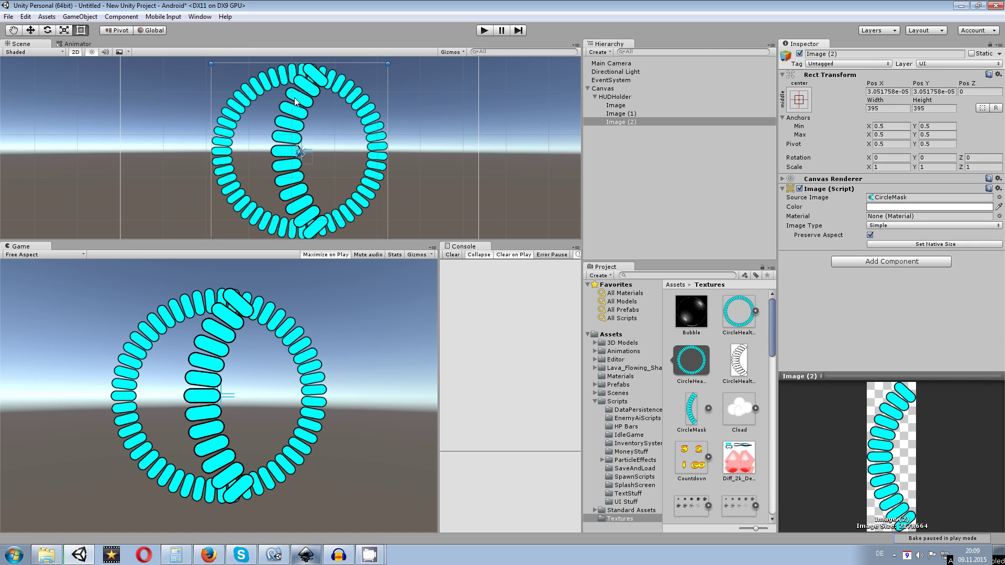
right_click(315, 101)
Shrink the arc image to about 300 by 274 and move it over the ring's left side, at about X -150.
left_click(622, 114)
left_click(625, 122)
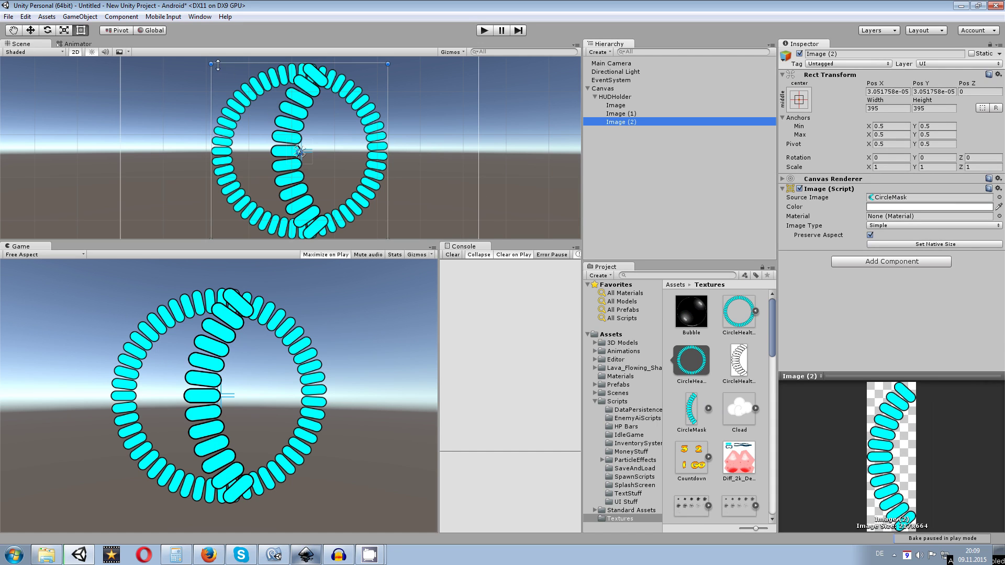
left_click_drag(211, 64, 256, 123)
left_click_drag(324, 140, 236, 116)
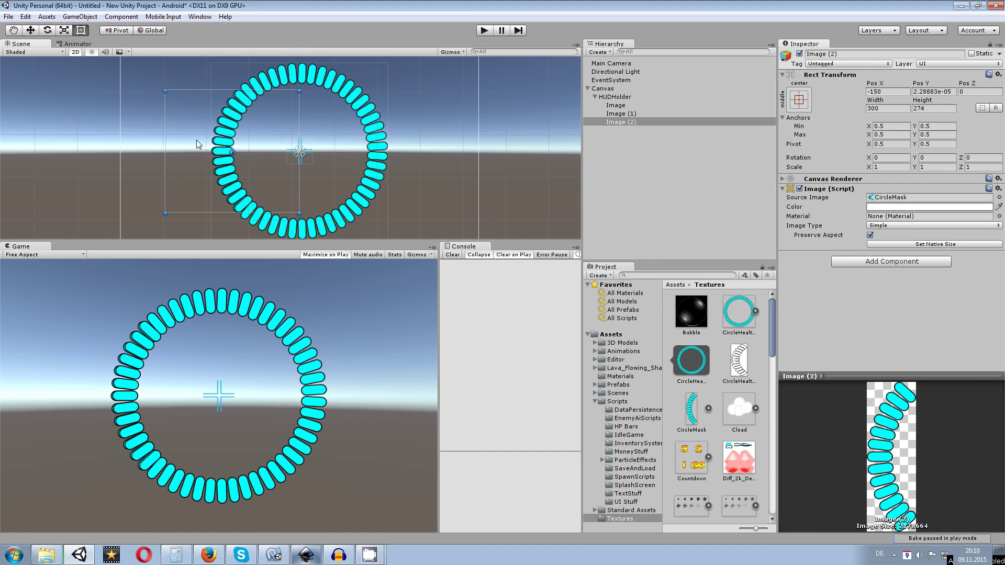
Fit the arc image onto the ring's left segments by narrowing it to about 295 wide, at about X -153.
scroll(196, 140, "up", 1)
left_click(137, 112)
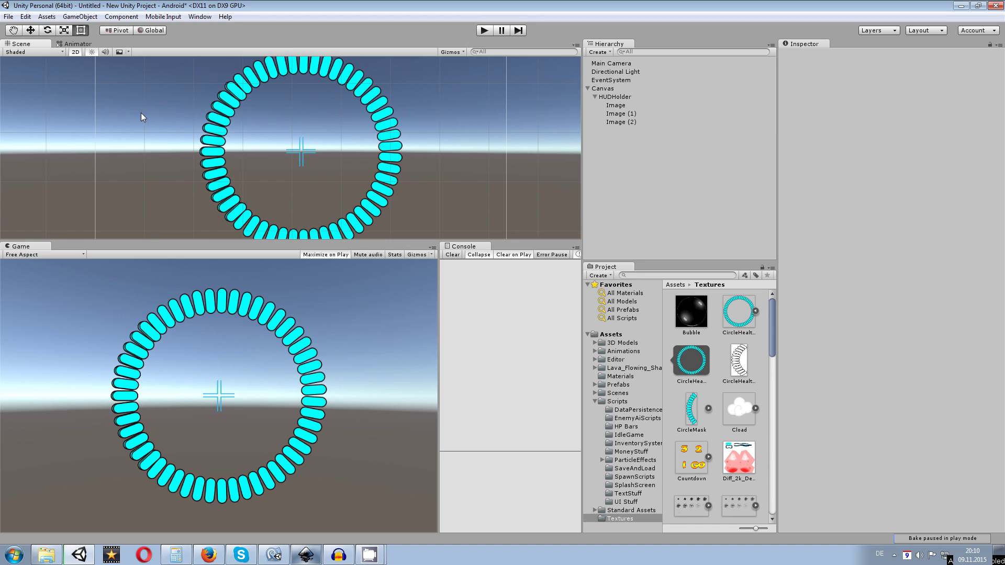
left_click(221, 139)
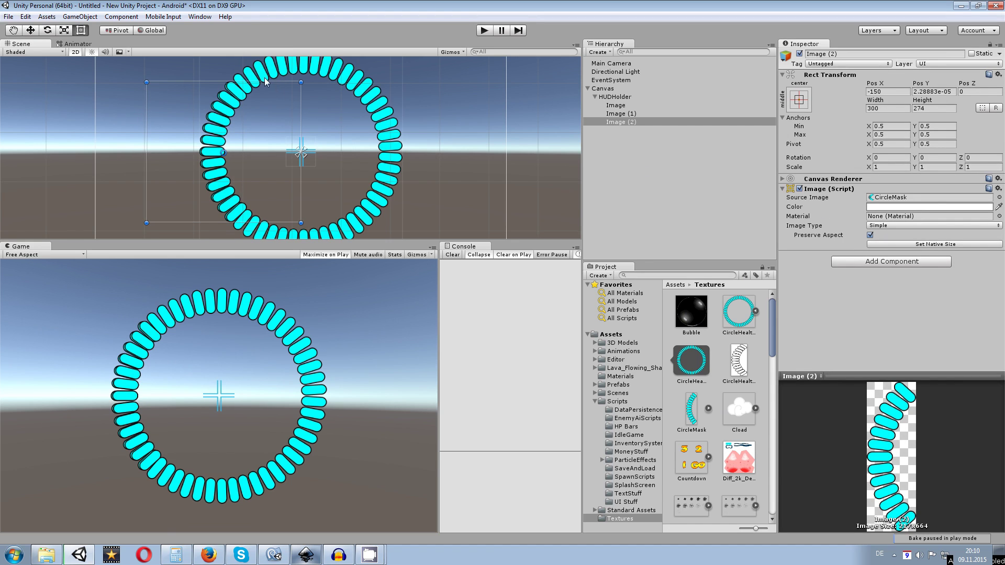
left_click_drag(300, 112, 296, 112)
Inspect how the arc lines up with the ring segments up close, and deactivate Image (1) to view the arc alone.
scroll(210, 168, "up", 3)
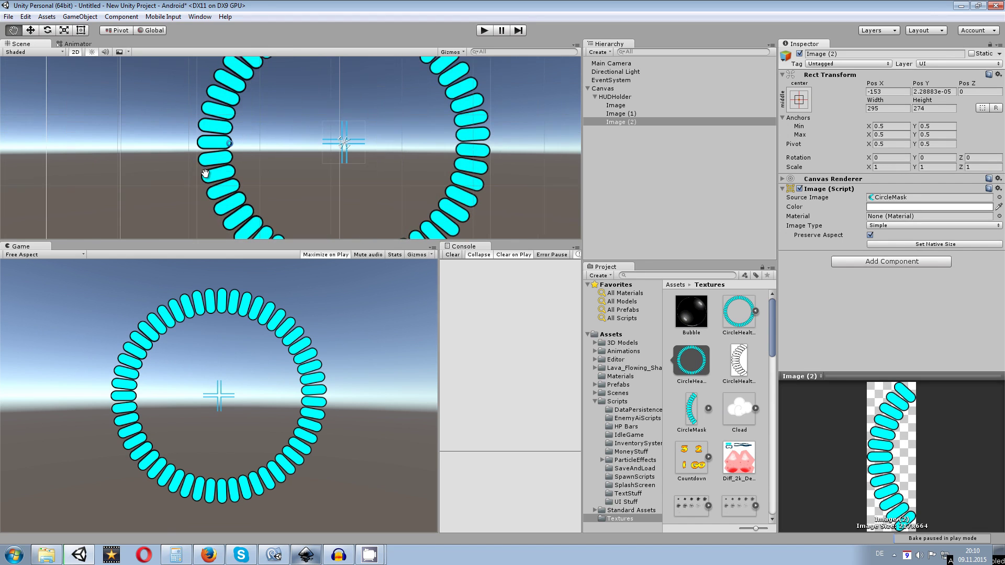
scroll(210, 168, "up", 4)
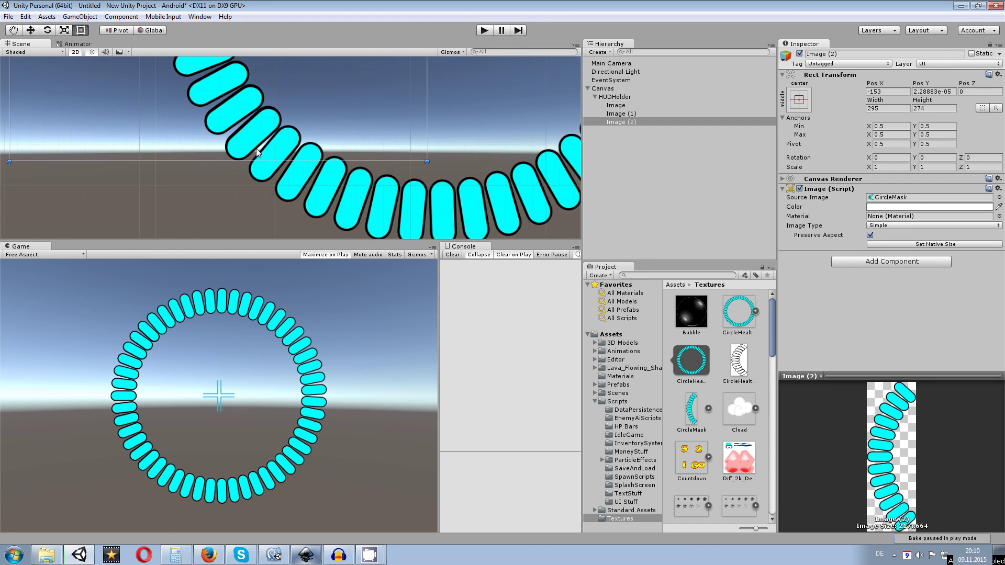
scroll(257, 121, "down", 4)
middle_click_drag(261, 63, 285, 136)
scroll(260, 138, "down", 1)
scroll(263, 137, "down", 2)
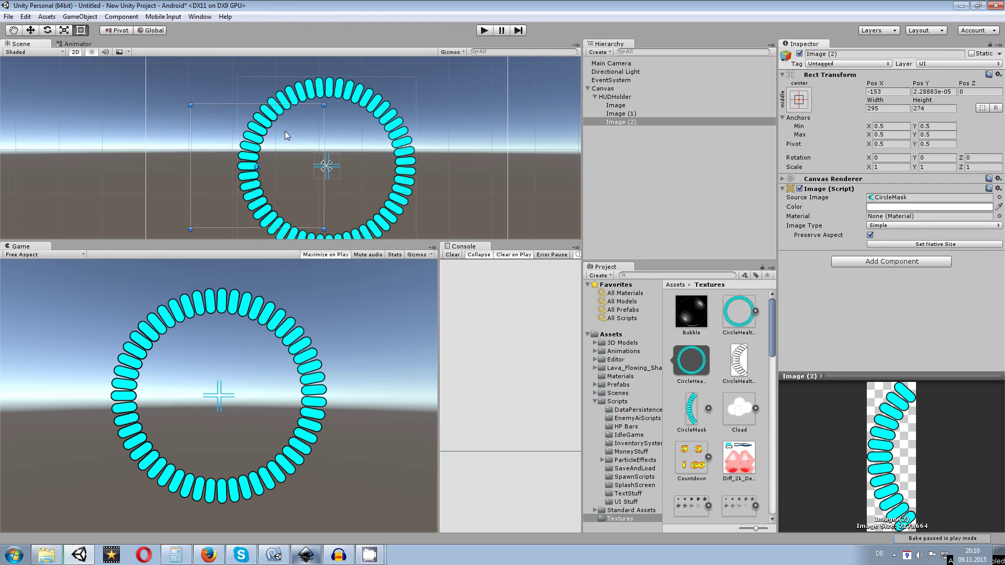
left_click(628, 114)
left_click(800, 54)
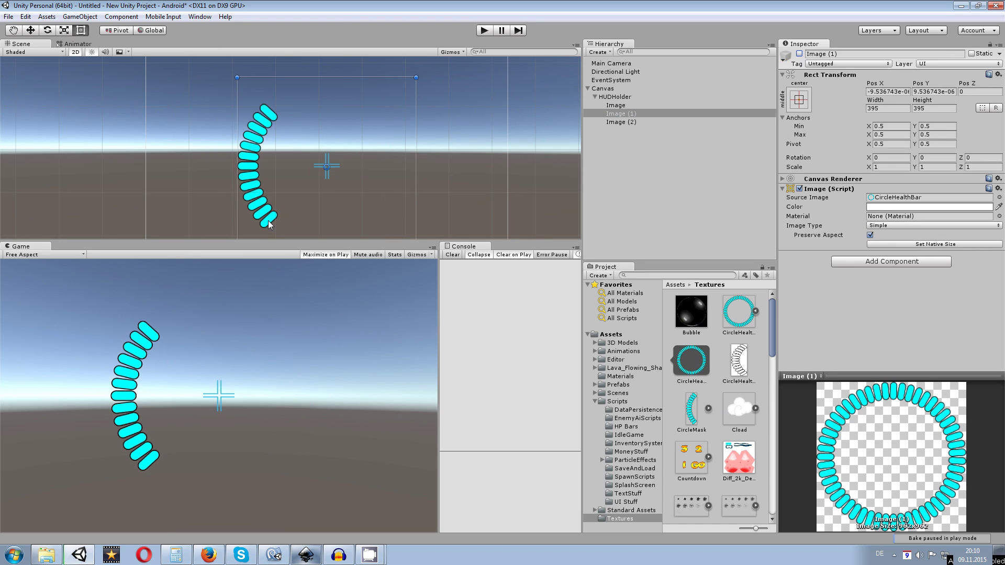
Rename Image (2) as Mask.
left_click(631, 122)
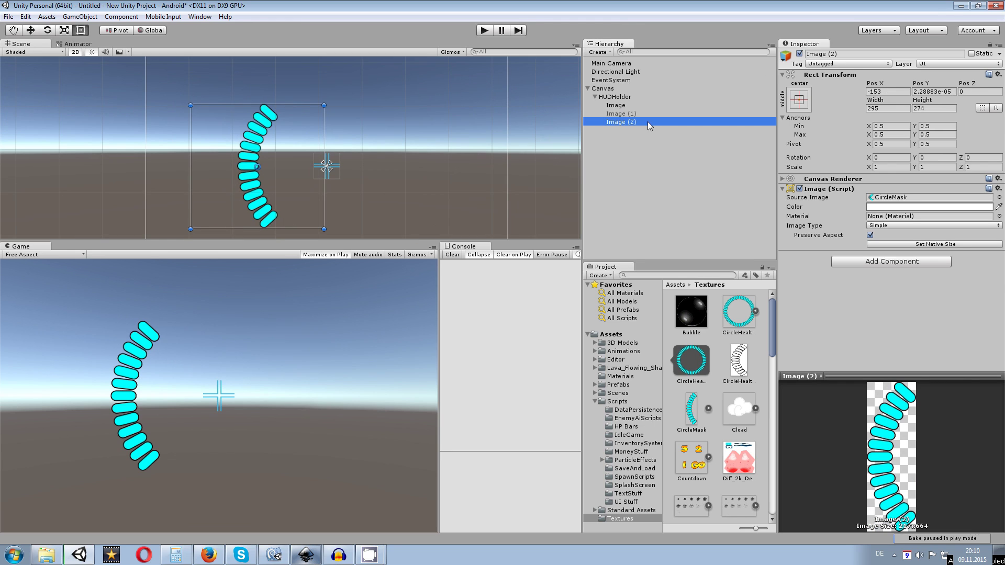
left_click(828, 54)
type("Mask")
key("Return")
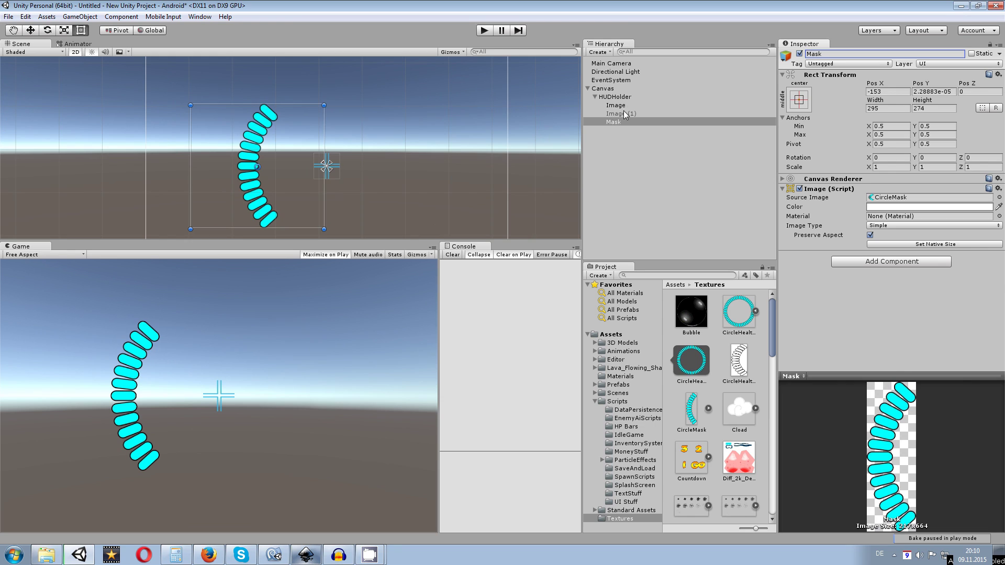
Reactivate Image (1) and rename it as HealthBar.
left_click(623, 114)
left_click(848, 53)
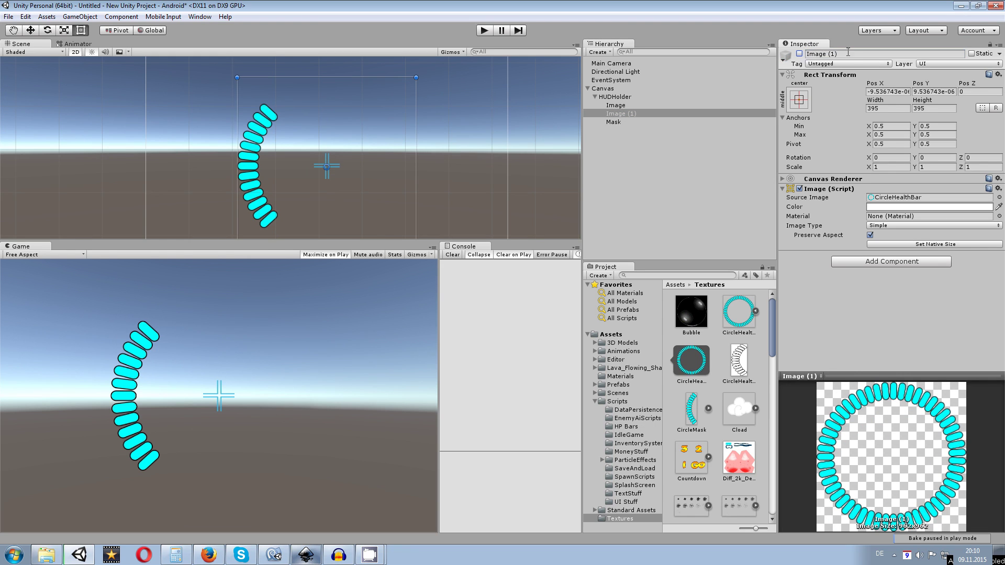
left_click(800, 54)
left_click(849, 53)
type("Heal")
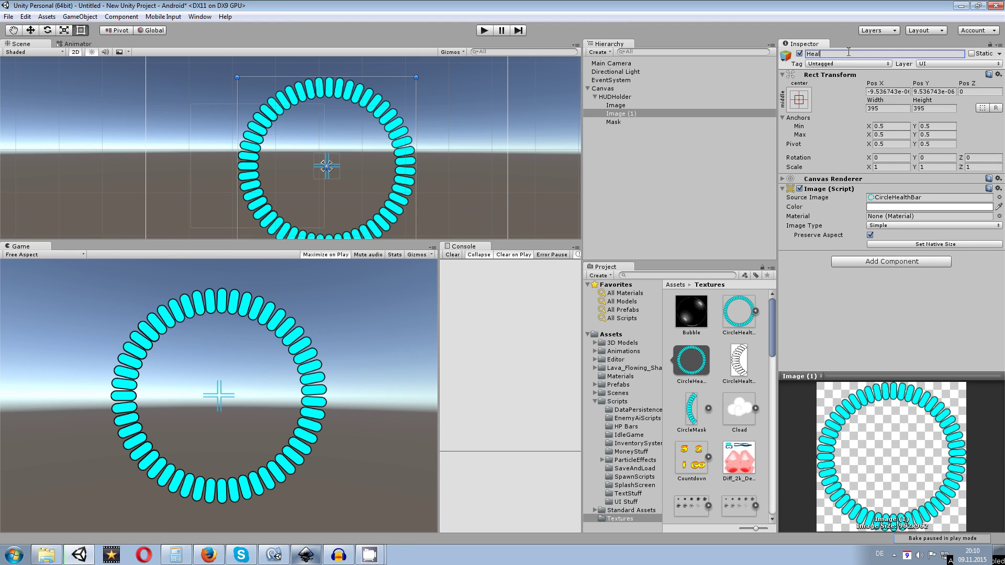
type("thBar")
key("Return")
Rename the crosshair's Image object as Crosshair.
left_click(623, 107)
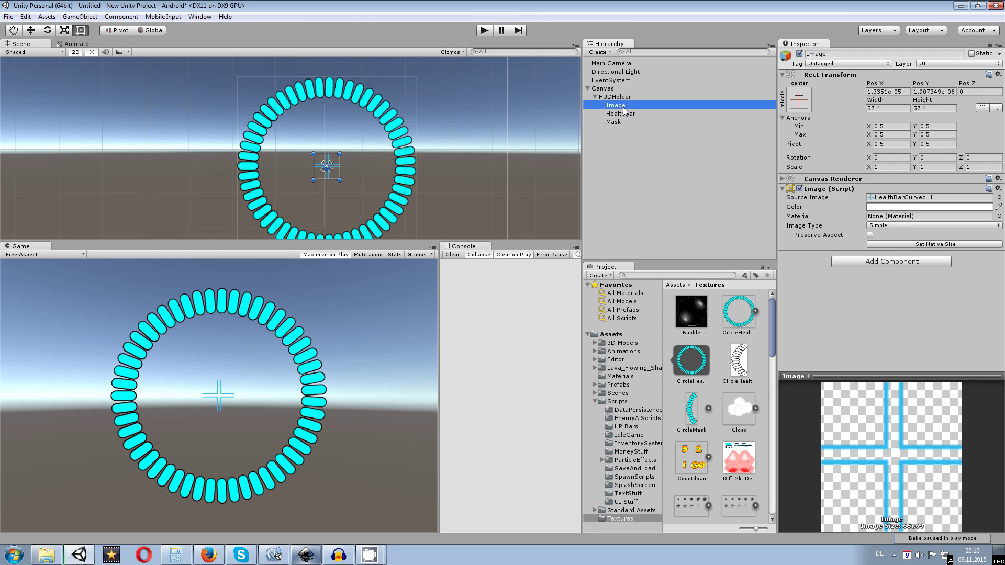
left_click(838, 54)
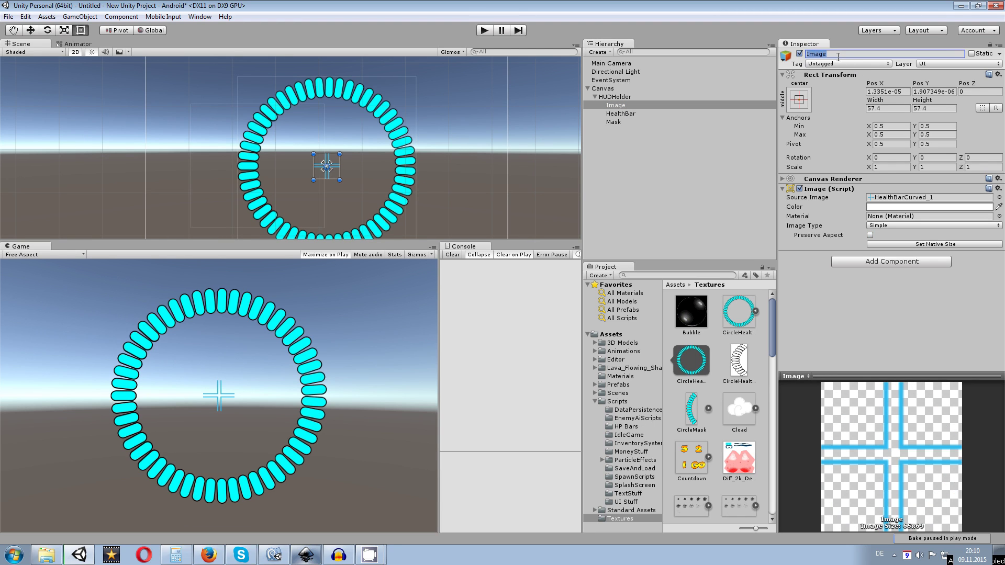
type("Crosshair")
key("Return")
Duplicate the Mask object within HUDHolder and name the copy Border.
left_click(615, 123)
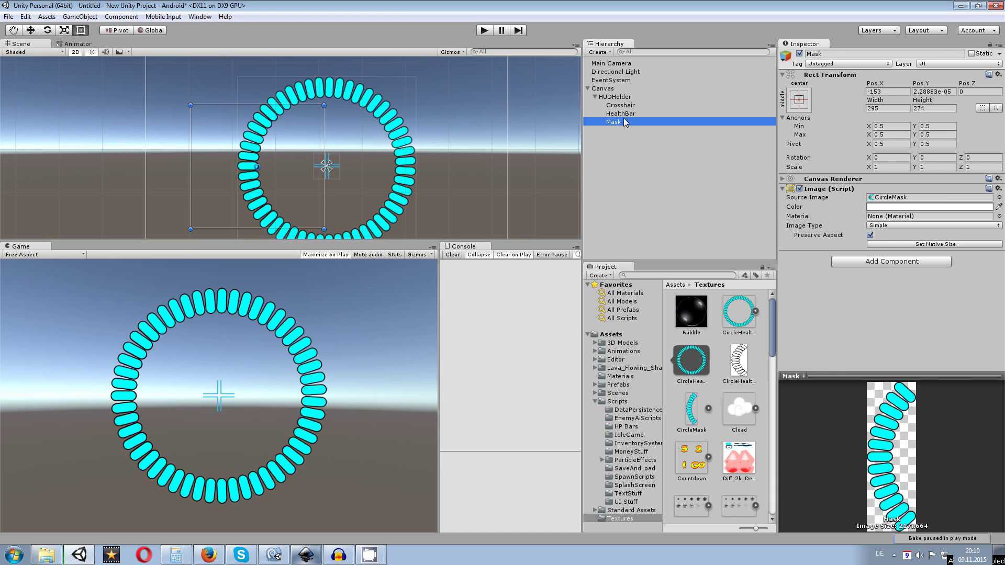
left_click(626, 146)
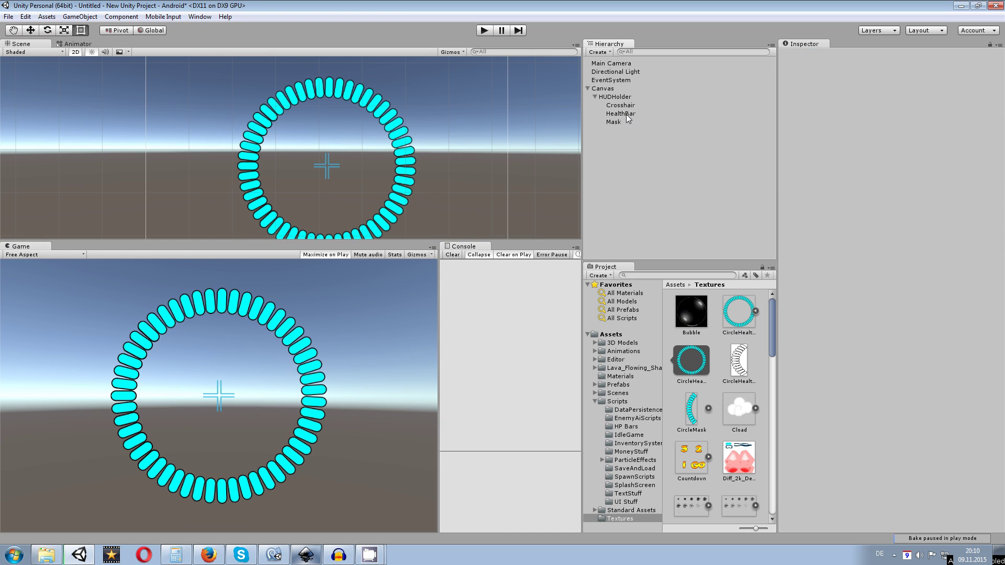
left_click(626, 114)
left_click(620, 122)
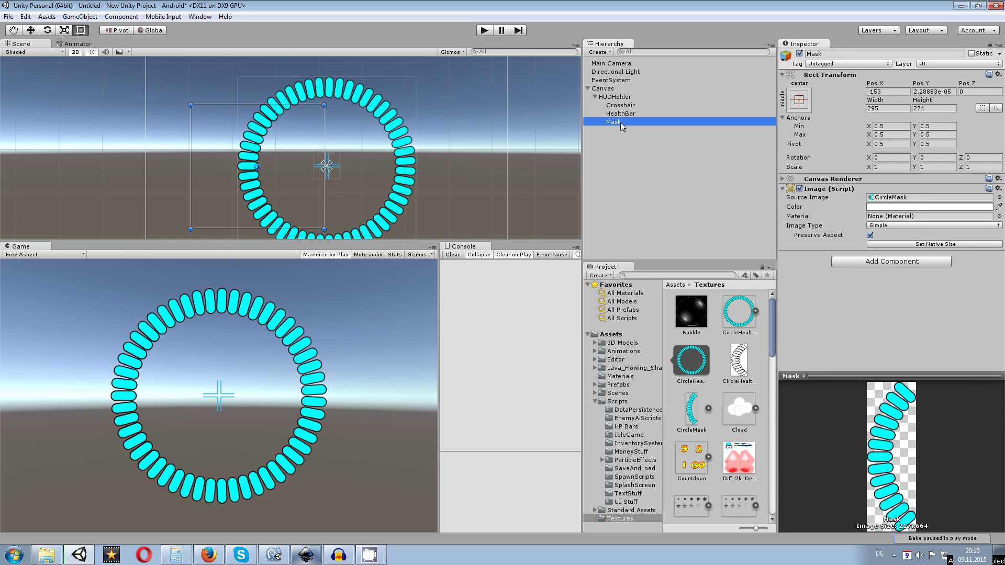
key("ctrl+d")
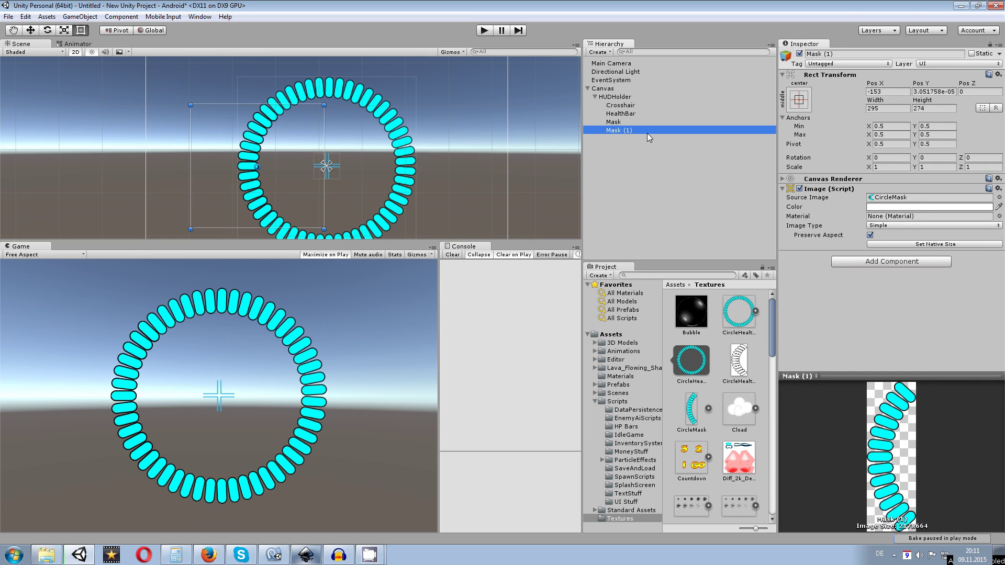
left_click(817, 54)
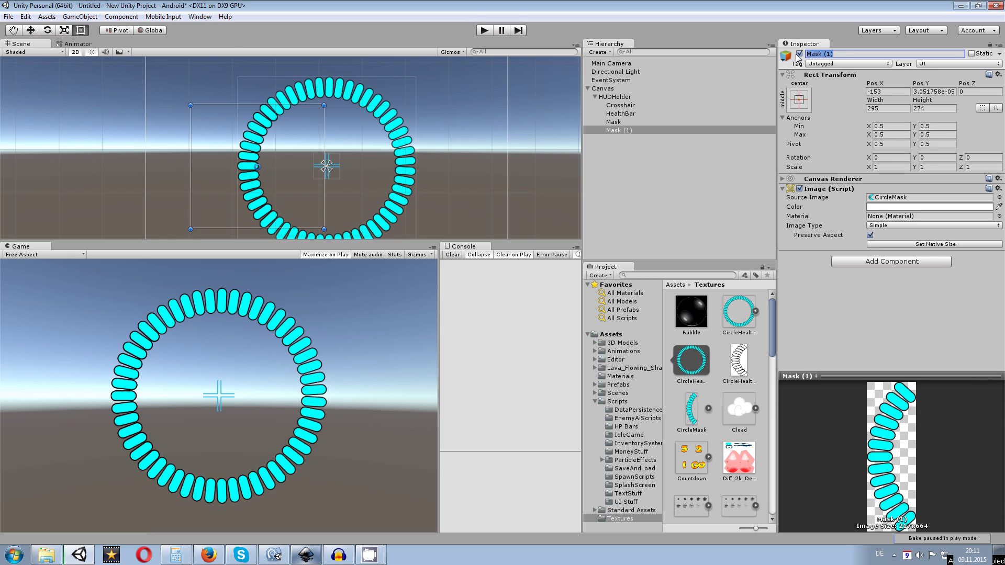
type("Border")
key("Return")
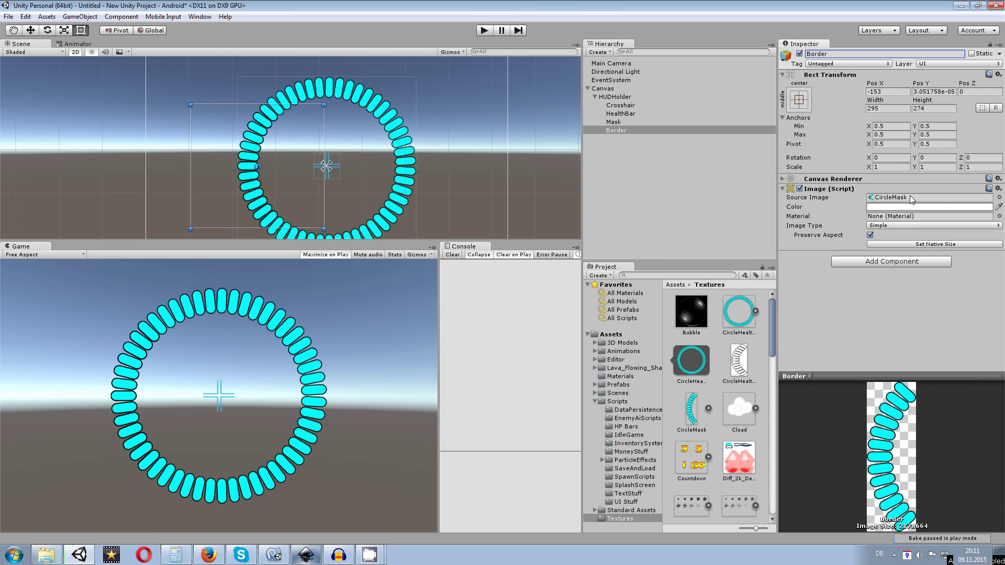
Convert the CircleHealthBorder texture to Sprite (2D and UI), apply it, and assign it as the Border object's source image.
left_click(735, 357)
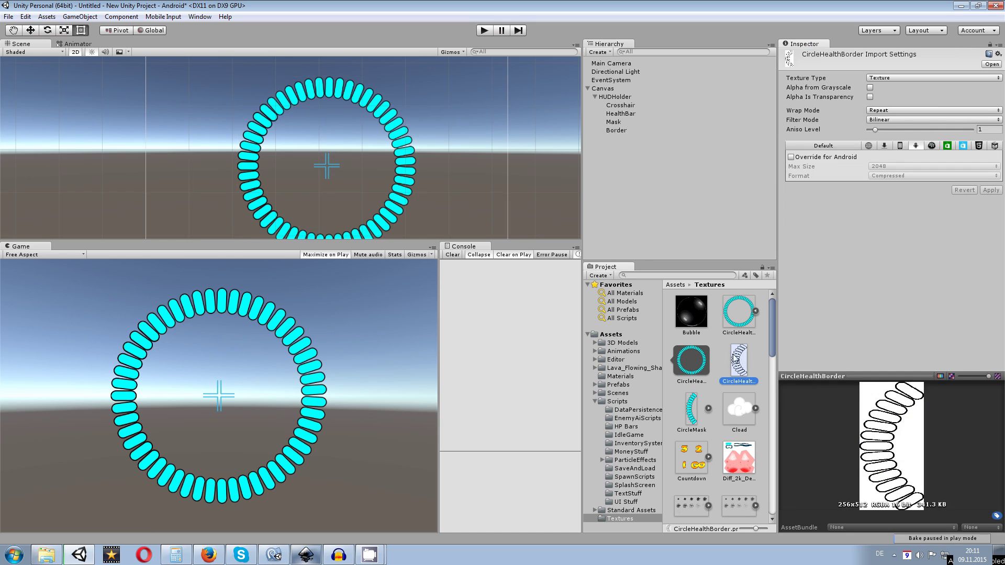
left_click(905, 78)
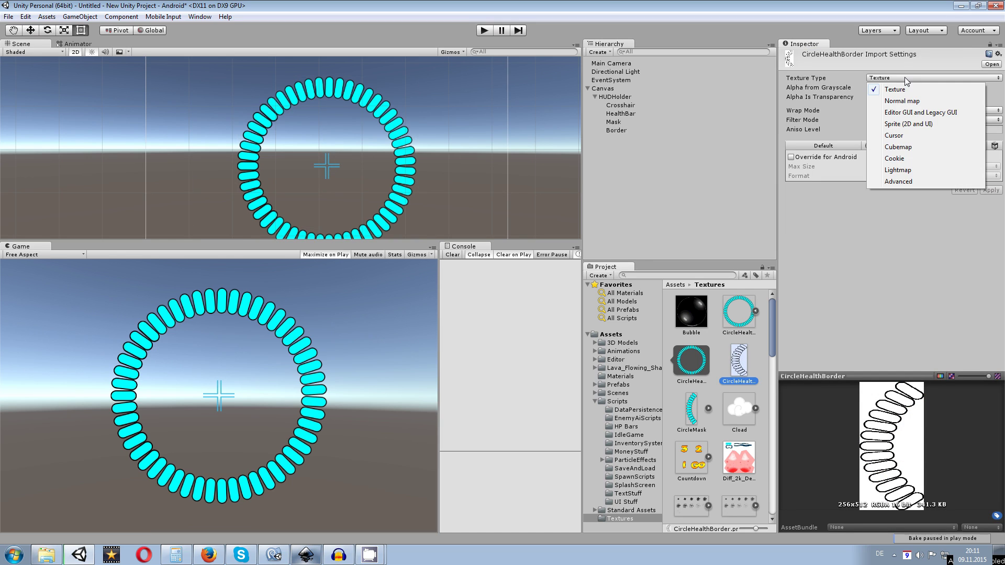
left_click(907, 124)
left_click(990, 211)
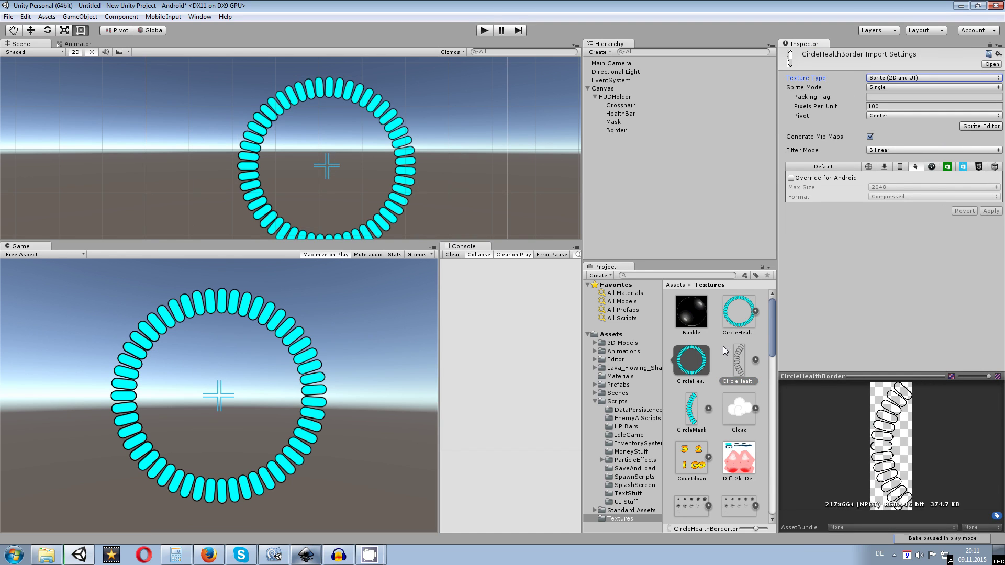
left_click(611, 131)
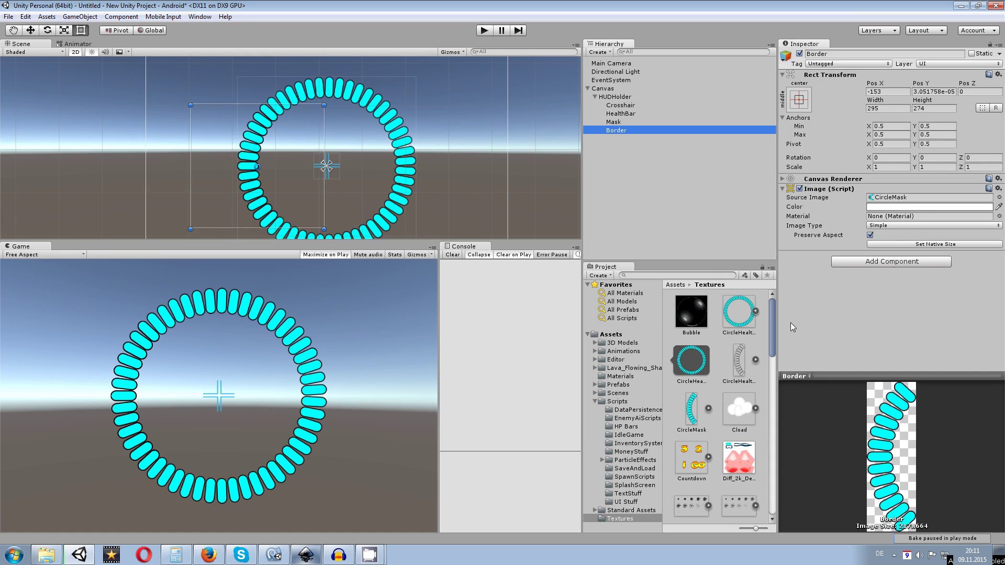
left_click_drag(740, 358, 890, 198)
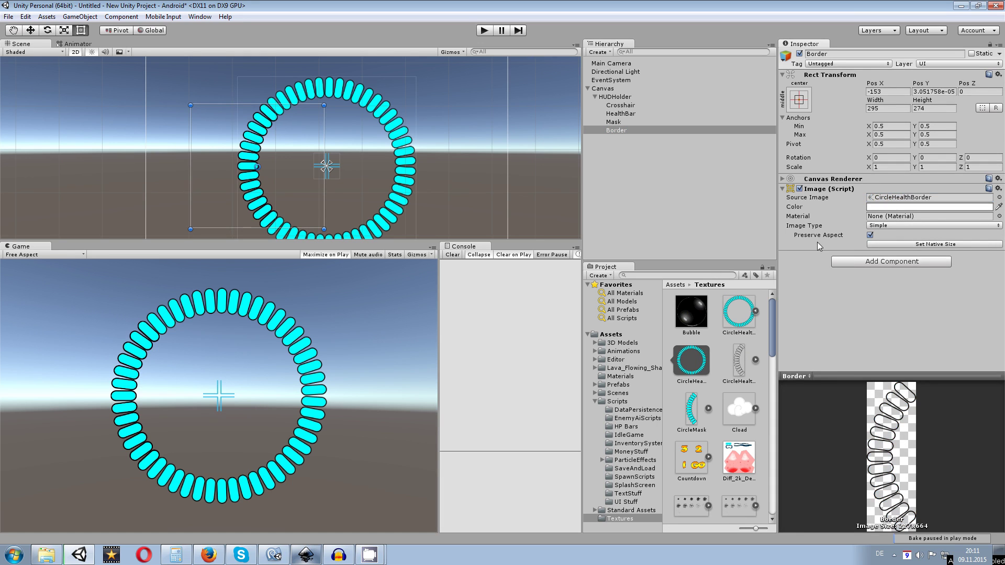
Make HealthBar and Border children of the Mask object, with HealthBar above Border.
left_click(617, 122)
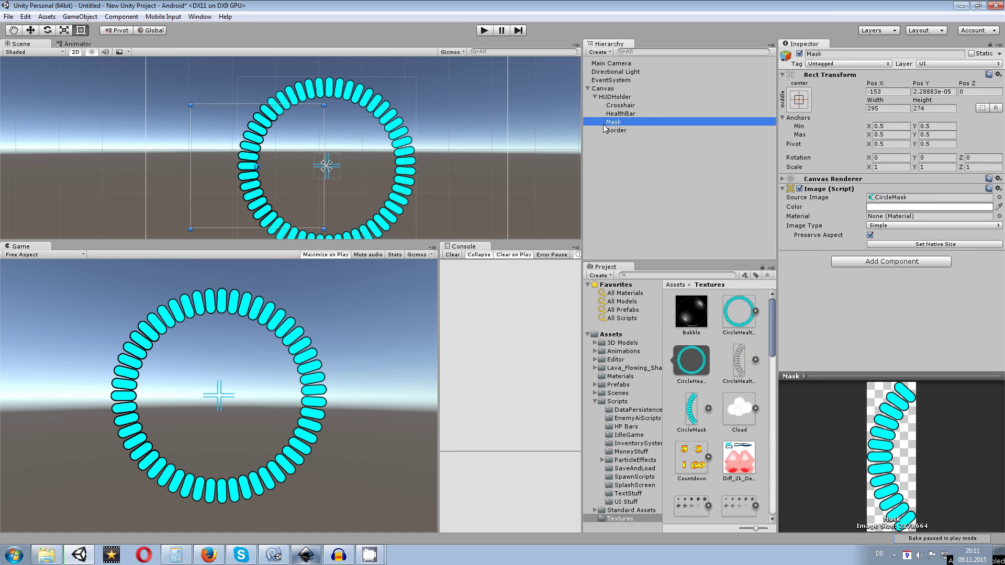
mouse_move(626, 113)
left_mouse_down()
mouse_move(633, 124)
mouse_move(620, 129)
mouse_move(632, 123)
left_mouse_up()
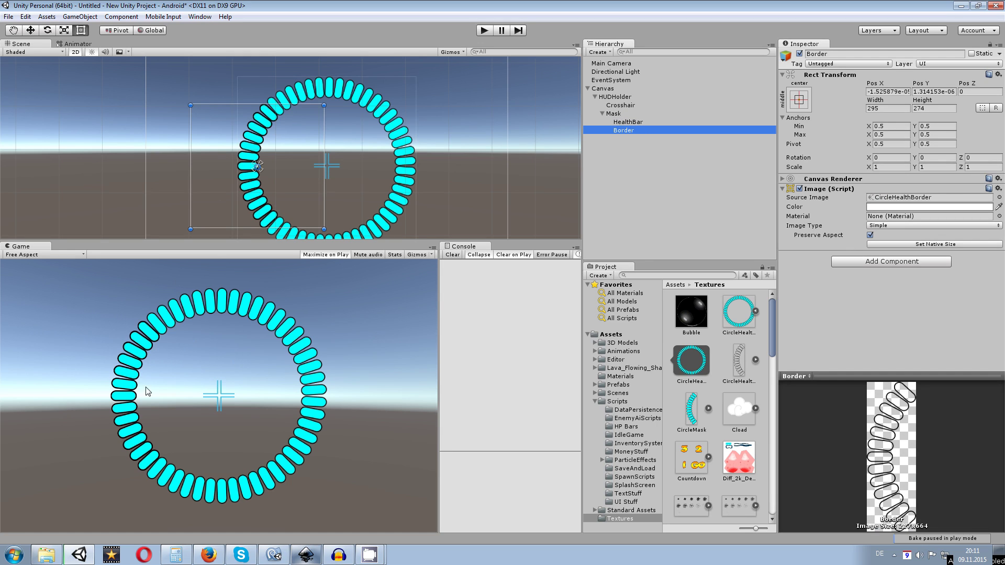
Examine up close how the border outlines line up with the segments of the health ring in the scene.
scroll(256, 145, "up", 10)
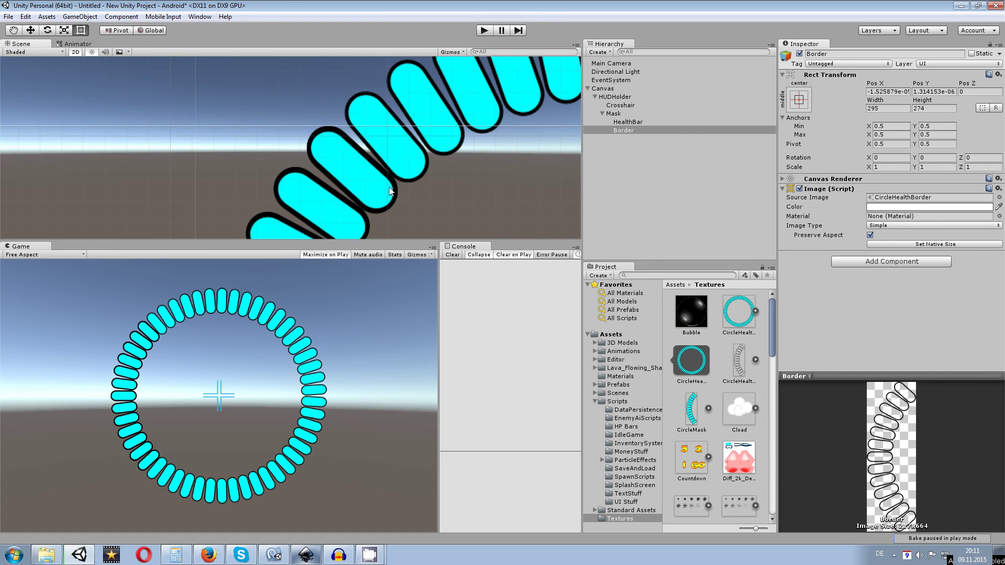
scroll(404, 186, "down", 8)
middle_click_drag(400, 181, 400, 90)
scroll(281, 189, "up", 5)
scroll(281, 189, "up", 3)
middle_click_drag(371, 222, 346, 136)
scroll(301, 142, "up", 3)
scroll(307, 139, "down", 3)
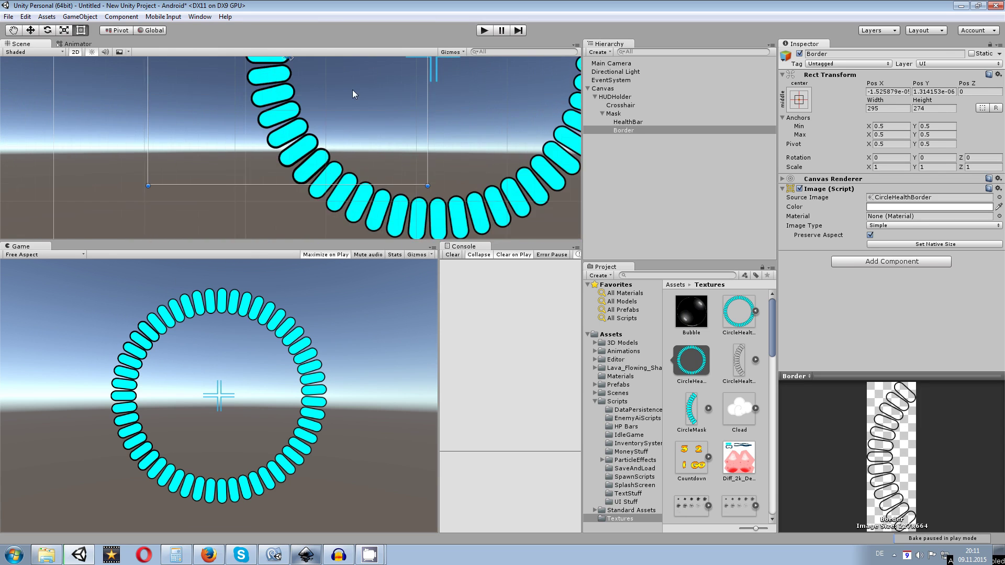
middle_click_drag(353, 90, 339, 189)
scroll(309, 109, "down", 4)
middle_click_drag(308, 108, 297, 193)
scroll(293, 151, "up", 6)
scroll(293, 154, "down", 2)
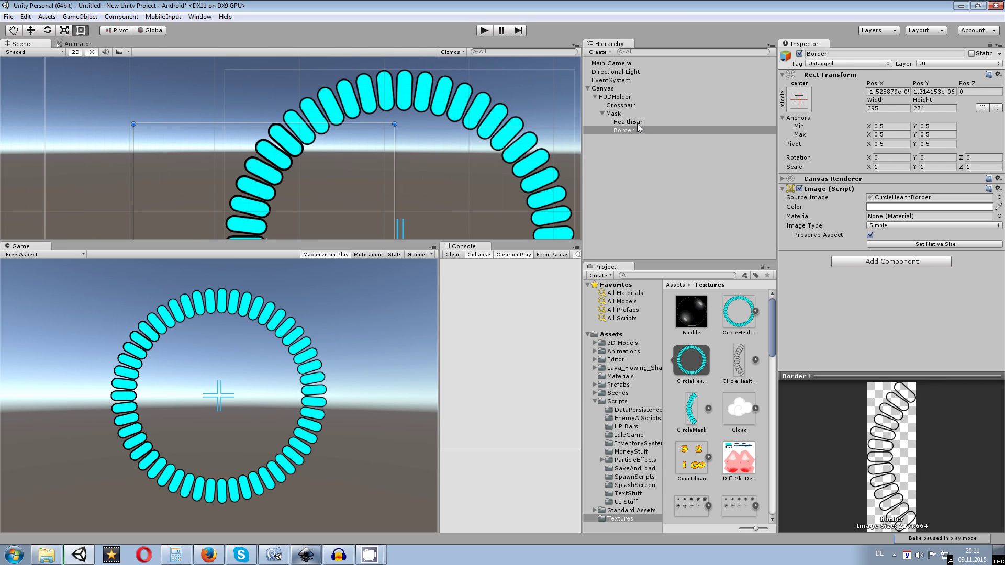
Add a Mask component to the Mask object.
left_click(613, 114)
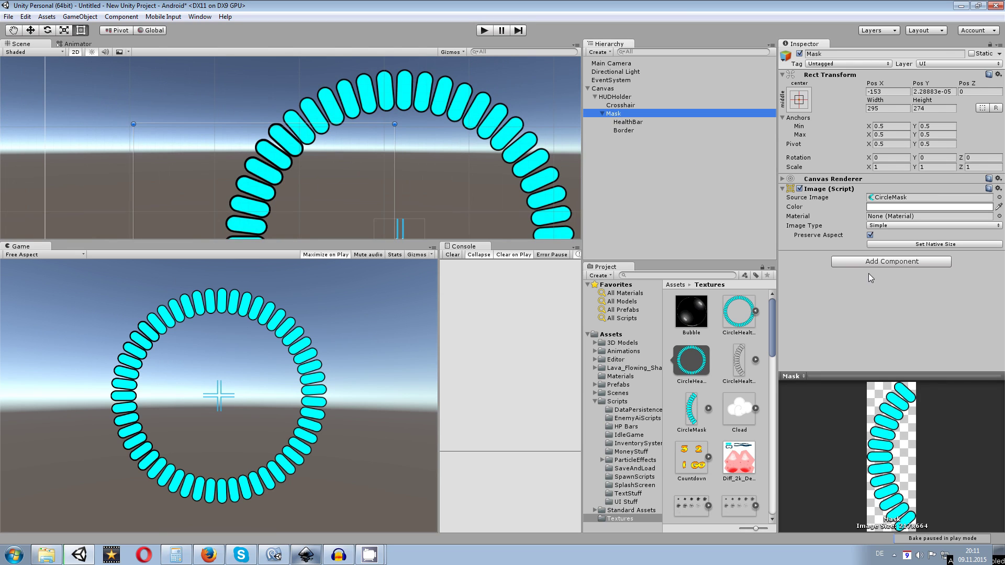
left_click(877, 260)
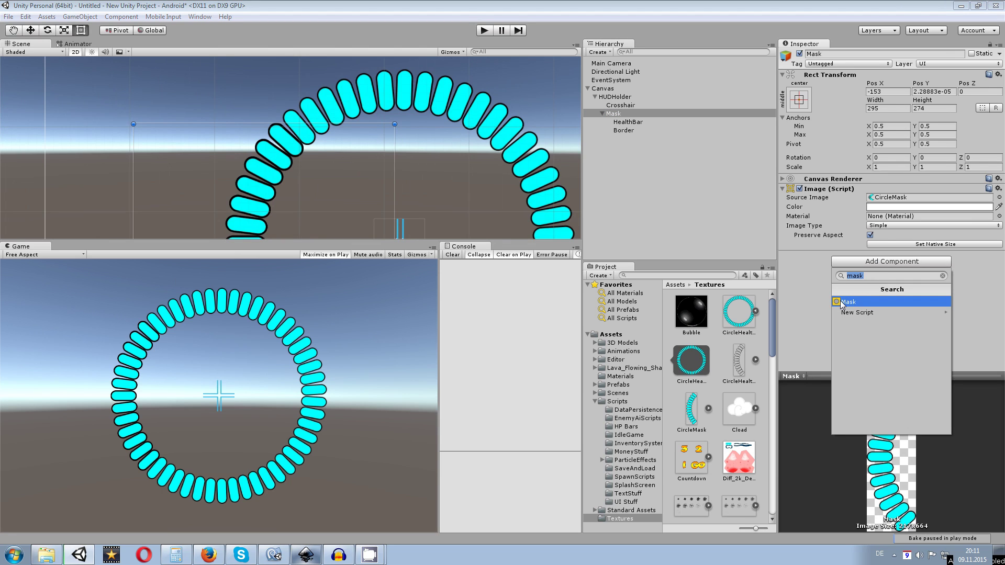
left_click(869, 274)
key("BackSpace")
key("BackSpace")
key("BackSpace")
type("mask")
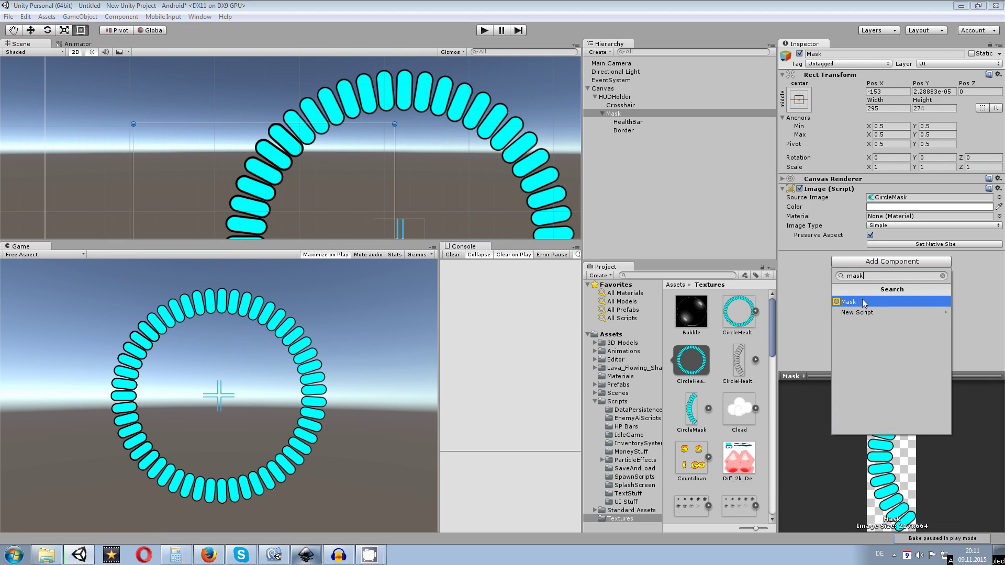
left_click(861, 302)
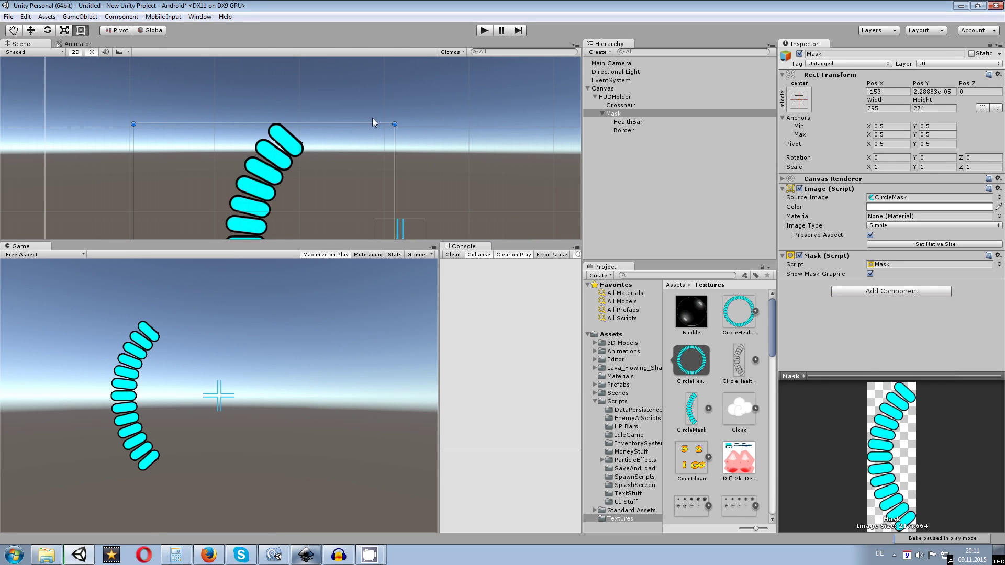
middle_click_drag(464, 196, 450, 133)
scroll(450, 134, "down", 9)
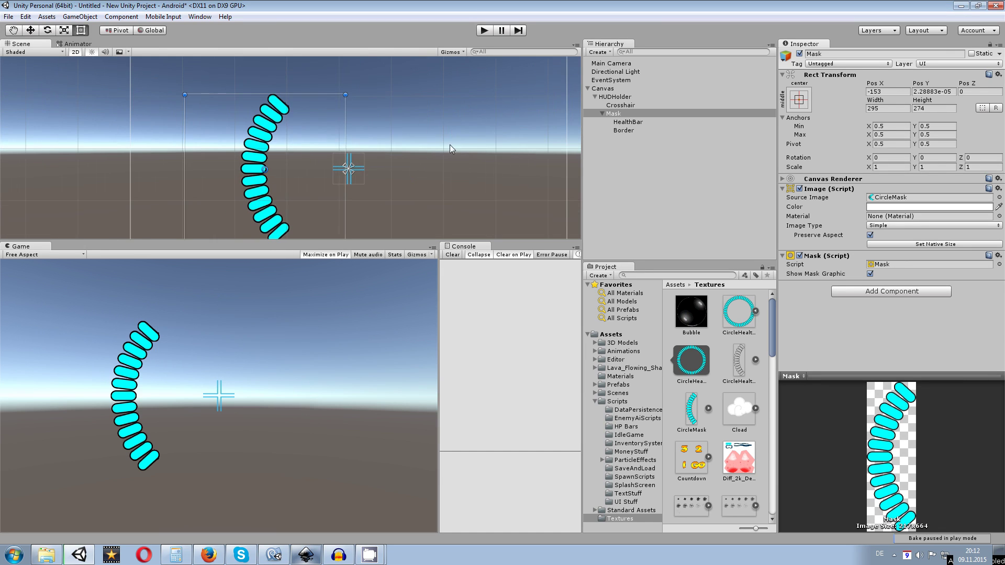
scroll(377, 144, "down", 2)
middle_click_drag(376, 145, 363, 125)
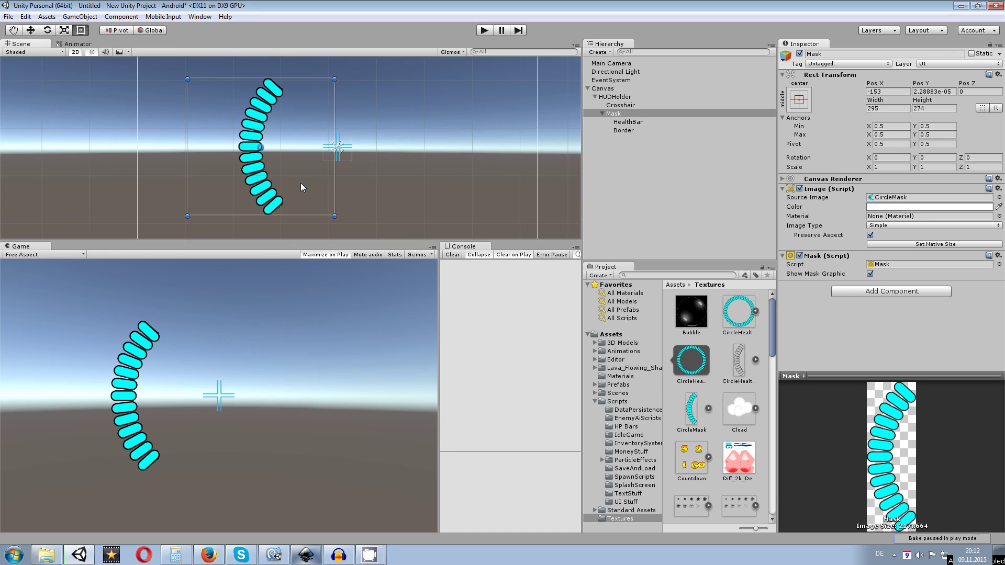
Disable the Mask component on the Mask object.
left_click(630, 122)
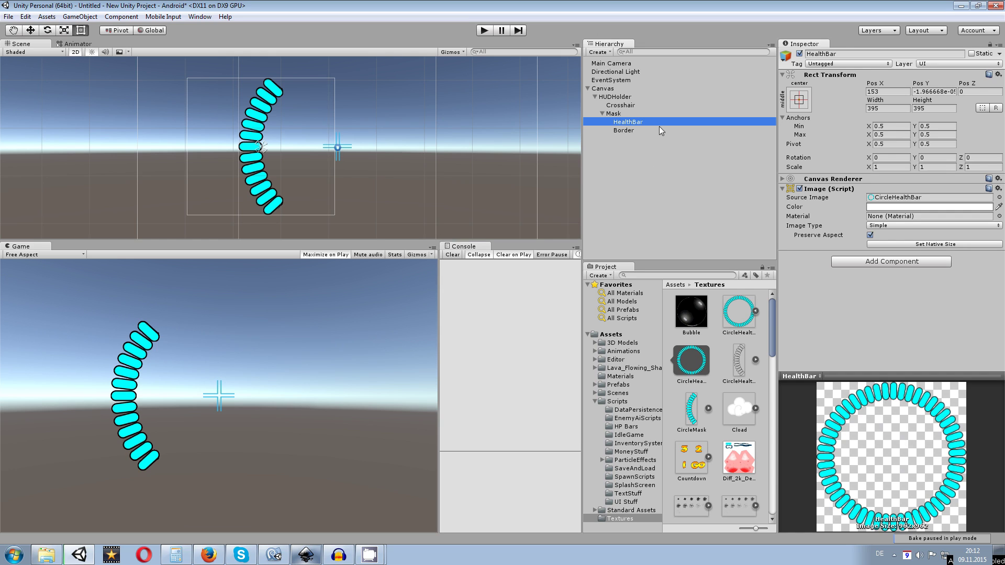
left_click(615, 114)
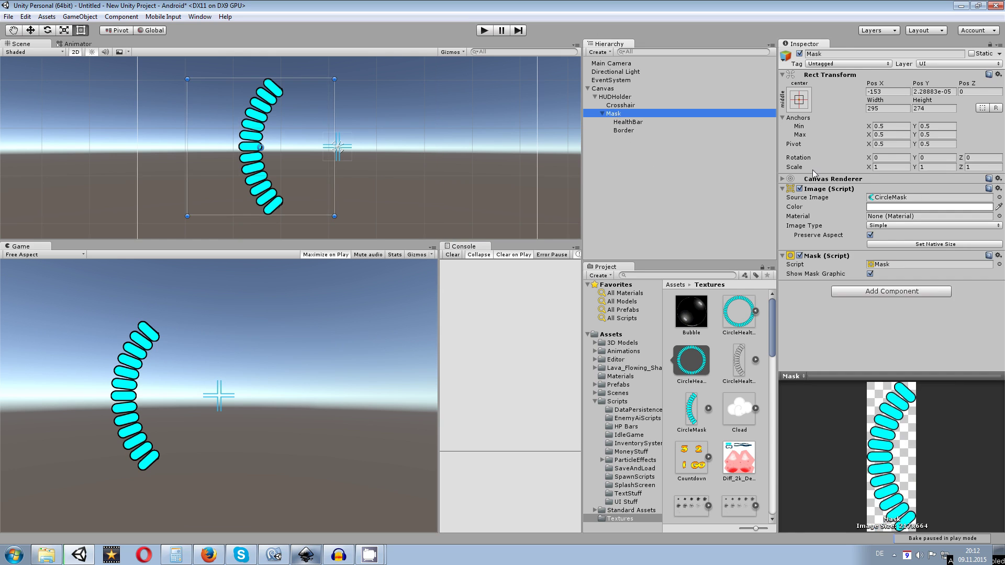
left_click(799, 256)
Set HealthBar's image type to Filled with fill origin Bottom, and try out its fill amount.
left_click(631, 122)
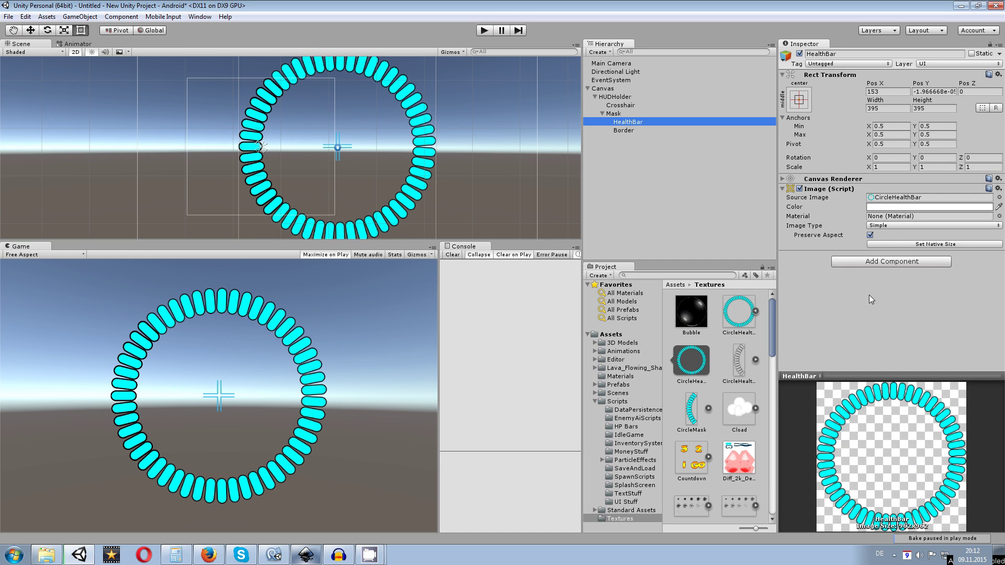
left_click(882, 226)
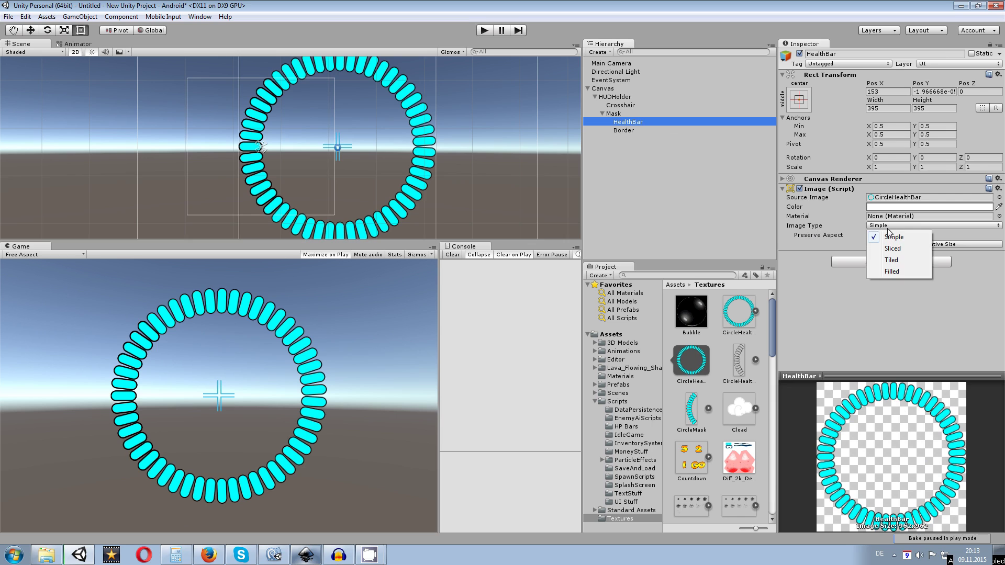
left_click(900, 270)
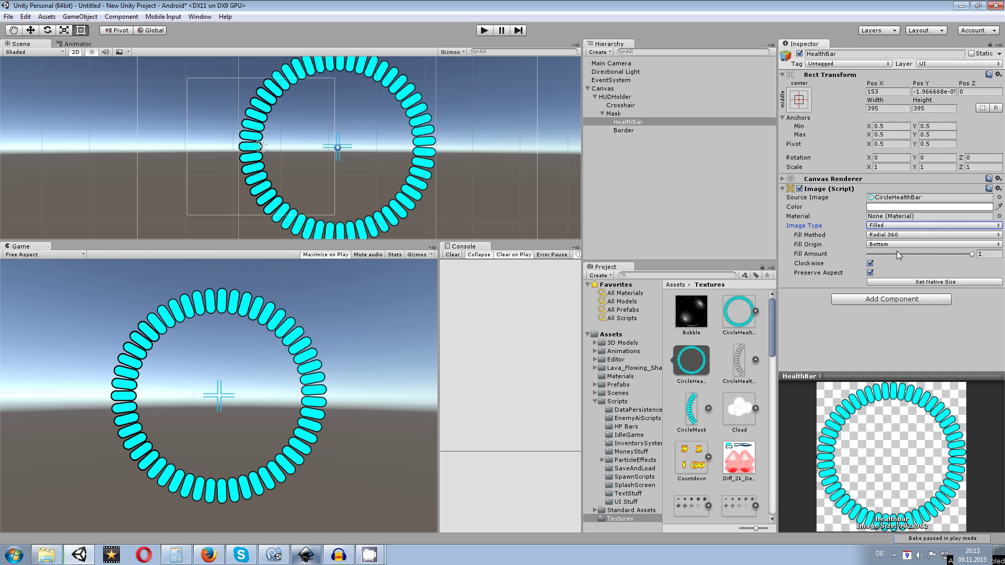
left_click(890, 244)
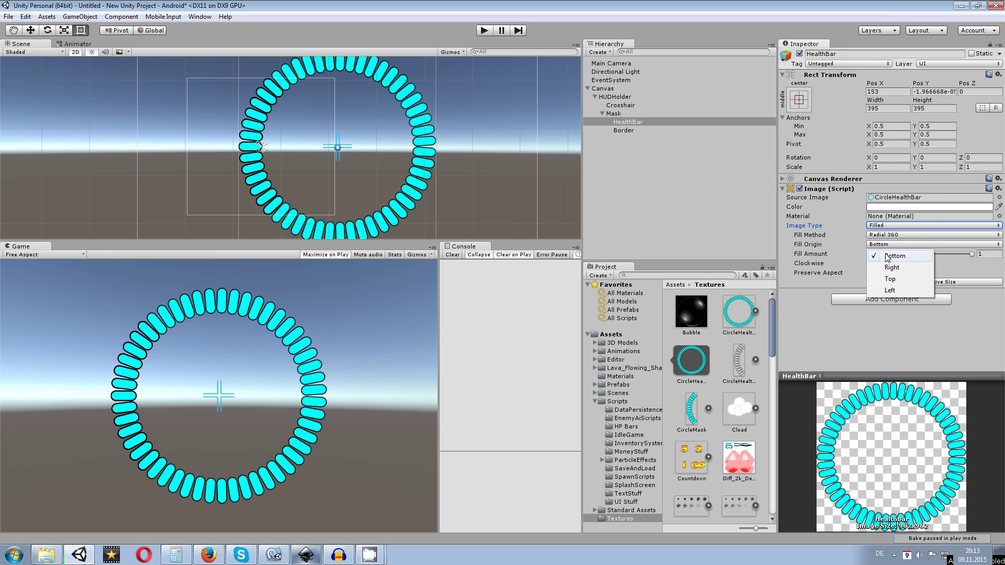
left_click(908, 255)
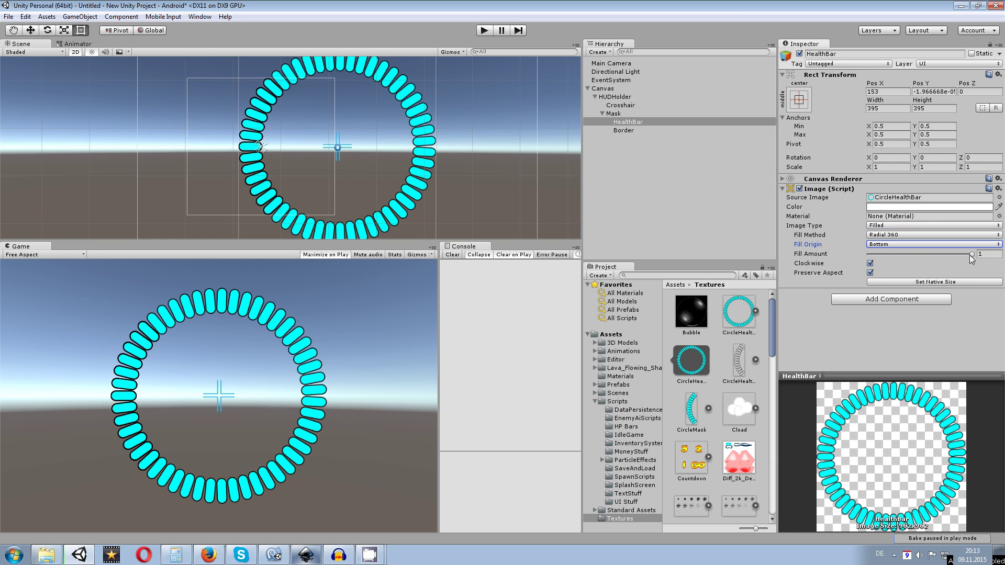
mouse_move(970, 255)
left_mouse_down()
mouse_move(865, 259)
mouse_move(984, 253)
left_mouse_up()
Try tinting the HealthBar image with other colors through its Color property.
left_click(966, 206)
mouse_move(451, 340)
left_mouse_down()
mouse_move(485, 303)
mouse_move(485, 356)
mouse_move(434, 343)
mouse_move(428, 306)
mouse_move(487, 300)
mouse_move(246, 300)
left_mouse_up()
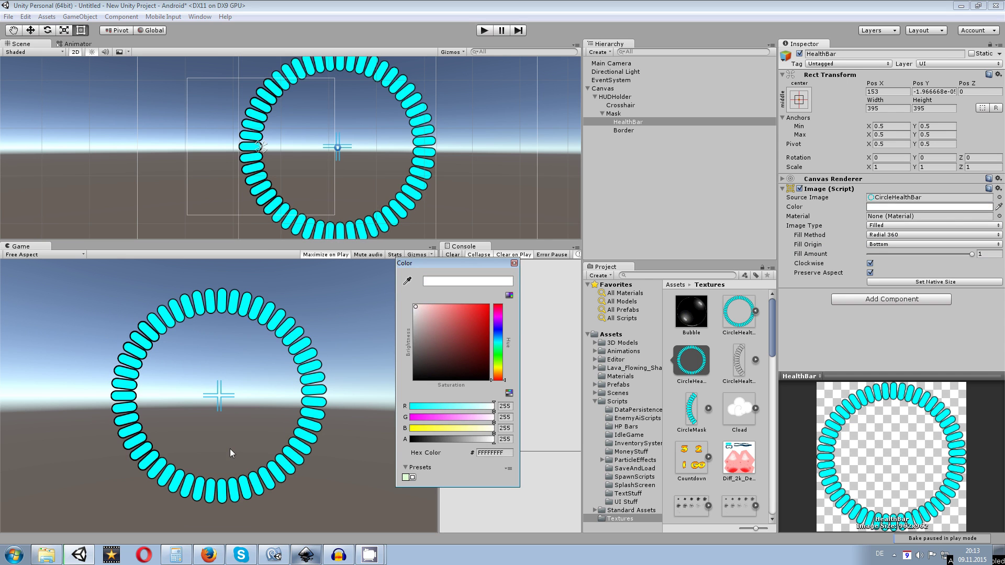
mouse_move(423, 332)
left_mouse_down()
mouse_move(487, 291)
mouse_move(447, 310)
mouse_move(488, 381)
mouse_move(400, 297)
left_mouse_up()
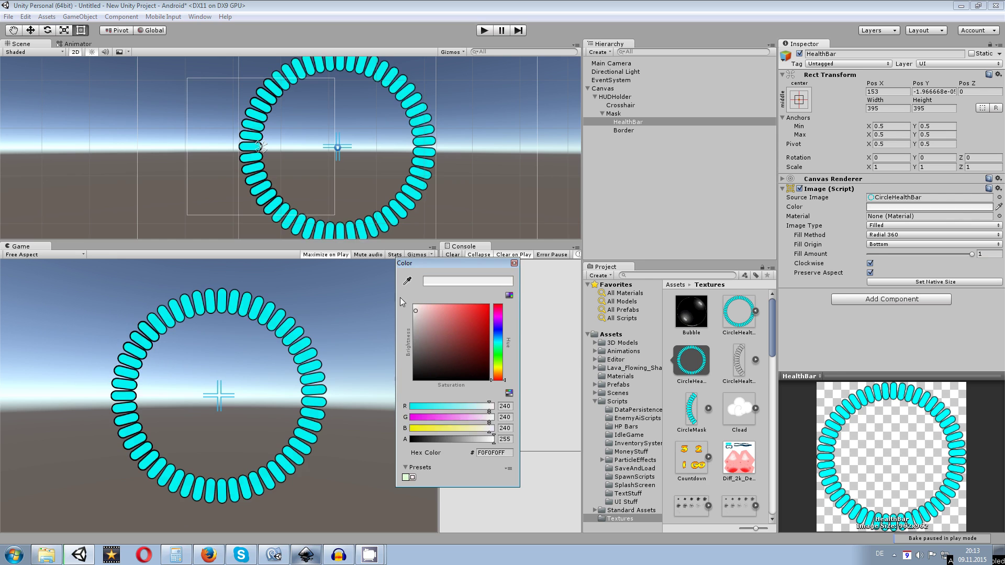
left_click(514, 263)
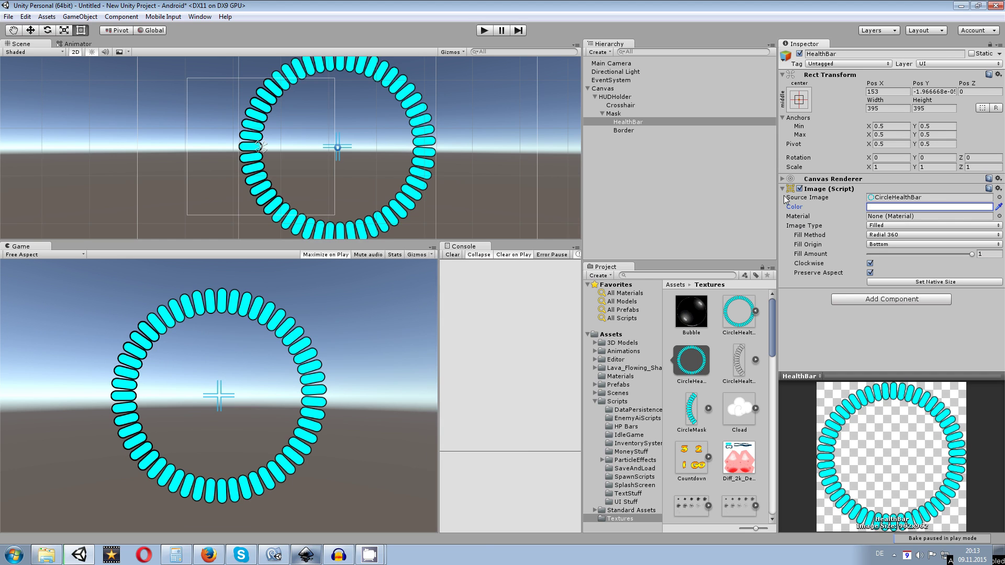
Try tinting the Border image red with the color FF3838FF.
left_click(649, 132)
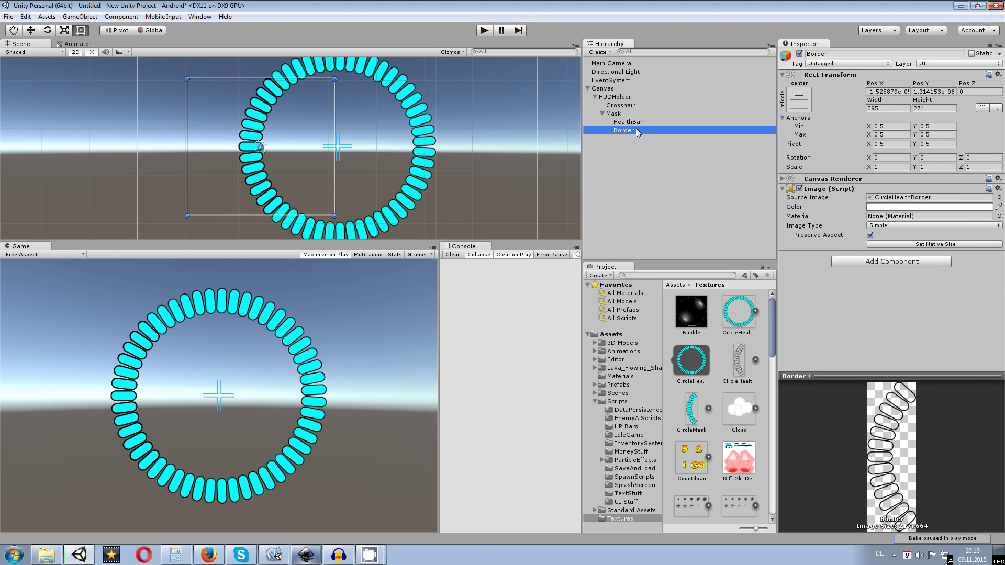
left_click(940, 207)
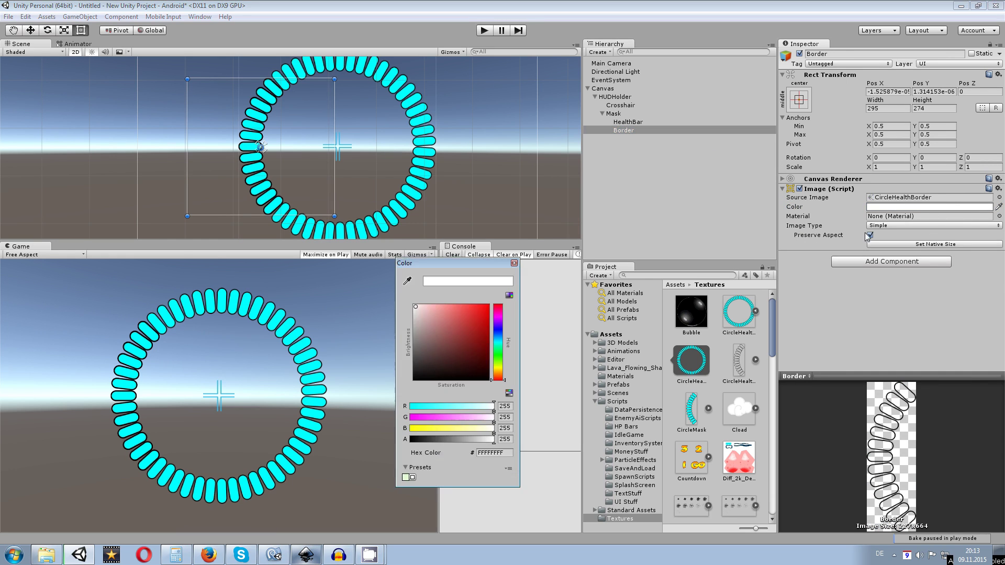
left_click_drag(449, 331, 472, 300)
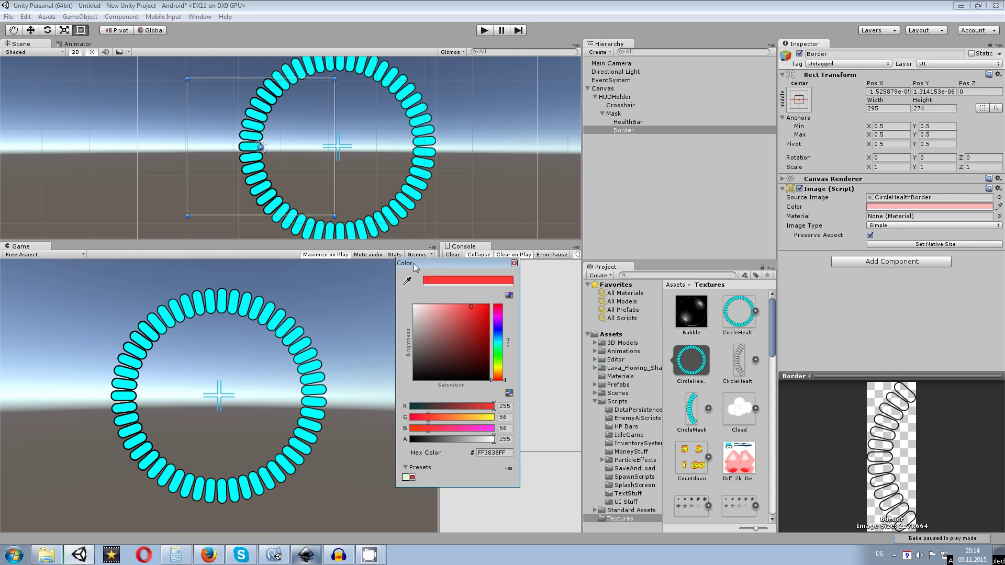
left_click(514, 263)
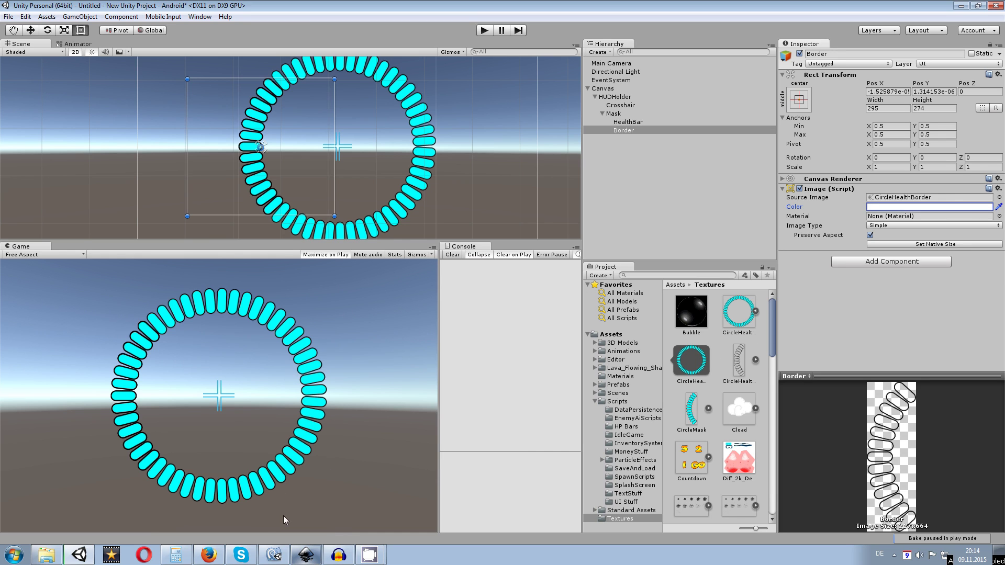
Switch to Inkscape, select all segments of the curved border, and set their stroke color to White.
left_click(307, 555)
left_click_drag(145, 117, 369, 453)
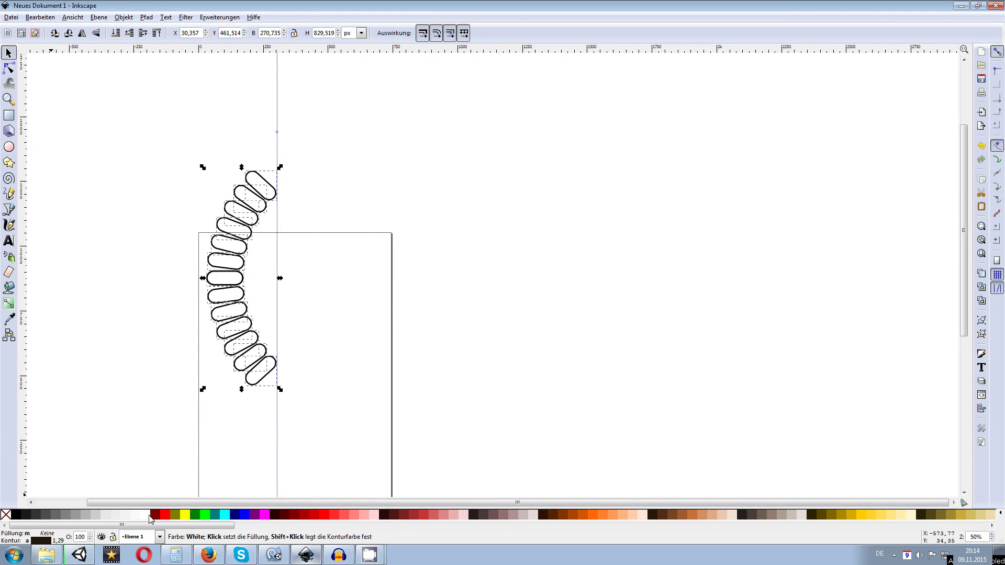
left_click(149, 518, "shift")
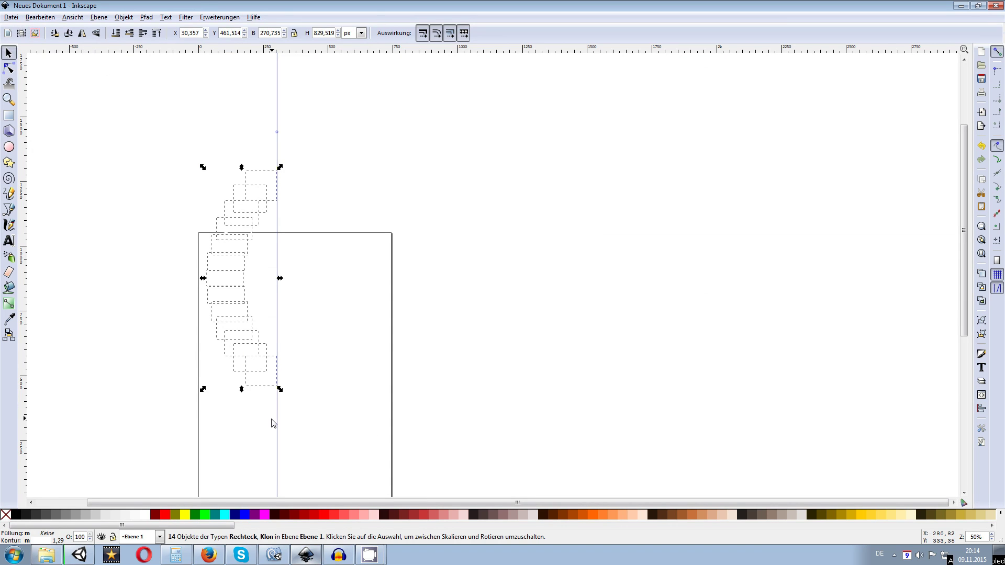
Export the white border as a bitmap, replacing the existing CircleHealthBorder.png in the project's Textures folder.
left_click(10, 19)
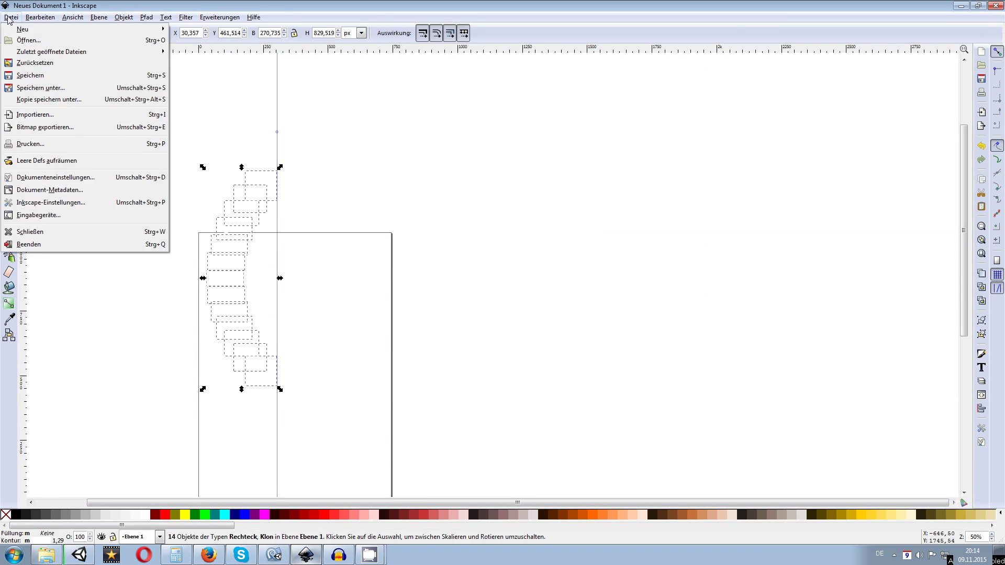
left_click(67, 128)
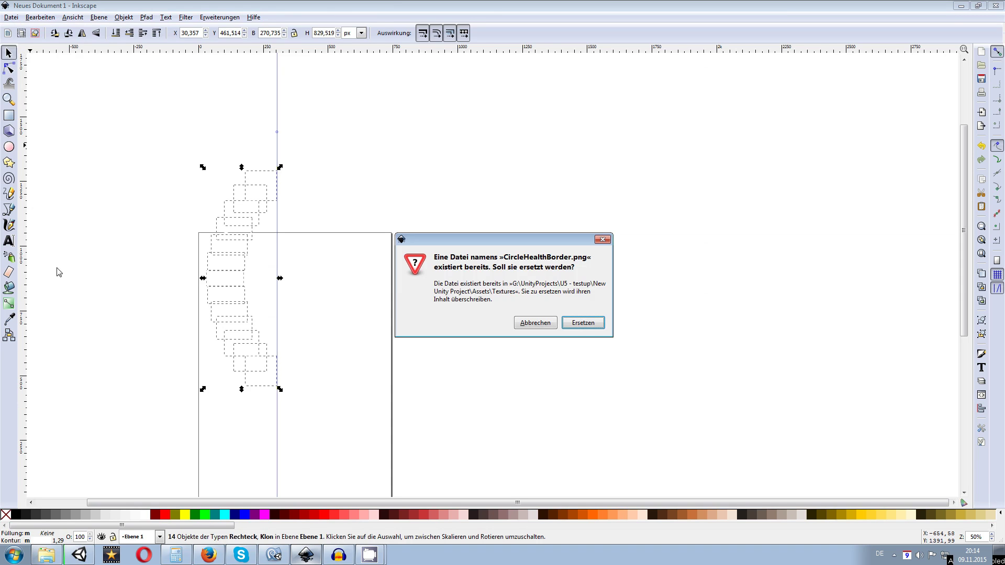
left_click(582, 323)
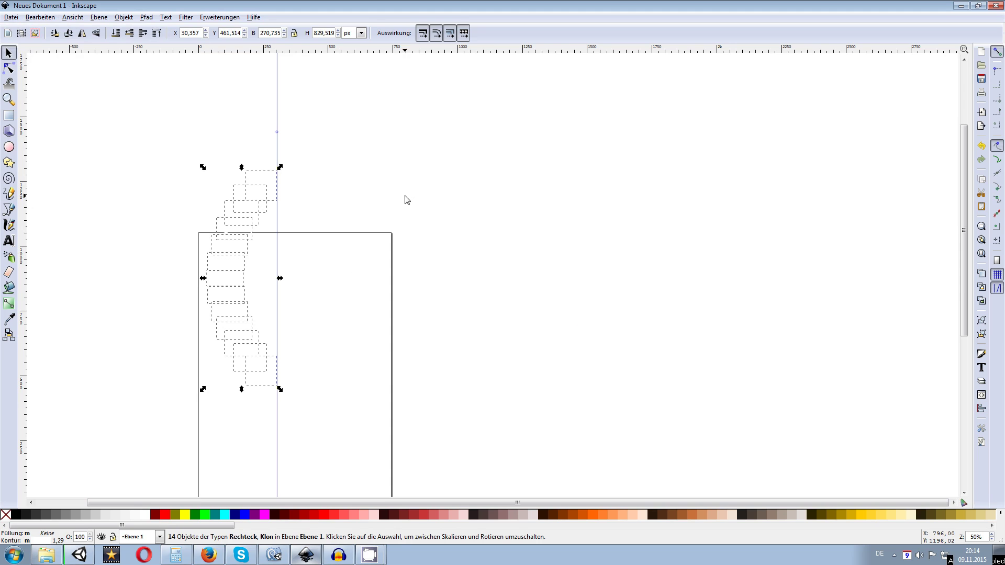
Switch to Unity, check the re-exported CircleHealthBorder texture, and tint the Border image red with the color FF0000FF.
left_click(79, 555)
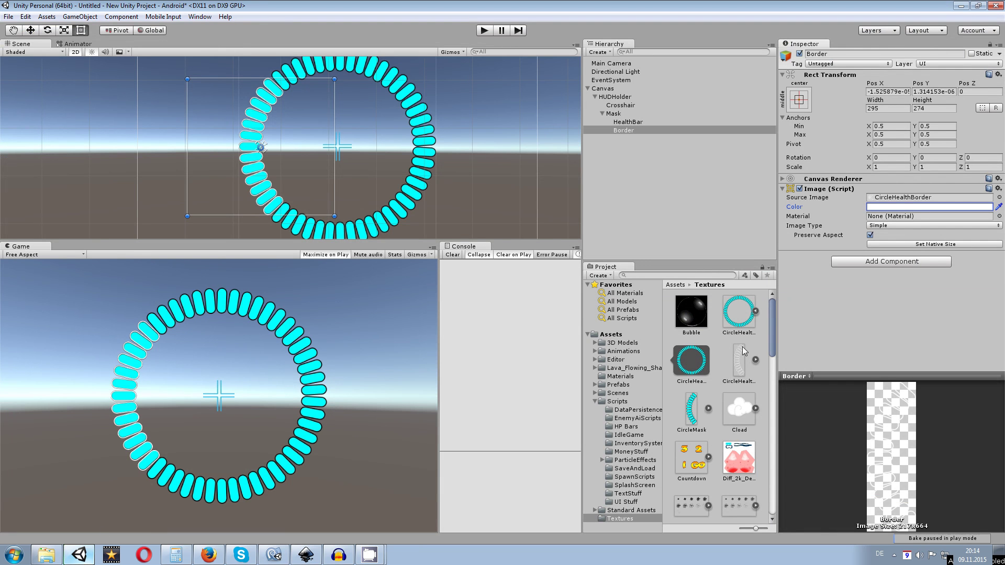
left_click(739, 361)
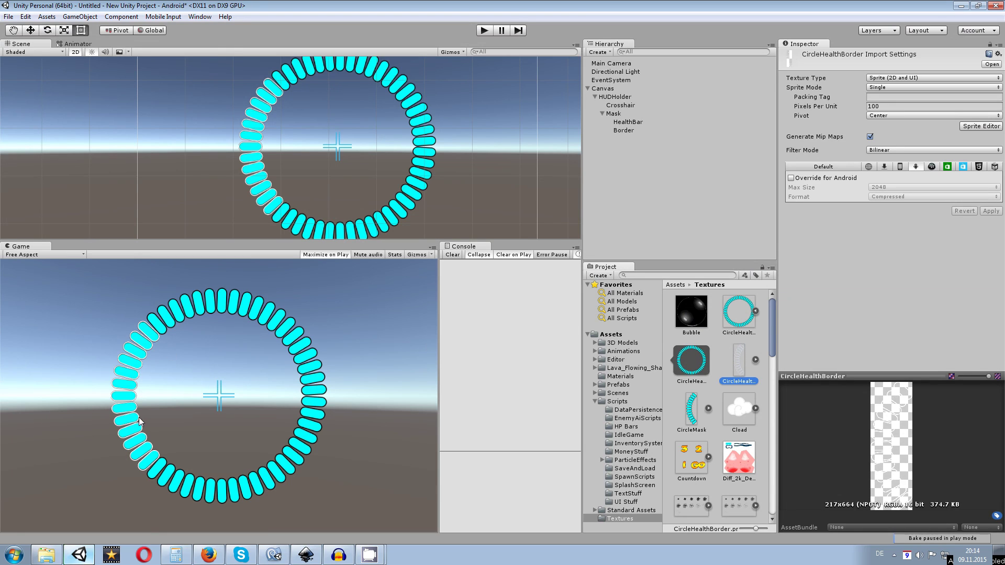
left_click(633, 130)
left_click(910, 207)
left_click(470, 316)
mouse_move(470, 314)
left_mouse_down()
mouse_move(507, 291)
mouse_move(473, 313)
mouse_move(482, 385)
mouse_move(454, 332)
mouse_move(473, 293)
mouse_move(538, 265)
mouse_move(532, 302)
mouse_move(502, 302)
mouse_move(510, 357)
mouse_move(508, 301)
left_mouse_up()
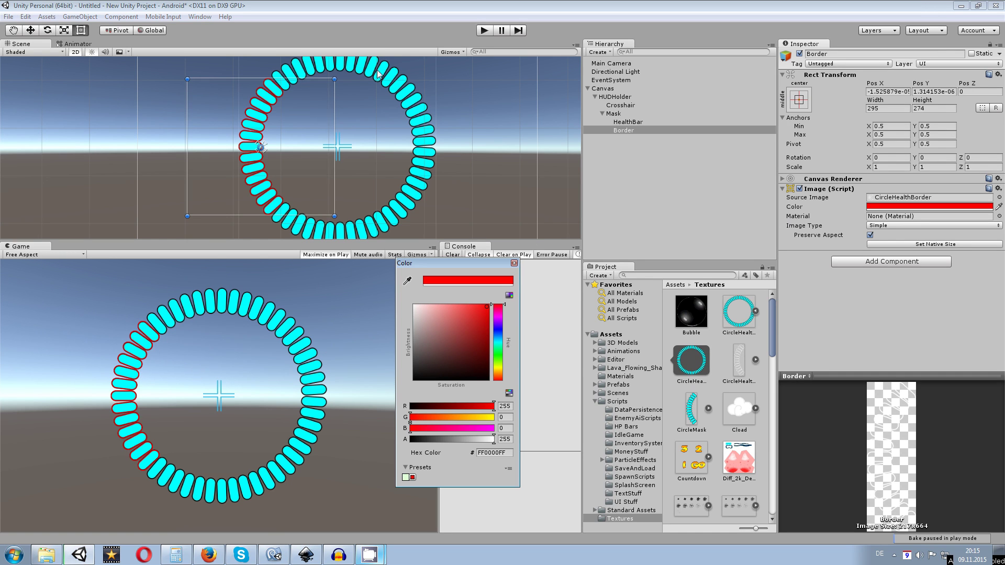
left_click(379, 137)
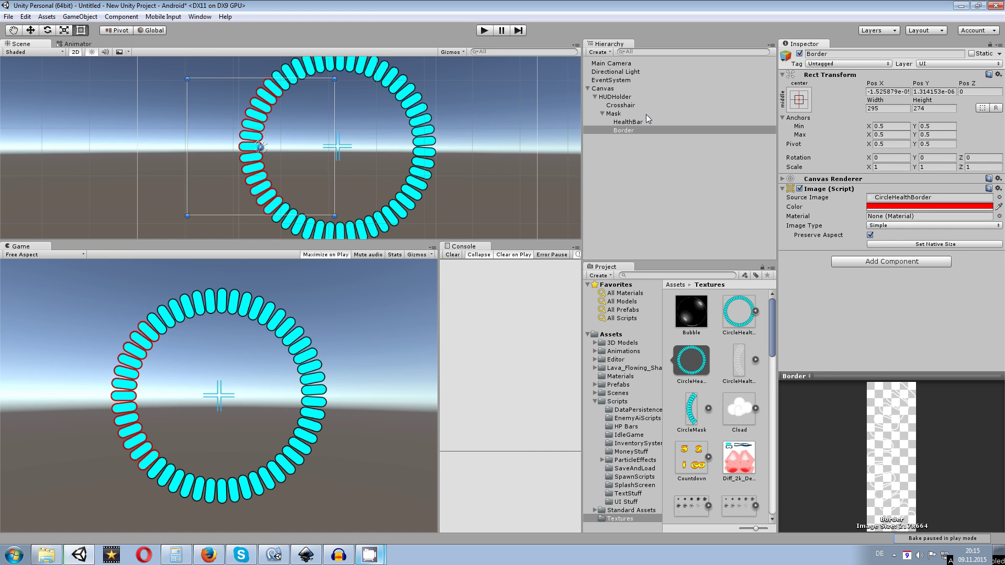
Set the HealthBar image's Fill Amount to 0.378 so its upper end matches the top segment of the border.
left_click(629, 123)
left_click(309, 85)
scroll(293, 158, "up", 4)
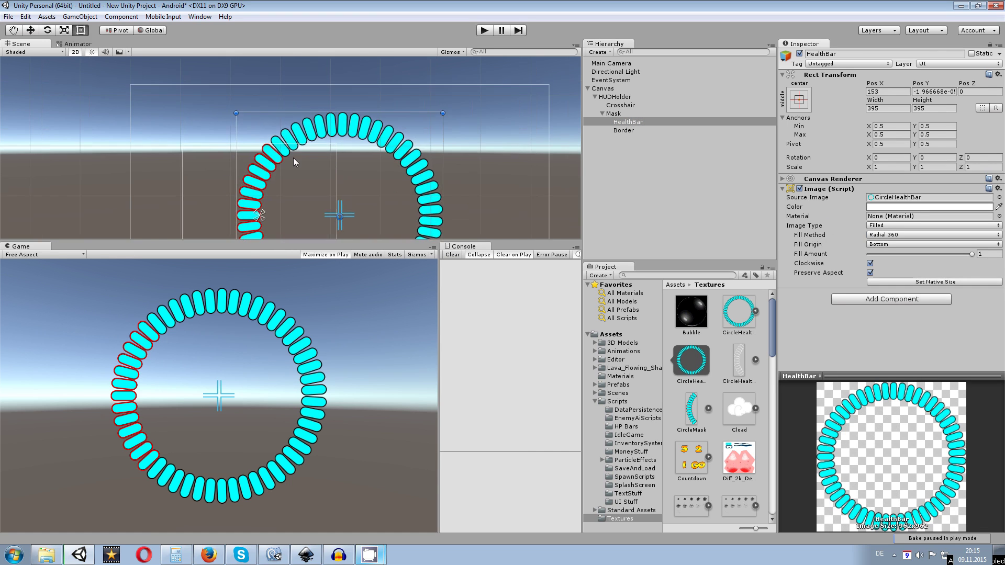
scroll(278, 164, "up", 1)
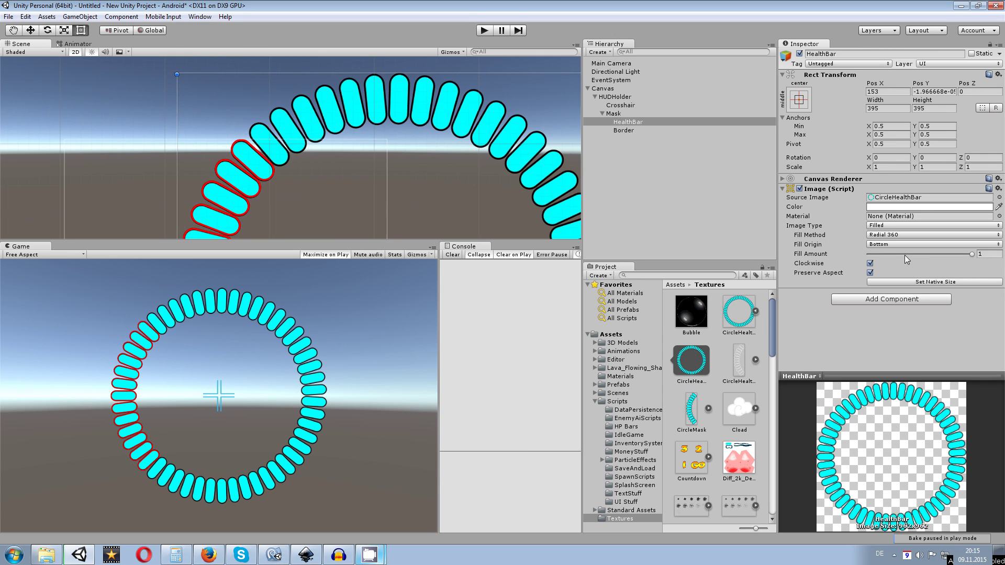
left_click_drag(926, 253, 907, 254)
left_click_drag(908, 250, 909, 250)
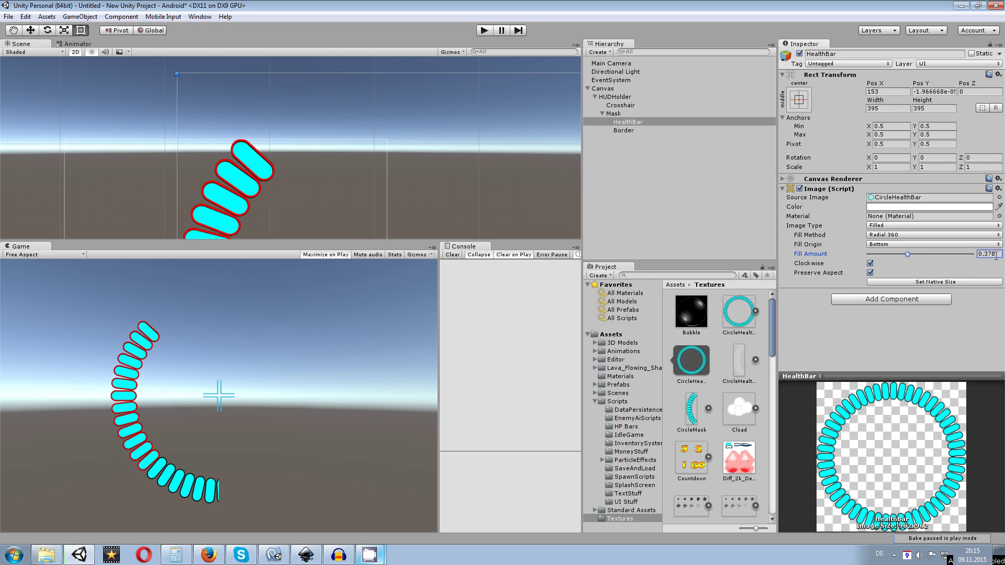
Examine how the HealthBar's lower segments line up with the bottom end of the Border.
scroll(417, 173, "down", 3)
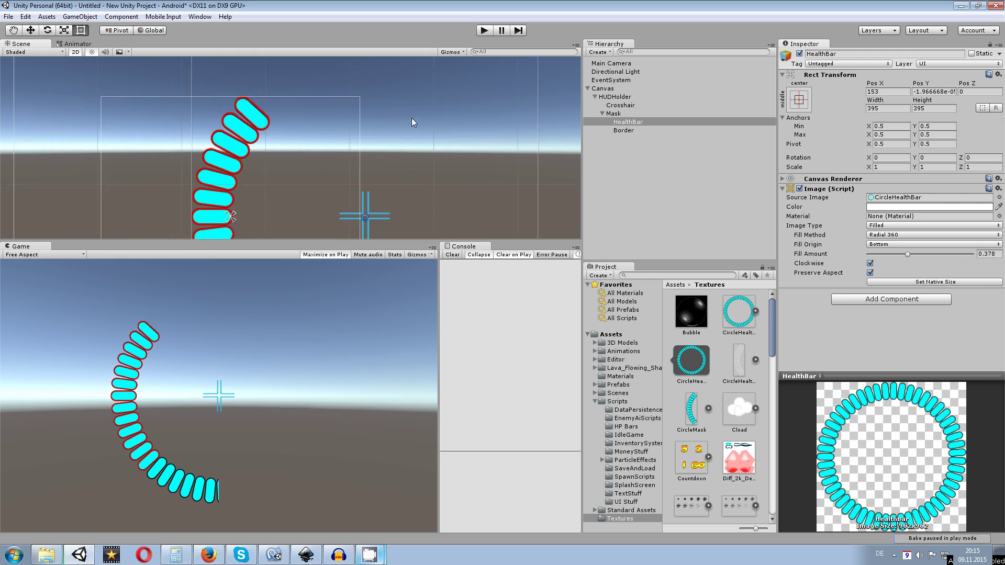
scroll(411, 118, "down", 5)
middle_click_drag(422, 160, 434, 101)
scroll(290, 192, "up", 1)
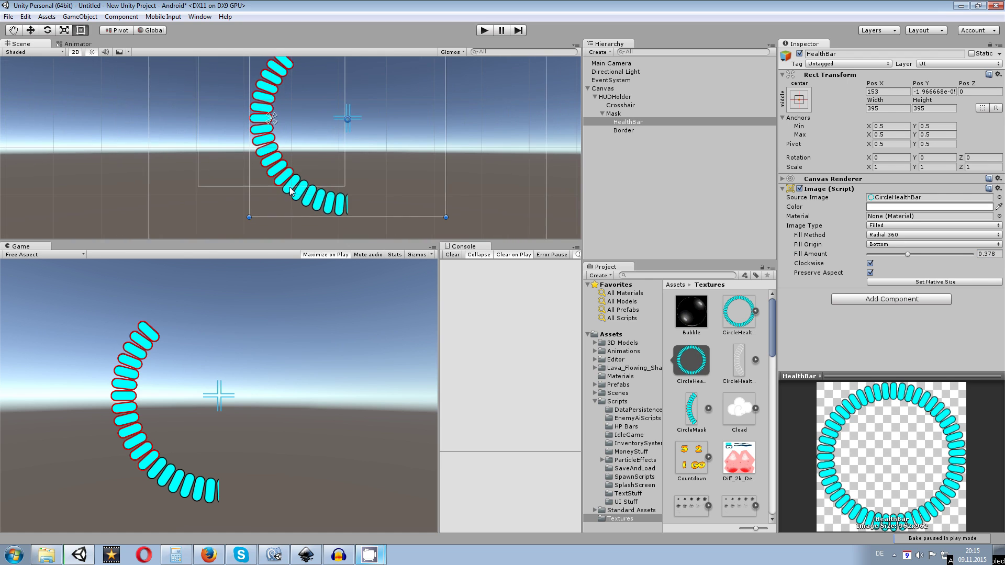
scroll(291, 192, "up", 6)
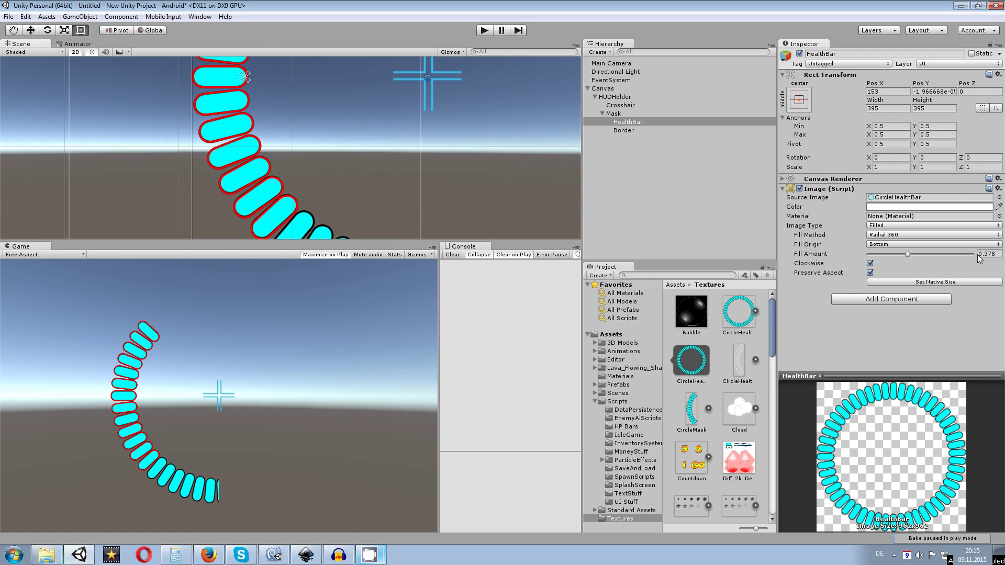
middle_click_drag(457, 163, 444, 85)
scroll(220, 156, "up", 9)
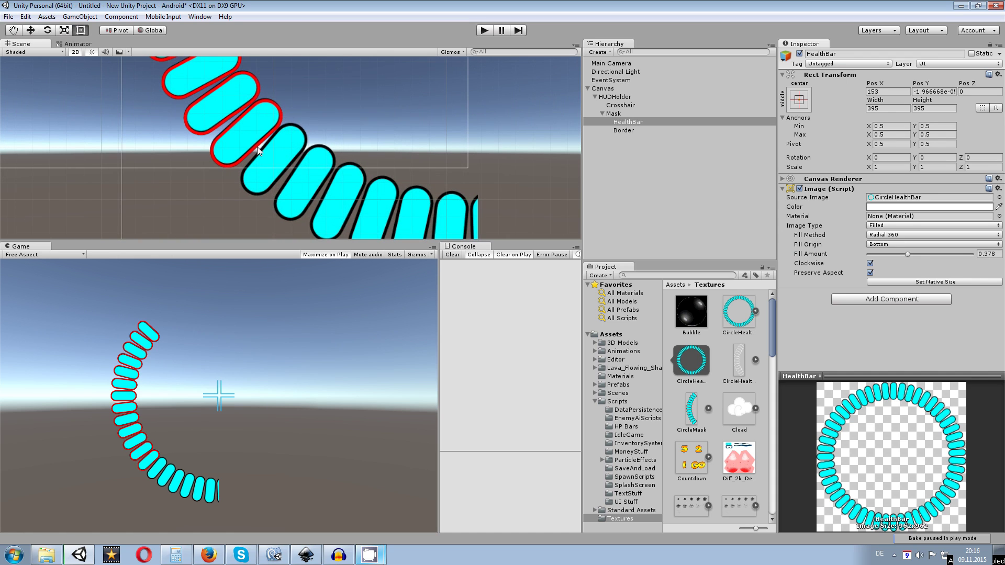
scroll(301, 130, "down", 4)
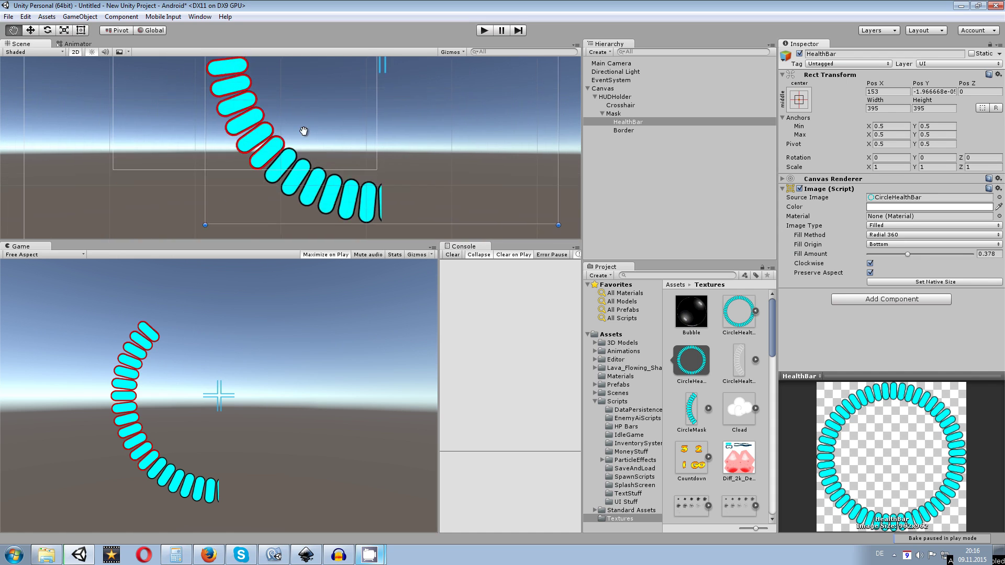
scroll(303, 132, "down", 3)
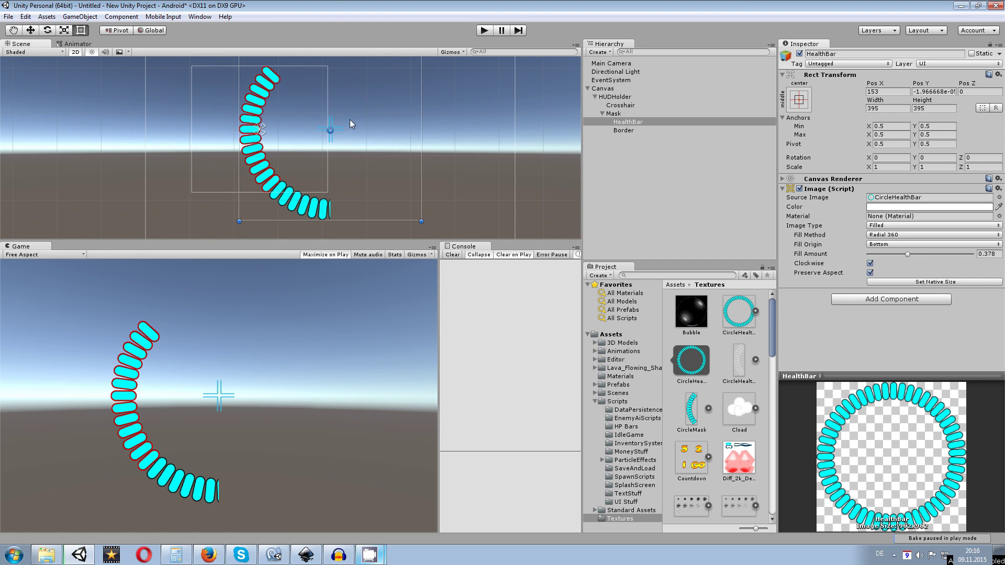
middle_click_drag(346, 124, 341, 134)
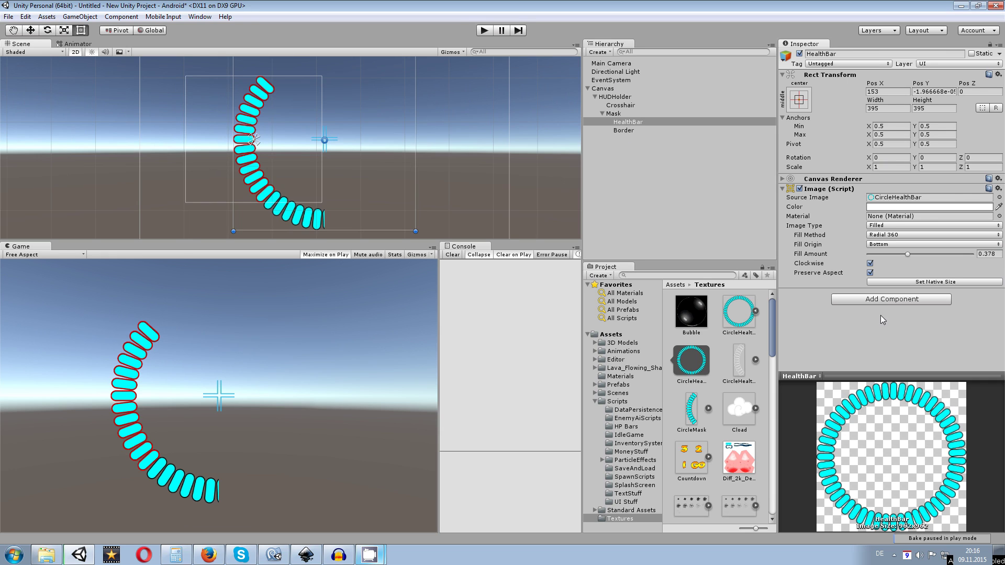
Select the Mask object that holds the HealthBar and Border.
left_click(619, 116)
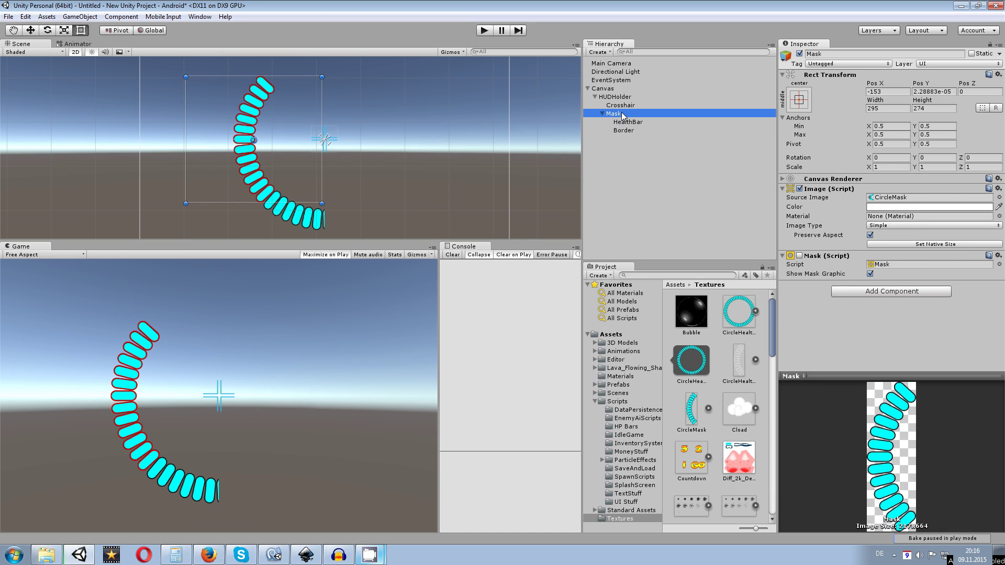
Add a new C# script component named HealthHUD to the Mask object under HUDHolder.
left_click(616, 90)
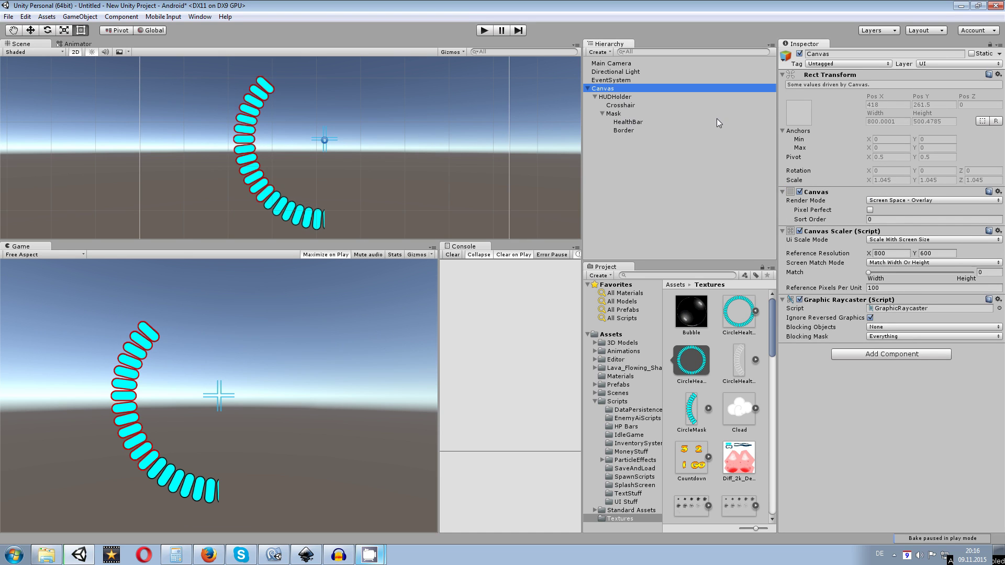
left_click(623, 114)
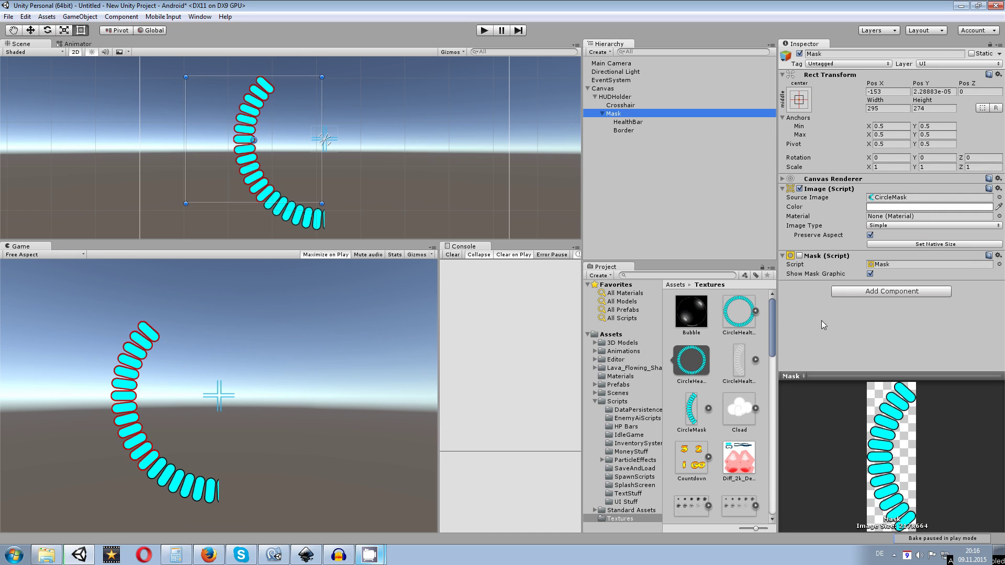
left_click(866, 292)
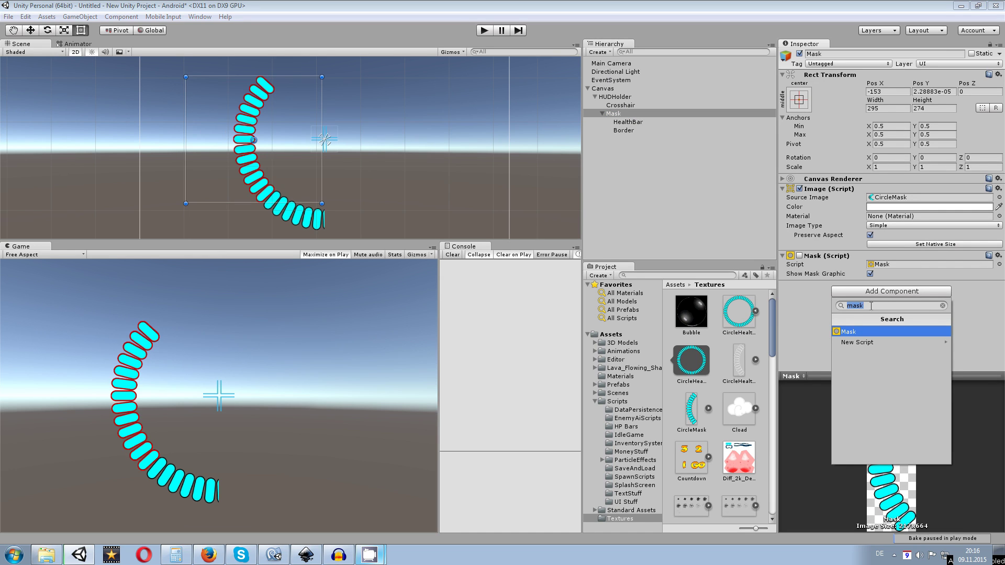
key("BackSpace")
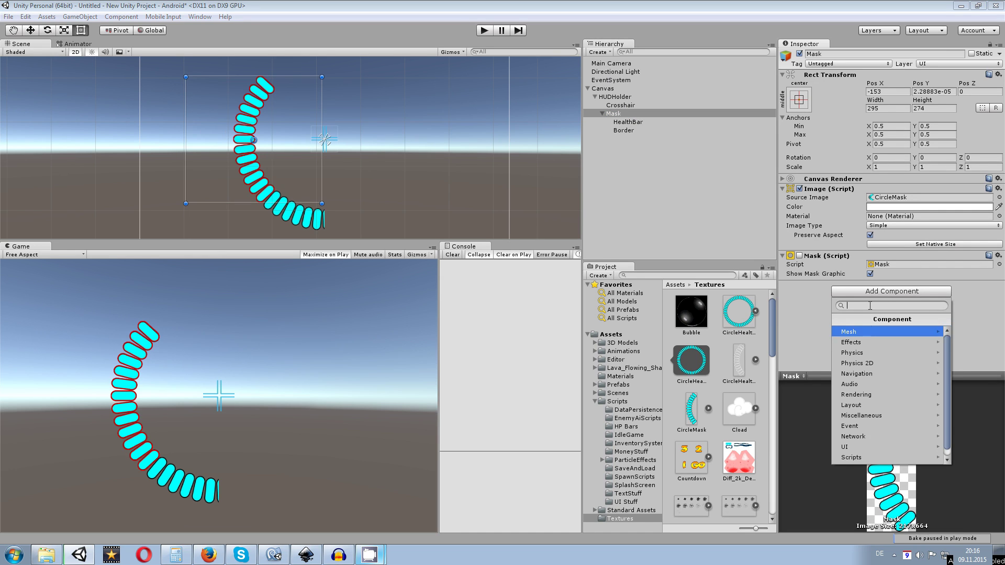
left_click(876, 458)
left_click(877, 460)
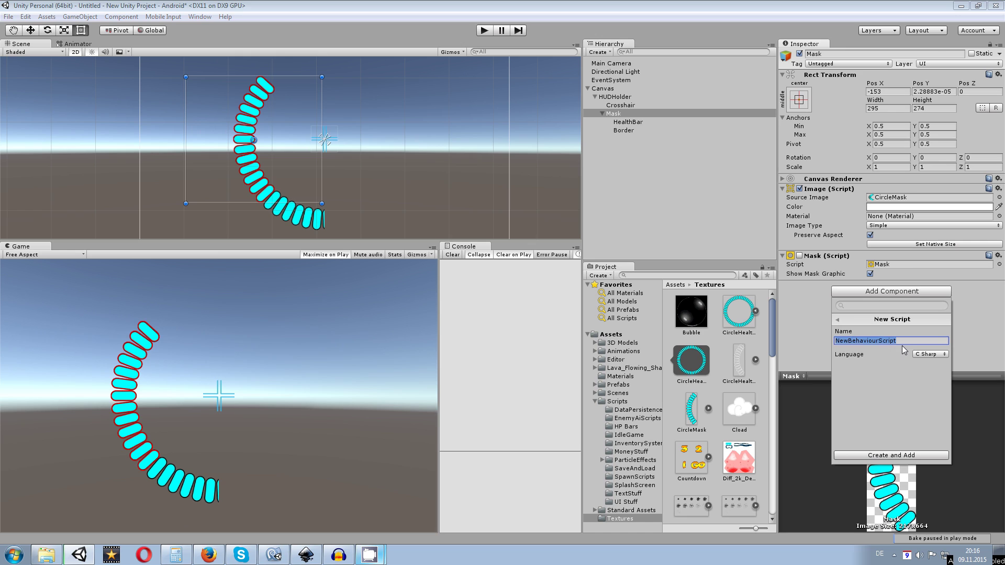
type("Helath")
key("BackSpace")
key("BackSpace")
key("BackSpace")
type("lthHUD")
key("Return")
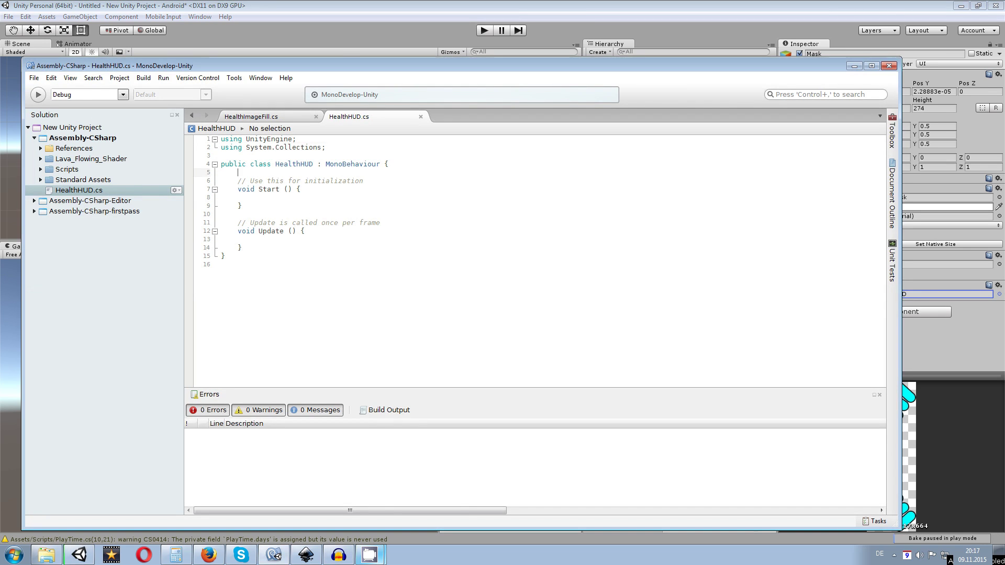
Declare a public float variable minValue at the start of the HealthHUD class in HealthHUD.cs.
key("Return")
key("Return")
key("Up")
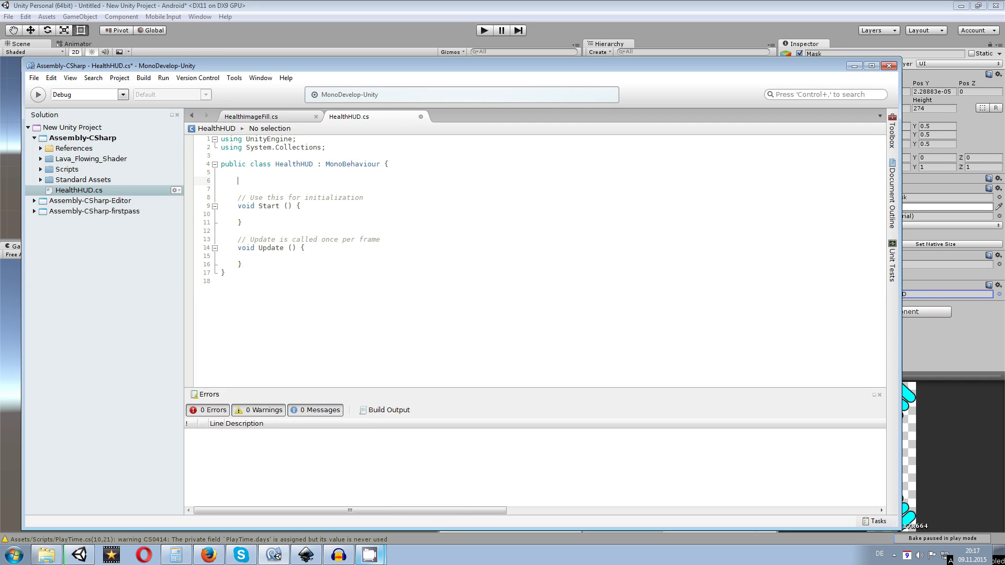
type("float ")
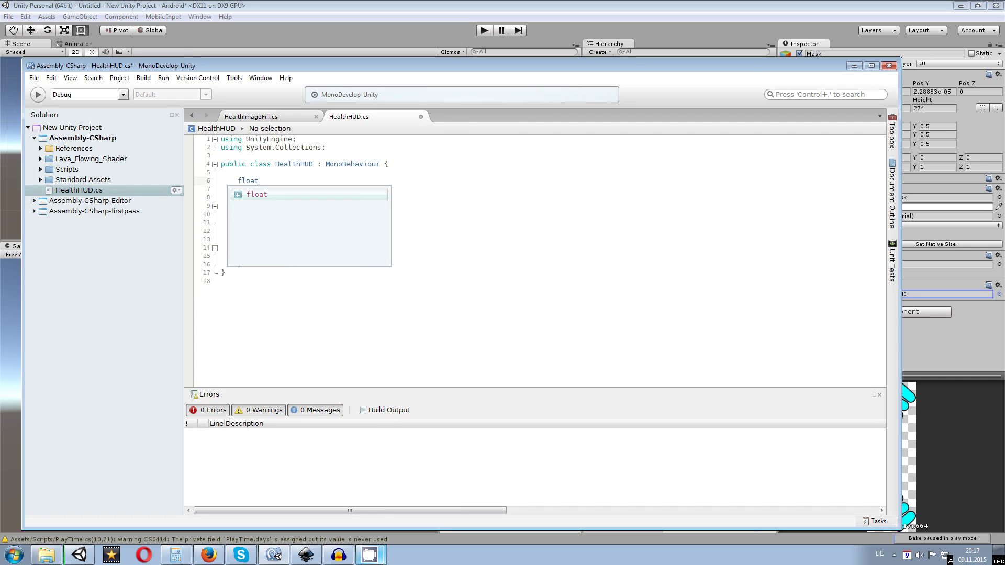
type("min")
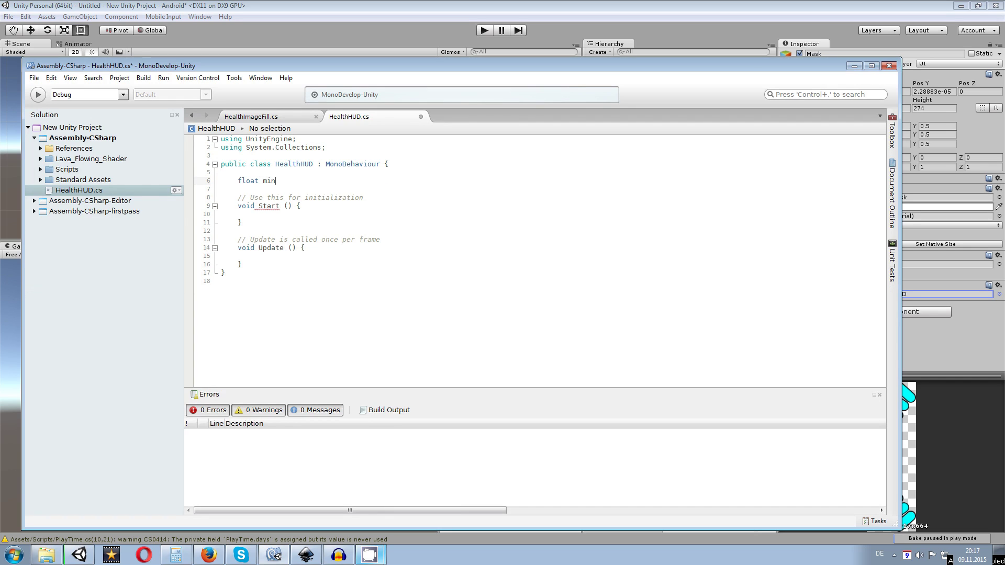
type("Value")
type(" =")
key("BackSpace")
key("BackSpace")
type(";")
type("public")
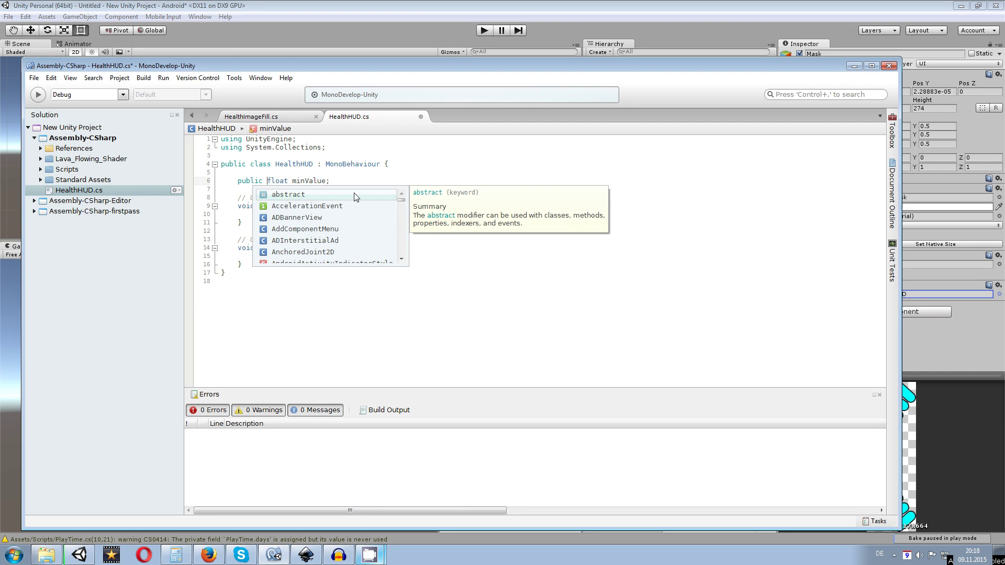
key("End")
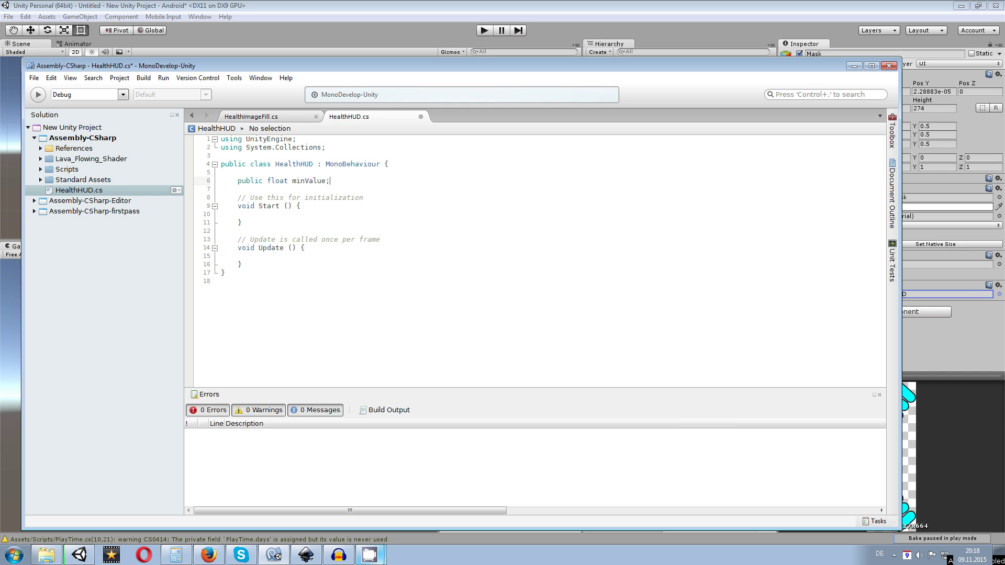
Declare a public float maxValue directly below minValue, followed by blank lines.
key("Return")
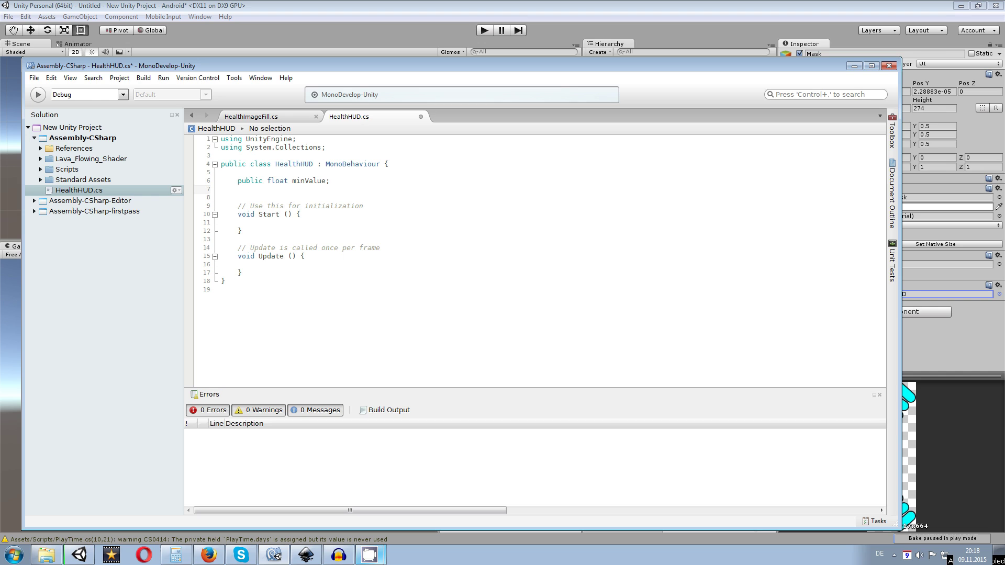
type("public ")
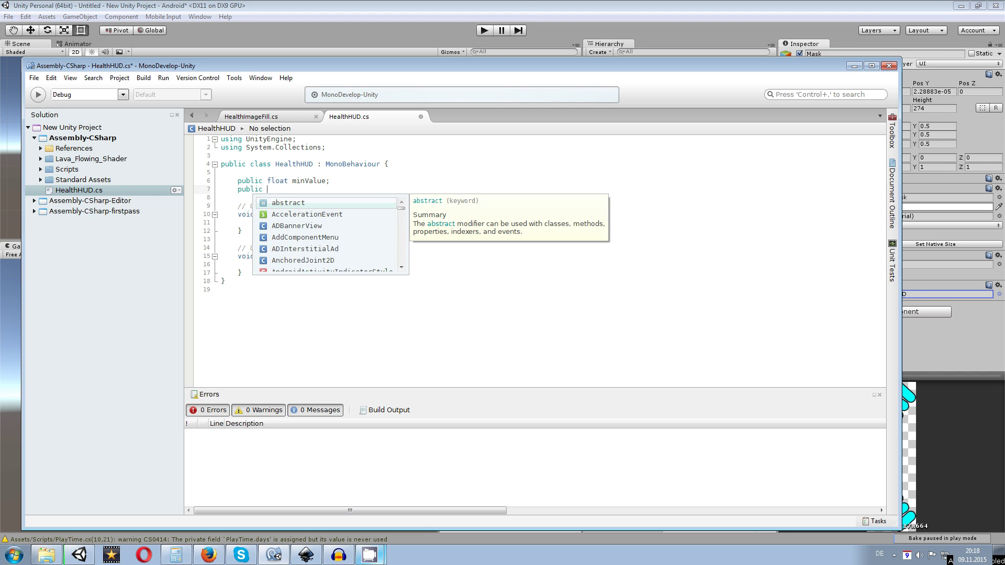
type("float")
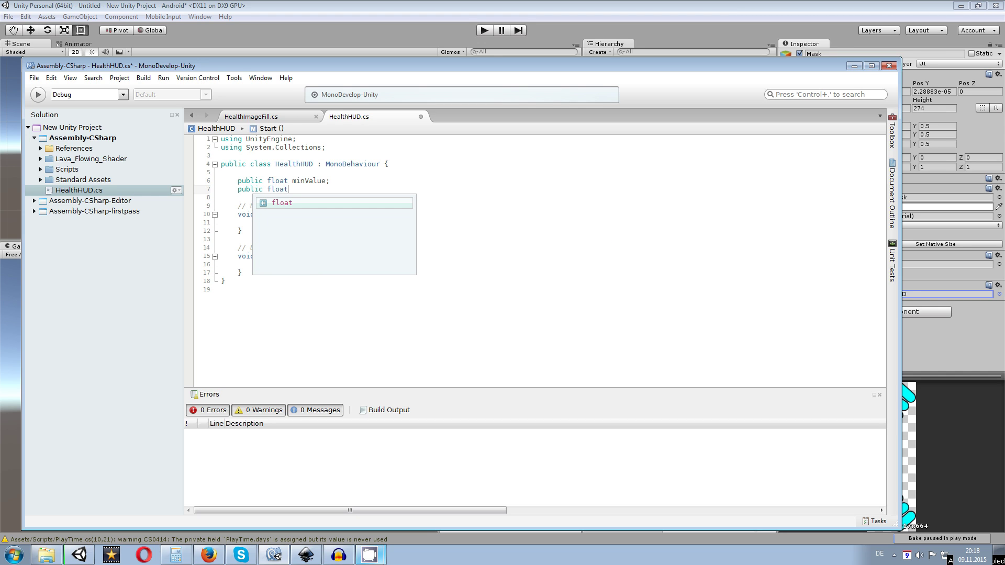
type(" maxValue;")
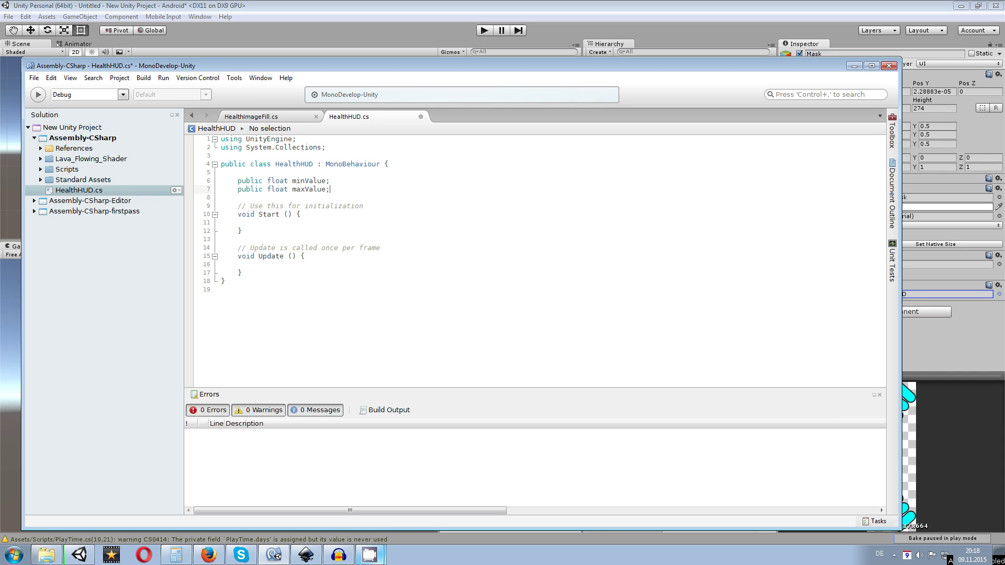
key("Return")
key("Return")
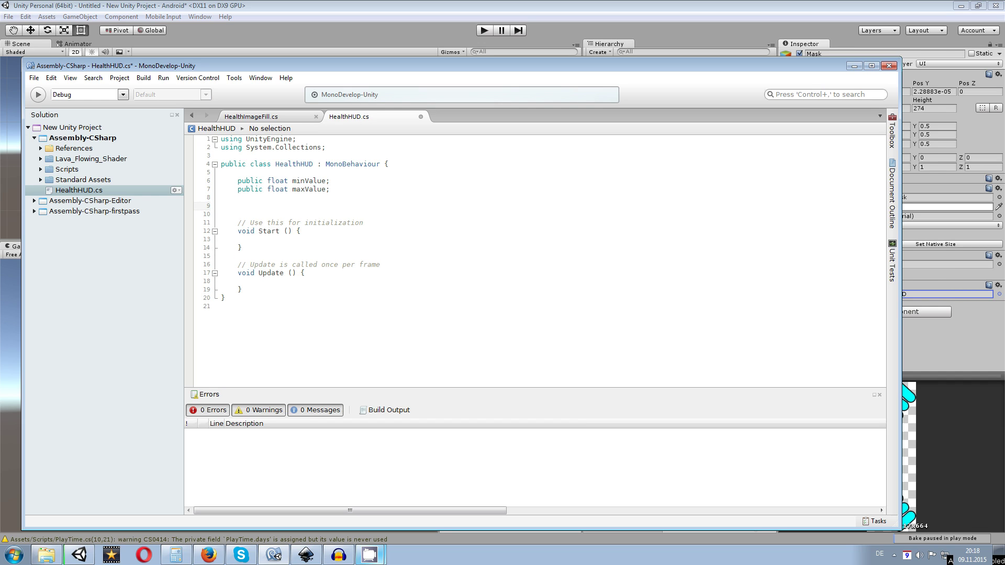
Add the directive "using UnityEngine.UI;" below the System.Collections import.
left_click(336, 151)
key("Return")
type("using")
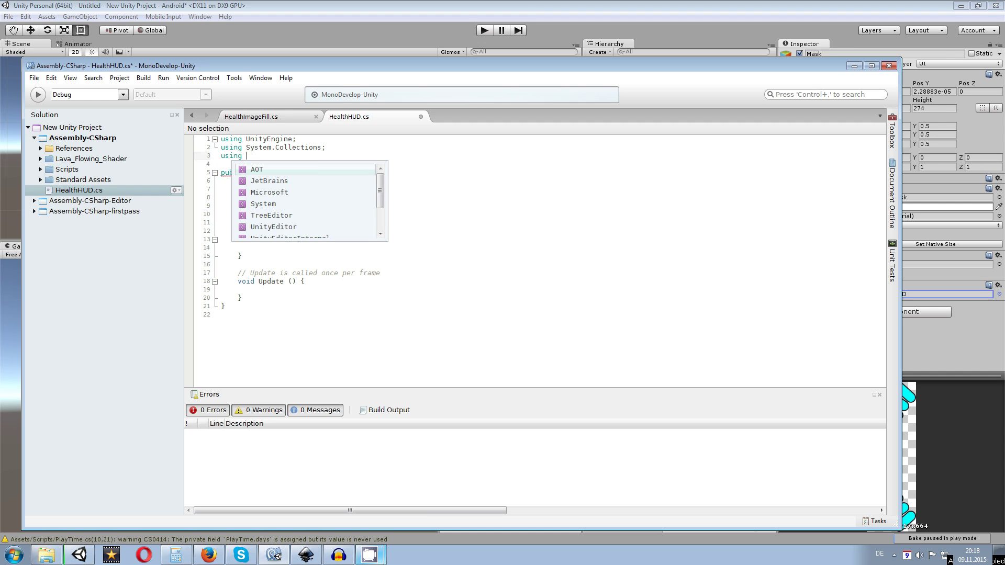
type(" unity")
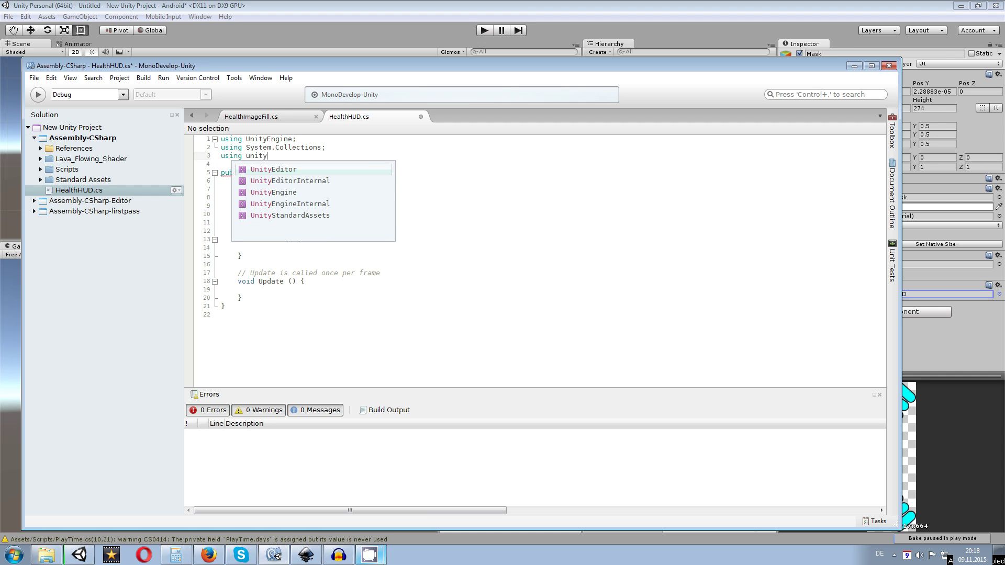
key("BackSpace")
key("BackSpace")
key("BackSpace")
key("BackSpace")
key("BackSpace")
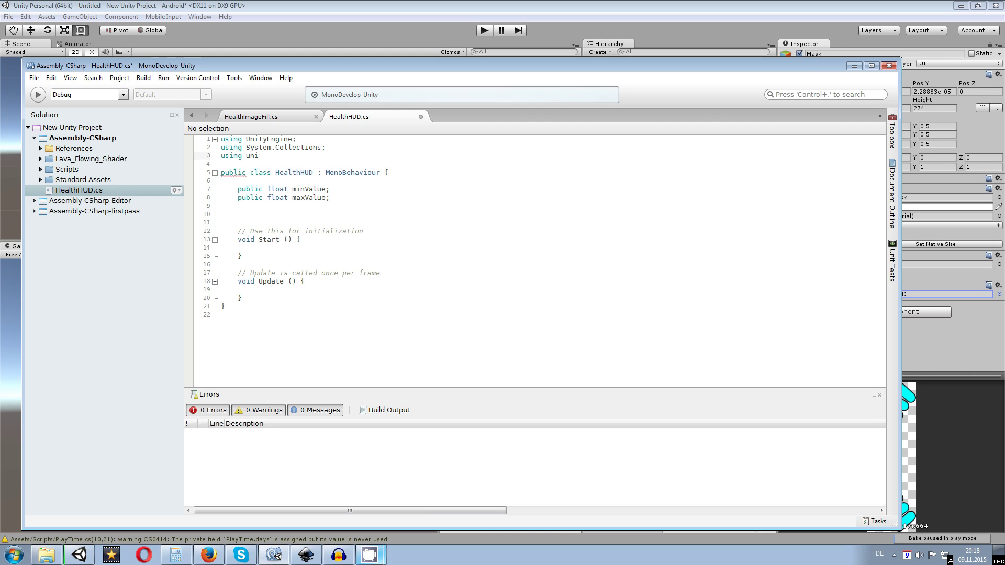
type("unity")
key("Down")
key("Down")
key("Return")
type(".")
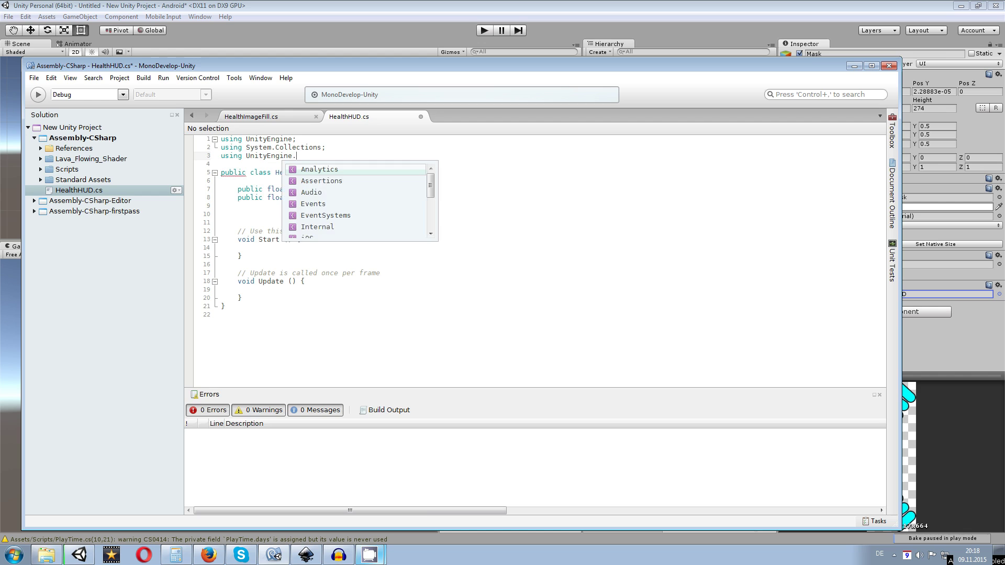
type("ui;")
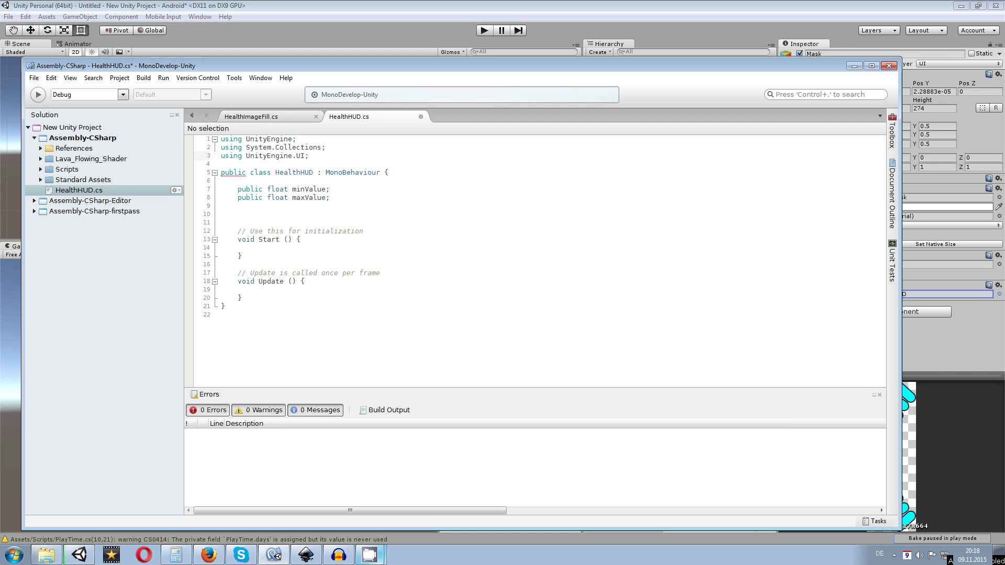
Declare a public Image variable named HealthBar below the minValue and maxValue fields.
left_click(329, 206)
key("Down")
type("pu")
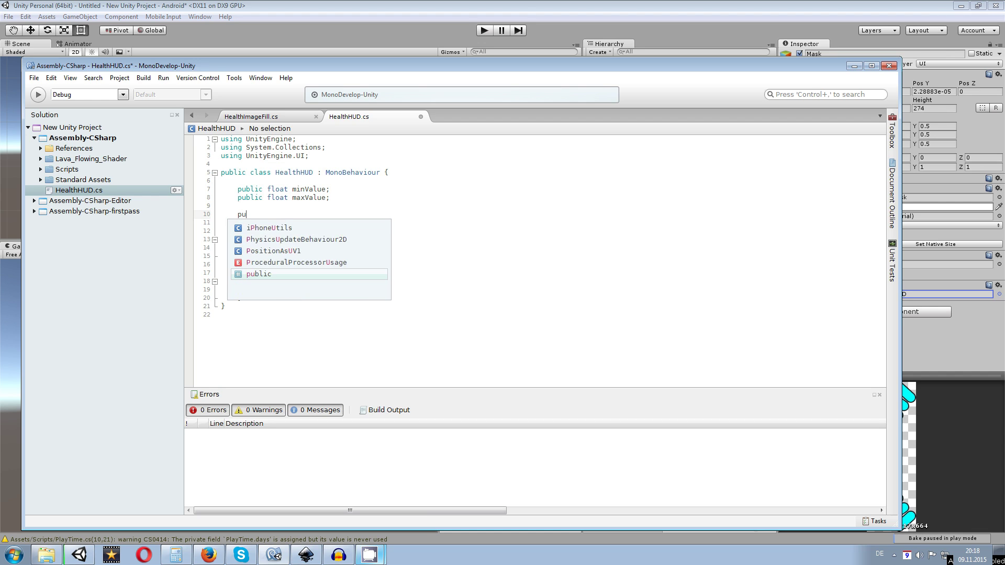
type("blic Image ")
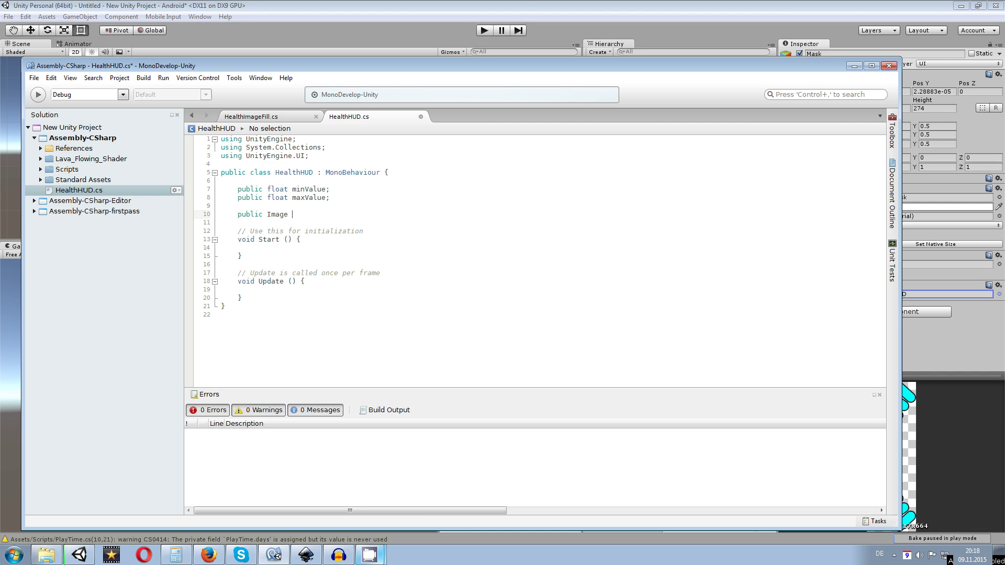
type("HealthBar;")
Declare a public float max_health initialised to 100f on the line below HealthBar.
key("Return")
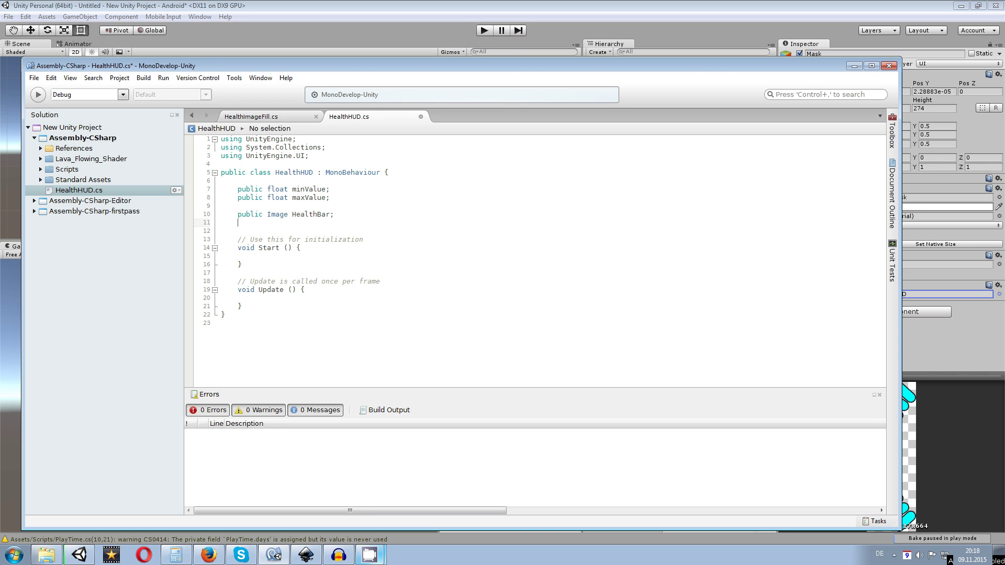
type("pu")
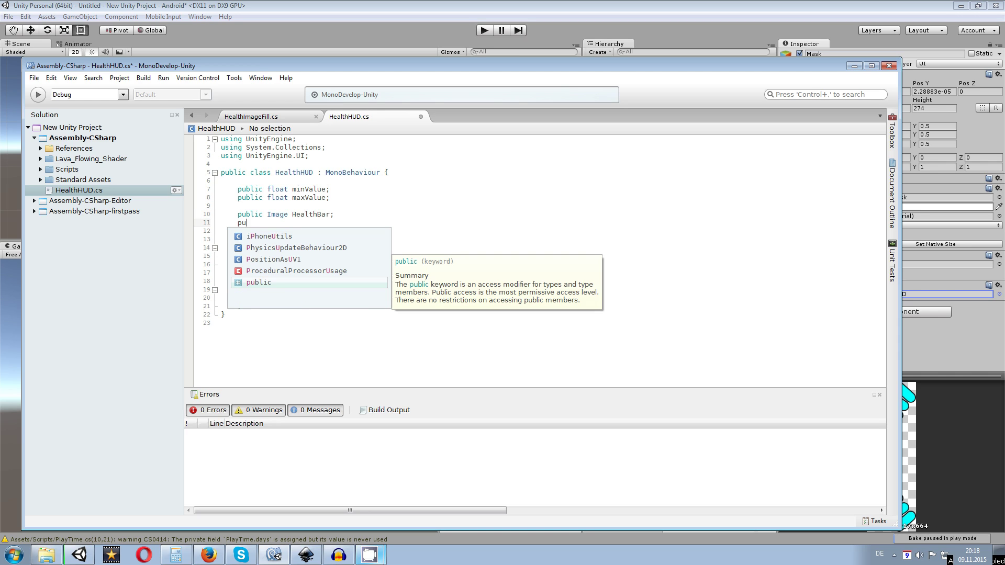
type("blic ")
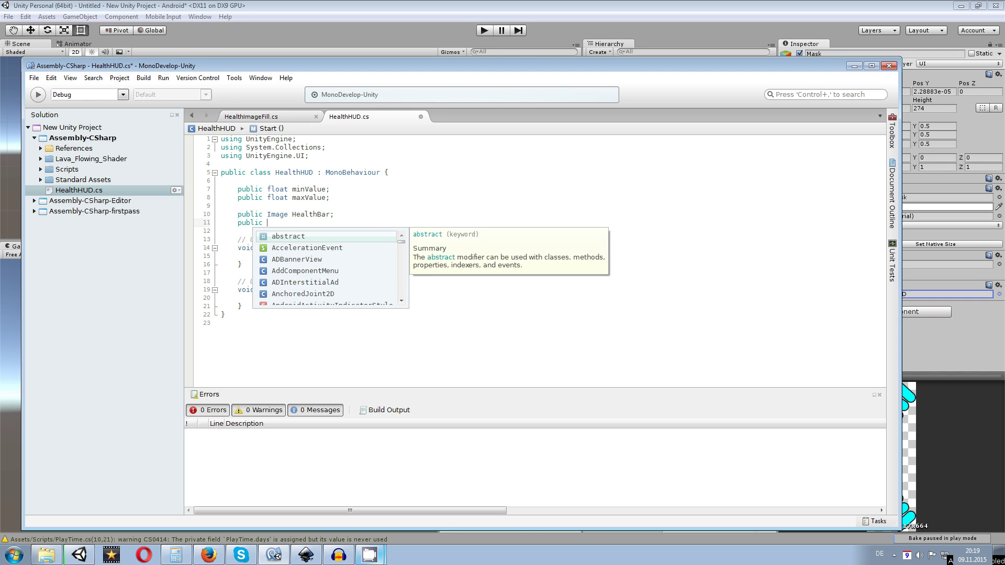
type("float max_health")
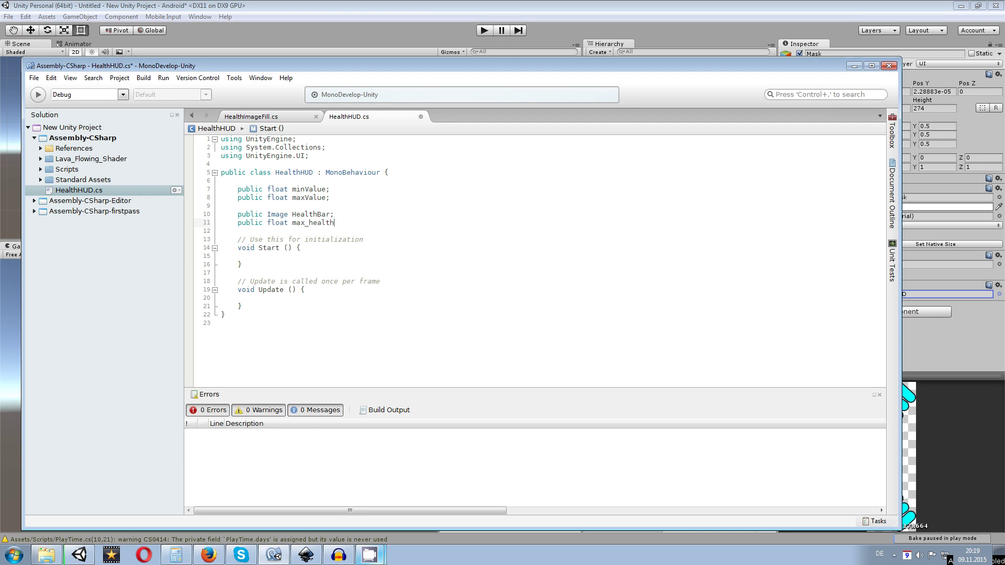
type(";")
key("Left")
type("= 100f")
key("End")
Declare a public float cur_health without an initial value below max_health.
key("Return")
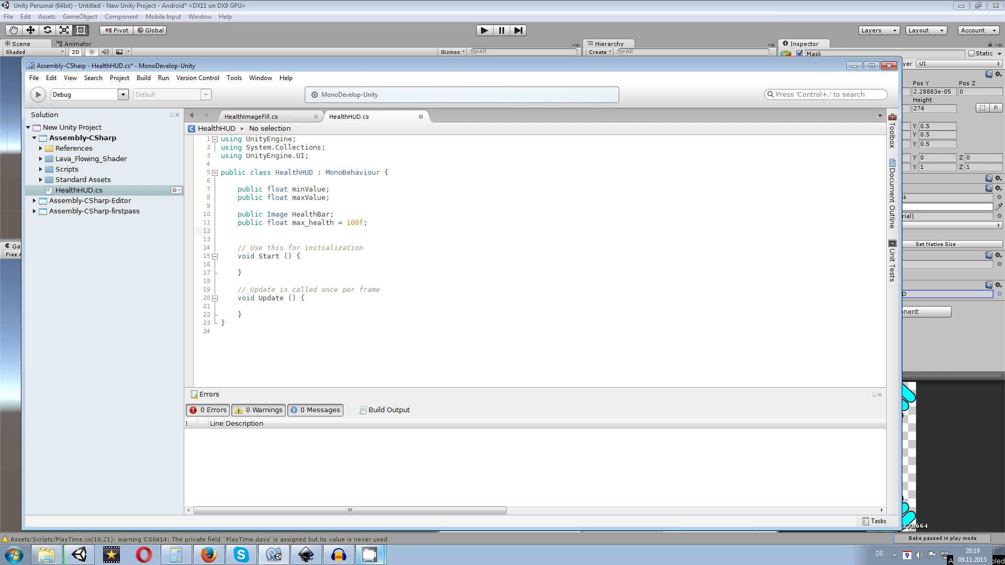
type("publi")
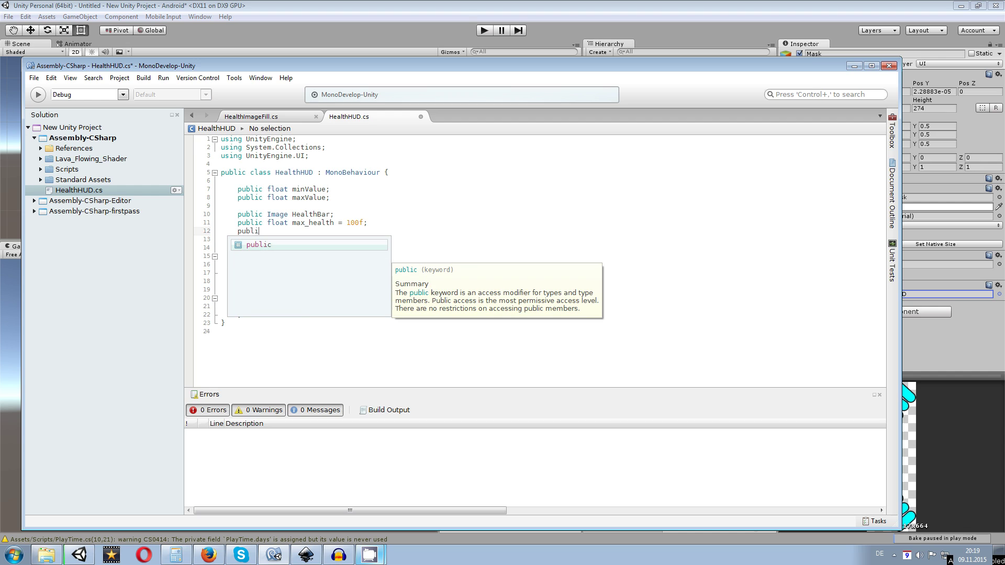
type("c floa")
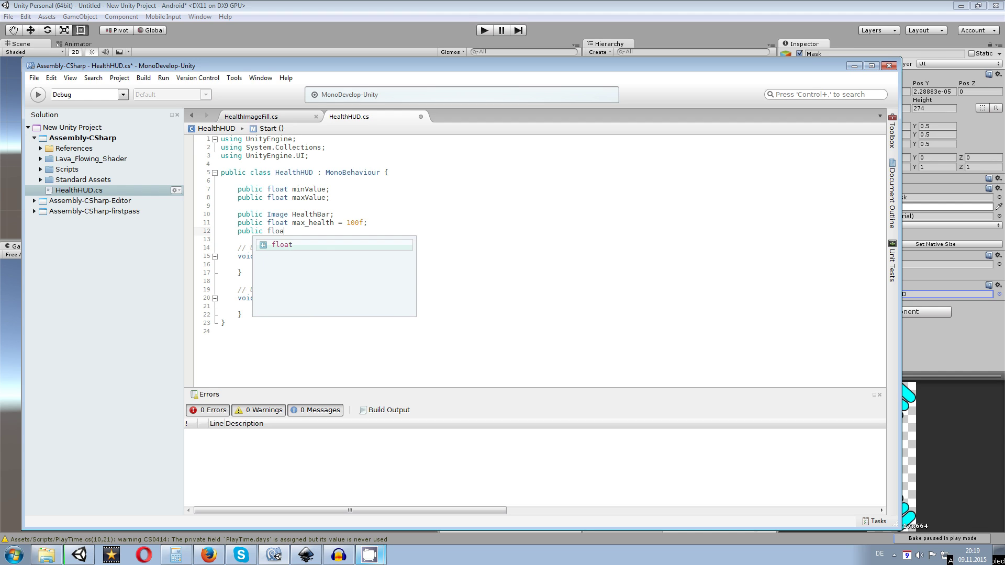
type("t cur")
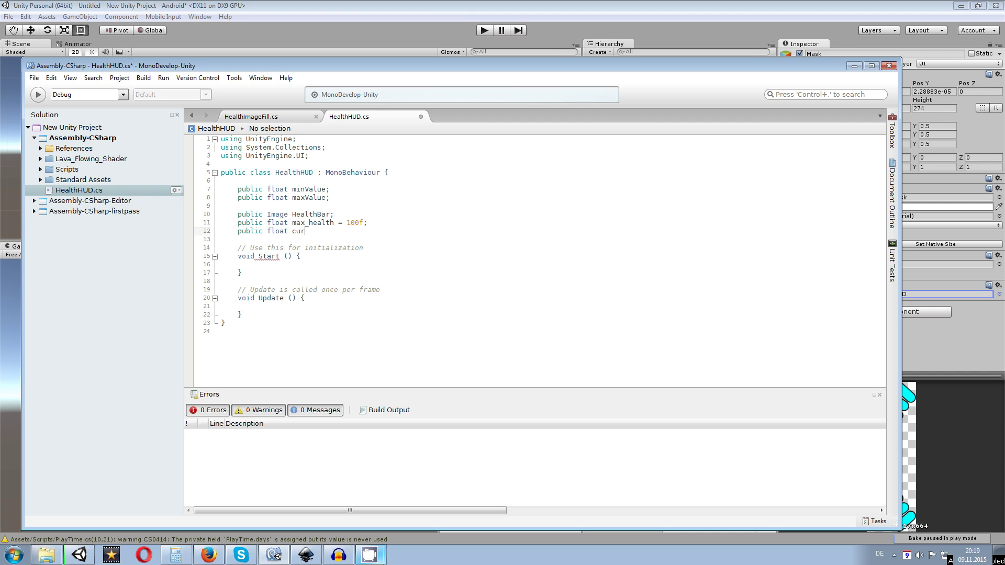
type("_health;")
left_click_drag(262, 231, 238, 231)
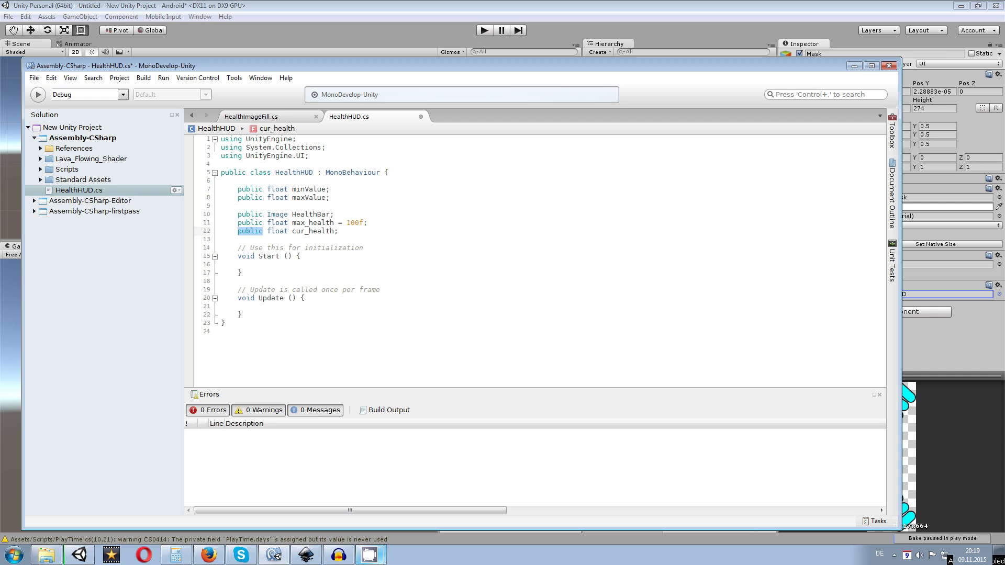
key("End")
Put the Start method's opening brace on its own line and add the statement "cur_health = maxValue;" inside the body.
left_click(304, 258)
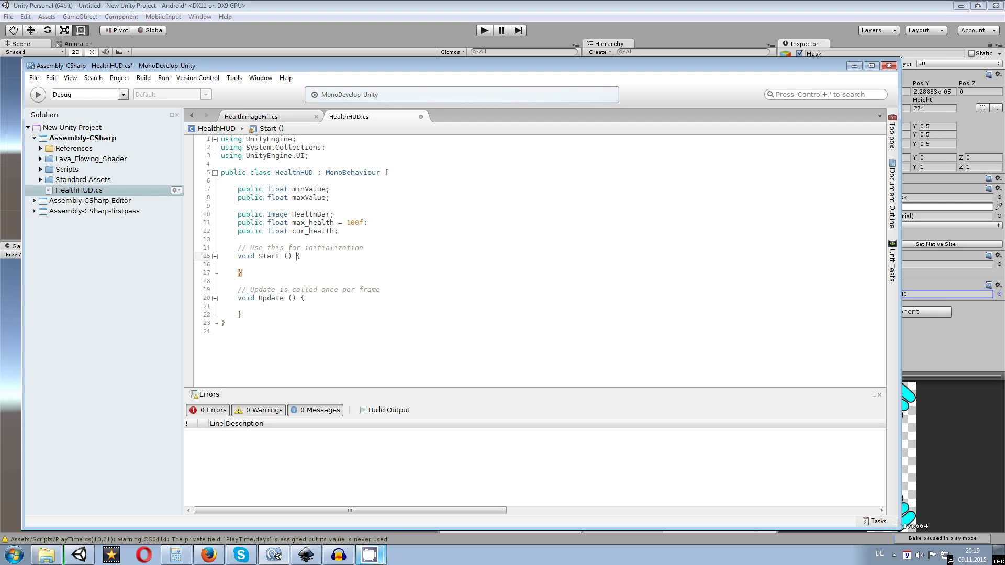
key("Return")
key("Down")
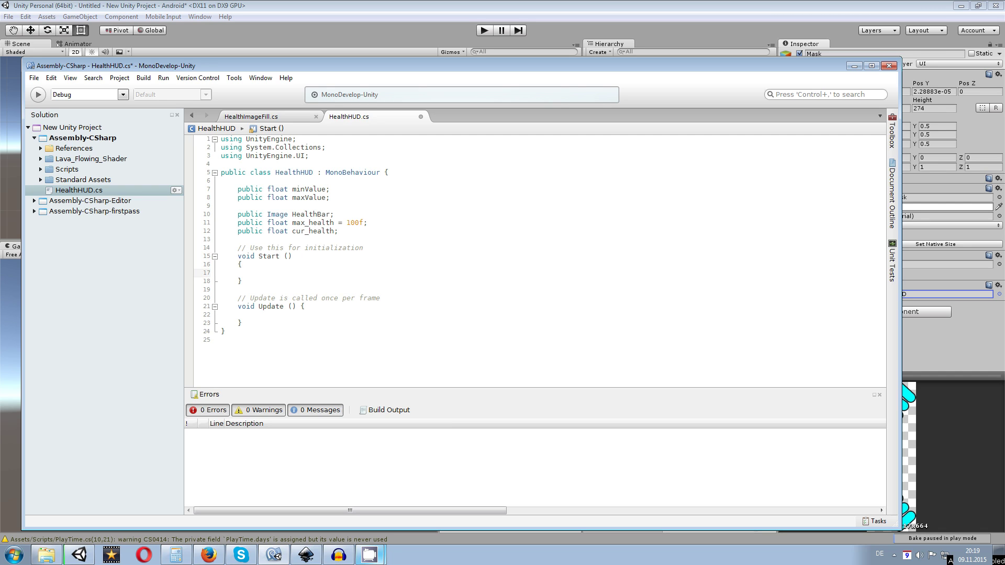
type("cur")
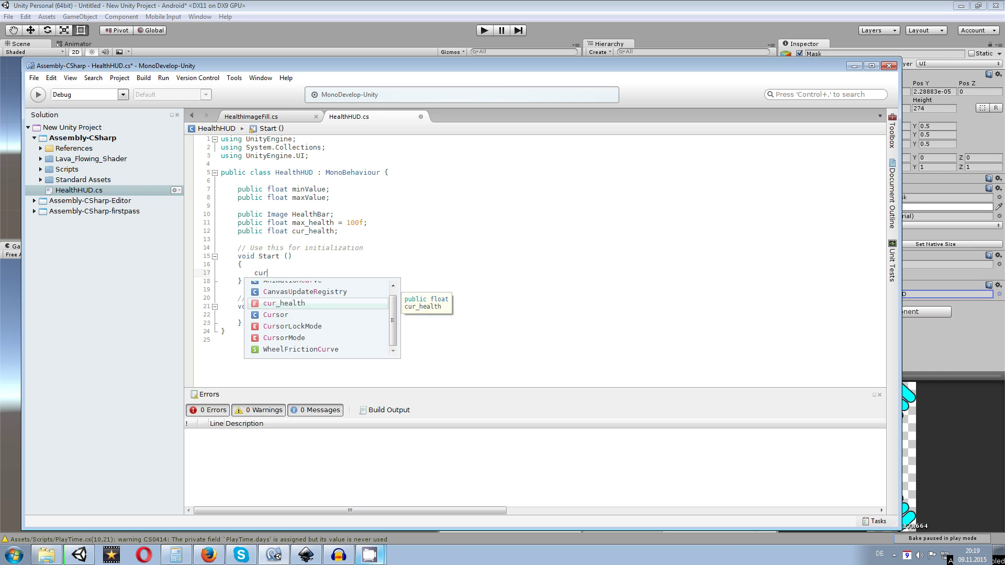
type("_health = ")
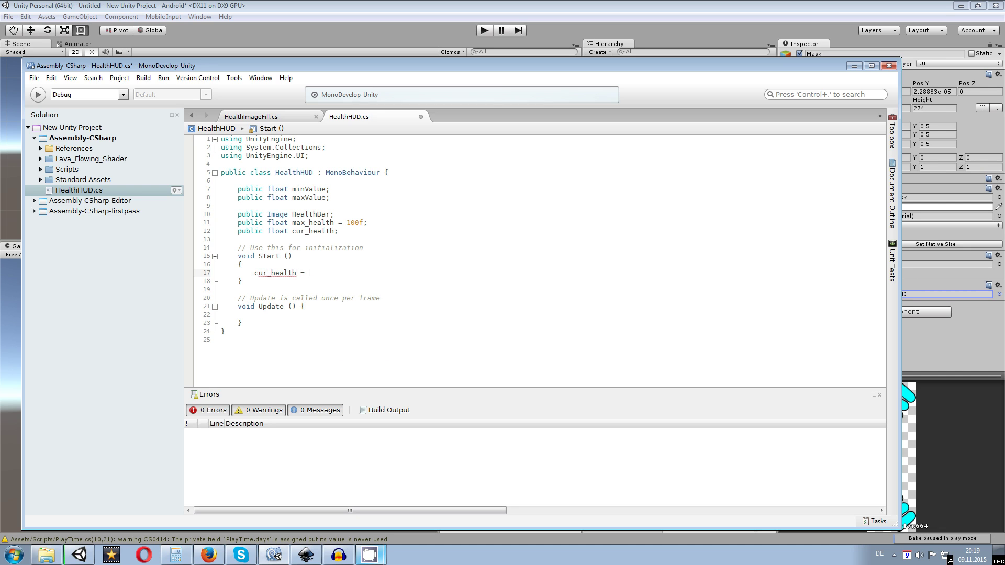
type("maxValue")
Delete the whole Update method together with its "Update is called once per frame" comment.
left_click(242, 323)
key("Return")
key("Return")
left_click_drag(242, 323, 221, 298)
key("BackSpace")
key("BackSpace")
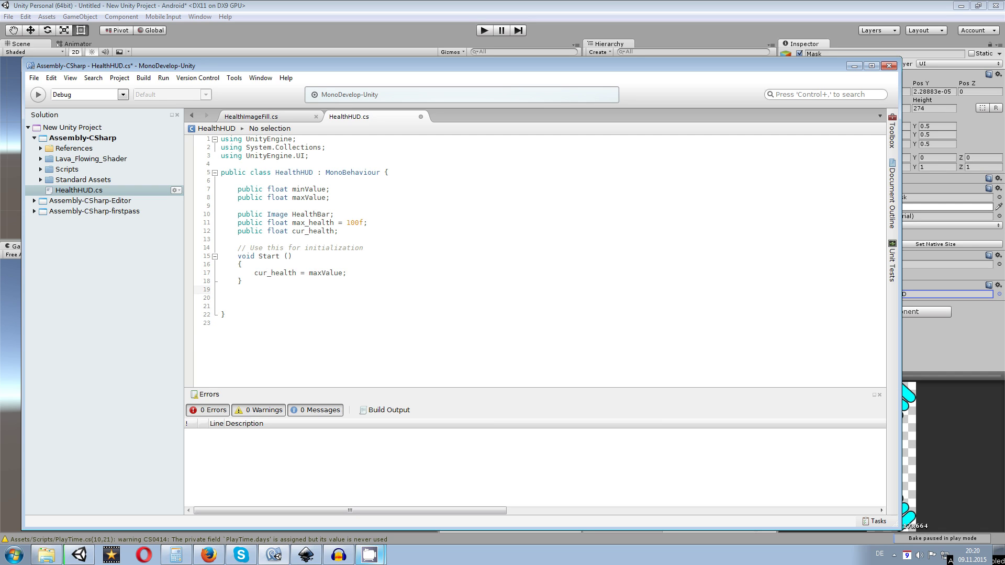
key("BackSpace")
Write "void decreaseHealth();" below the Start method, followed by an empty body in braces.
key("Down")
key("Down")
type("void decreaseHealth();")
key("Return")
type("{")
type("}")
key("Return")
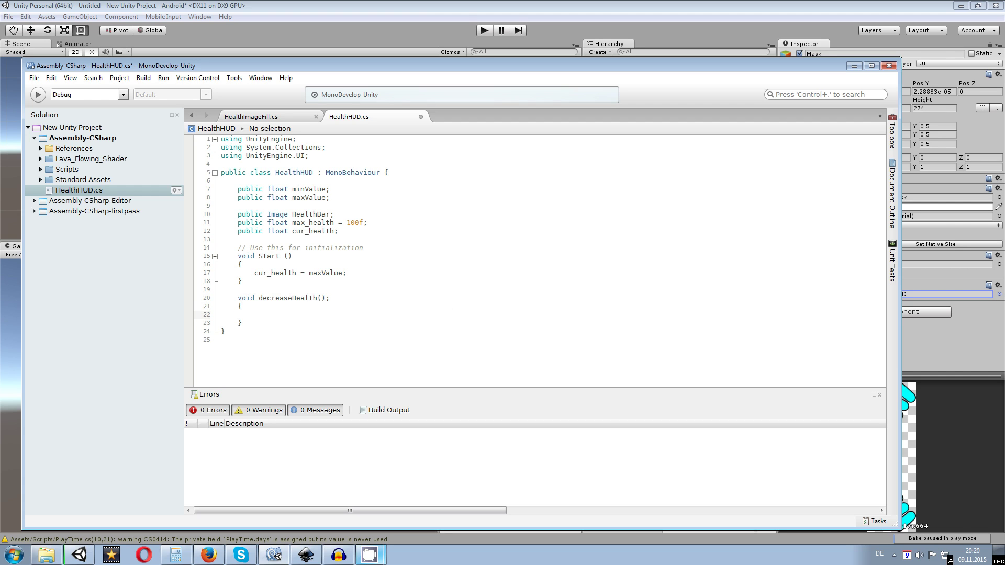
Add the statement "cur_health -= 5f;" inside the decreaseHealth body and build the project.
type("cur")
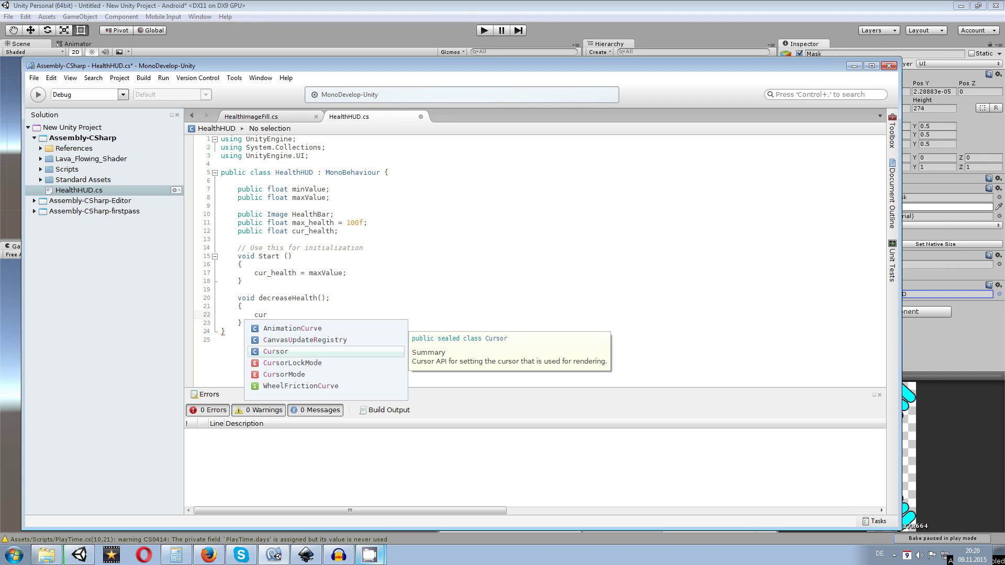
type("_")
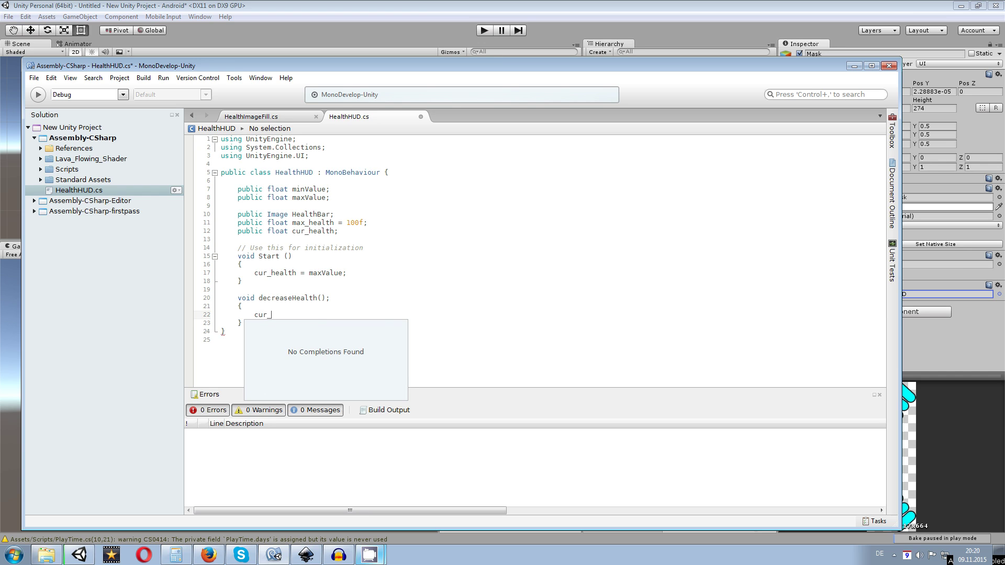
key("BackSpace")
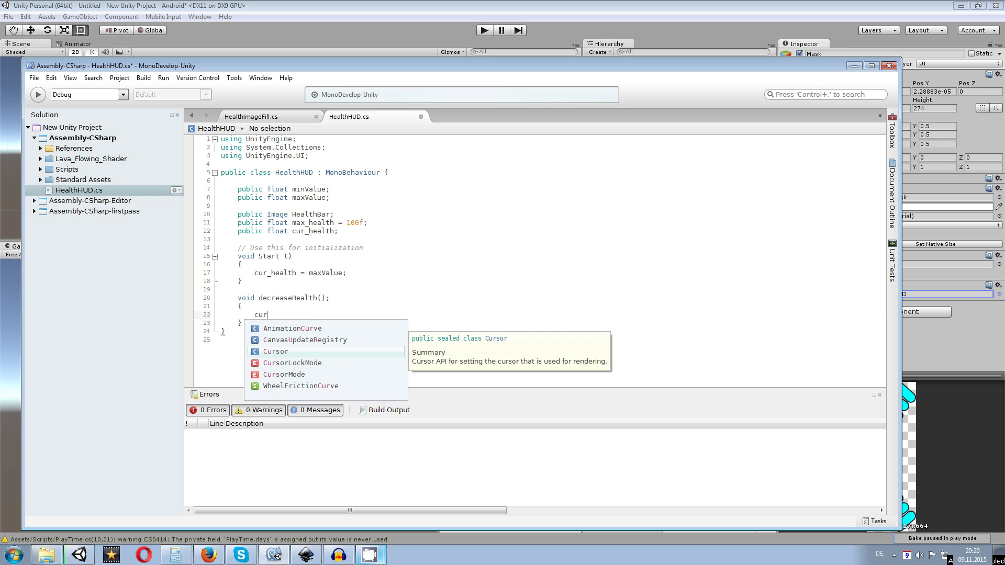
type("_")
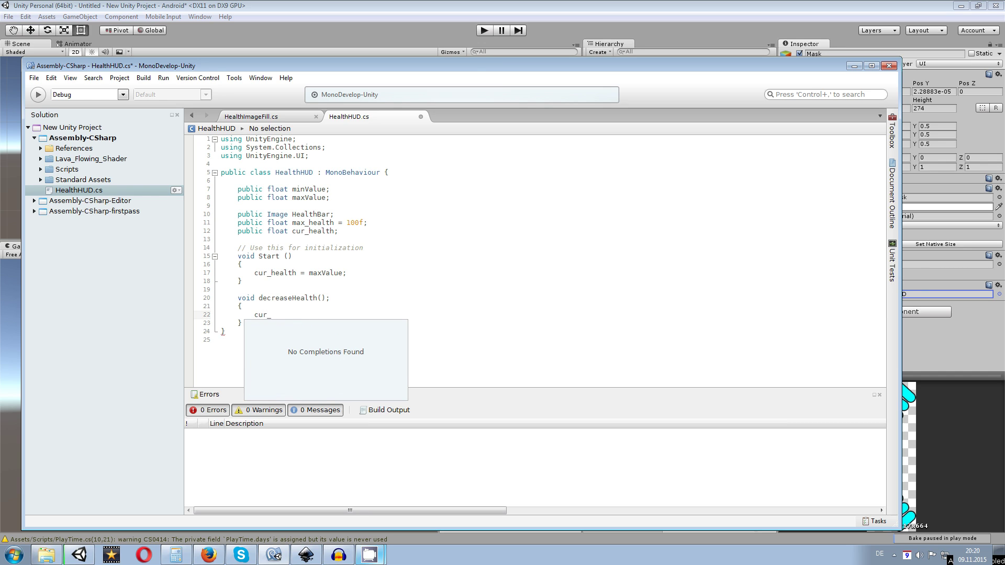
type("health")
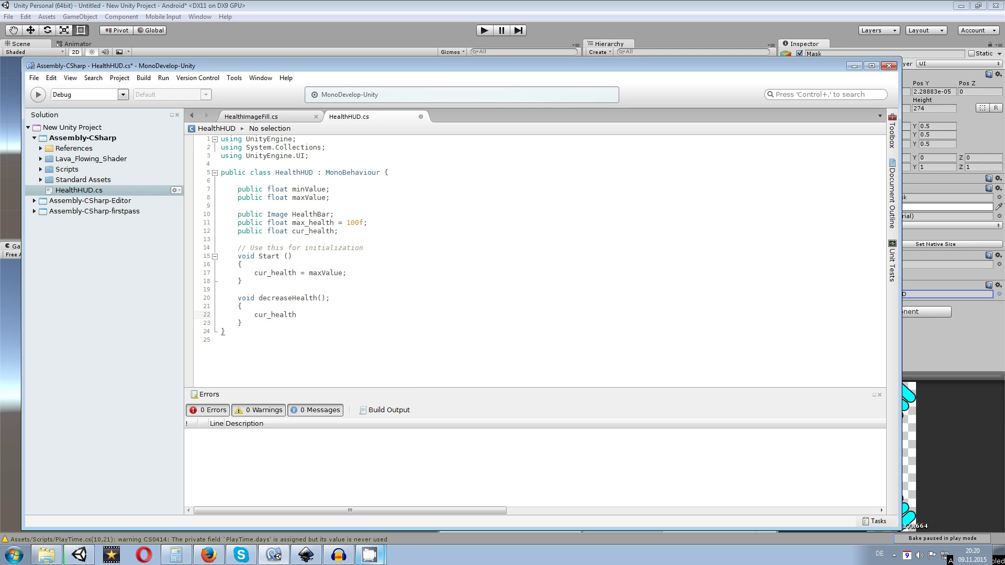
type(" -=5f;")
left_click(309, 315)
key("F8")
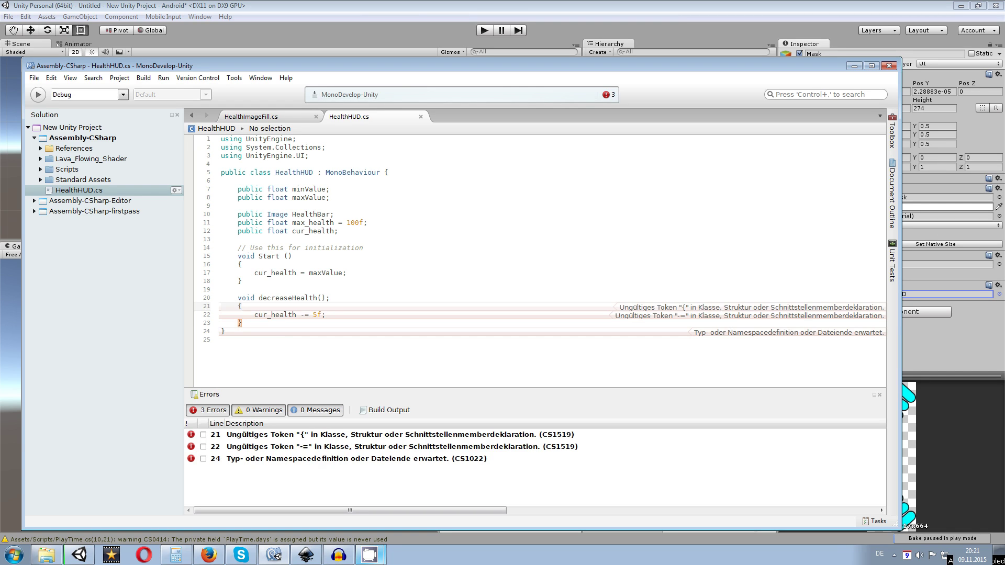
Remove the semicolon after the decreaseHealth() method header and rebuild the project.
left_click(330, 298)
key("BackSpace")
left_click(326, 314)
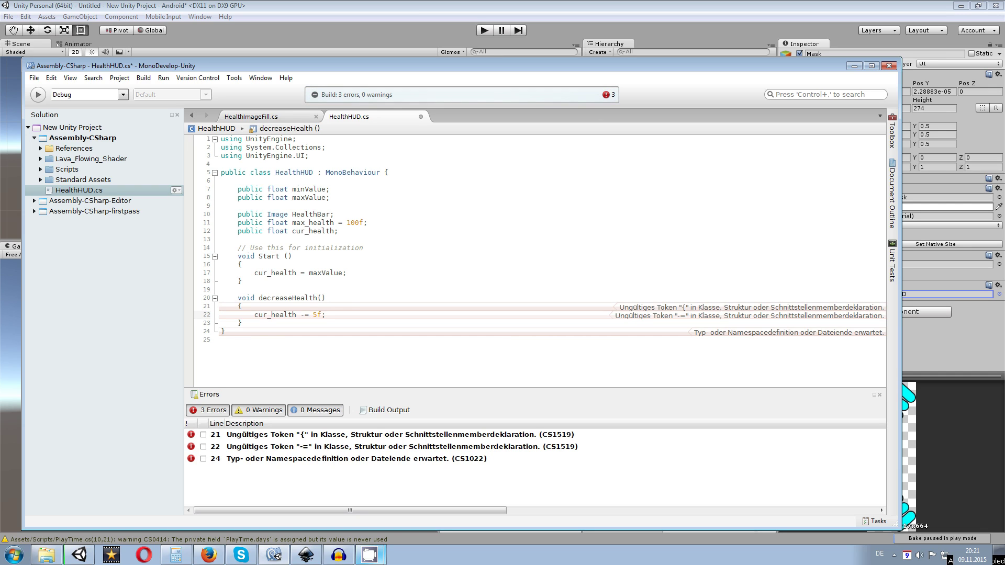
key("F8")
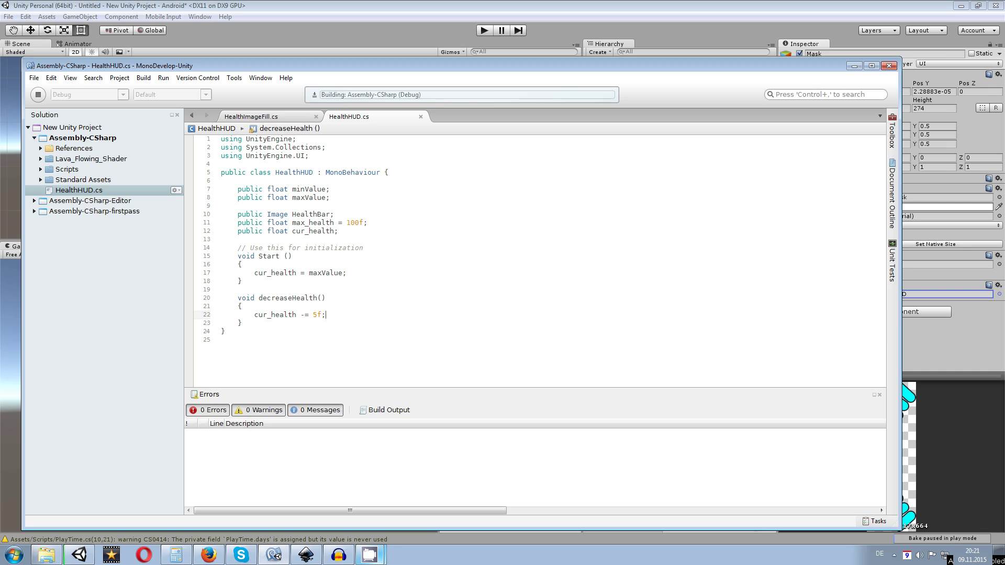
Insert an empty line below the cur_health subtraction in the decreaseHealth method.
left_click(243, 323)
key("Left")
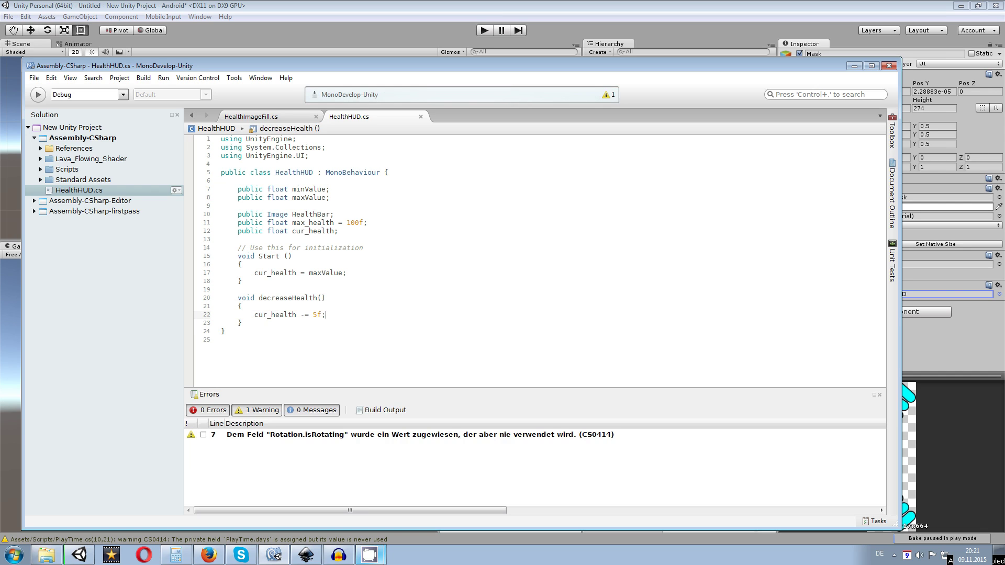
key("Return")
Add an empty method "void SetHealth()" with its braces on separate lines below decreaseHealth.
left_click(243, 331)
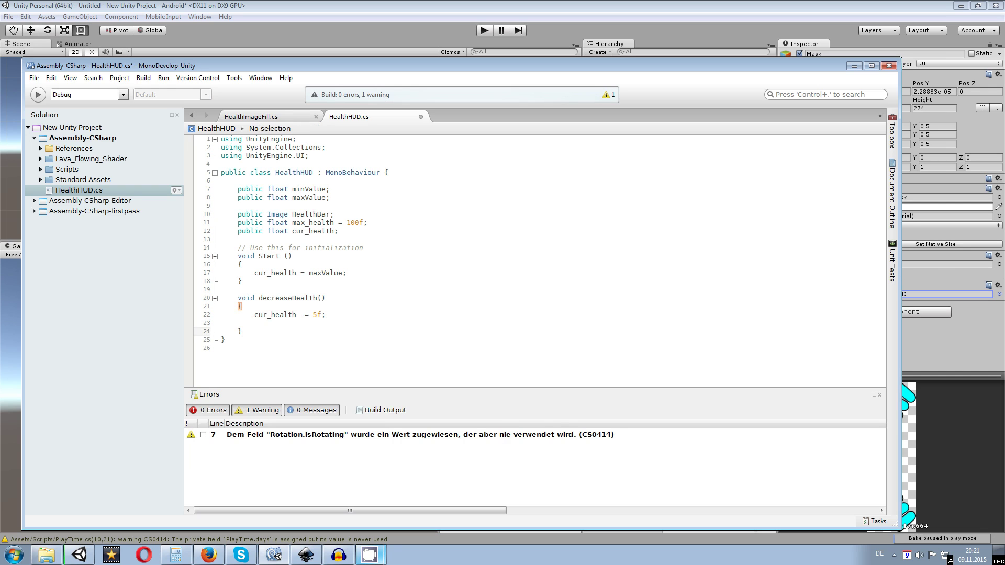
key("Return")
key("Return")
type("voi")
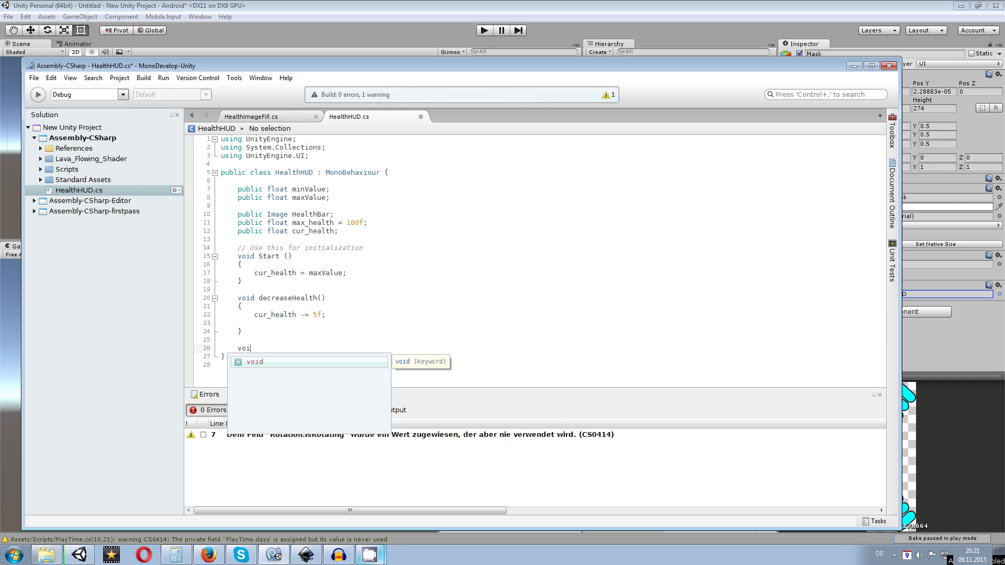
type("d Seth")
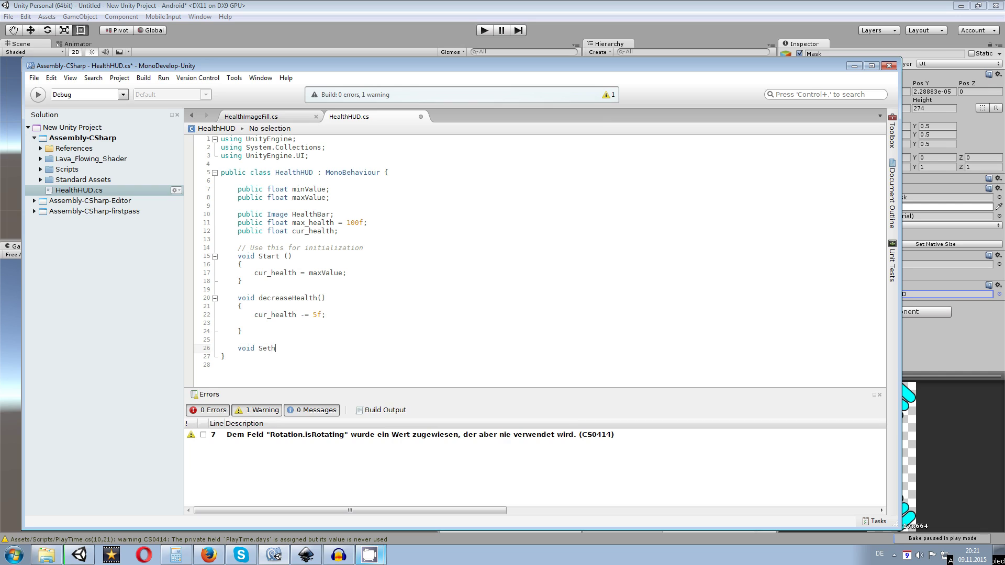
type("ealthB")
key("BackSpace")
key("BackSpace")
key("BackSpace")
type("th")
key("Left")
key("BackSpace")
type("H()")
key("Return")
type("{")
key("Return")
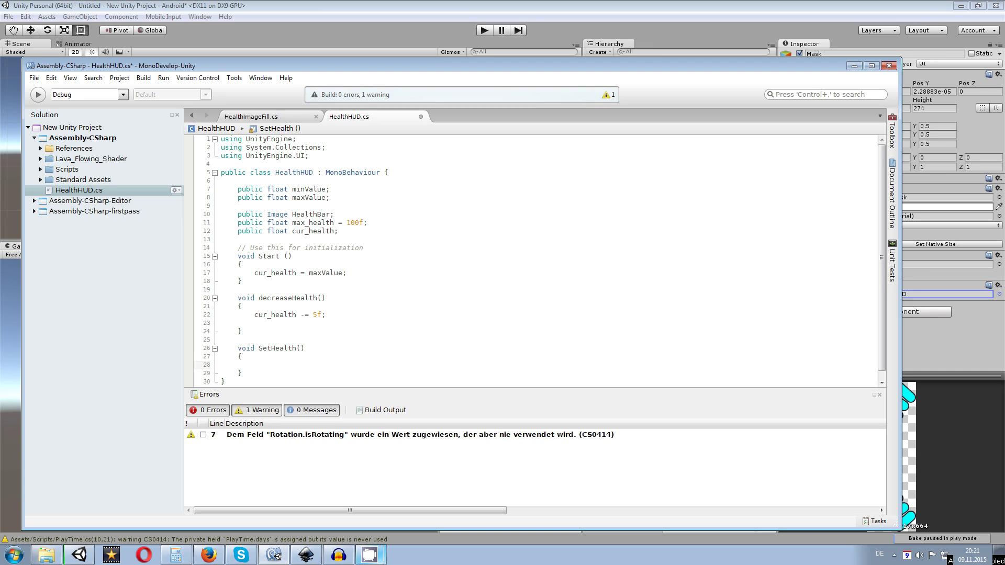
Call SetHealth(); on the empty line below the subtraction in decreaseHealth.
scroll(314, 348, "down", 1)
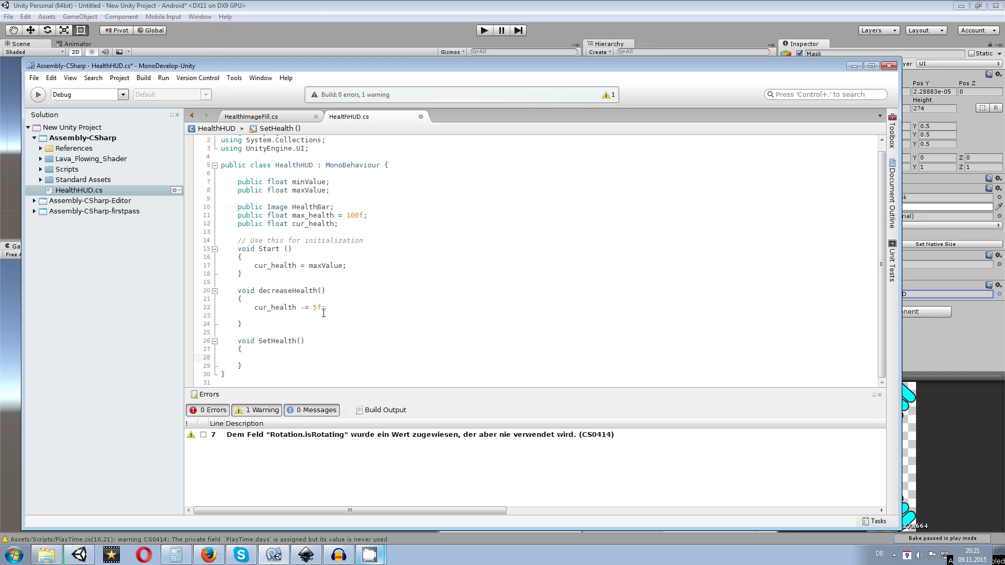
left_click(306, 316)
type("set")
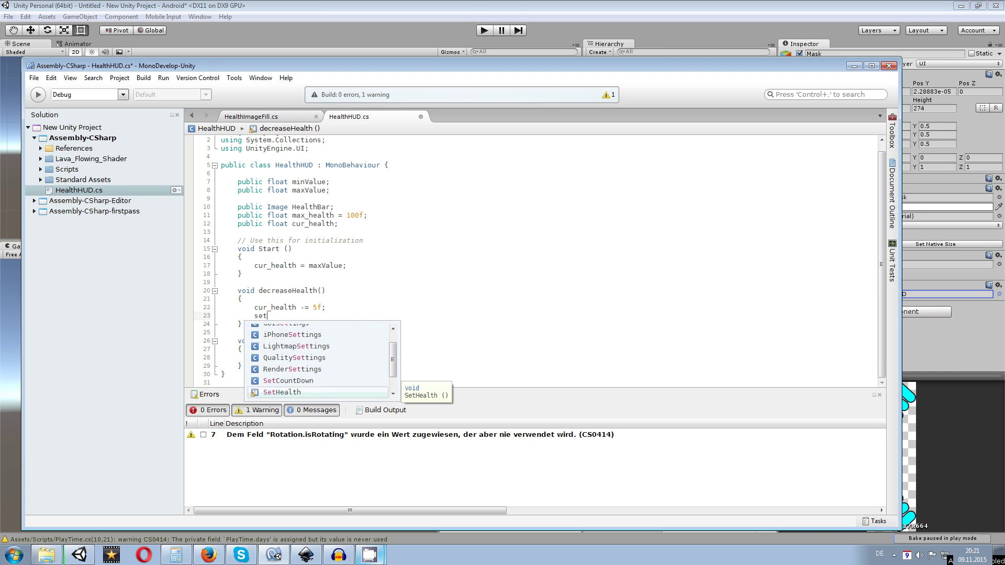
key("Return")
type("();")
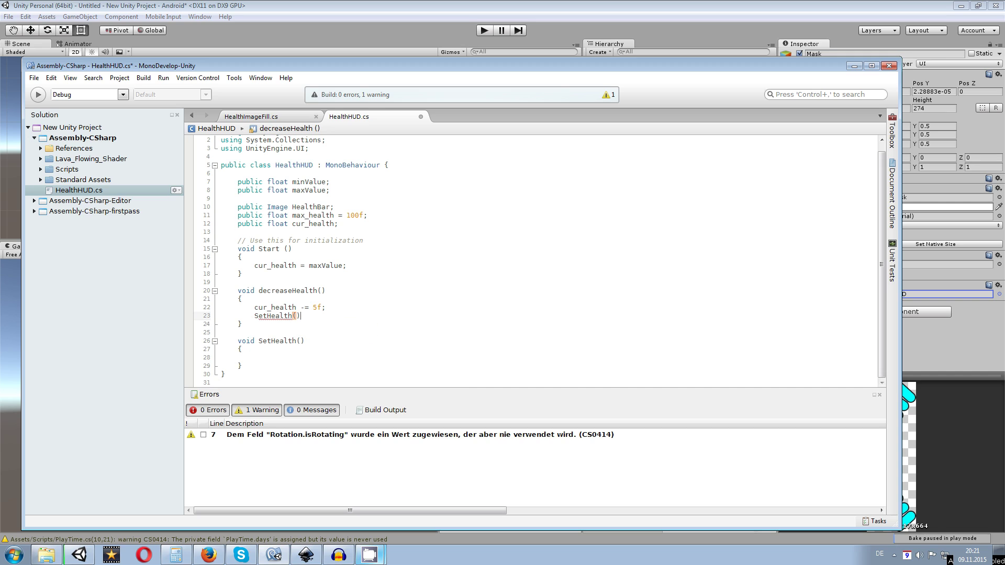
Call SetHealth(); in the Start method, leaving one empty line below the cur_health assignment.
left_click(349, 258)
left_click(348, 266)
key("Return")
key("Return")
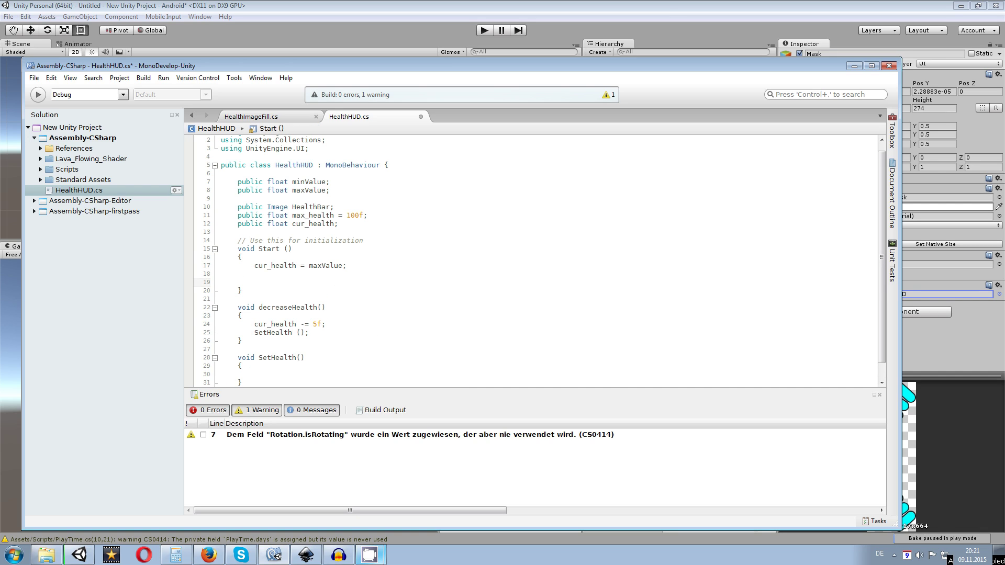
type("Set")
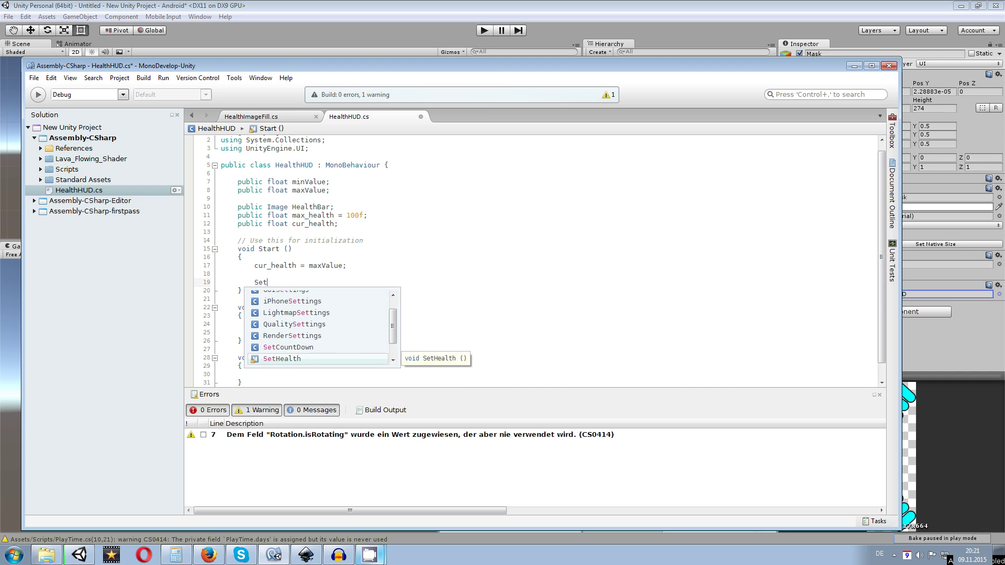
key("Return")
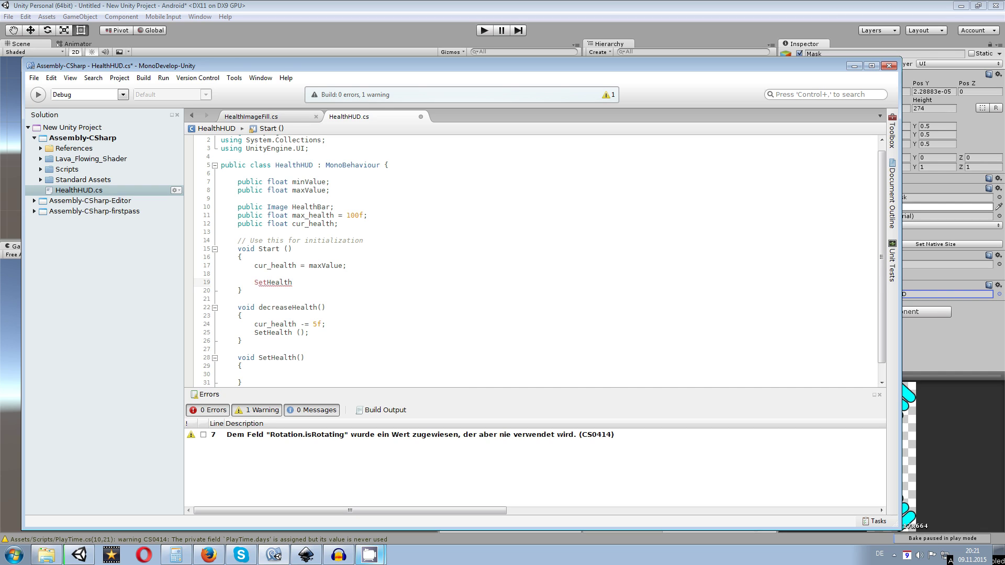
type("();")
Start an InvokeRepeating call with an empty string argument between the cur_health assignment and the SetHealth call in Start.
key("Up")
type("in")
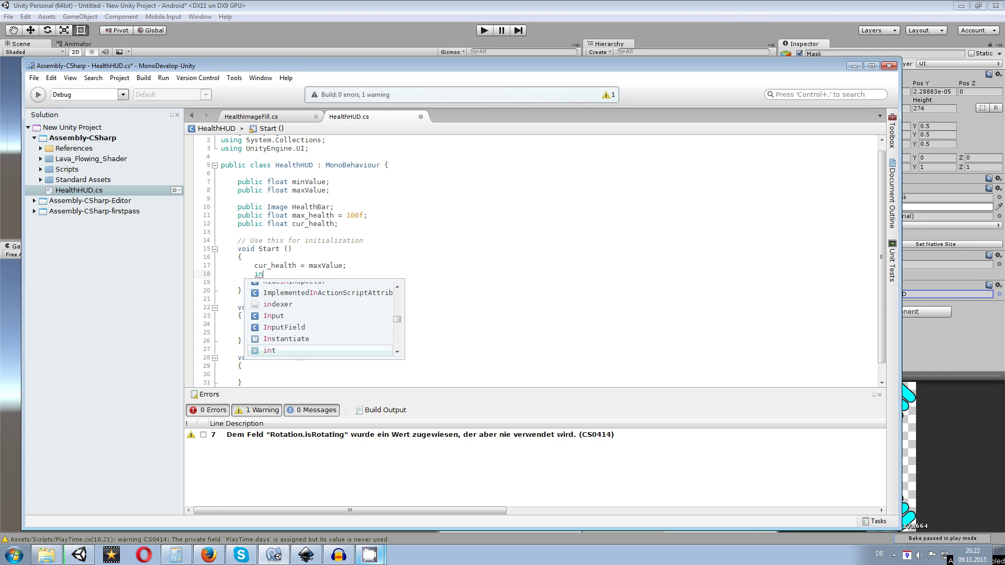
type("vork")
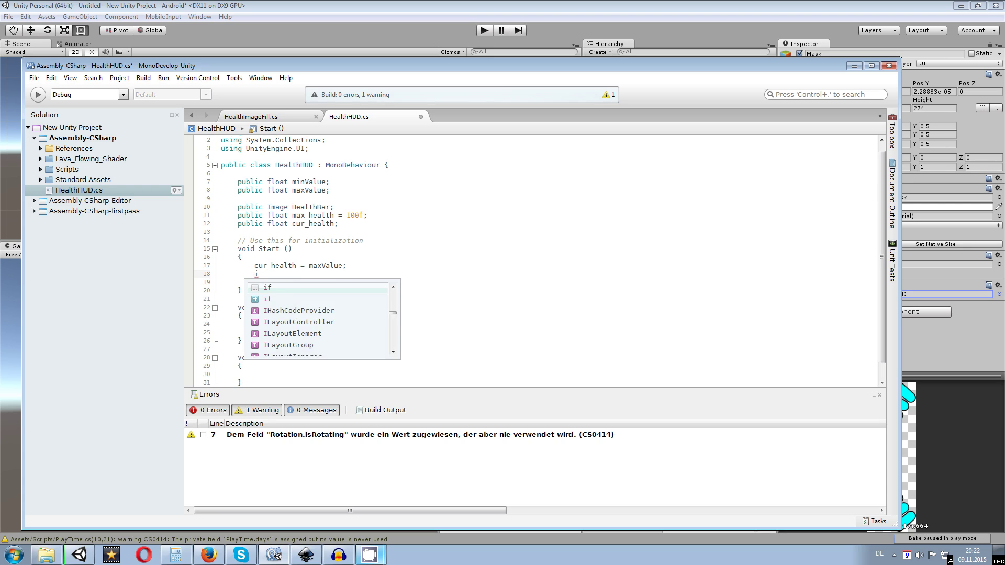
key("BackSpace")
key("Return")
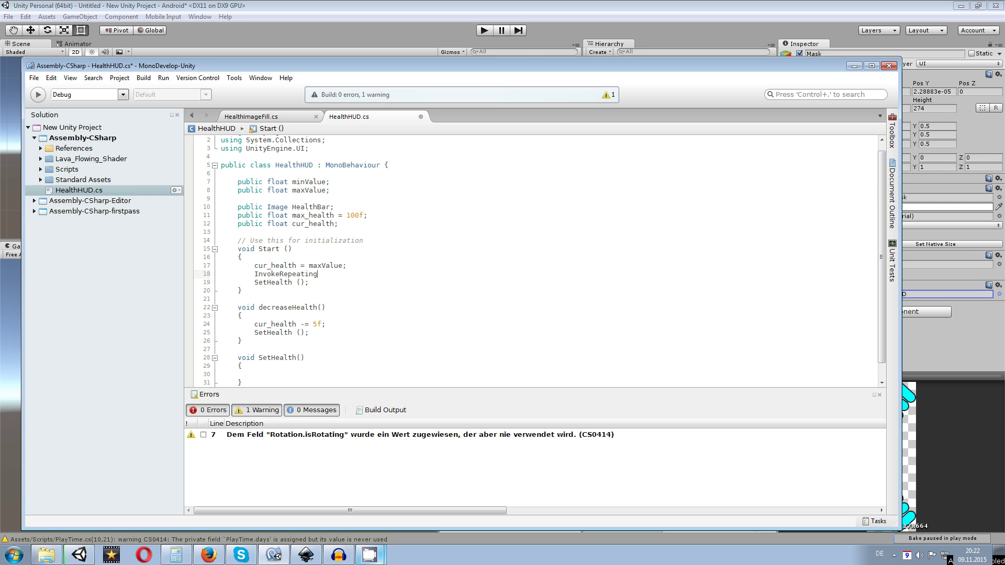
type("(")
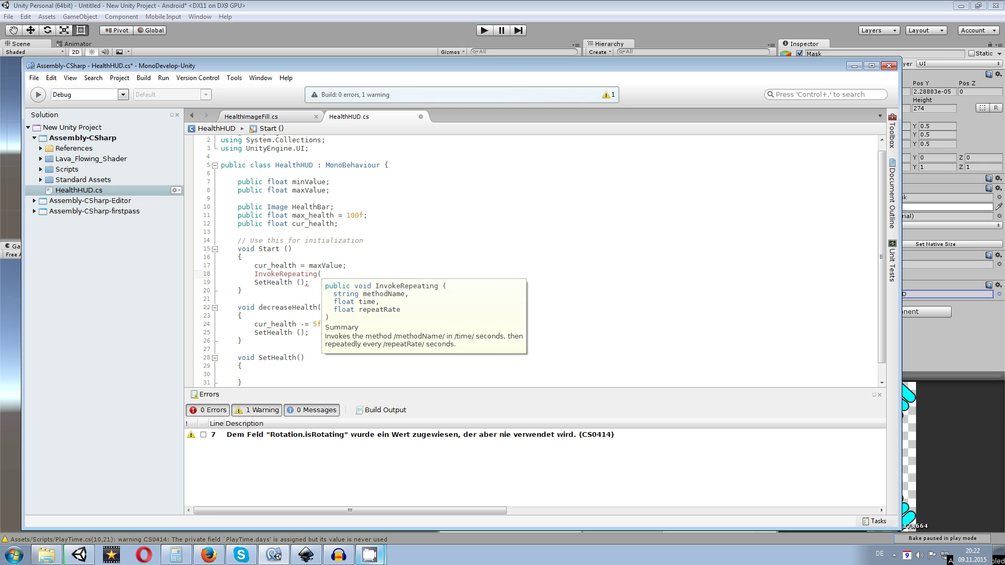
type(")")
type("\"")
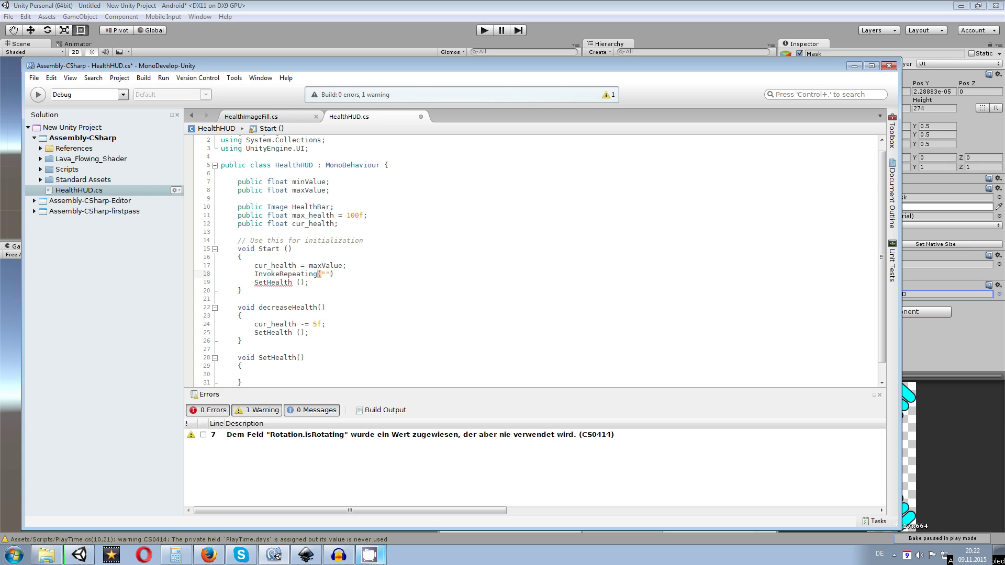
Complete the InvokeRepeating call with the copied method name "decreaseHealth", a time of 1f and a repeat rate of 1f, ending with a semicolon.
left_click_drag(326, 308, 261, 310)
key("ctrl+c")
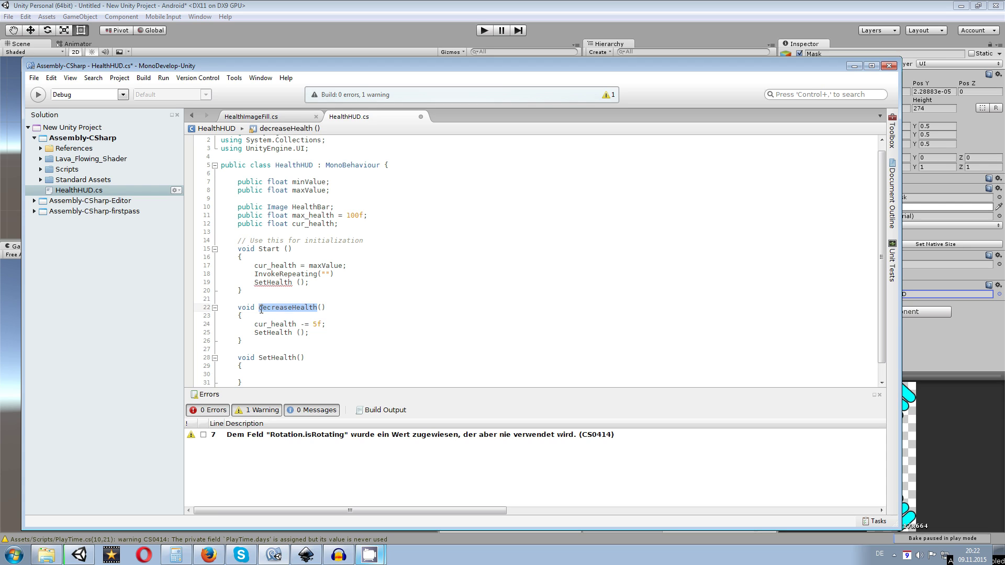
left_click(326, 275)
key("ctrl+v")
key("Right")
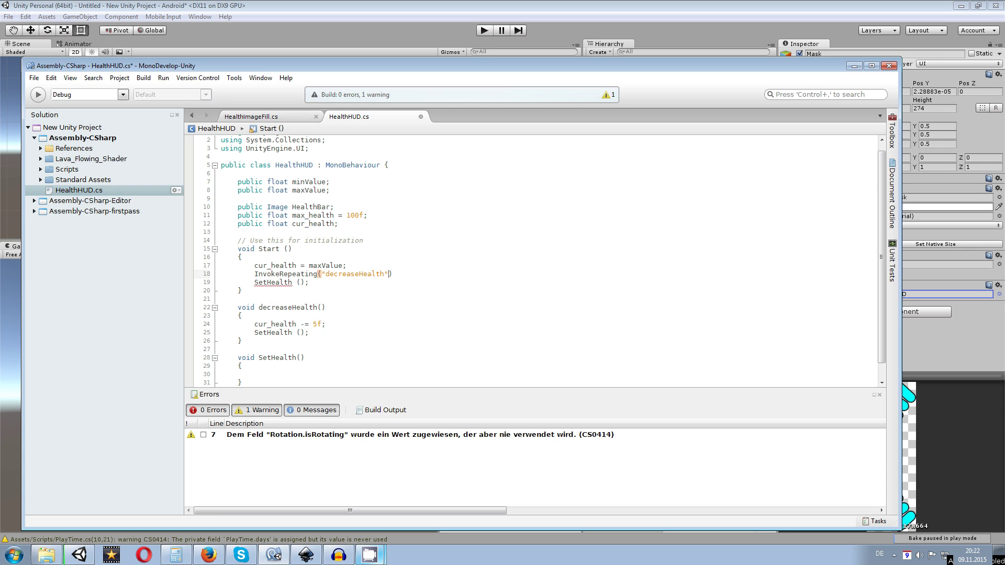
type(", ")
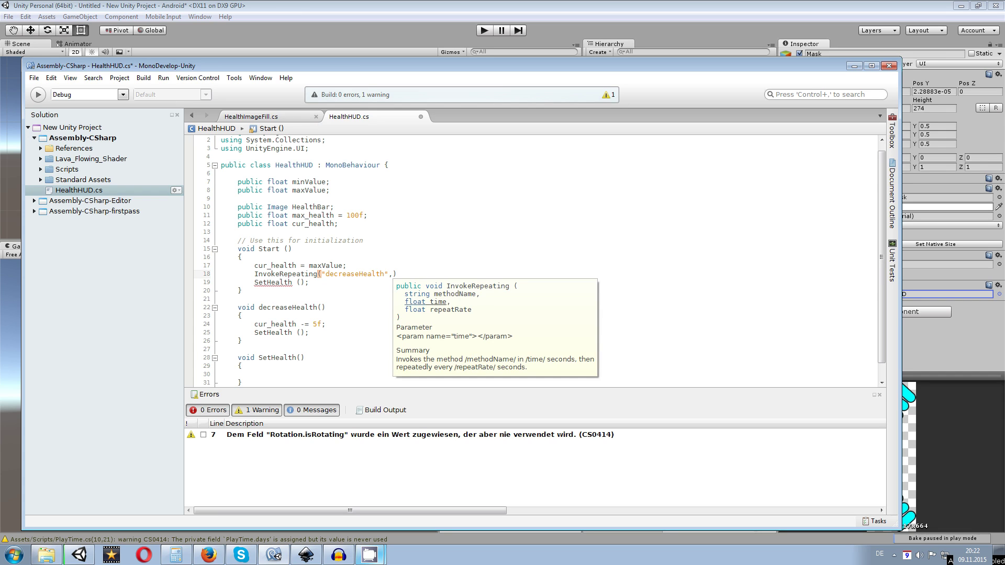
type("1f, ")
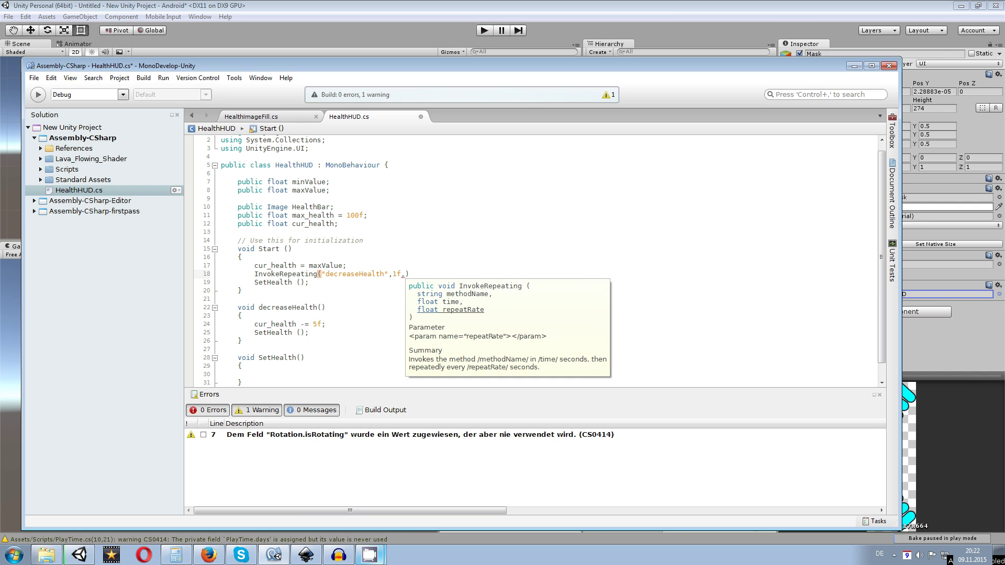
type("1f);")
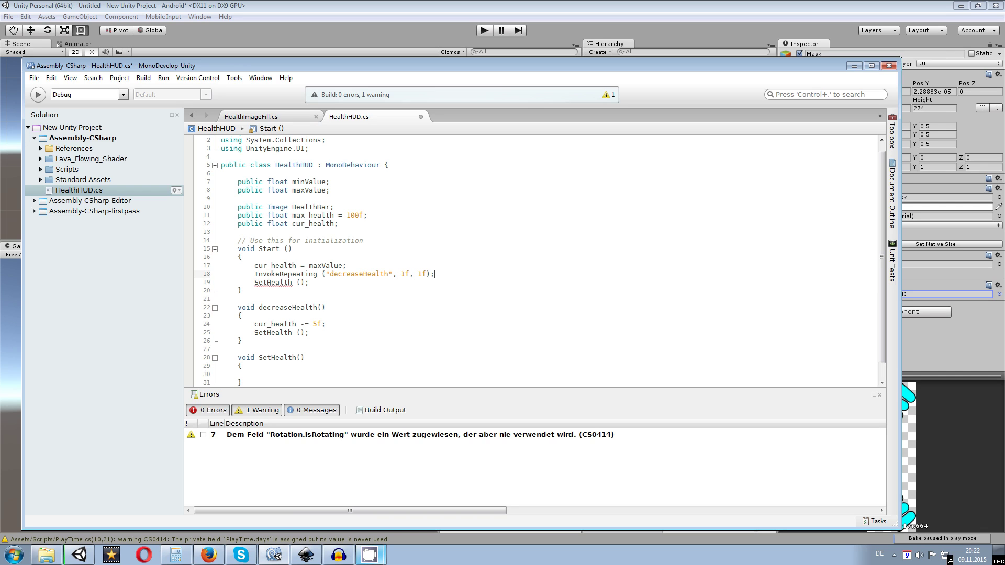
left_click(326, 325)
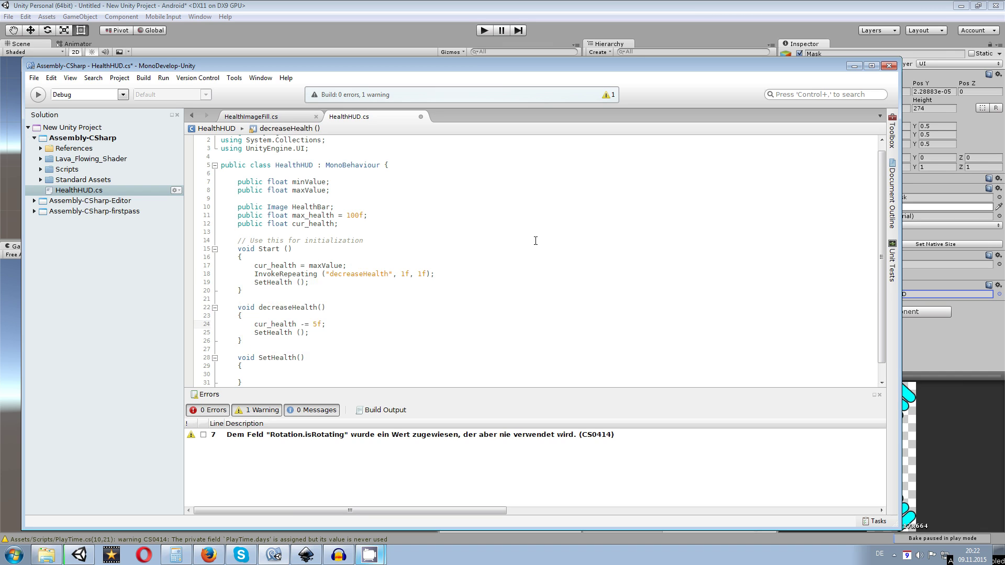
scroll(486, 262, "down", 1)
left_click(341, 316)
left_click(435, 257)
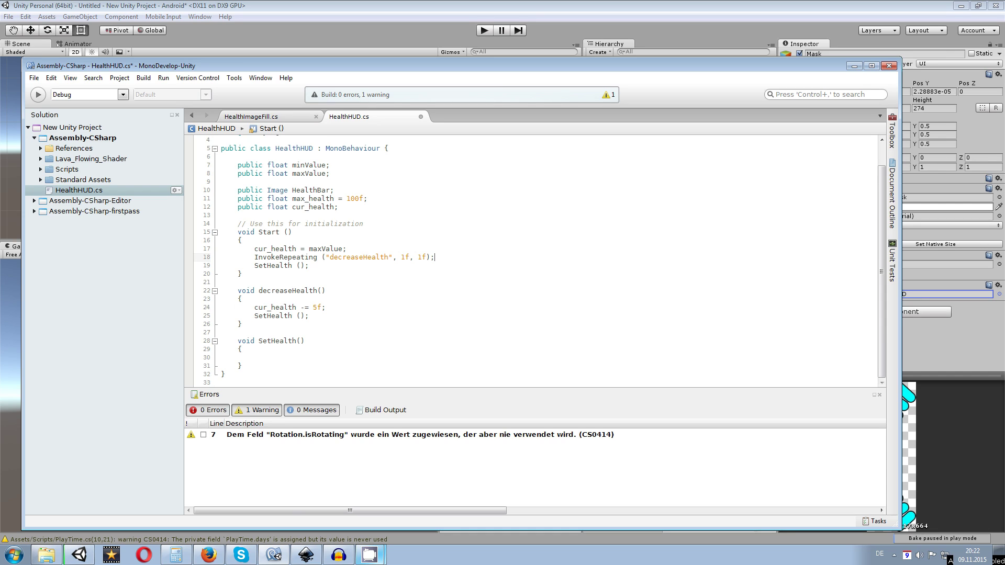
left_click(255, 358)
left_click(238, 341)
type("public")
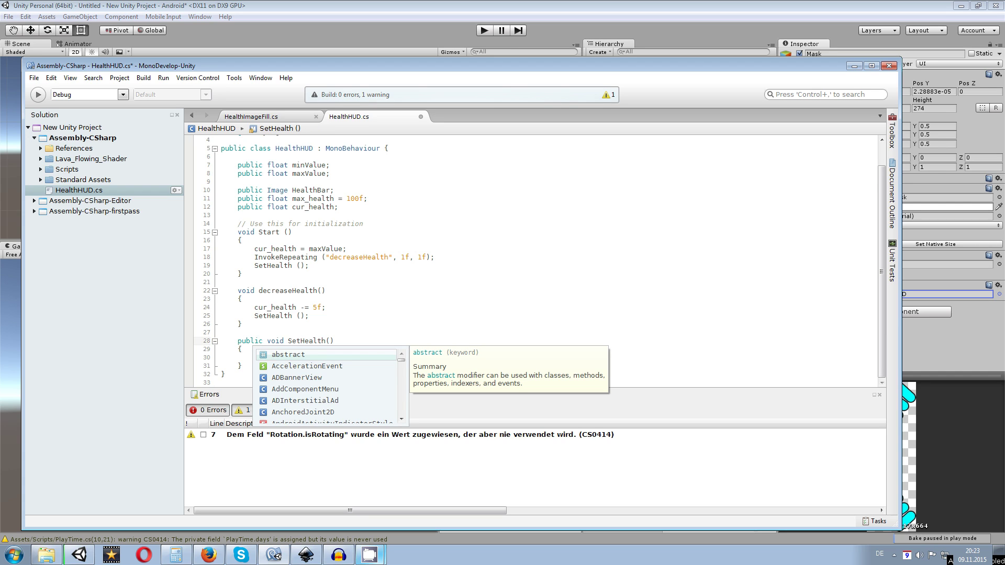
left_click(316, 300)
left_click_drag(268, 341, 238, 340)
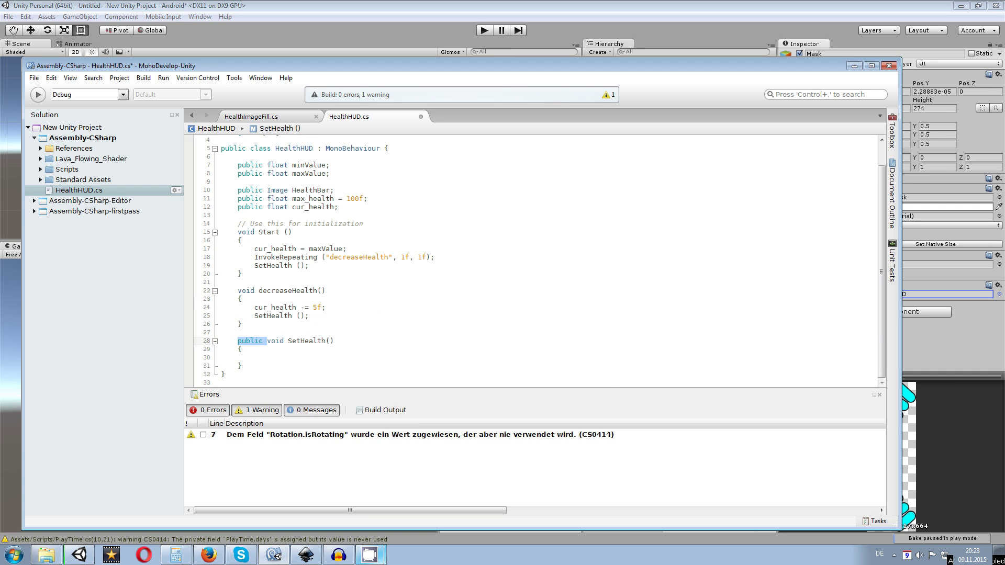
key("BackSpace")
Start the declaration float calc_health = on the empty line inside the SetHealth method.
key("Down")
key("Down")
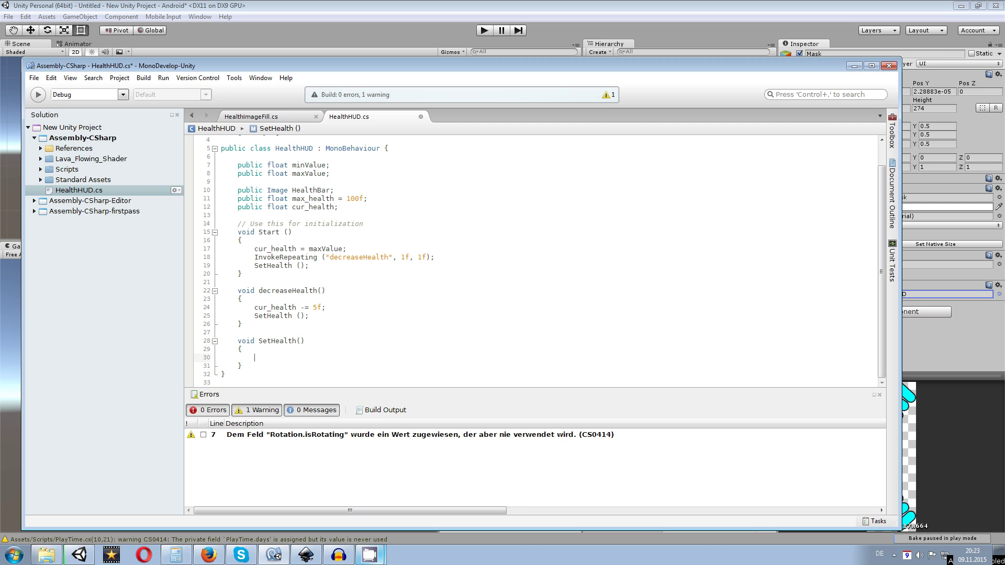
type("float calc_health =")
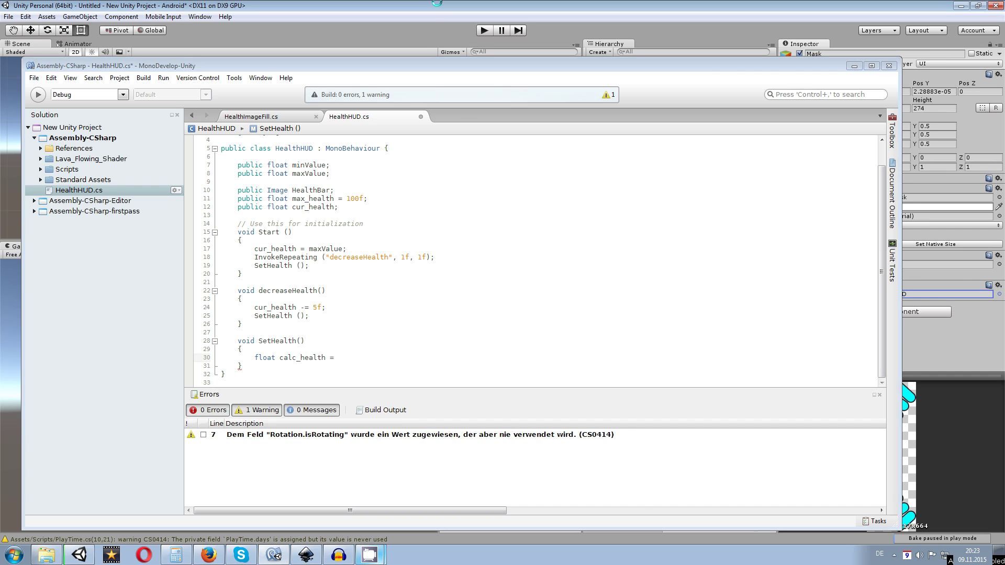
Switch to Unity, select the HealthBar object to view its Image fill settings, and return to the HealthHUD script in MonoDevelop.
key("alt+Tab")
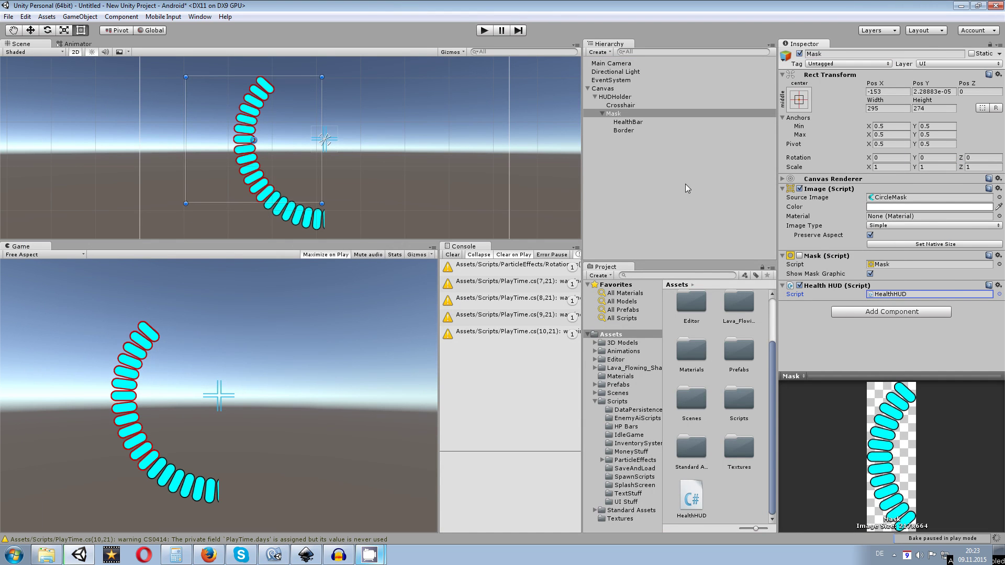
left_click(675, 122)
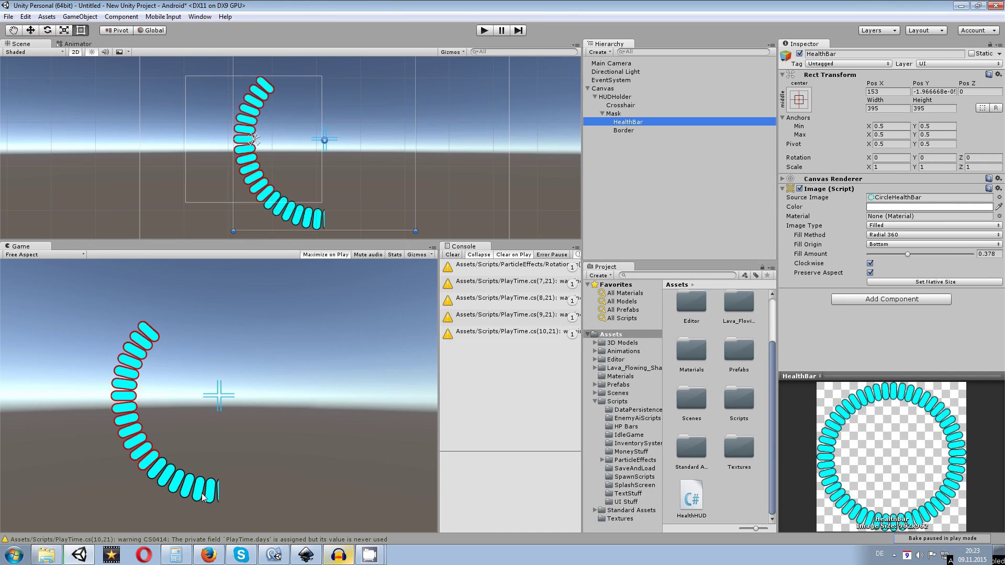
left_click(274, 554)
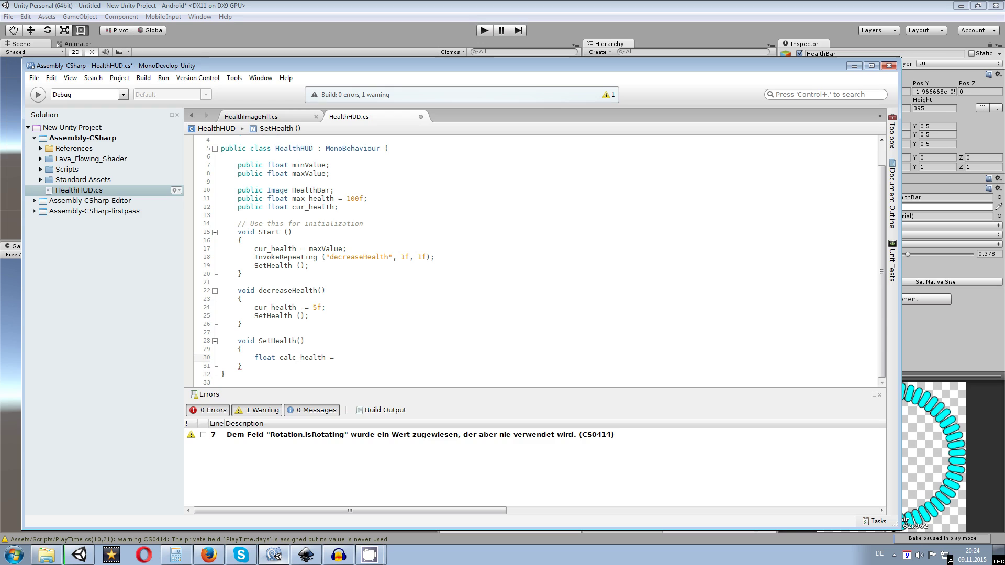
Complete the calc_health assignment with cur_health / max_health; followed by the comment // 80 /100 0.8f.
type("cur_he")
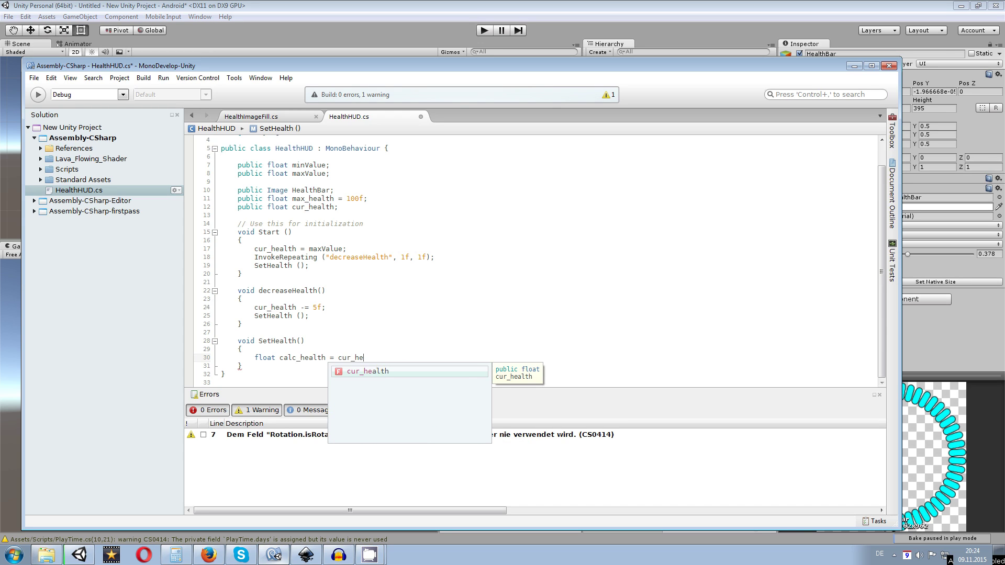
key("Return")
type("/ maxValue")
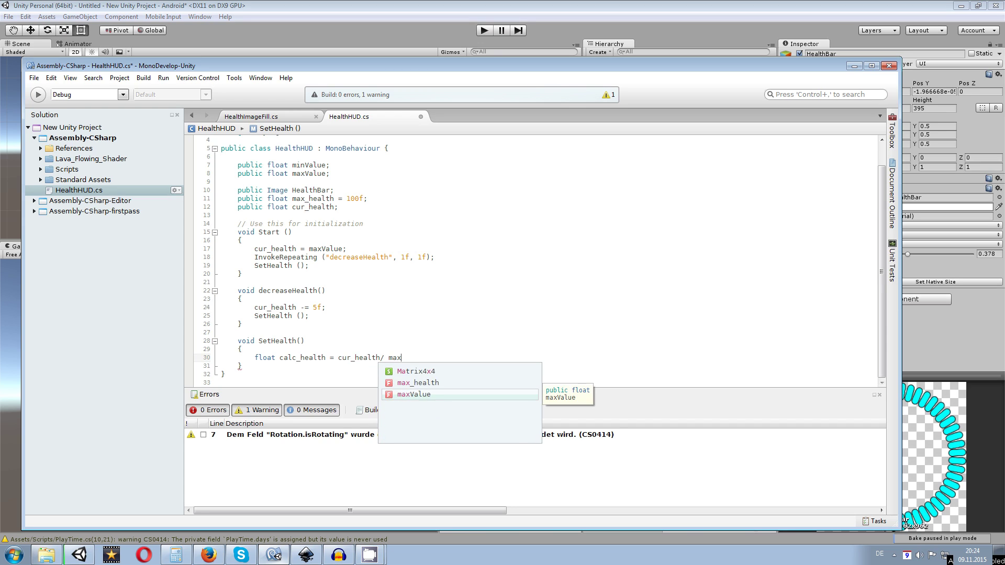
key("BackSpace")
key("BackSpace")
key("BackSpace")
key("BackSpace")
key("BackSpace")
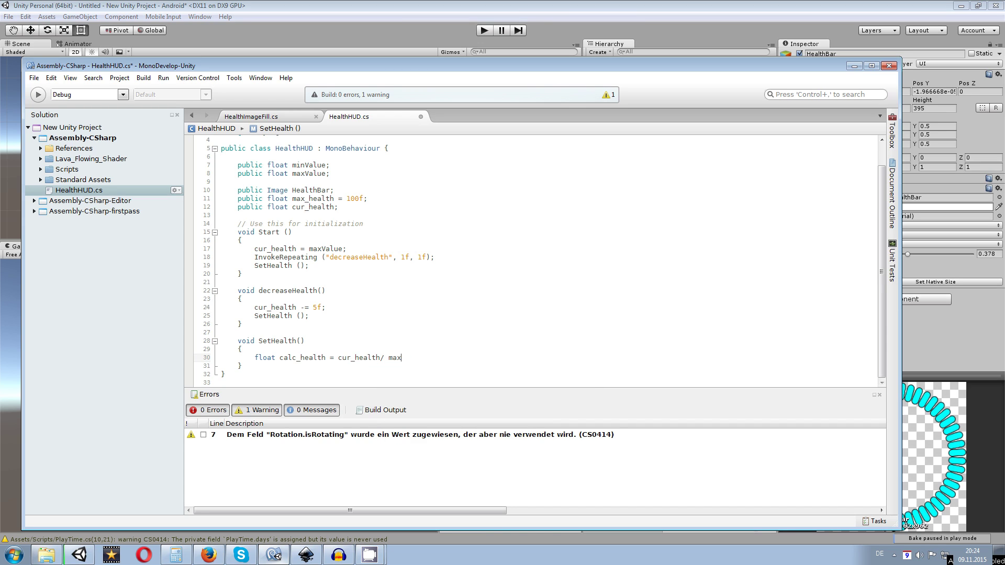
type("_health;// 80 /100 0.8f")
Delete 0.8f from the end of the calc_health comment and add two new lines below it.
key("shift+Left")
key("shift+Left")
key("shift+Left")
key("shift+Left")
key("BackSpace")
key("Return")
key("Return")
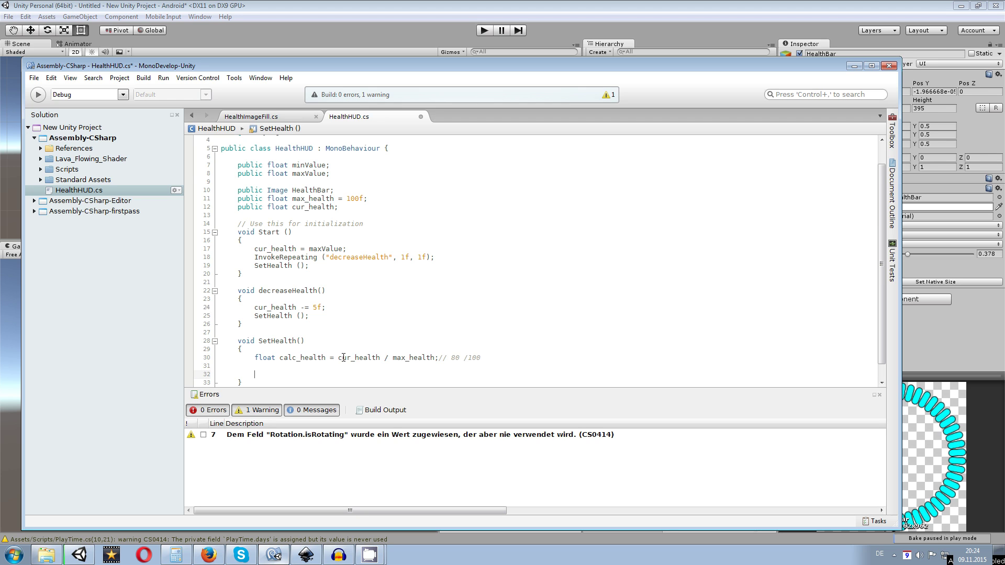
Place the cursor directly below the calc_health line, look at the health bar in Unity, and return to the script in MonoDevelop.
scroll(325, 348, "down", 1)
left_click(296, 349)
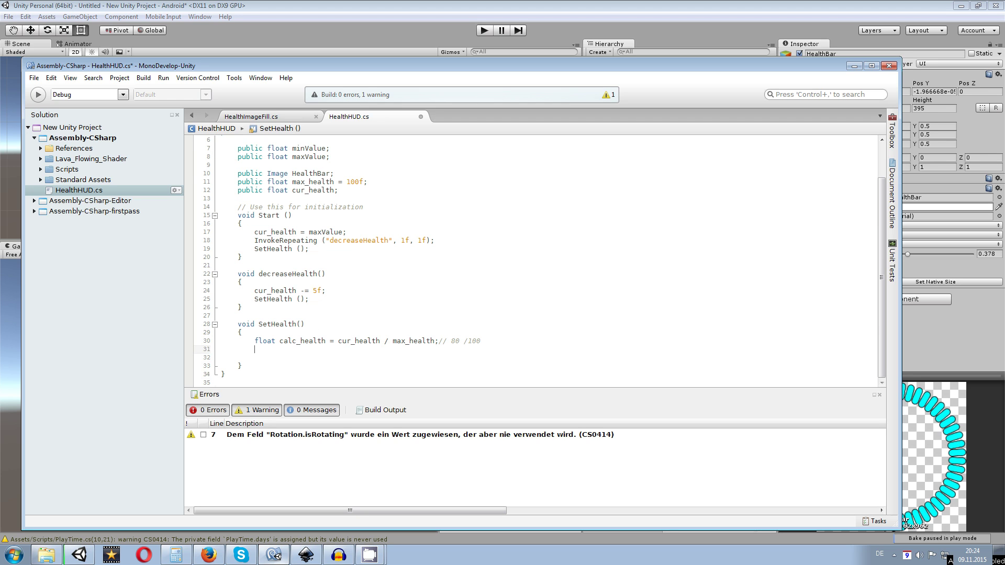
left_click(429, 4)
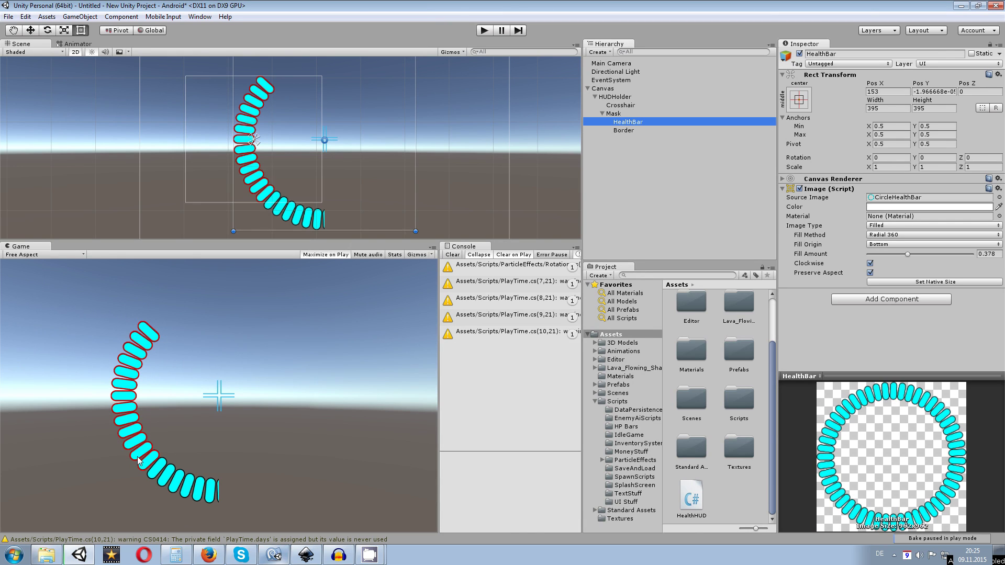
left_click(275, 553)
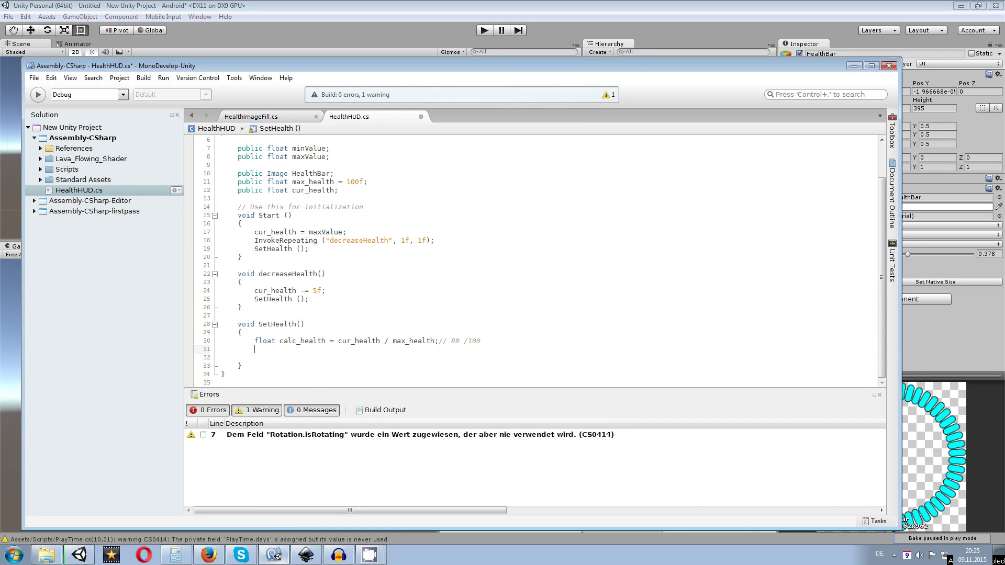
Start the declaration float output_health = on the line directly below calc_health in SetHealth.
type("float")
type("re")
type("calc")
type("_heal")
key("BackSpace")
key("BackSpace")
key("BackSpace")
key("BackSpace")
key("BackSpace")
key("BackSpace")
key("BackSpace")
key("BackSpace")
key("BackSpace")
key("BackSpace")
key("BackSpace")
type("outpput_c")
key("BackSpace")
type("health =")
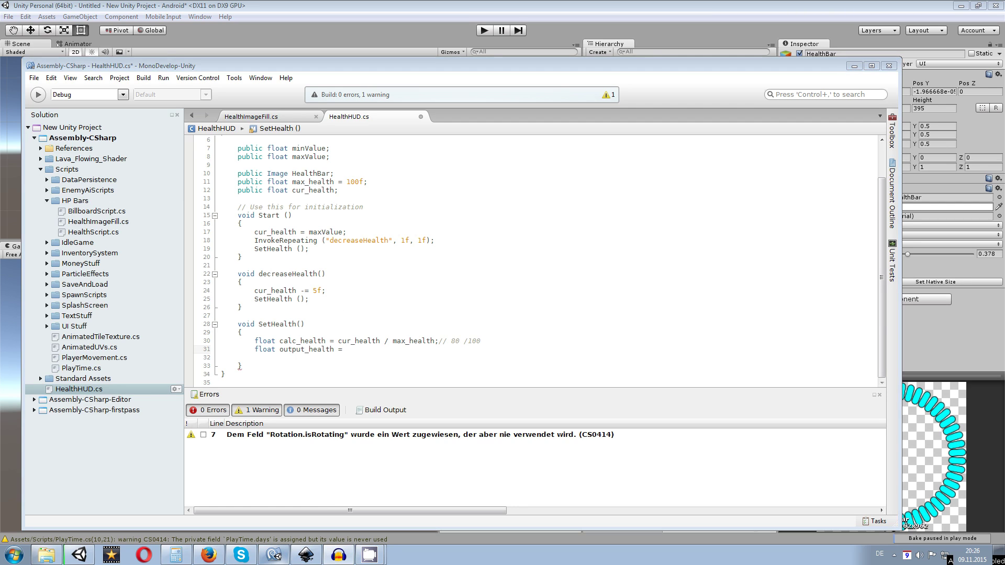
Complete the output_health expression as calc_health * (maxValue - minValue) + minValue; in SetHealth.
left_click(346, 349)
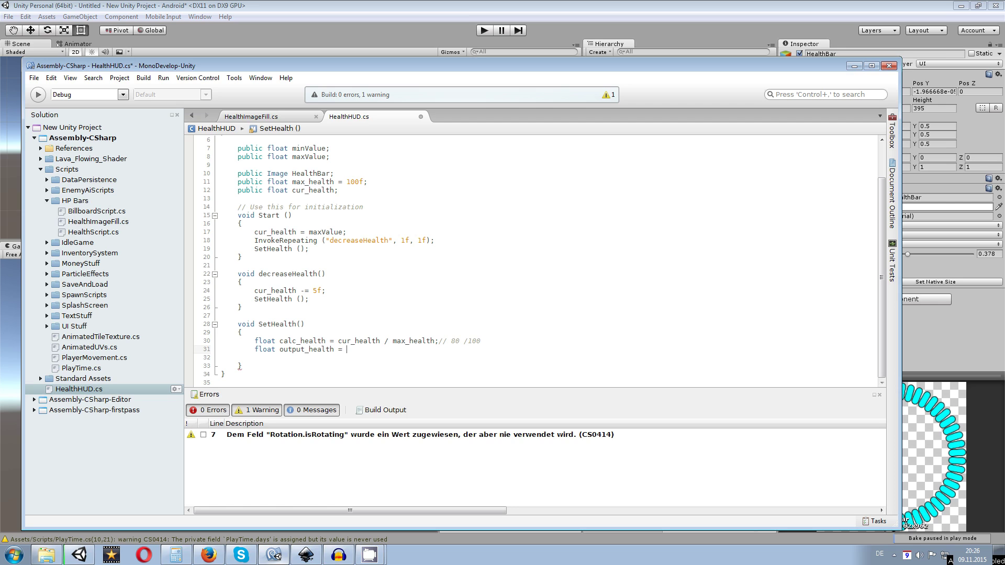
type("calc_health *(max")
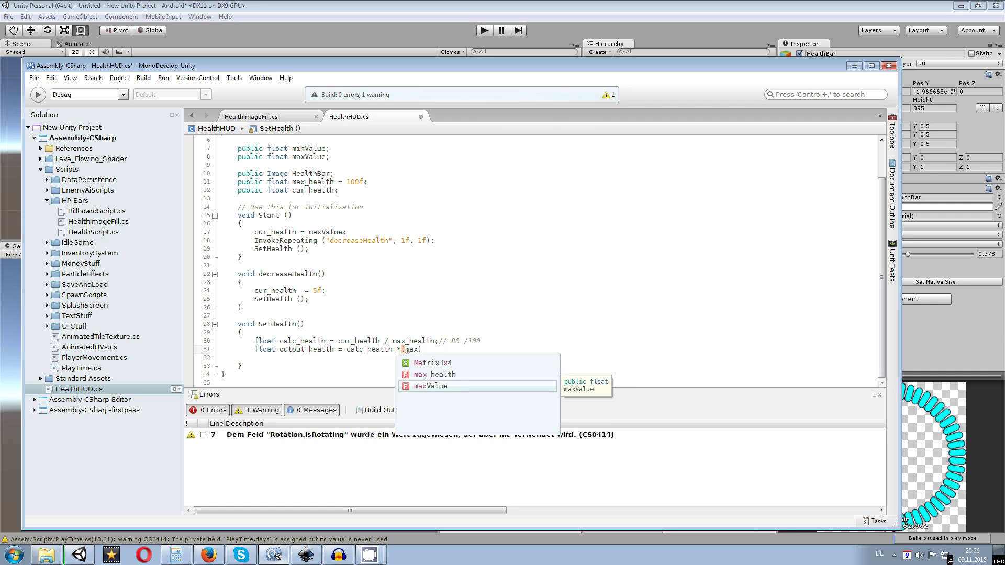
key("Return")
type("- ")
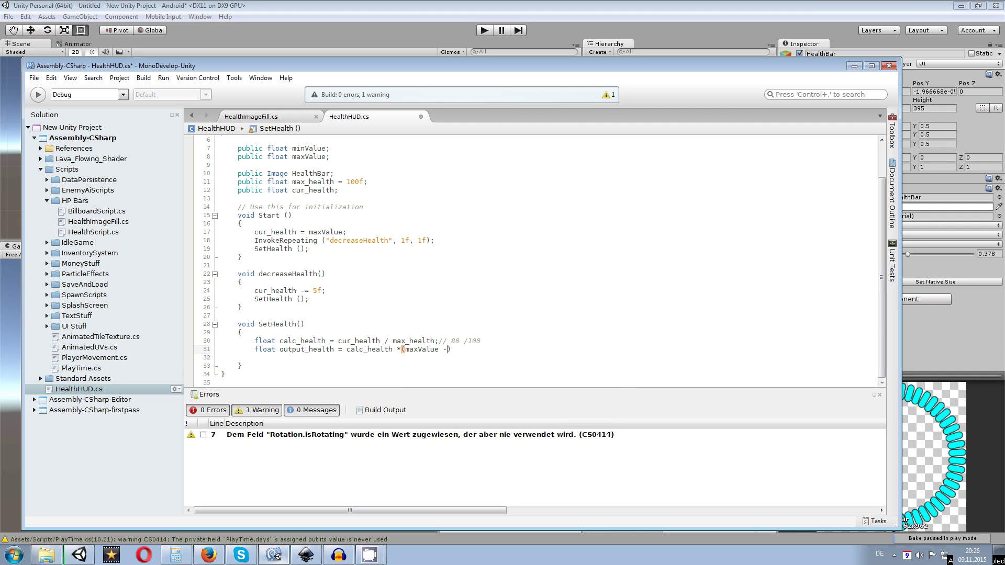
type("min")
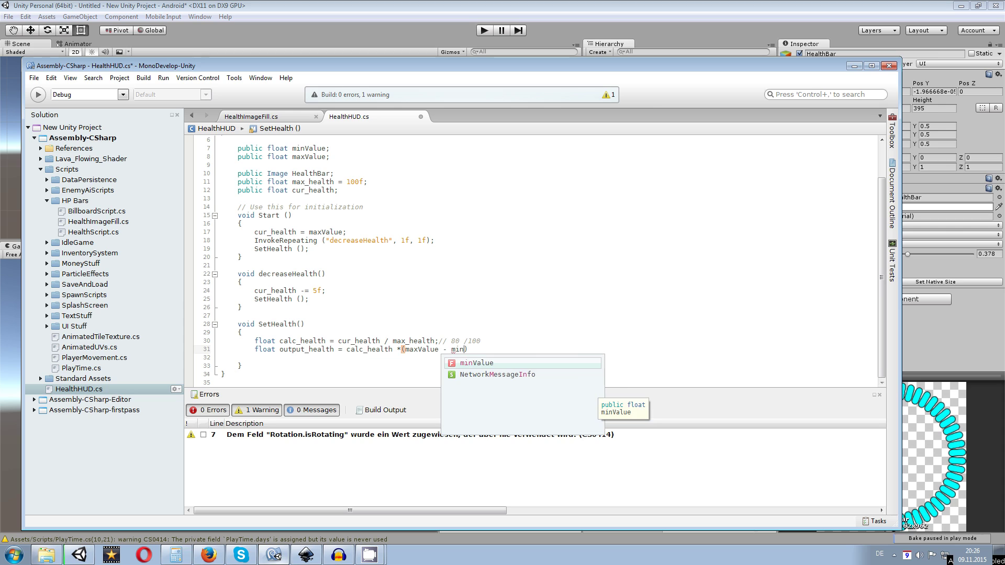
key("Return")
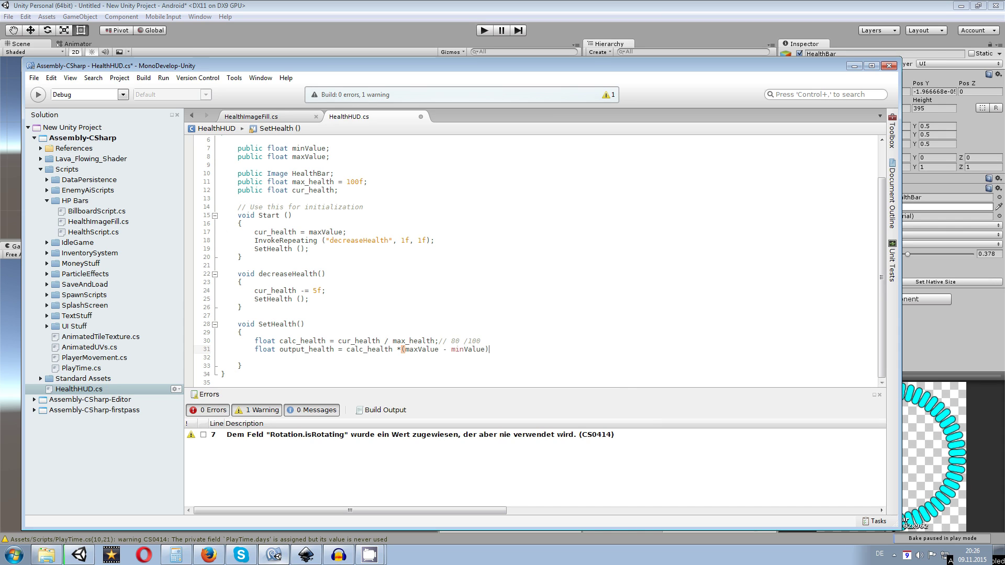
type("+min")
key("Return")
type(";")
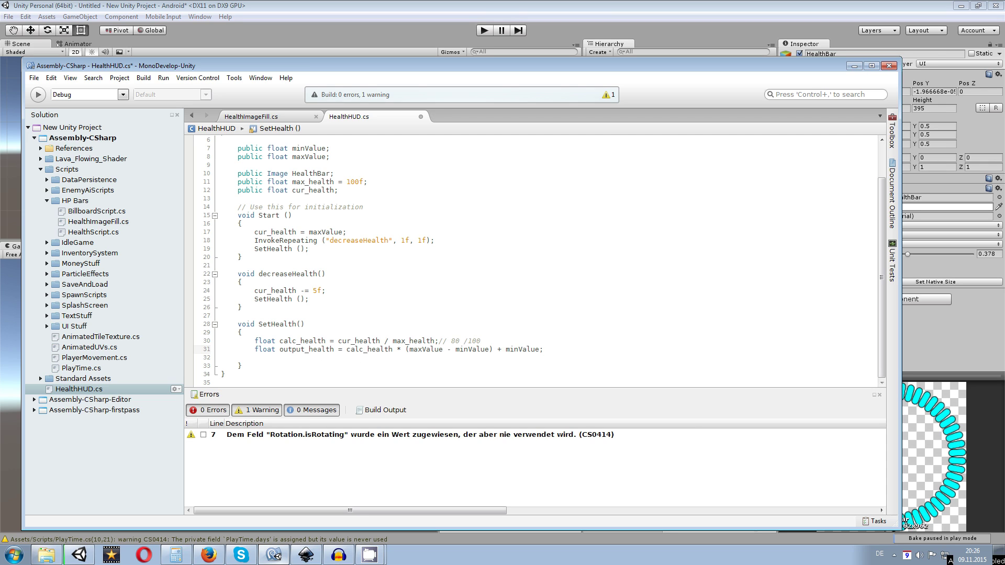
Leave one empty line below output_health and start the assignment HealthBar.fillAmount = in SetHealth.
key("Return")
key("Return")
scroll(571, 331, "down", 1)
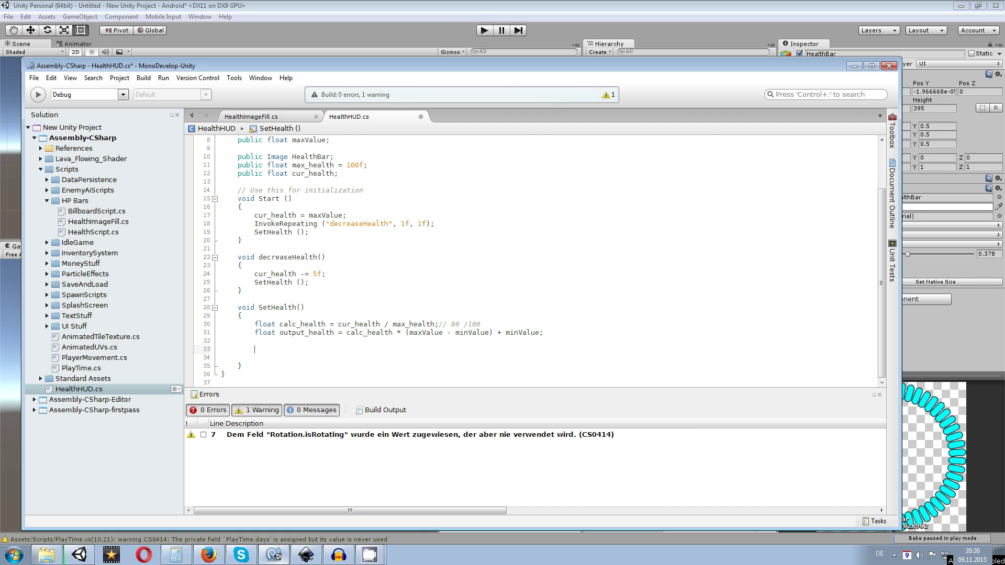
type("he")
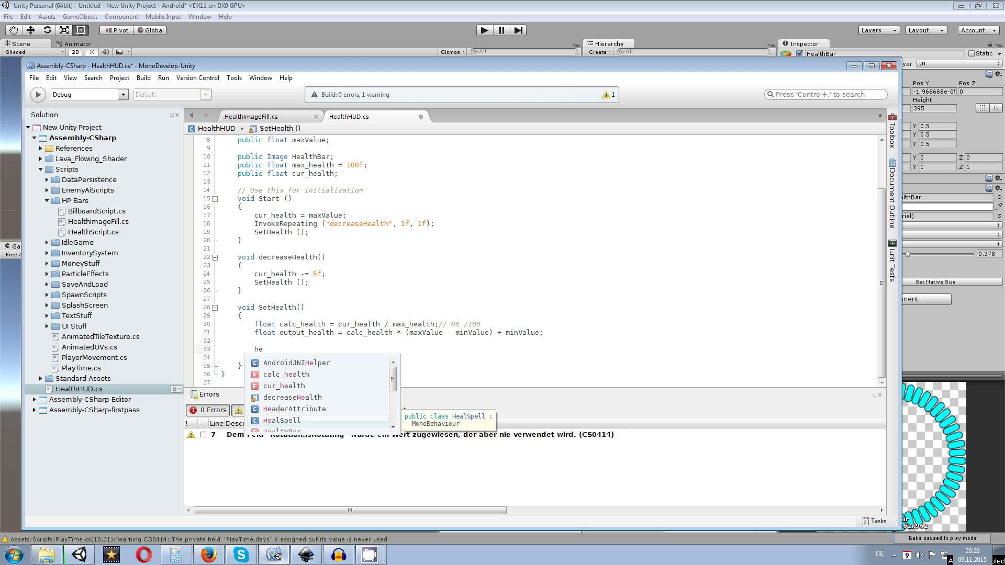
type("l")
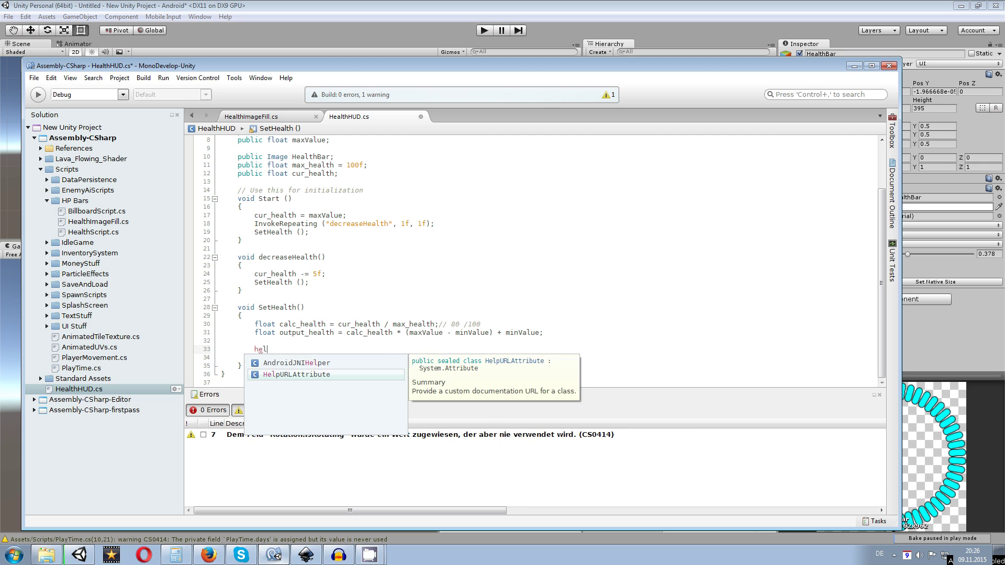
key("BackSpace")
type("a")
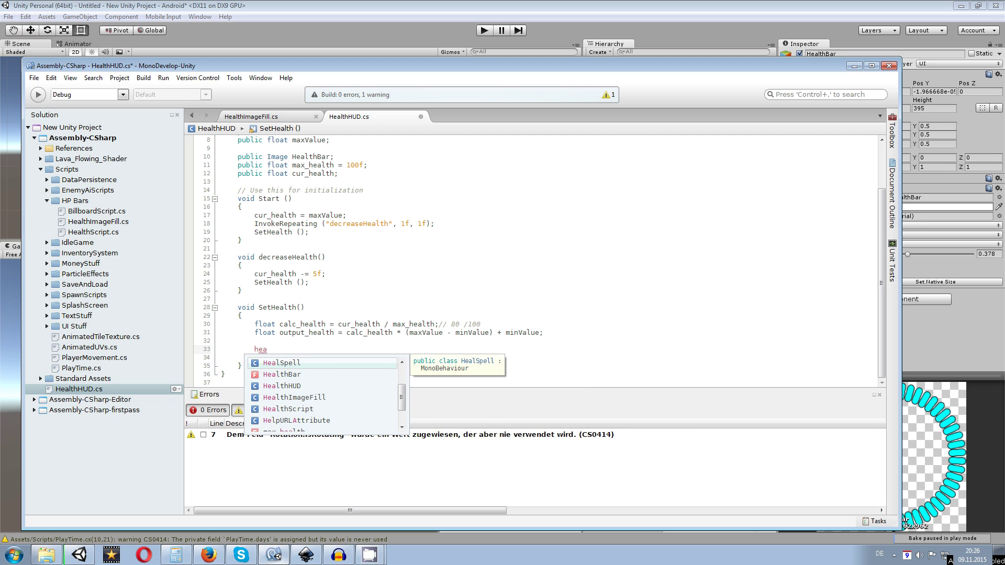
key("Down")
key("Return")
type(".fill")
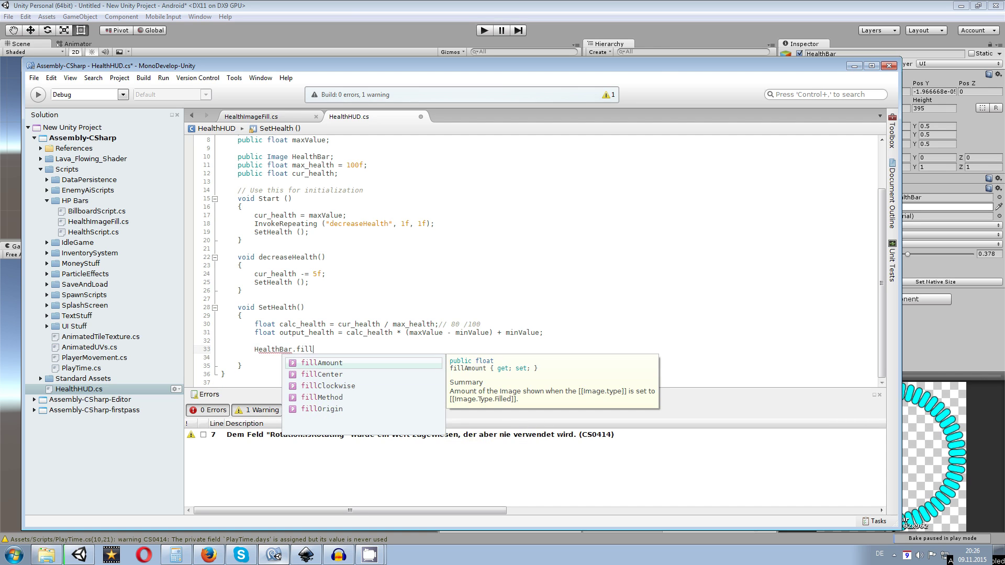
key("Return")
type("= ")
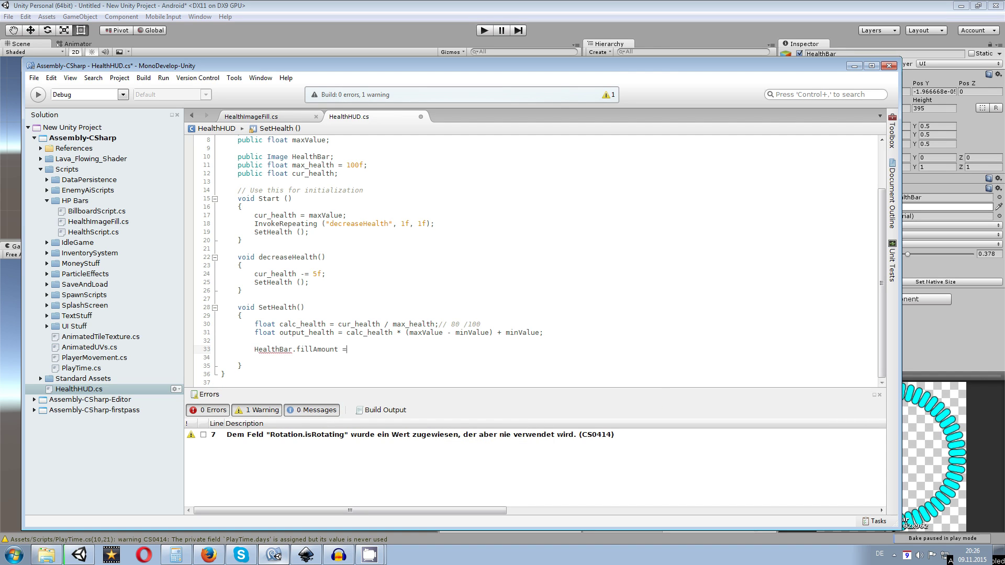
Continue the HealthBar.fillAmount assignment in SetHealth with an opening Mathf.Clamp( call.
type("o")
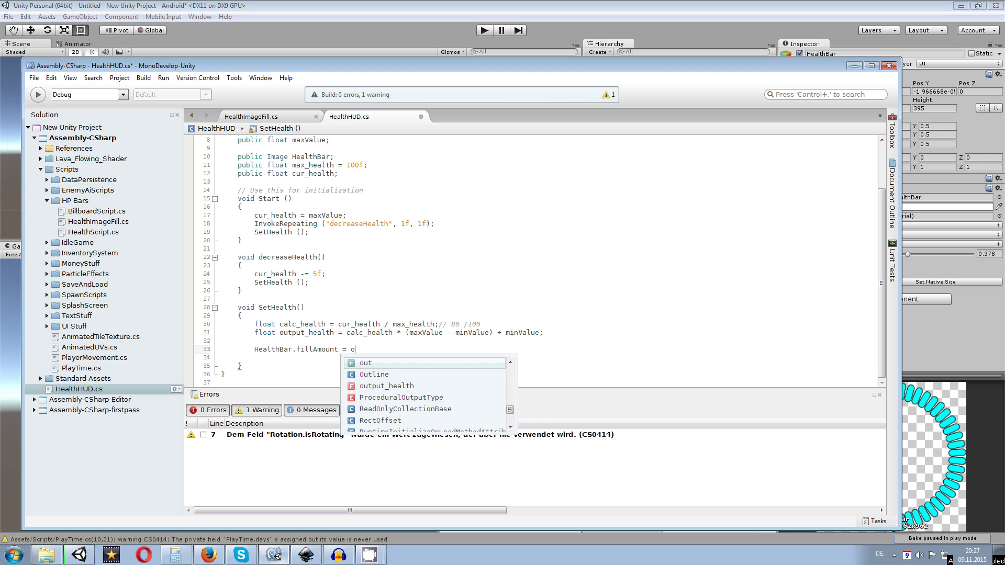
key("BackSpace")
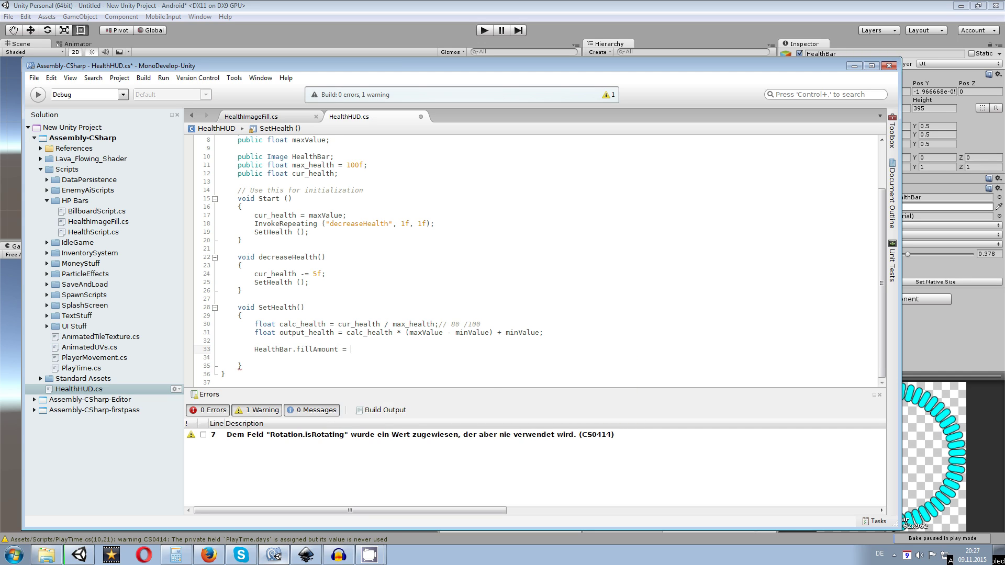
type("mount = Mathf")
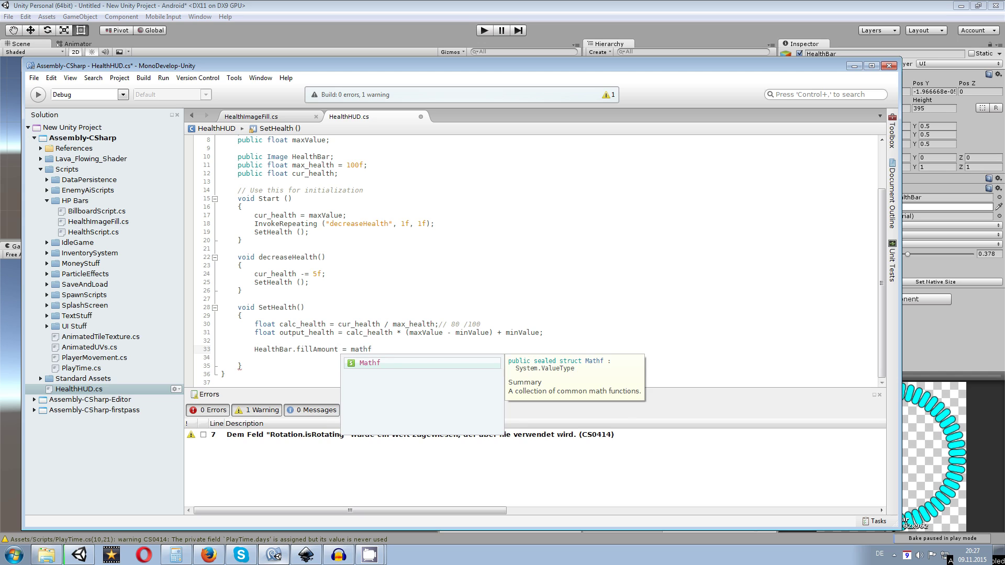
type(".")
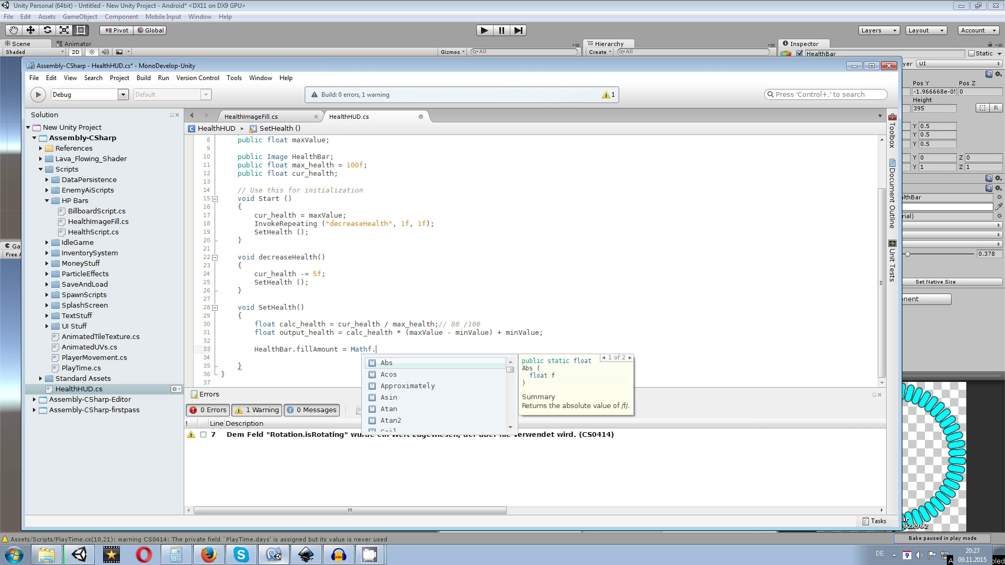
type("Clamp")
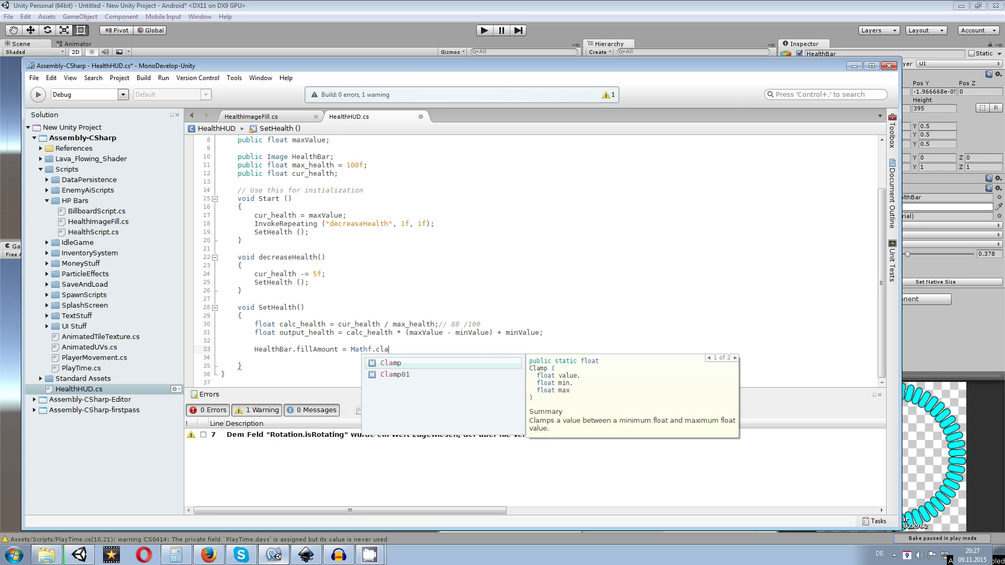
type("()")
key("BackSpace")
key("BackSpace")
type("(")
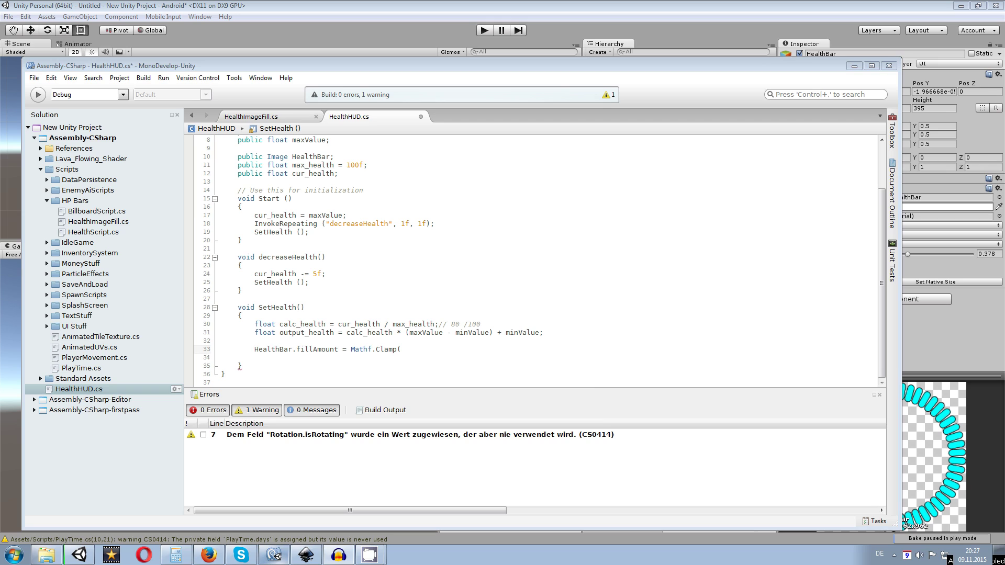
key("alt+Tab")
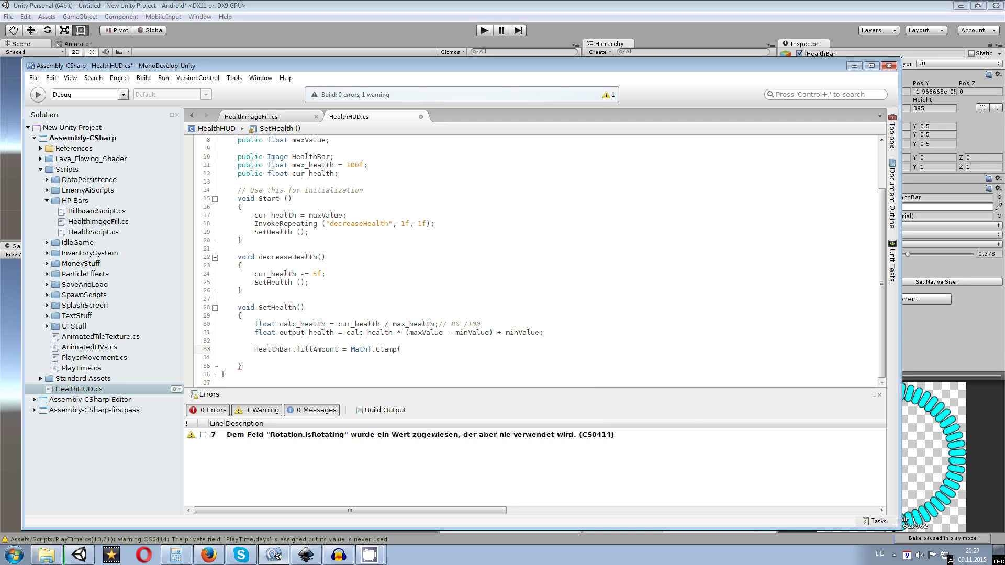
Enter output_health and minValue as the first two arguments of the Mathf.Clamp call.
type("out")
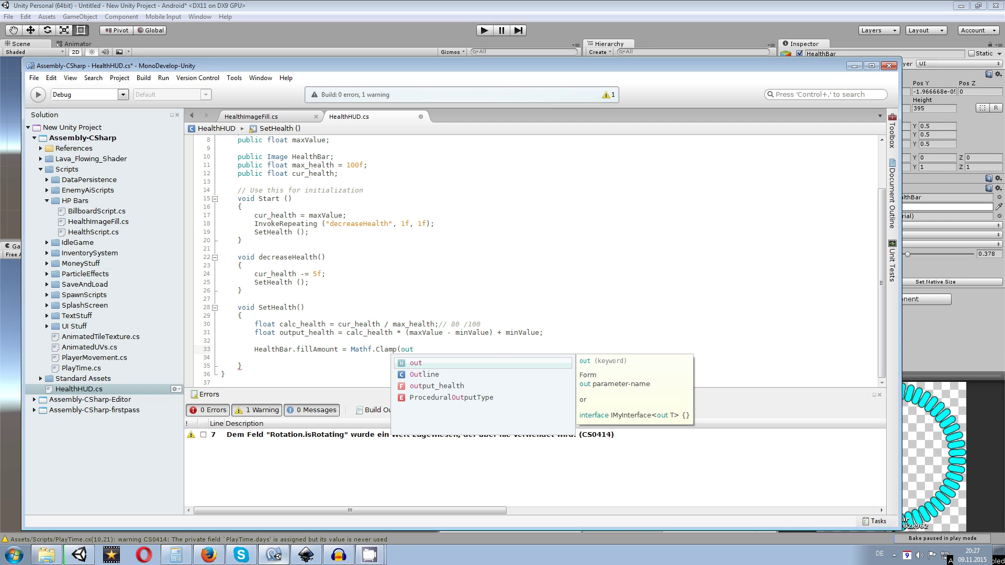
key("Down")
key("Down")
key("Return")
type(",min")
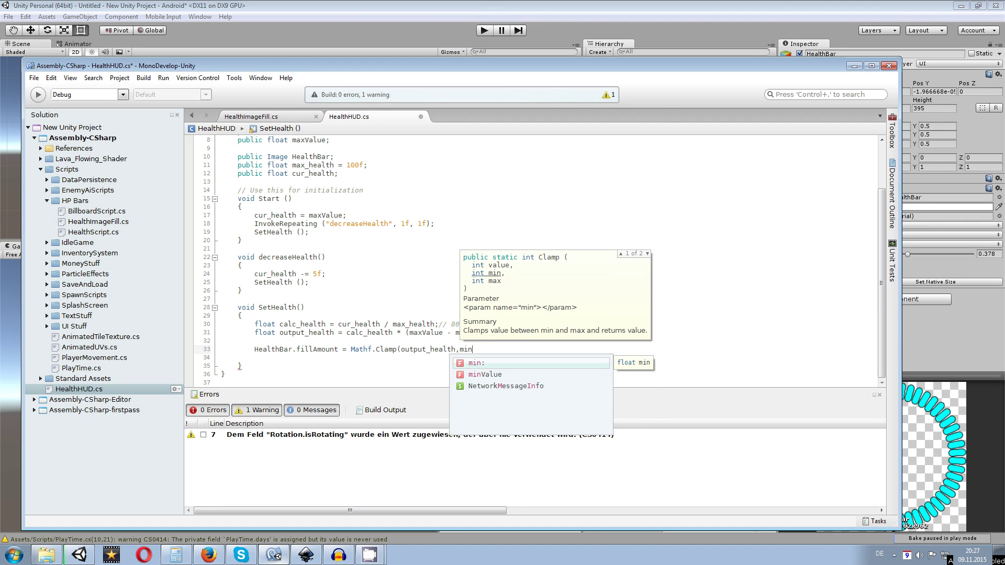
key("Down")
key("Return")
type(",")
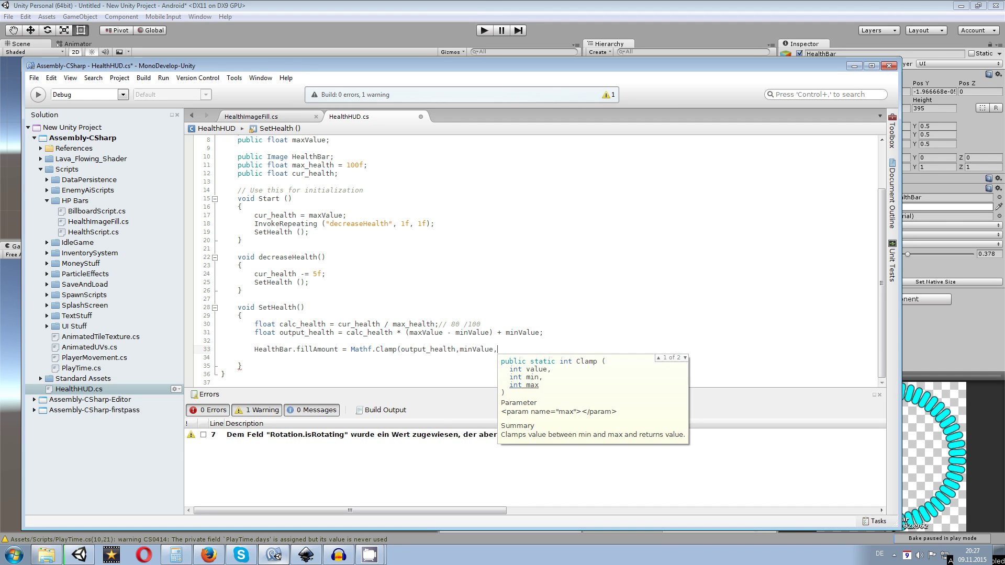
Finish the Mathf.Clamp call with maxValue); and save the HealthHUD script.
type("maxmax")
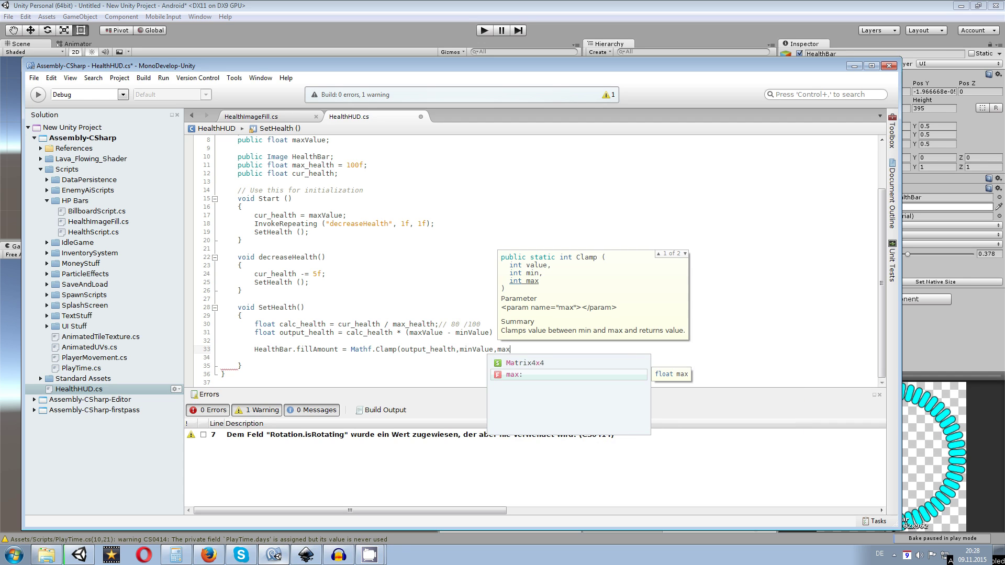
type("Valu")
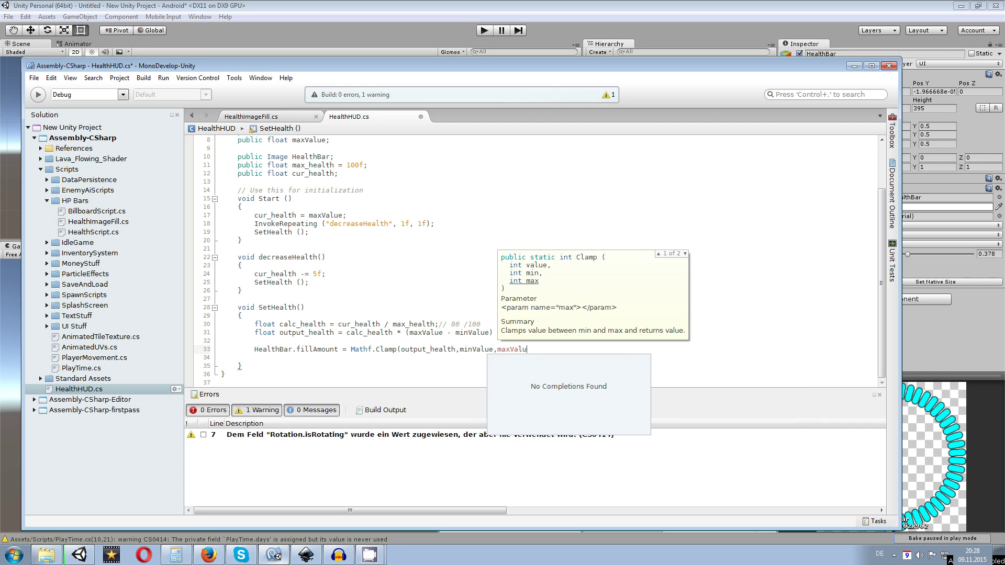
type("e);")
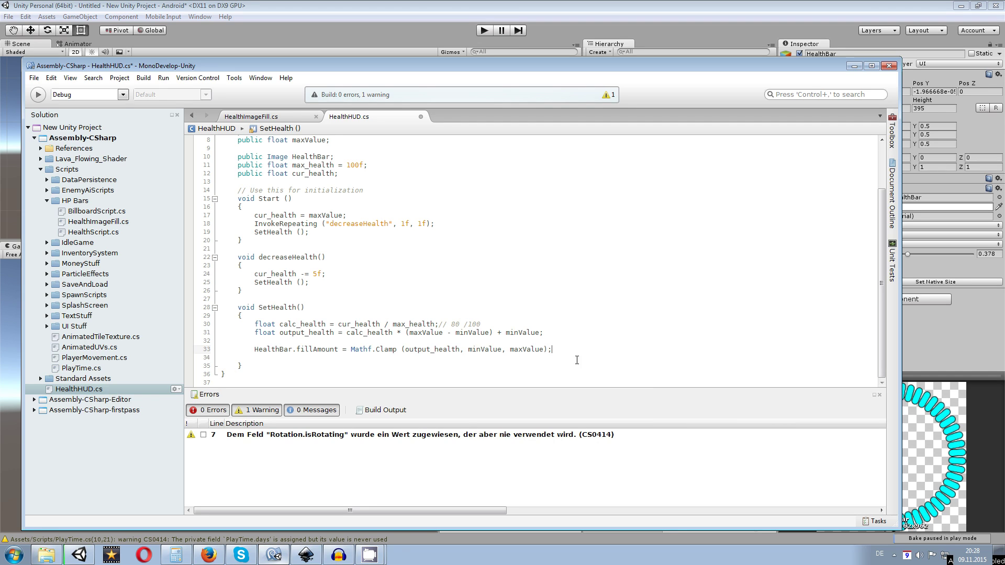
left_click(255, 358)
key("ctrl+s")
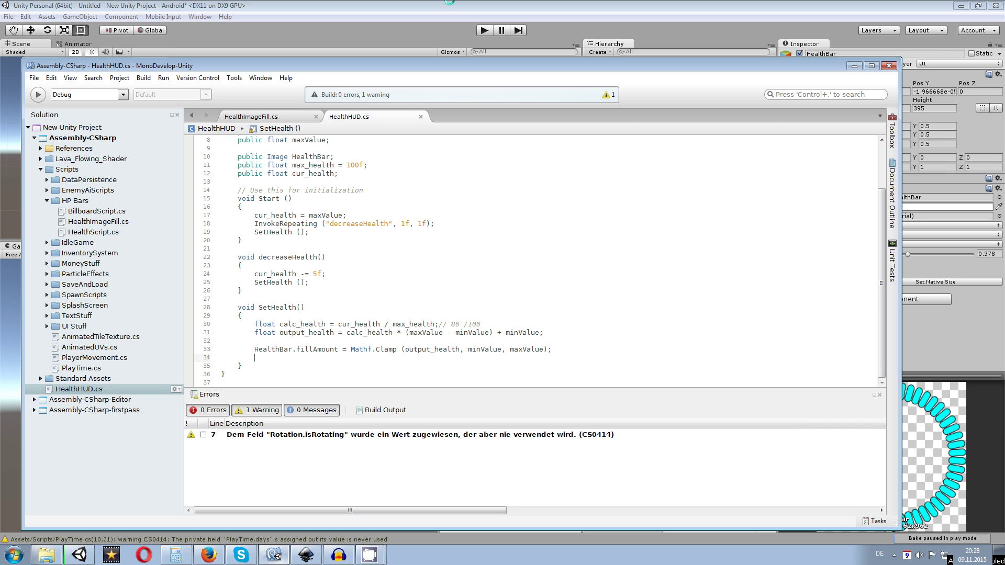
Switch to Unity and assign the HealthBar object to the Health Bar reference of the Mask's Health HUD script.
key("alt+Tab")
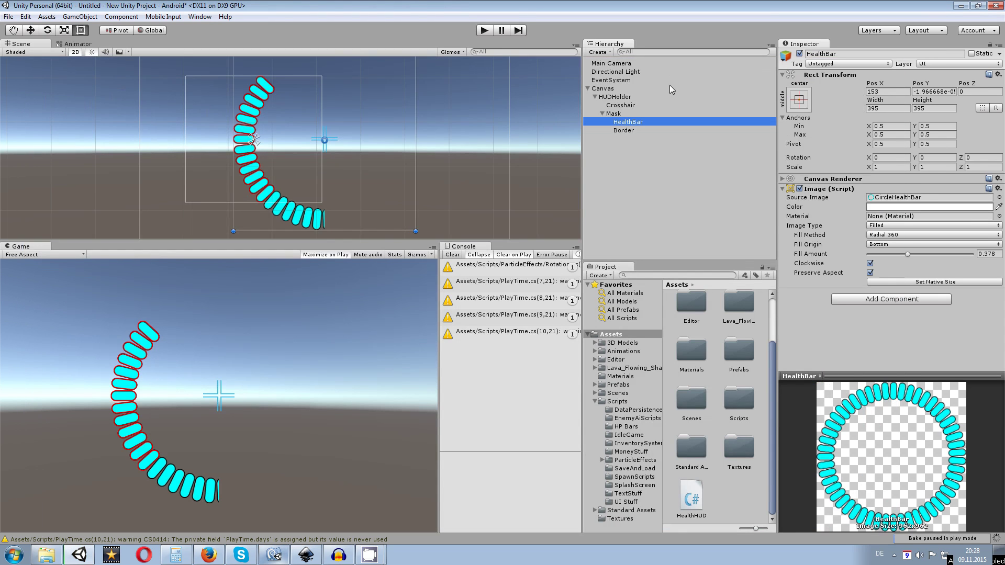
left_click(615, 113)
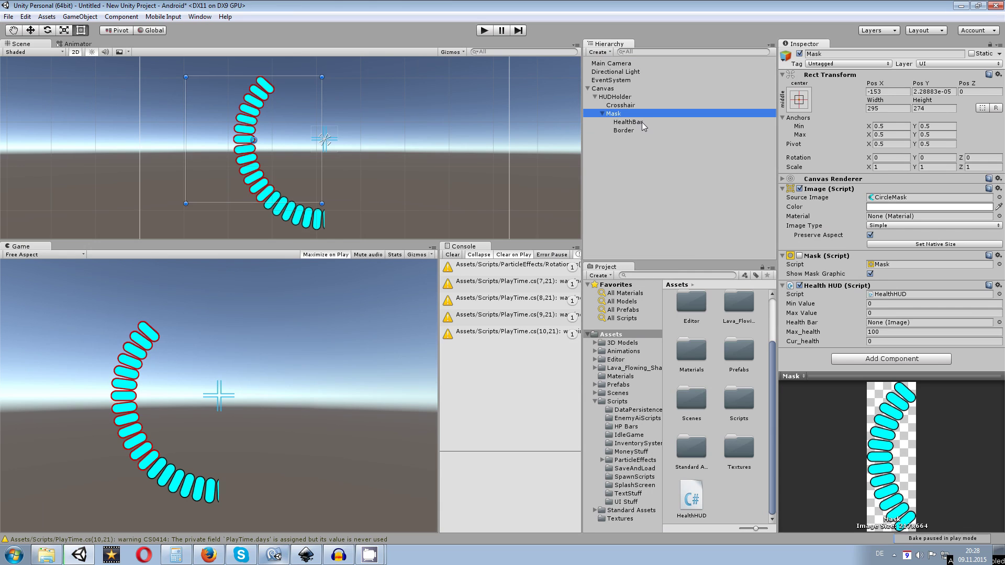
mouse_move(641, 121)
left_mouse_down()
mouse_move(860, 236)
mouse_move(888, 325)
left_mouse_up()
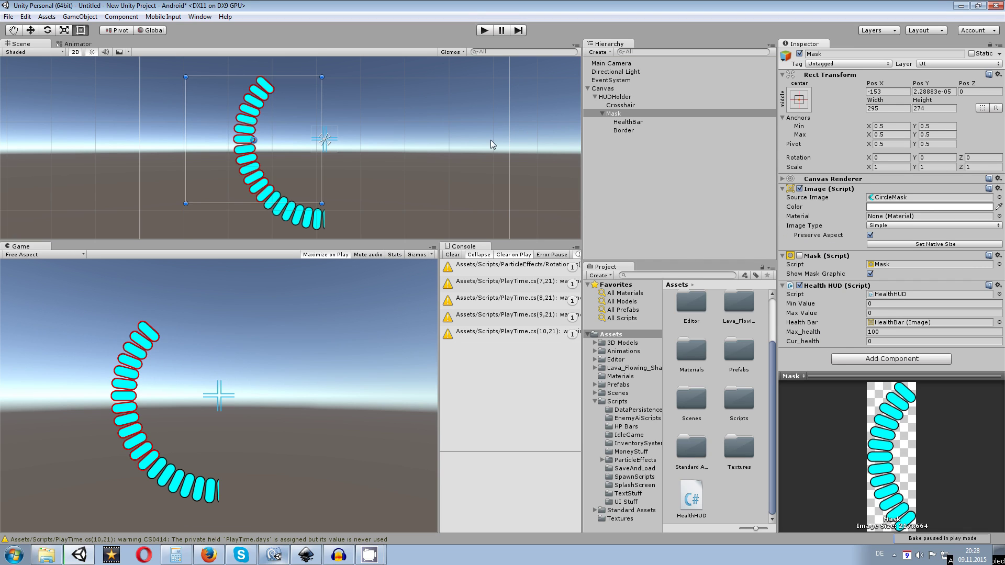
Copy the HealthBar image's fill amount, 0.378, into Max Value of the Mask's Health HUD script.
left_click(628, 122)
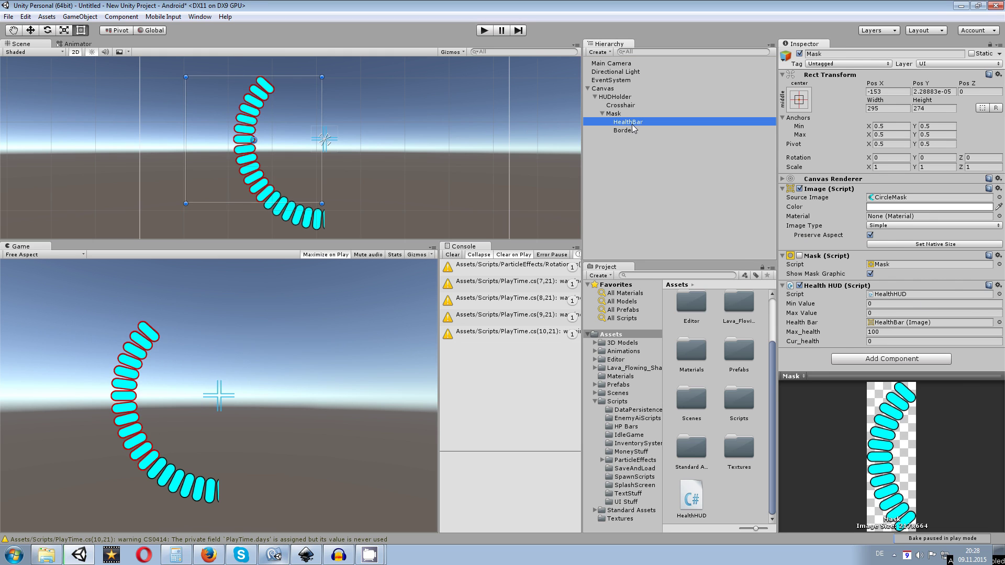
middle_click_drag(268, 69, 285, 113)
scroll(285, 113, "up", 5)
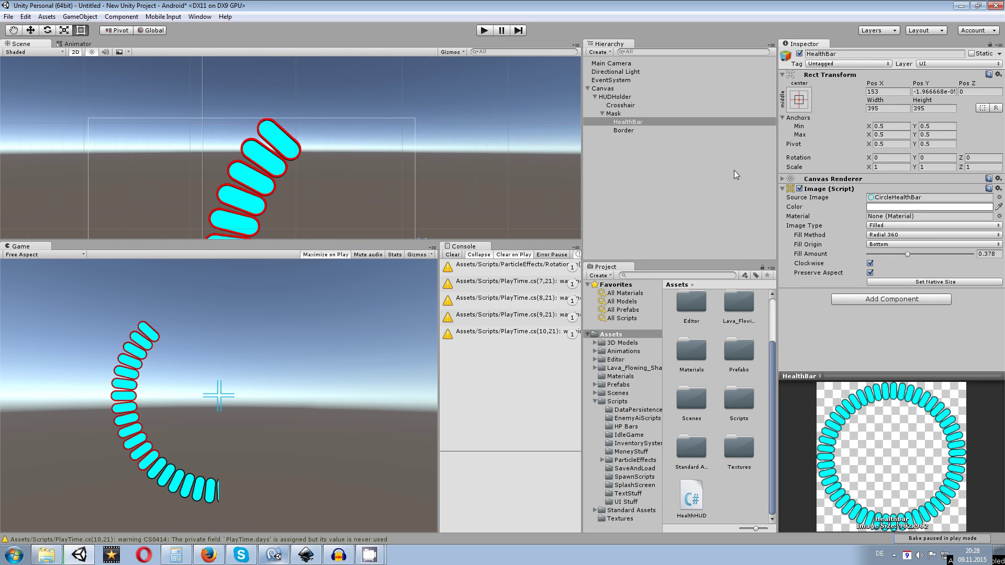
left_click(1000, 254)
left_click_drag(1001, 255, 978, 257)
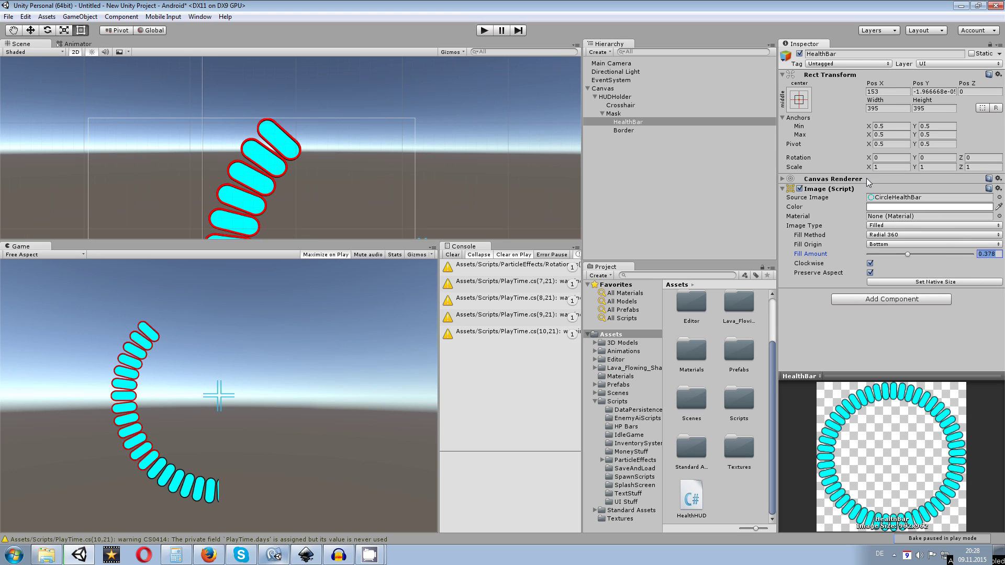
left_click(655, 113)
left_click(888, 304)
left_click(893, 313)
double_click(890, 312)
type("0.378")
Reduce the HealthBar image's fill amount to 0.125, where the visible arc should end at the bottom.
middle_click_drag(431, 188, 448, 104)
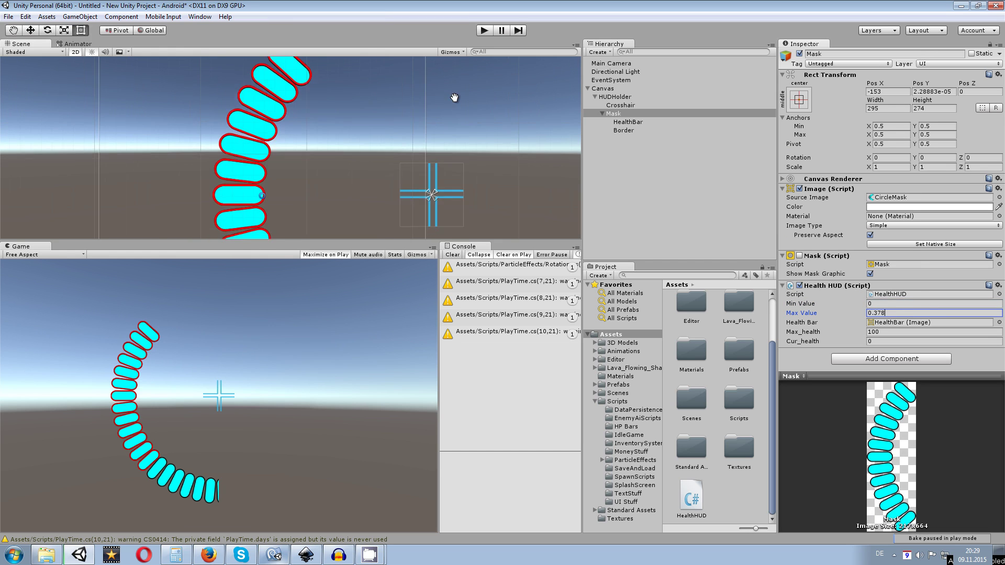
scroll(454, 96, "down", 8)
left_click(619, 123)
middle_click_drag(468, 177, 459, 112)
scroll(459, 113, "up", 2)
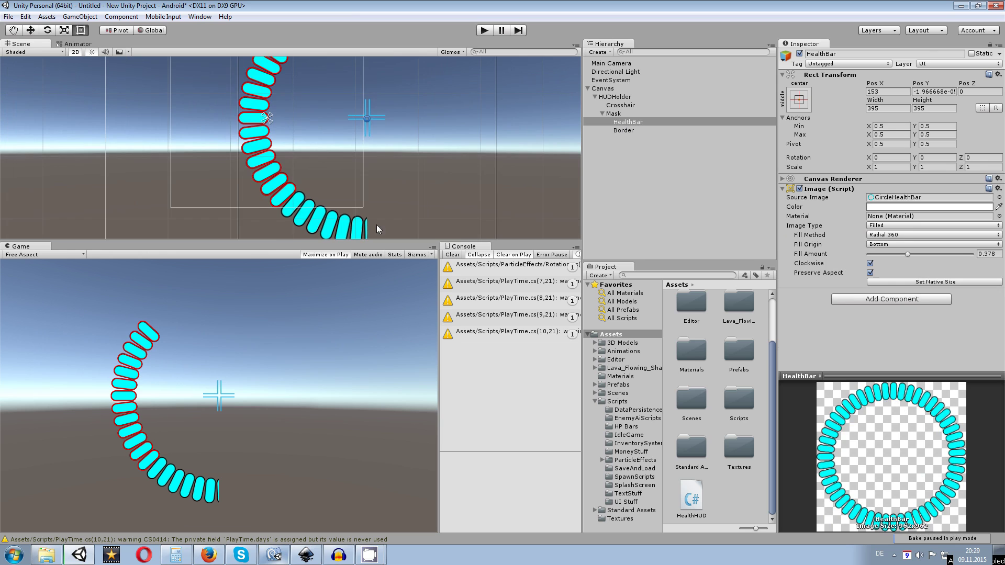
left_click_drag(904, 253, 882, 254)
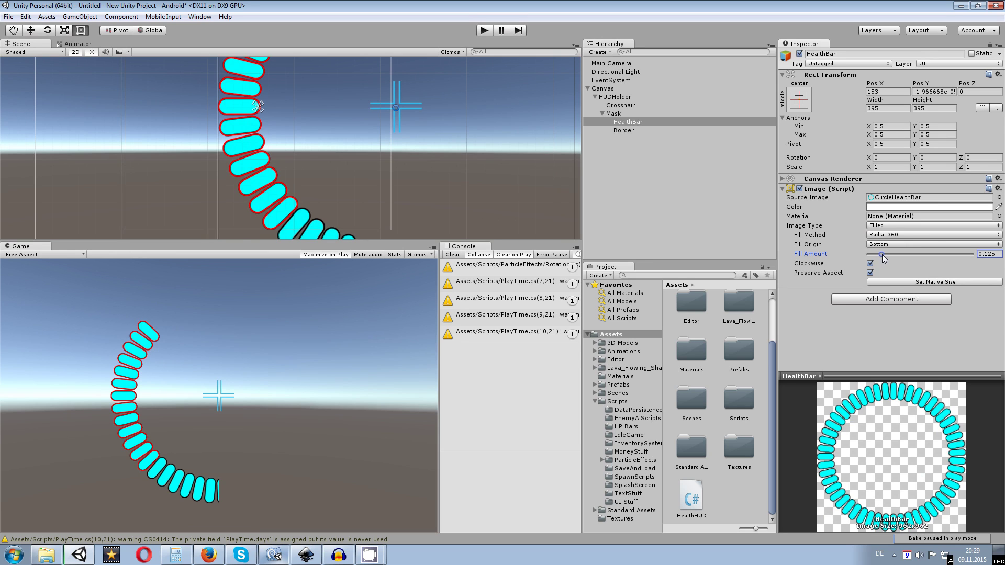
Copy the HealthBar's fill amount of 0.125 into Min Value of the Mask's Health HUD script.
left_click(985, 254)
key("ctrl+c")
left_click(643, 114)
left_click(890, 304)
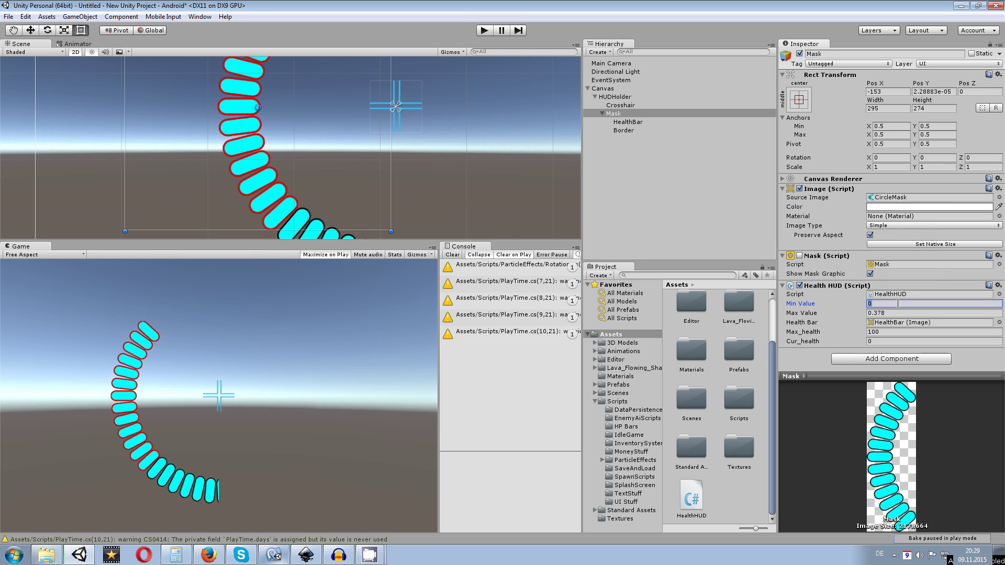
key("ctrl+v")
Calculate 0.378 - 0.125 in the Windows calculator and return to Unity.
left_click(188, 556)
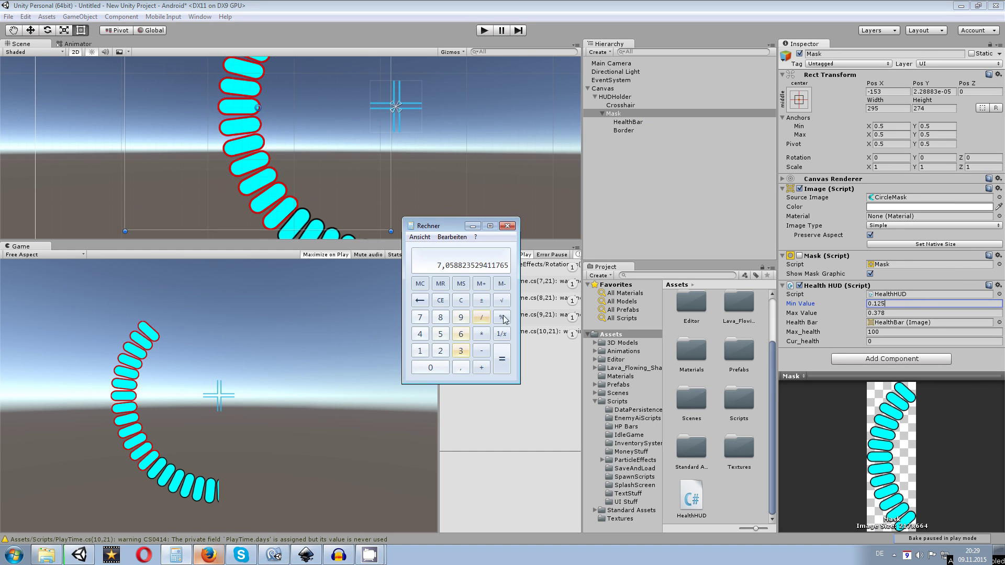
left_click(438, 368)
left_click(463, 369)
left_click(461, 351)
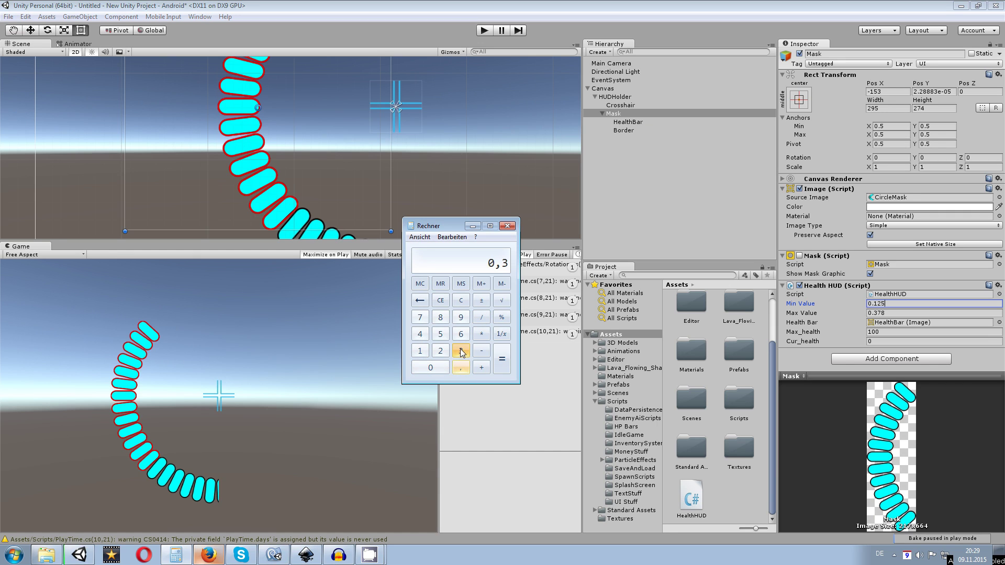
left_click(419, 317)
left_click(440, 317)
left_click(482, 352)
left_click(430, 367)
left_click(461, 367)
left_click(420, 351)
left_click(440, 351)
left_click(440, 334)
left_click(502, 359)
left_click(299, 154)
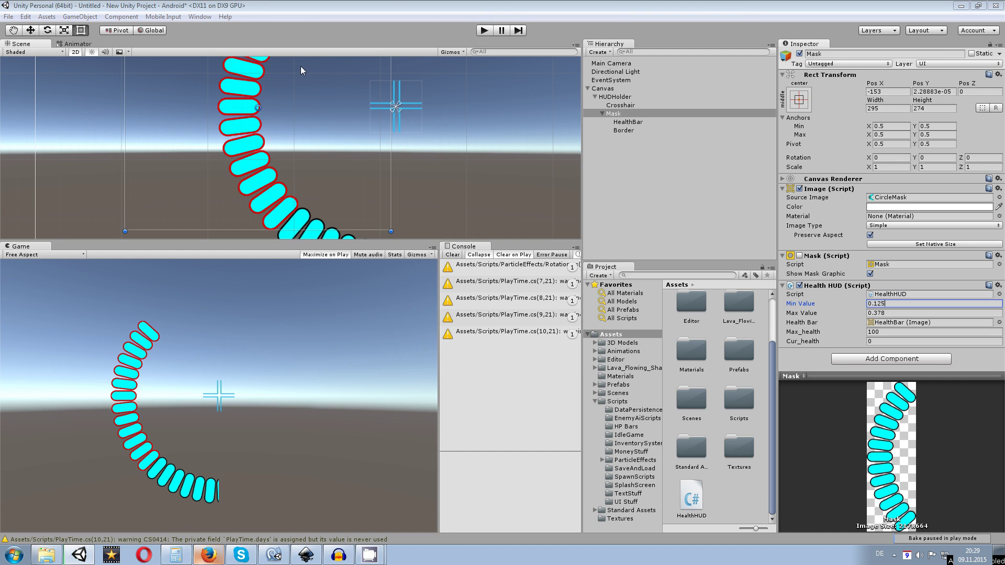
Enable the Mask component on the Mask object so the health bar is clipped to the mask shape.
scroll(385, 136, "down", 5)
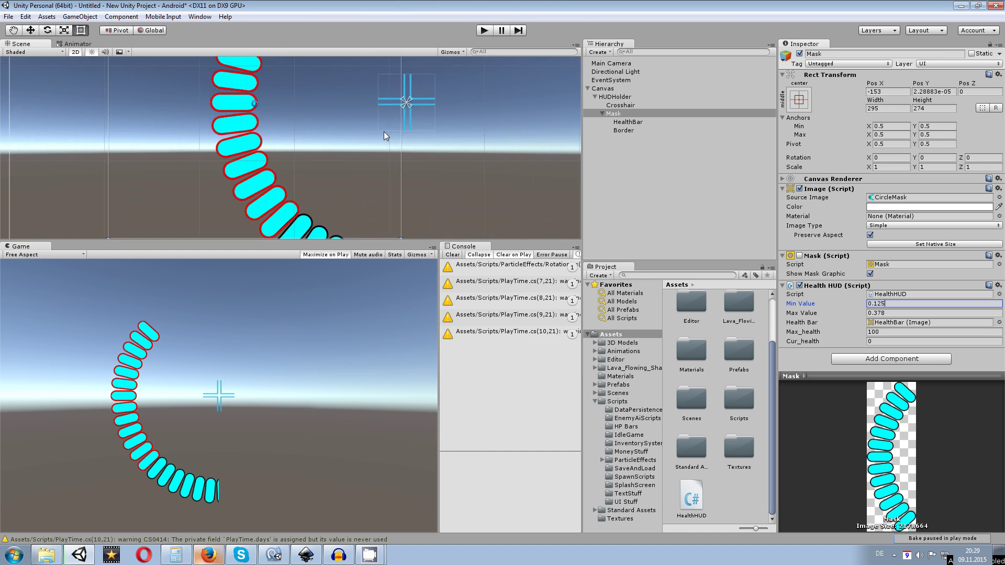
middle_click_drag(376, 105, 346, 120)
scroll(345, 119, "up", 4)
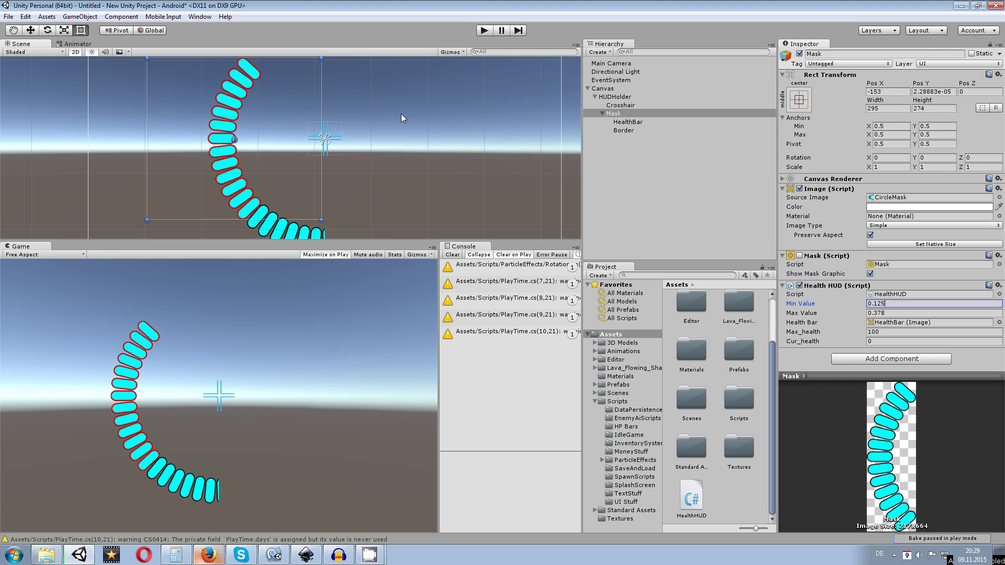
left_click(800, 256)
left_click(799, 256)
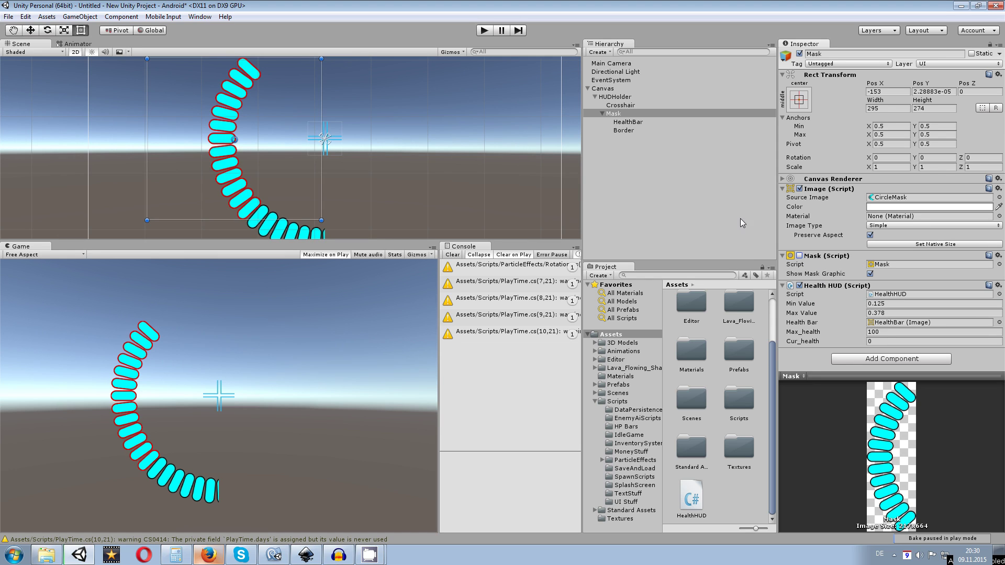
left_click(800, 255)
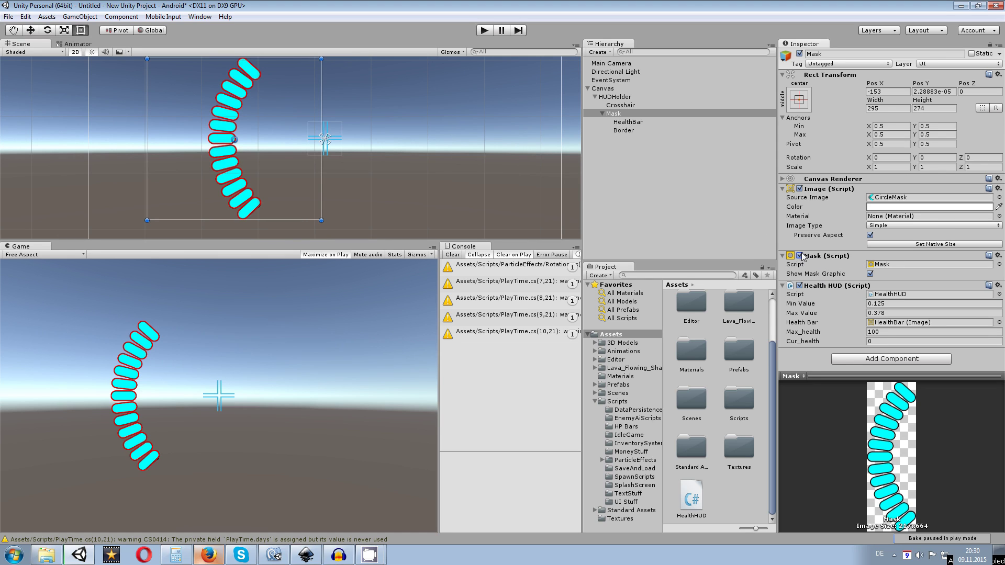
Switch Show Mask Graphic off and on several times to compare the result, leaving it on.
left_click(870, 273)
left_click(871, 274)
left_click(870, 274)
left_click(871, 274)
left_click(870, 275)
left_click(871, 274)
Set the Mask image's color to black (000000FF) and close the color picker.
left_click(878, 208)
mouse_move(474, 340)
left_mouse_down()
mouse_move(428, 353)
mouse_move(397, 404)
left_mouse_up()
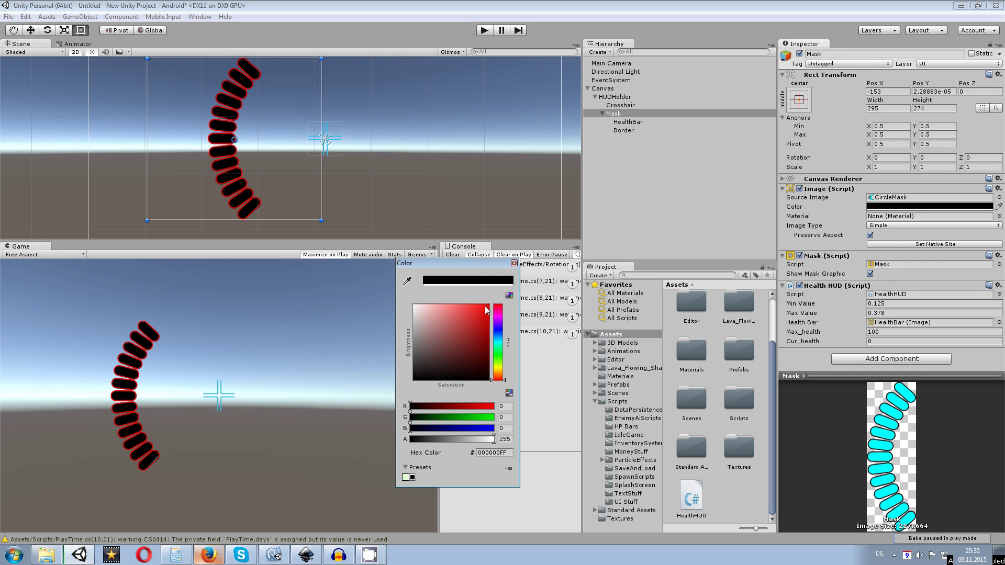
left_click(515, 263)
Set the HealthBar image's fill amount to 1 and run the game.
left_click(628, 122)
left_click_drag(882, 255, 972, 254)
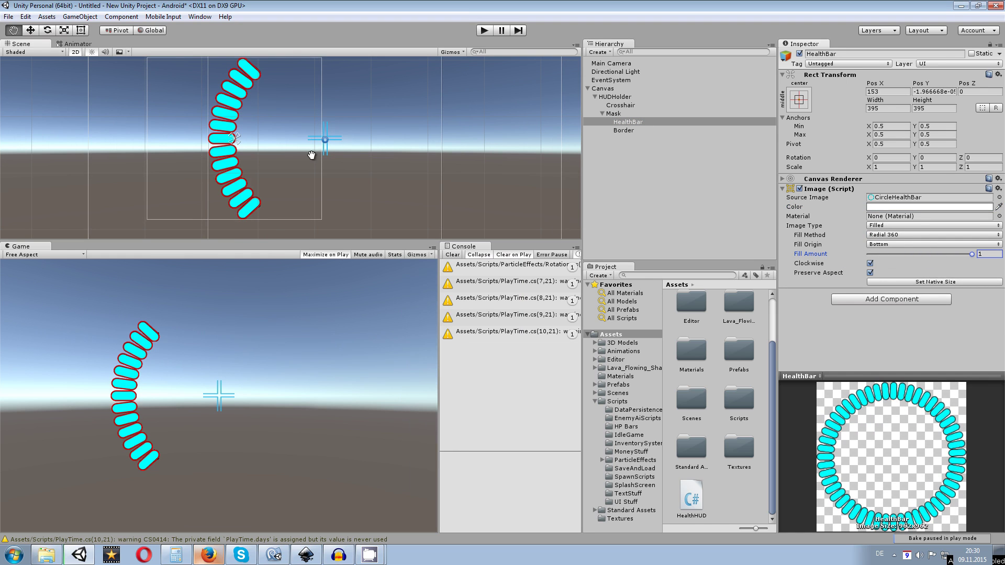
scroll(366, 163, "up", 3)
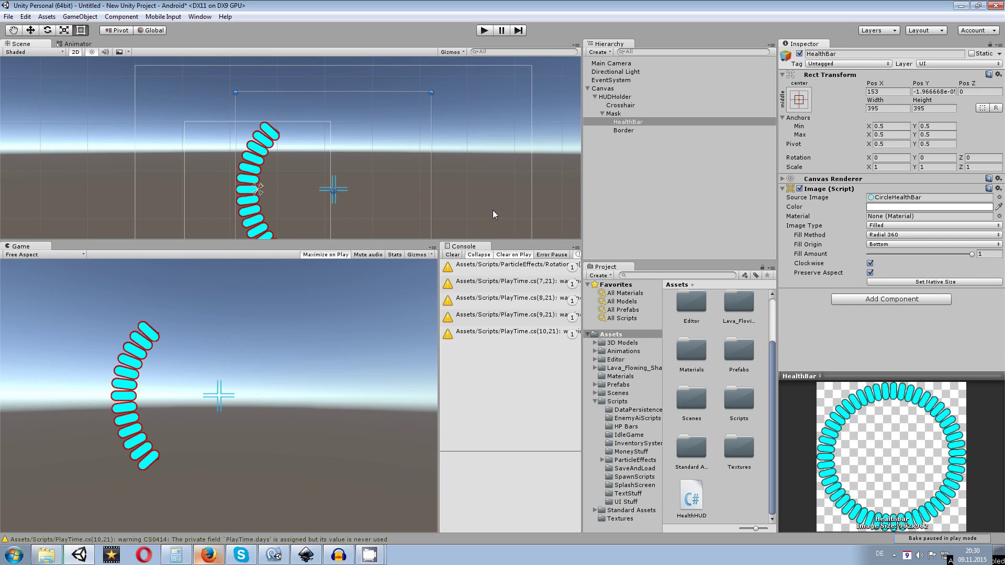
scroll(426, 139, "down", 2)
left_click(482, 31)
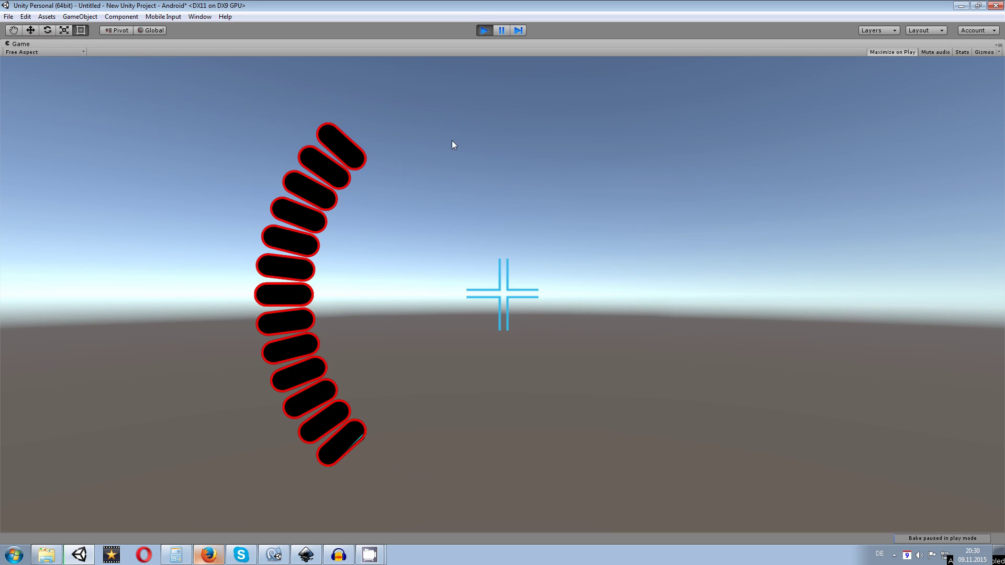
Stop the game, make Start assign max_health to cur_health in HealthHUD.cs in MonoDevelop, and save the script.
left_click(483, 31)
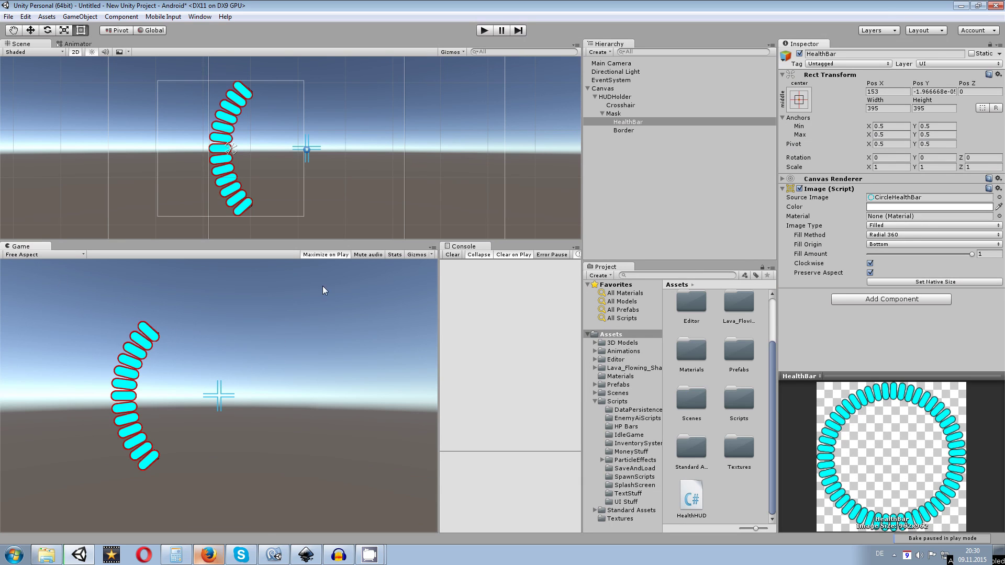
left_click(273, 555)
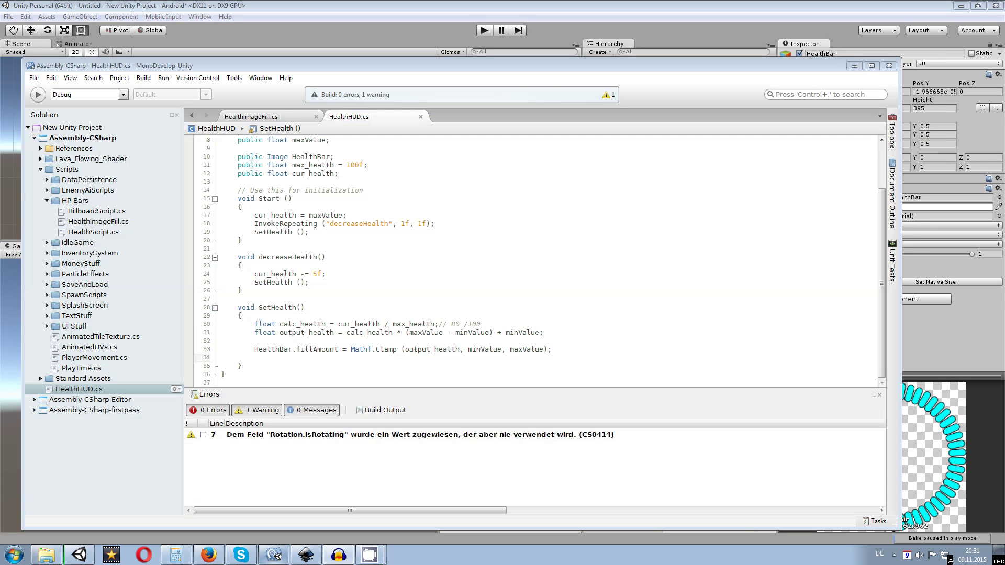
double_click(311, 216)
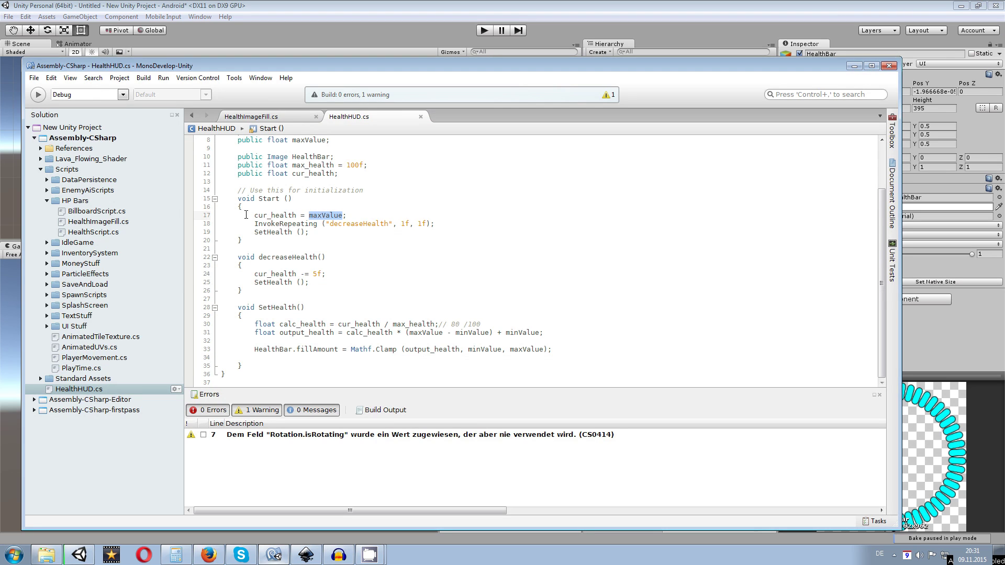
scroll(356, 233, "up", 1)
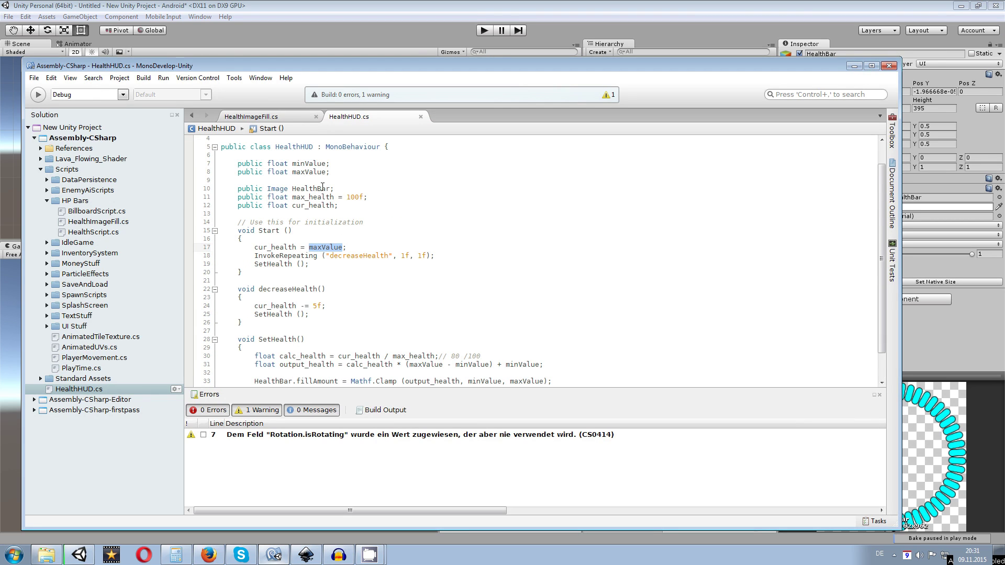
left_click_drag(336, 198, 292, 199)
key("ctrl+c")
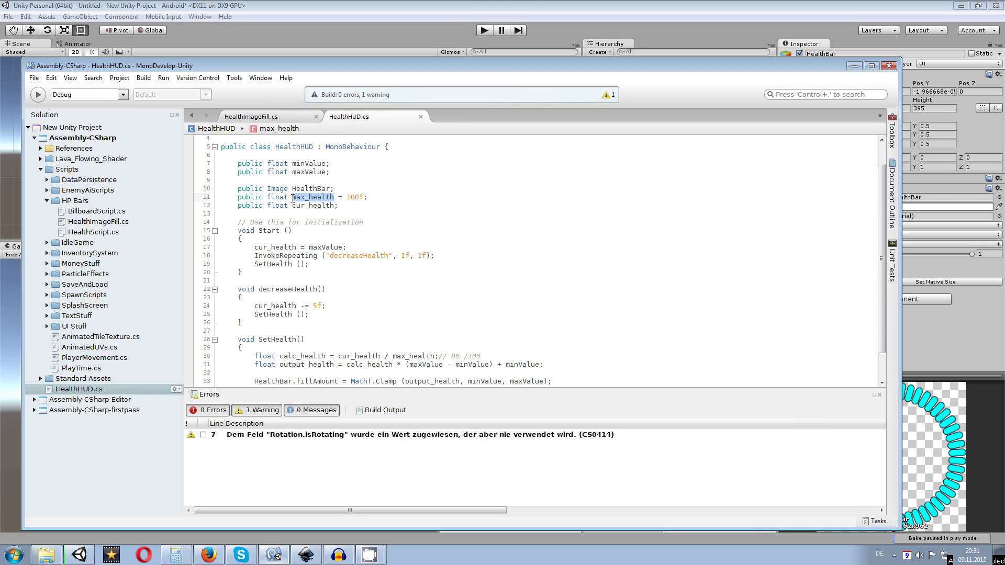
left_click_drag(344, 248, 313, 248)
key("BackSpace")
key("BackSpace")
key("ctrl+v")
key("ctrl+s")
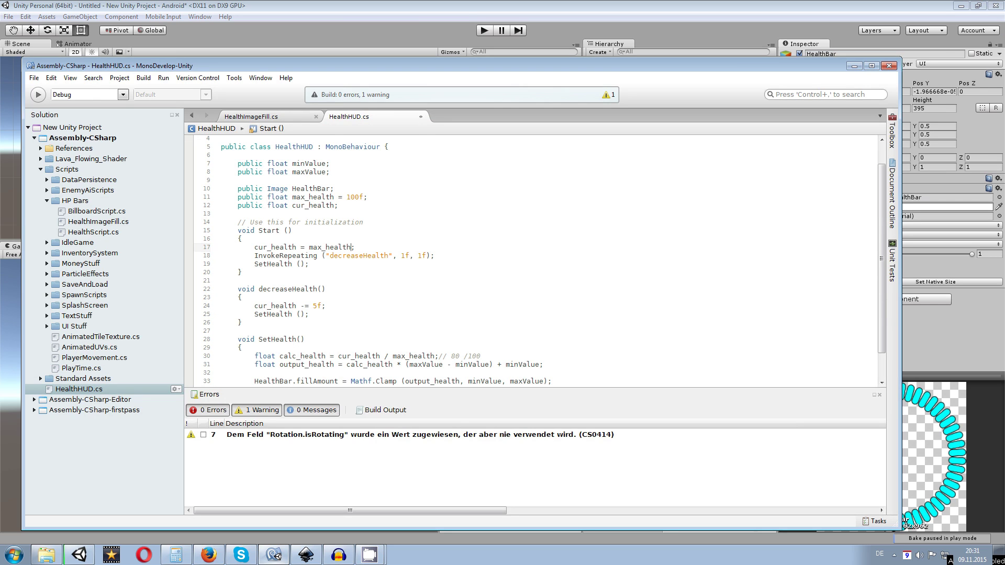
Run the game in Unity, pause it while the health bar is draining, and inspect the Mask's Health HUD values.
left_click(463, 9)
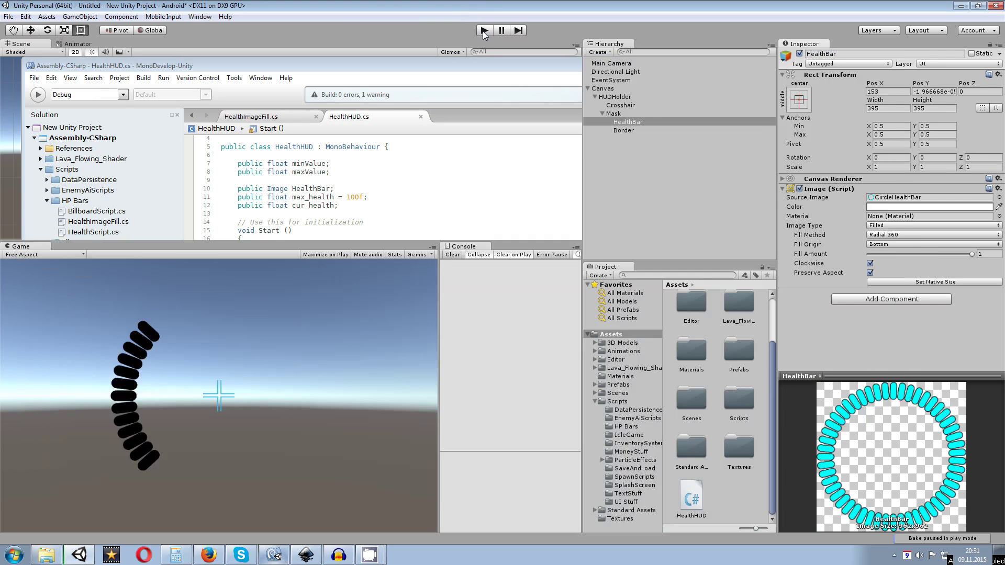
left_click(484, 30)
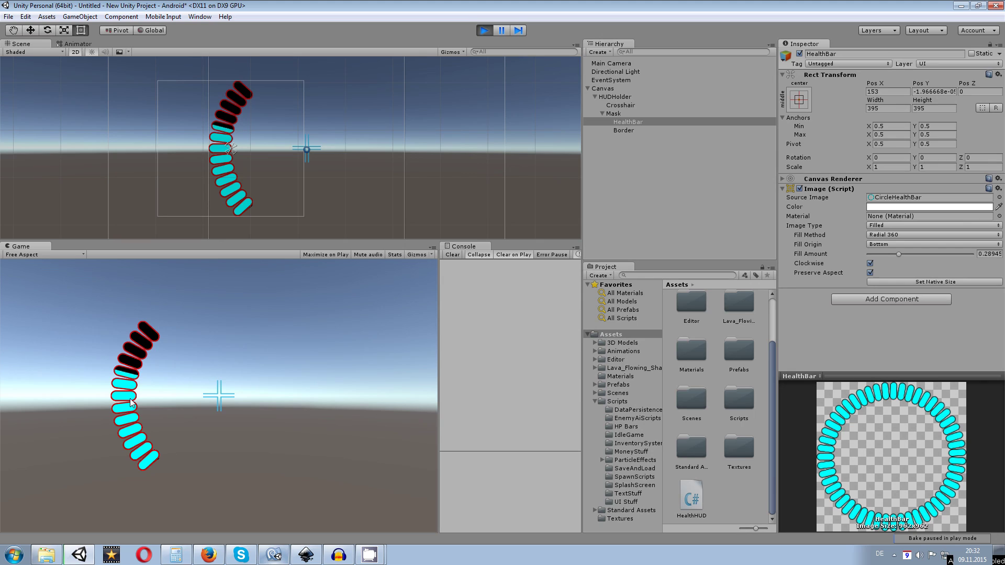
left_click(503, 30)
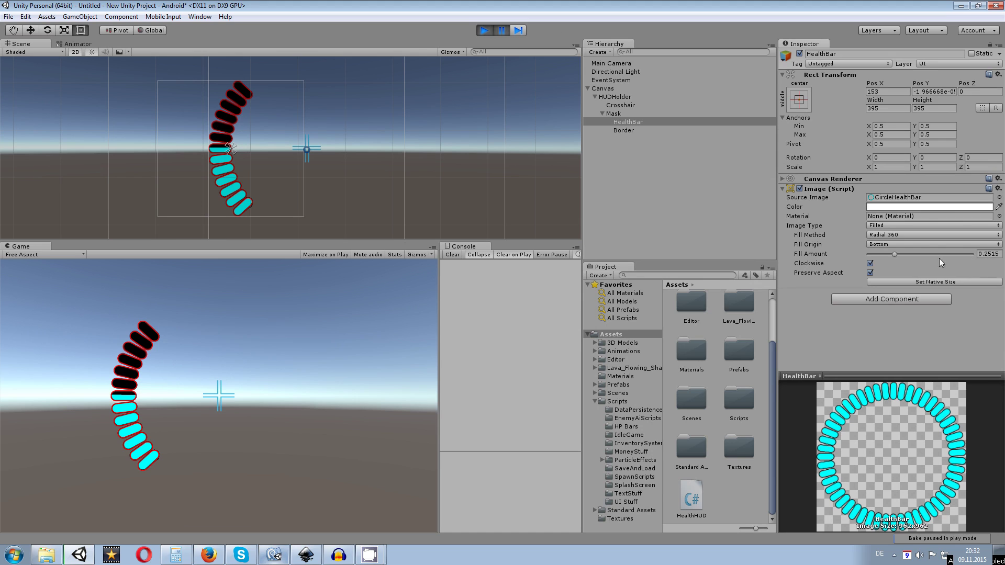
left_click(617, 112)
left_click(633, 122)
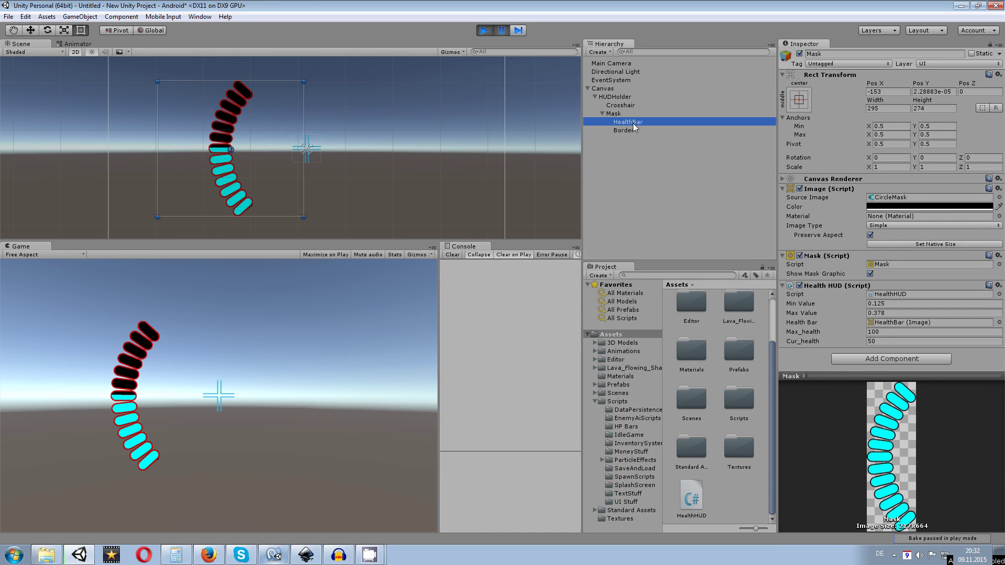
left_click(610, 114)
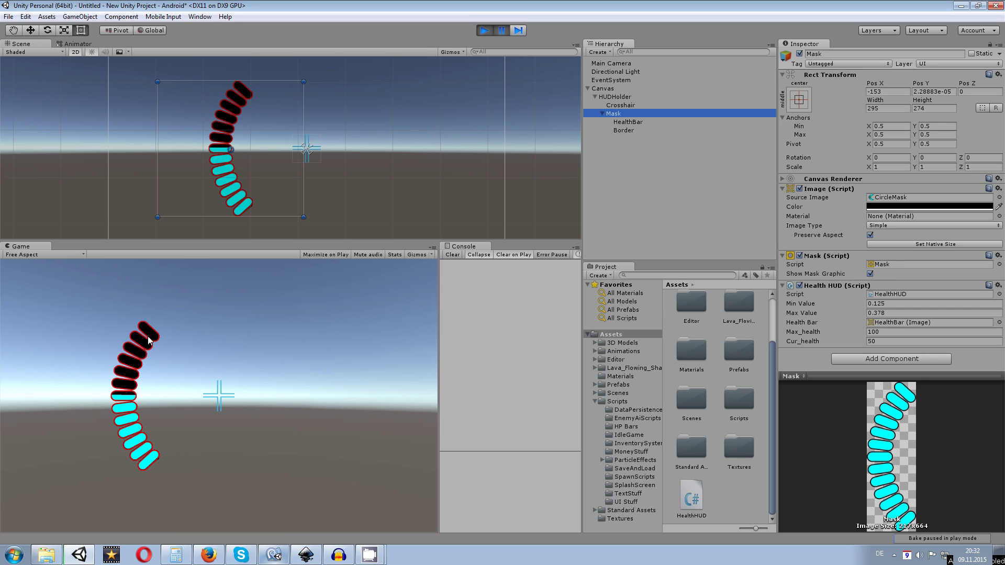
Resume the game until health runs out, check the HealthBar image's fill amount, and stop the run.
left_click(499, 30)
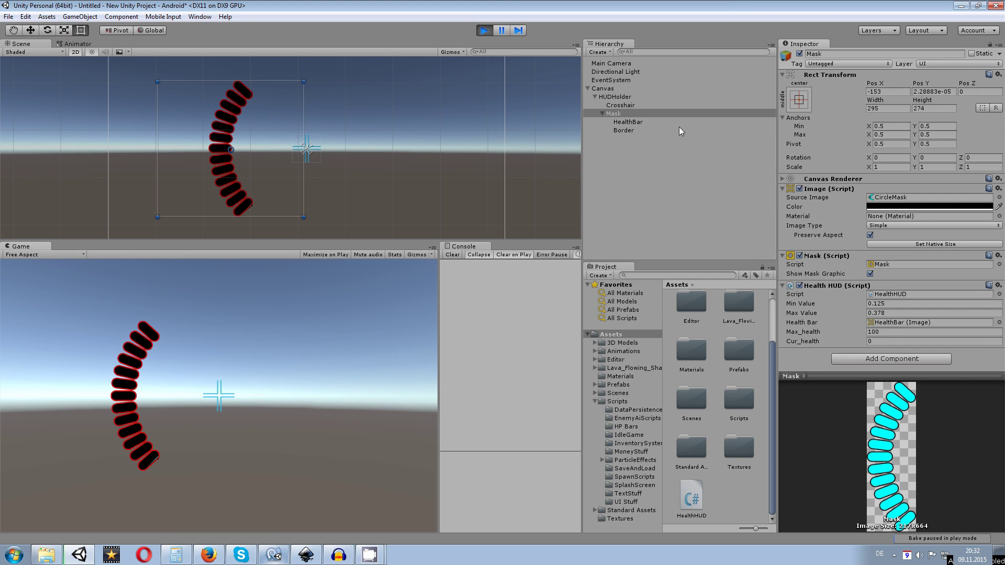
left_click(639, 122)
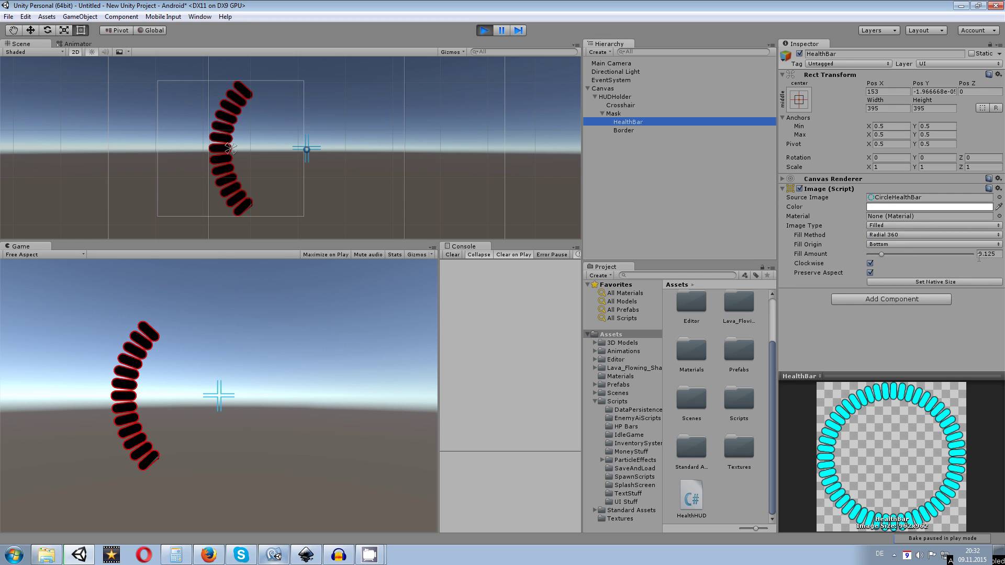
left_click(483, 30)
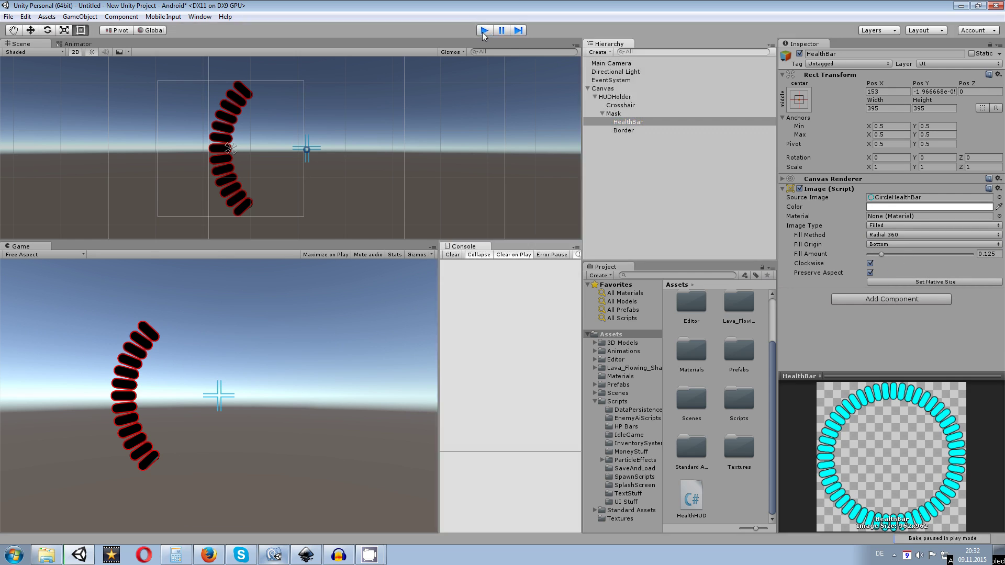
Switch to MonoDevelop and add an if condition testing cur_health <= 0 at the start of the decreaseHealth function.
left_click(274, 554)
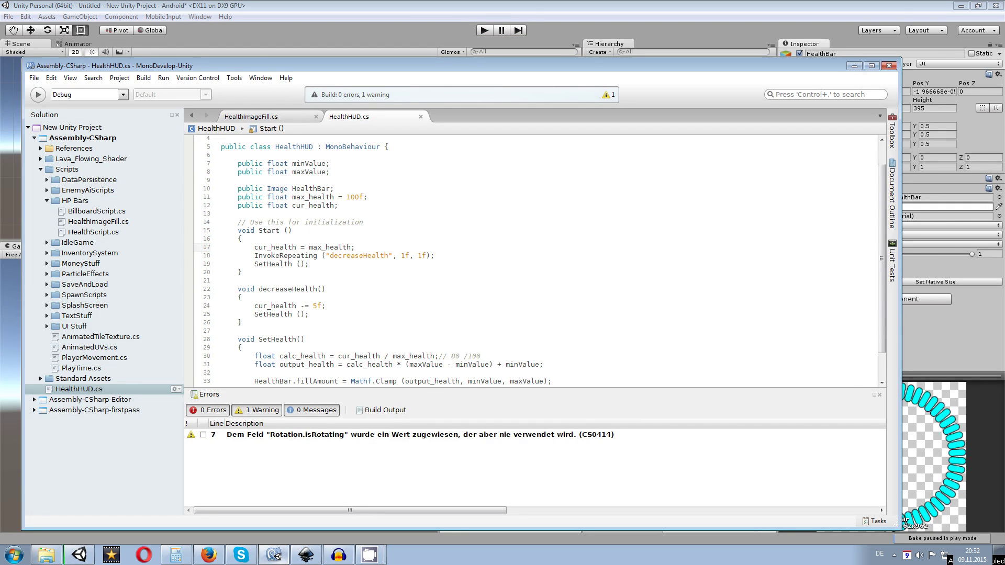
scroll(539, 262, "down", 2)
left_click(485, 353)
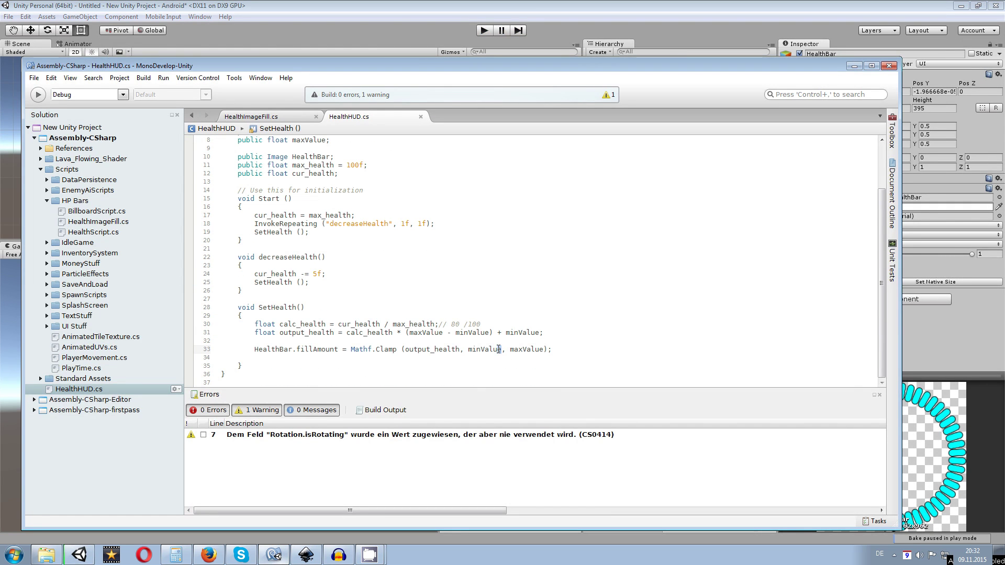
left_click_drag(503, 351, 469, 352)
left_click(504, 353)
left_click(242, 265)
key("Return")
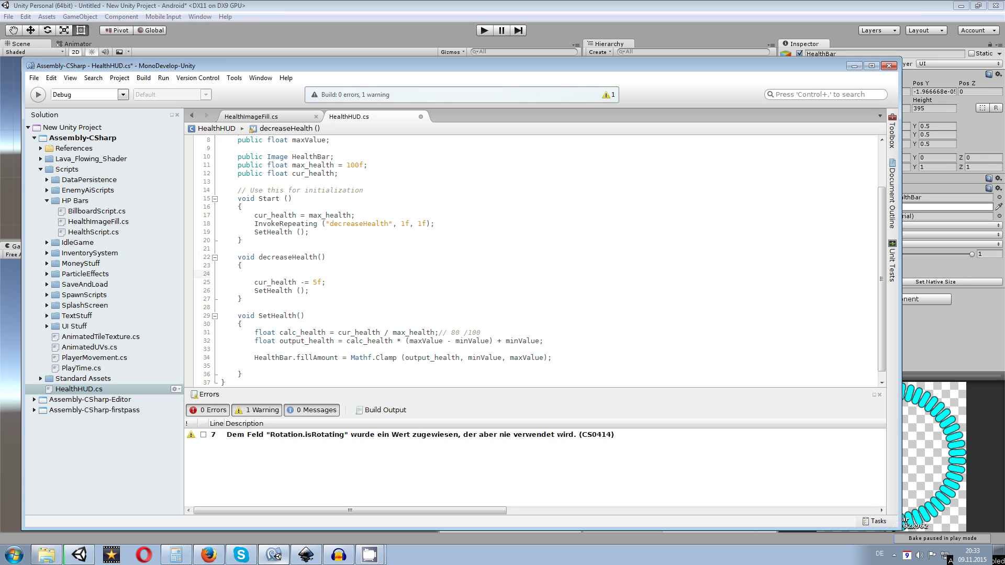
type("if")
type("()")
type("cur_ghe")
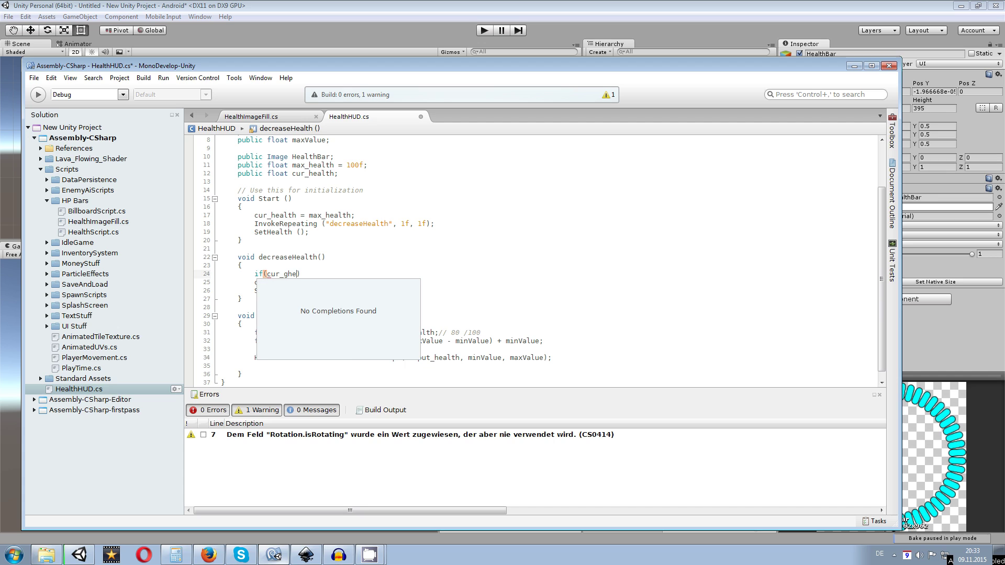
key("BackSpace")
key("BackSpace")
key("BackSpace")
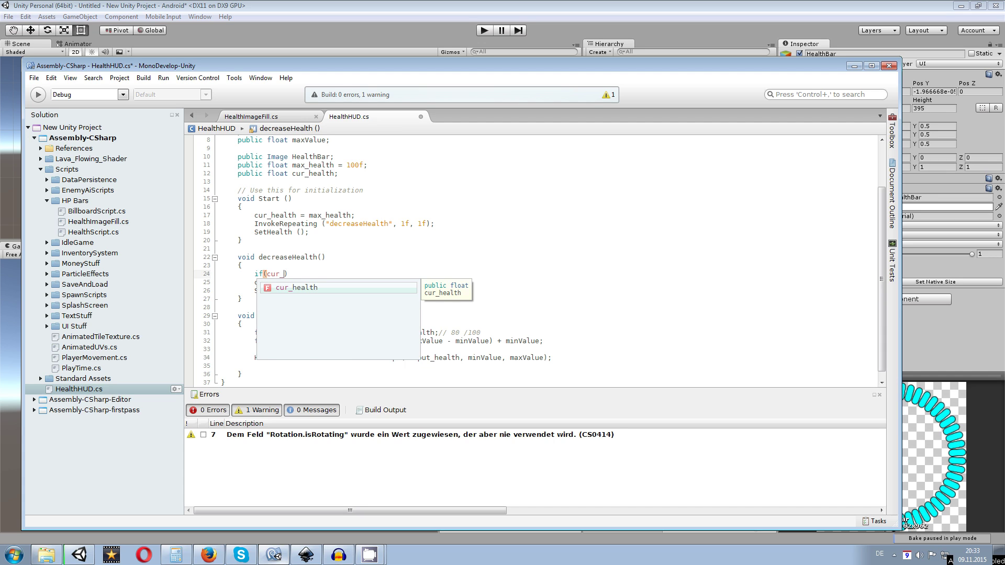
type("health ")
type("yield=")
key("BackSpace")
key("BackSpace")
key("BackSpace")
key("BackSpace")
key("BackSpace")
key("BackSpace")
type("<= 0")
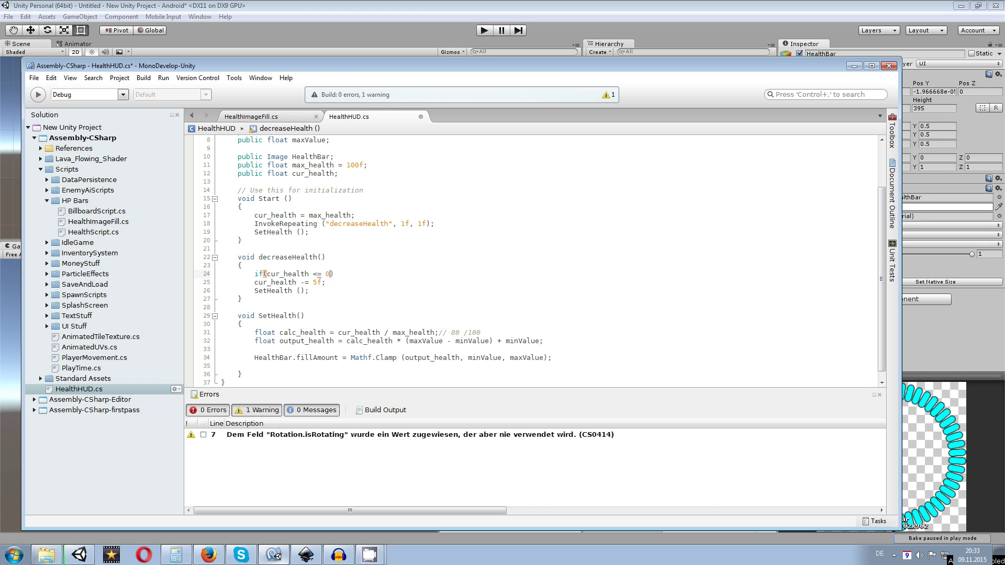
Give the if statement a braced body that sets cur_health = 0;.
key("Return")
type("{")
key("ctrl+z")
key("Return")
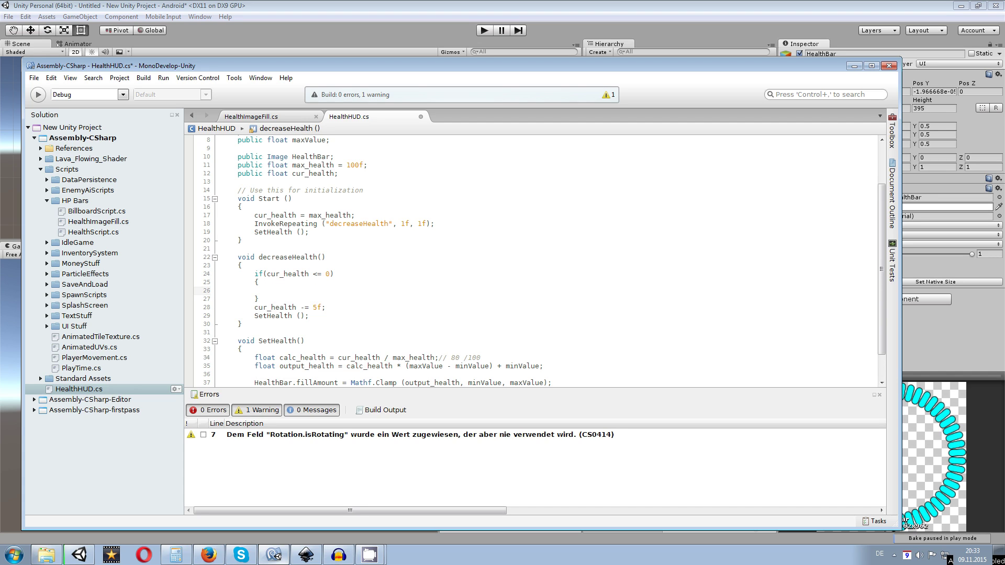
type("cur")
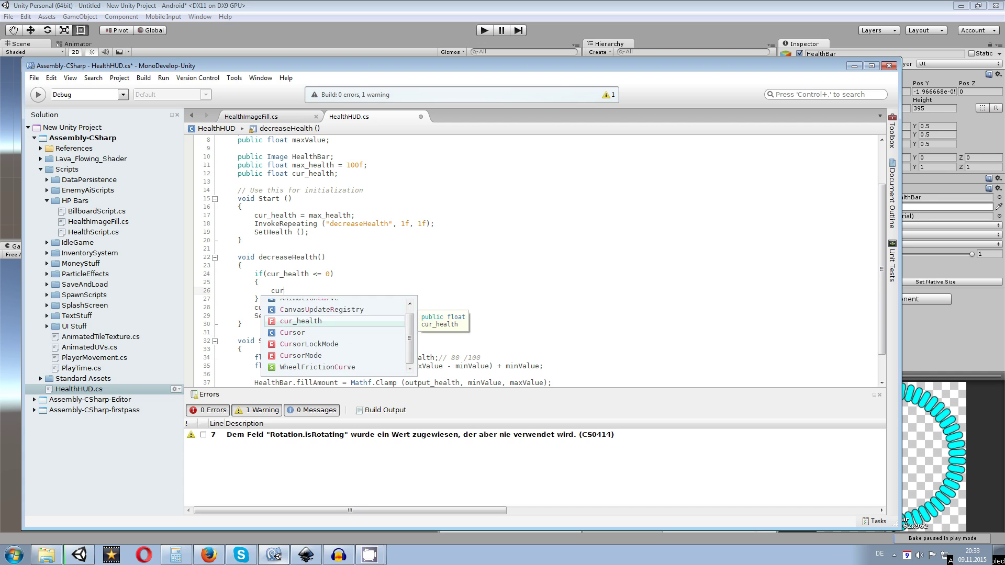
type("_health =")
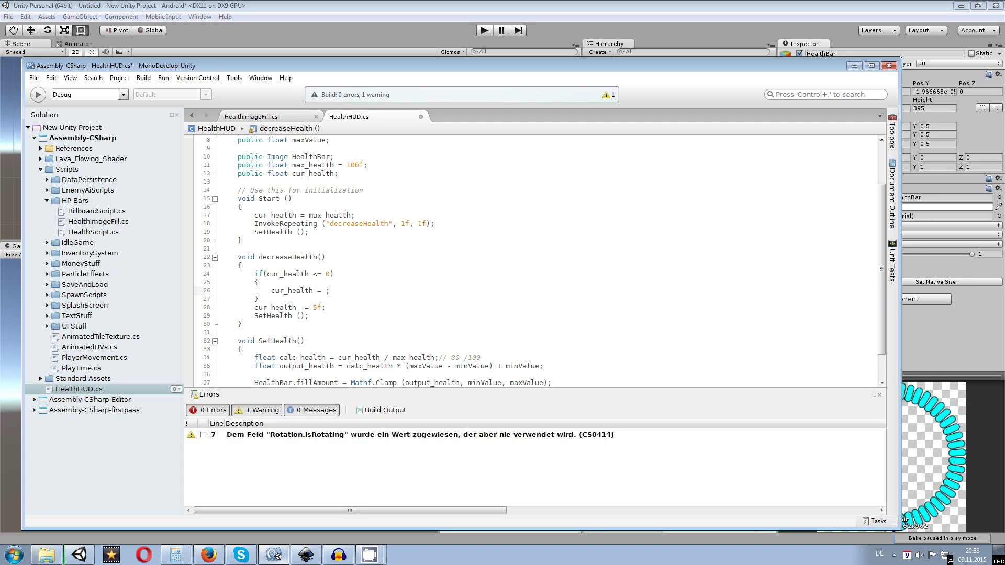
type(" 0;")
key("Down")
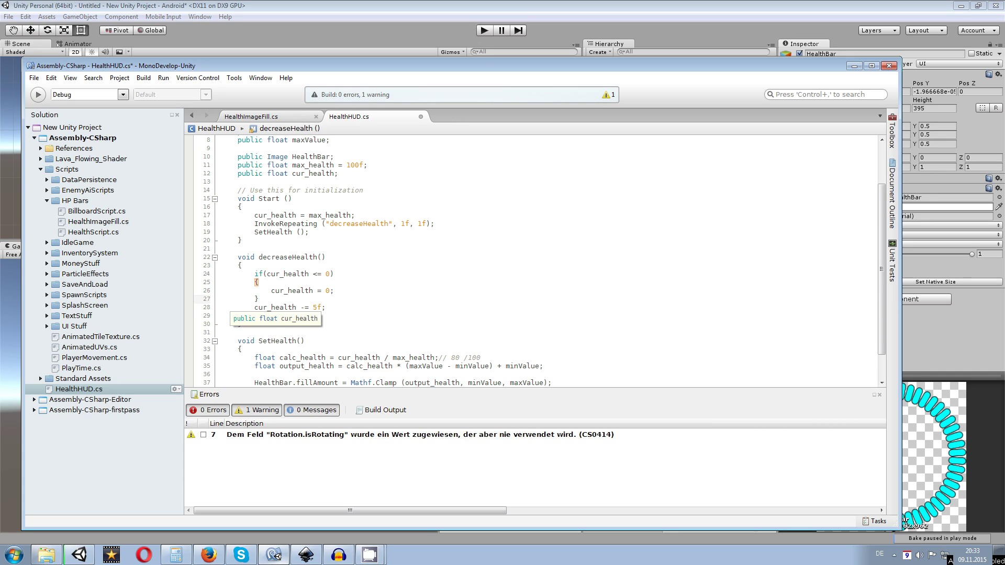
Enclose the cur_health -= 5f; and SetHealth (); lines of decreaseHealth in an else block.
key("Return")
type("else{")
key("Escape")
type("{")
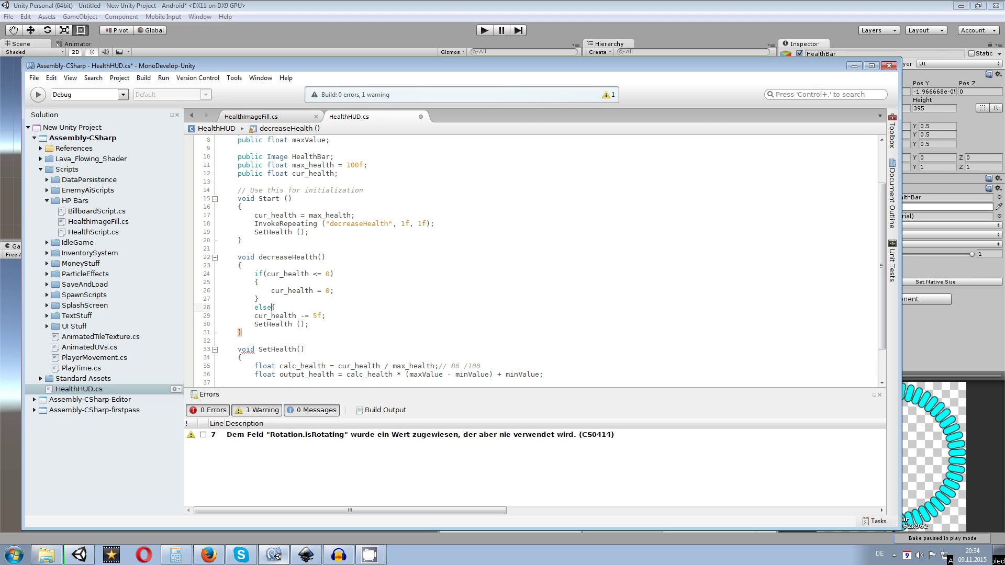
key("Return")
left_click(310, 333)
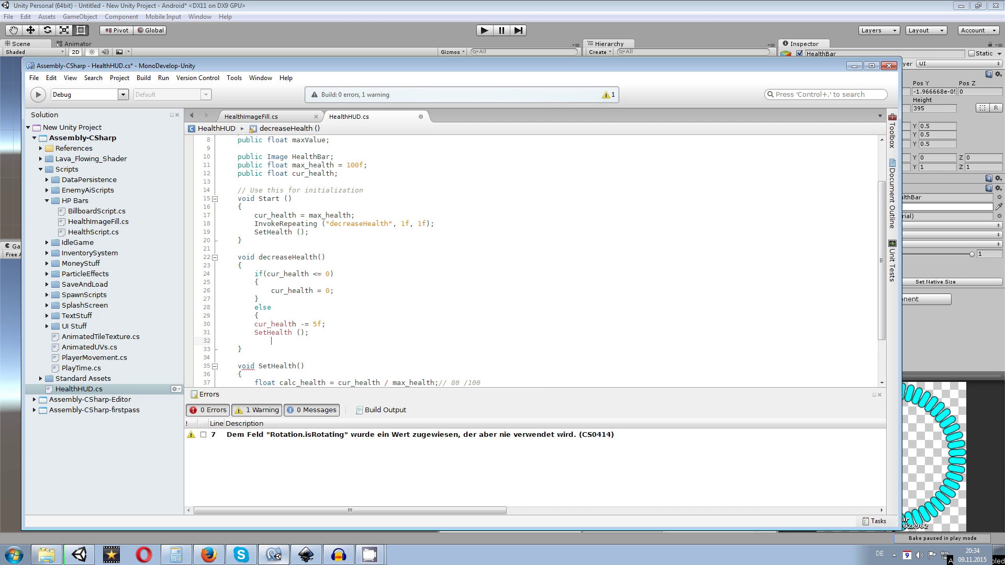
key("ctrl+i")
key("ctrl+z")
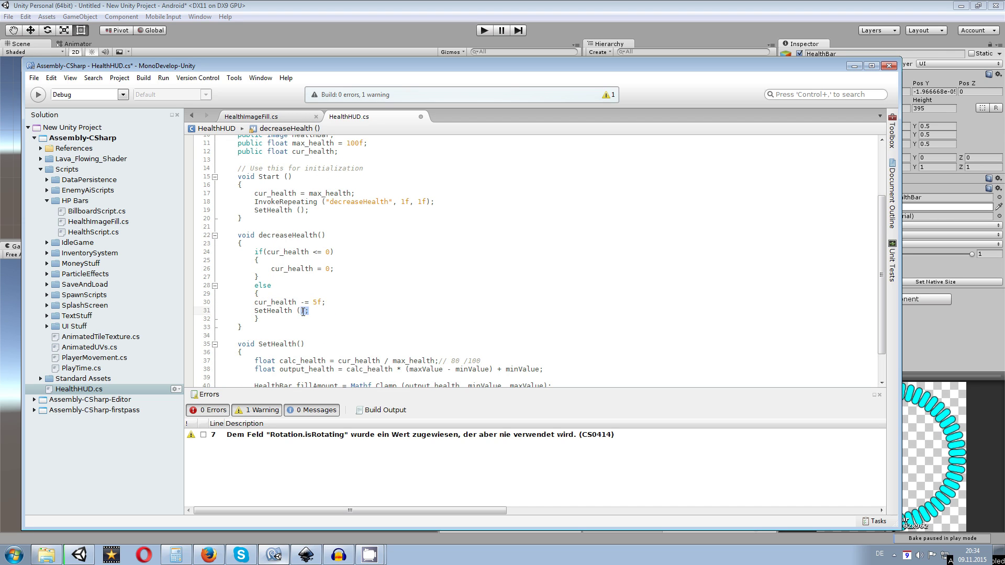
Indent the two statements inside the else block and save the script.
left_click_drag(309, 311, 255, 302)
key("Tab")
left_click(337, 302)
key("ctrl+s")
Run the game in Unity and set Cur_health to 10 in the Mask's Health HUD script.
left_click(305, 3)
left_click(484, 30)
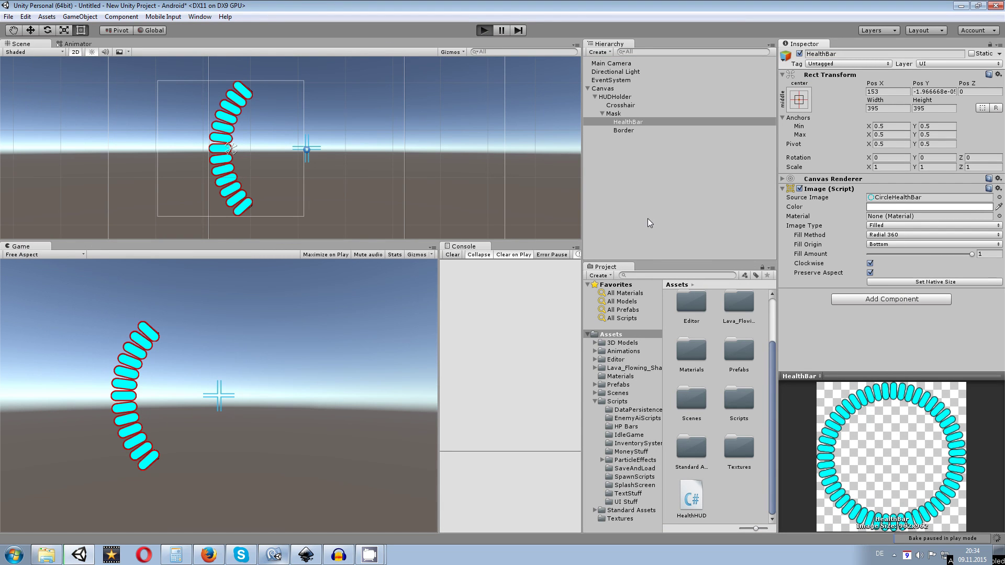
left_click(617, 114)
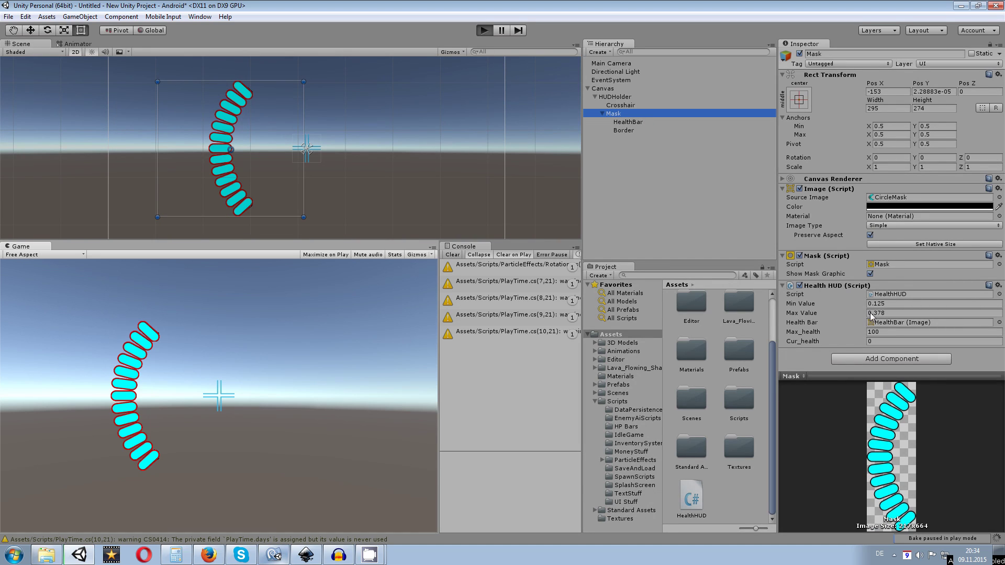
left_click(875, 332)
left_click(885, 341)
type("2")
key("BackSpace")
type("15")
key("BackSpace")
type("0")
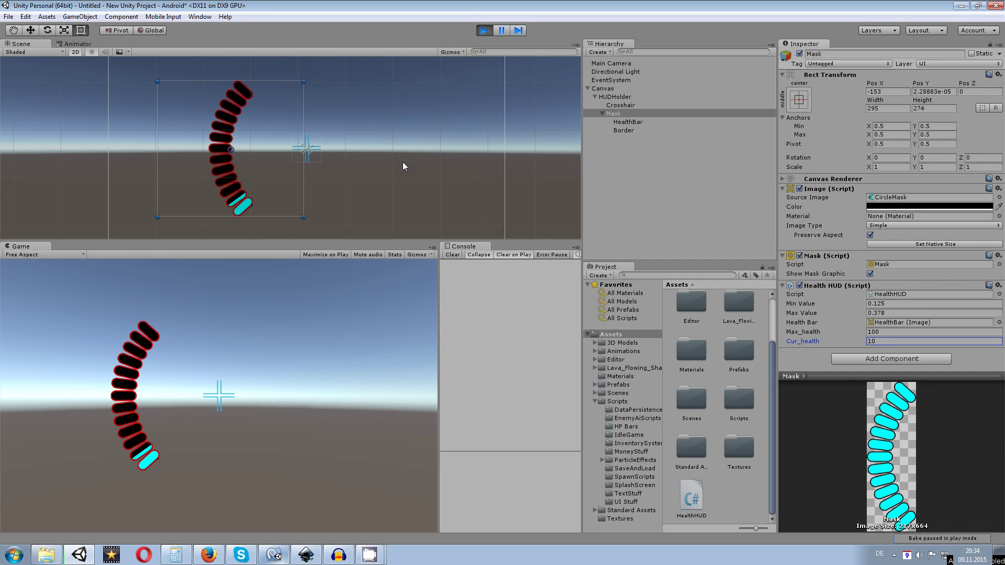
Set Cur_health to 0 in the running game to test the empty bar, and stop the game.
key("BackSpace")
key("BackSpace")
type("0")
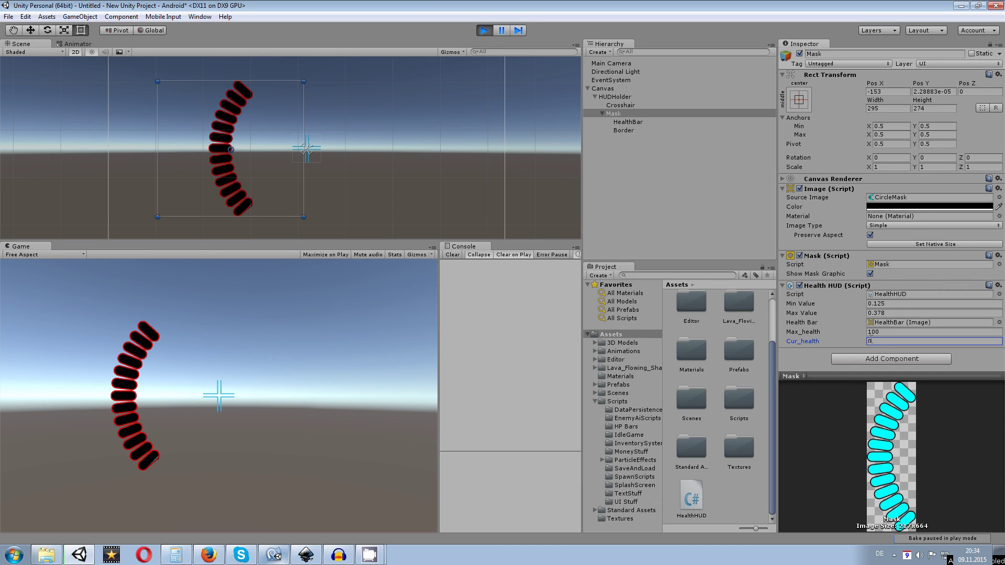
key("Return")
left_click(484, 31)
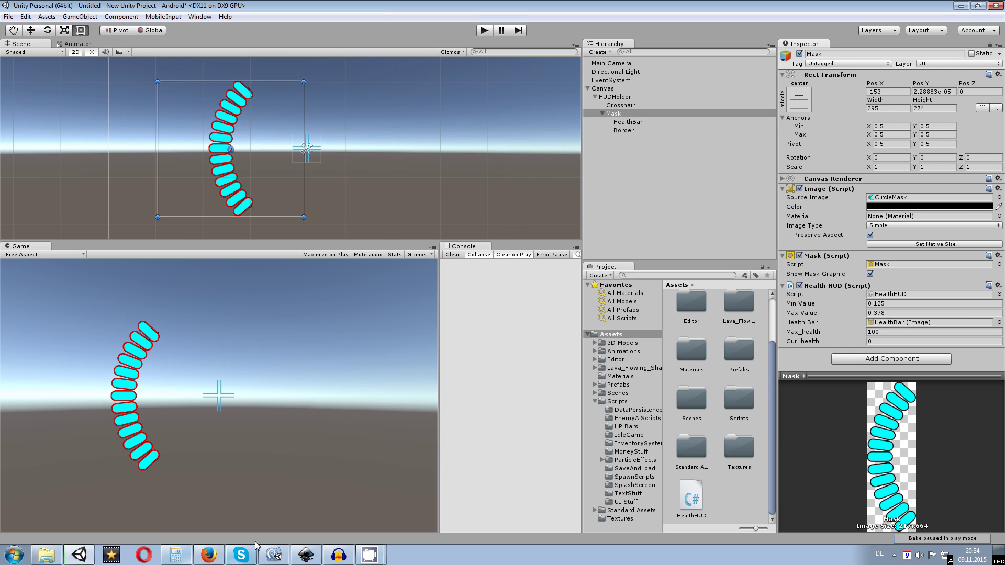
Switch to MonoDevelop and declare public Color32 startcolor; below the cur_health variable in HealthHUD.cs.
left_click(273, 555)
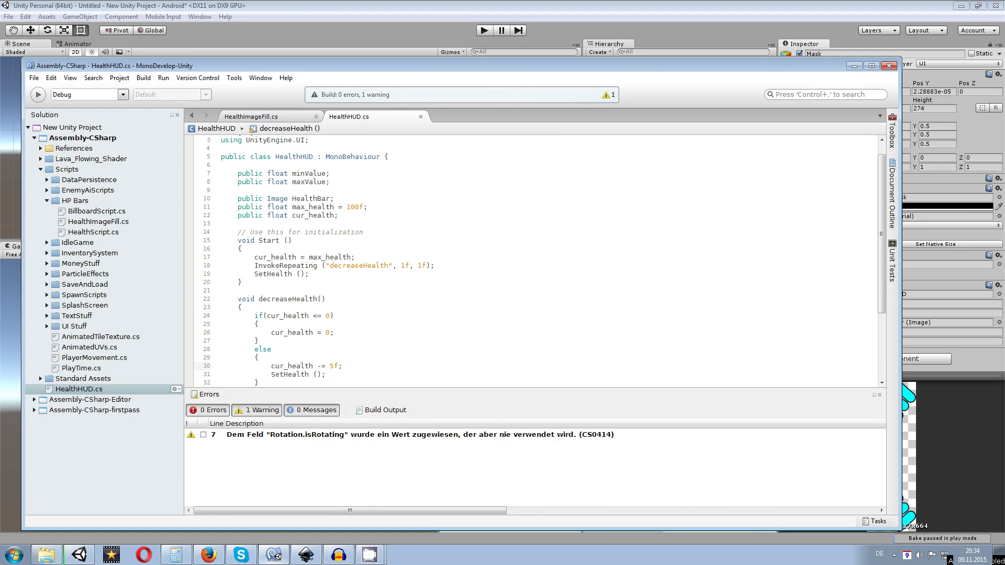
key("Return")
key("Return")
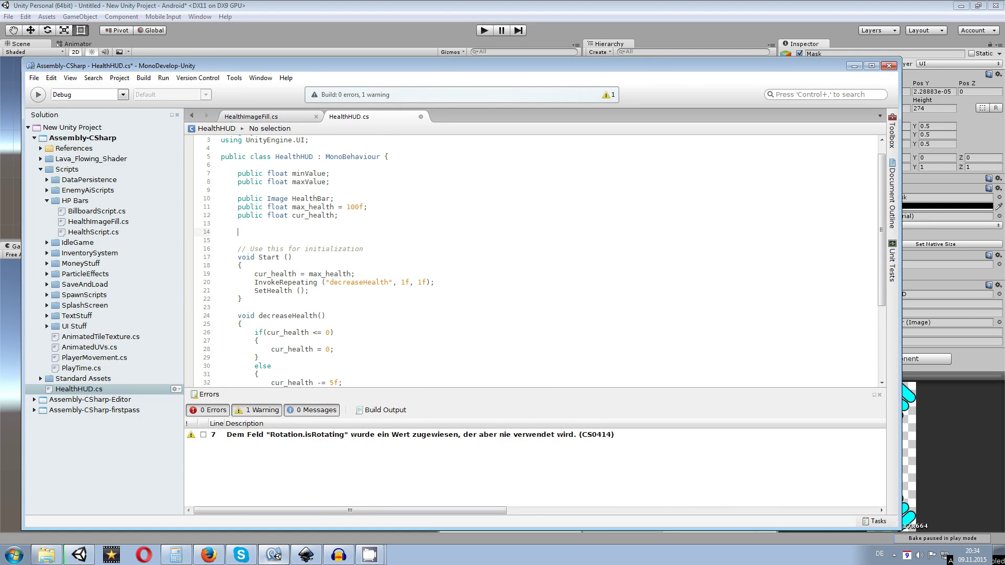
type("public ")
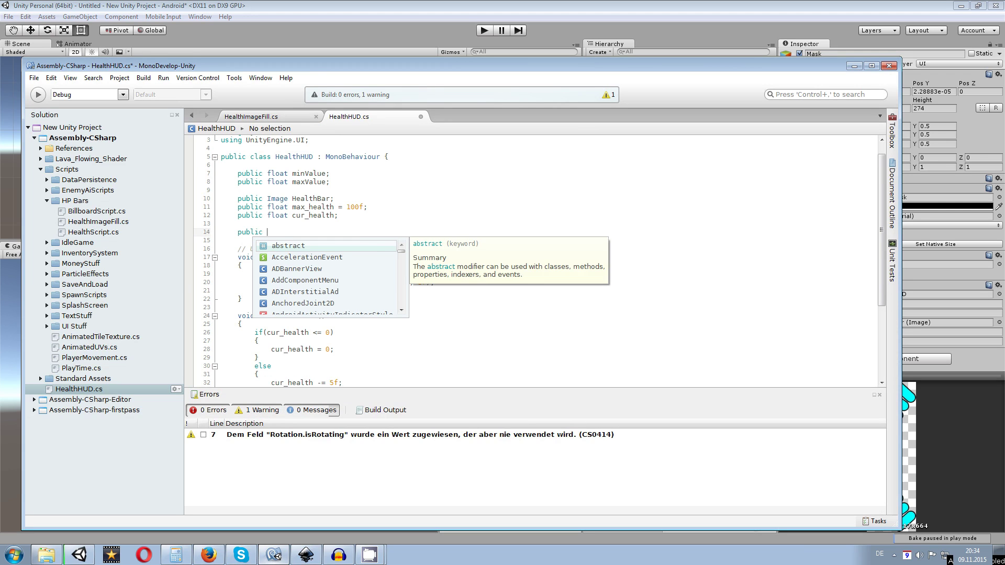
type("color")
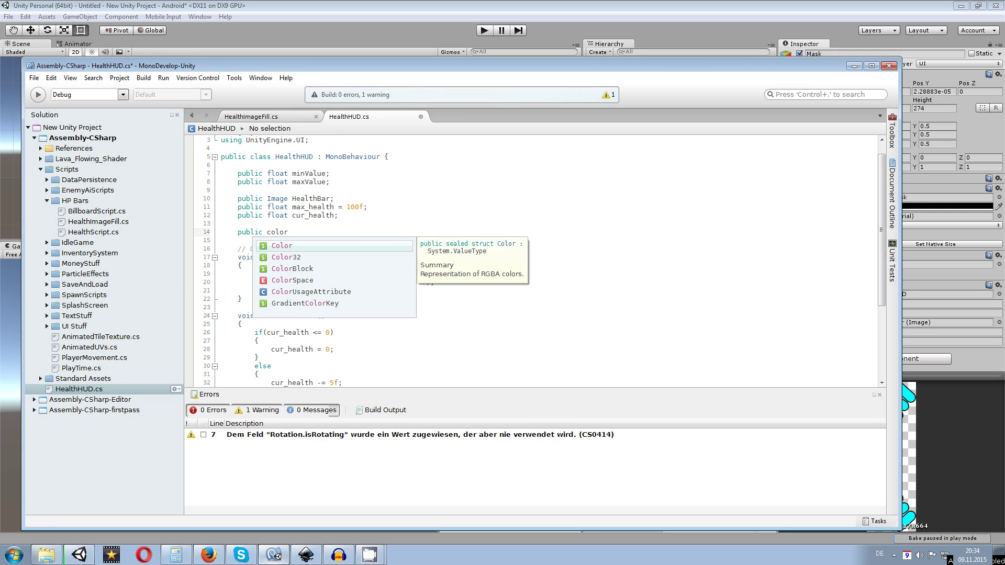
type("32 start")
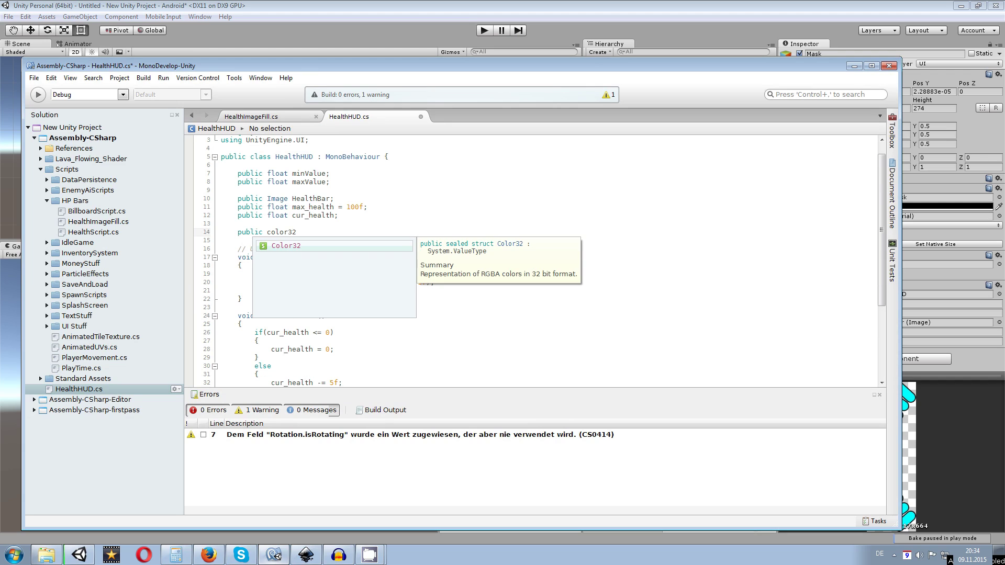
key("Return")
type("startcolor;")
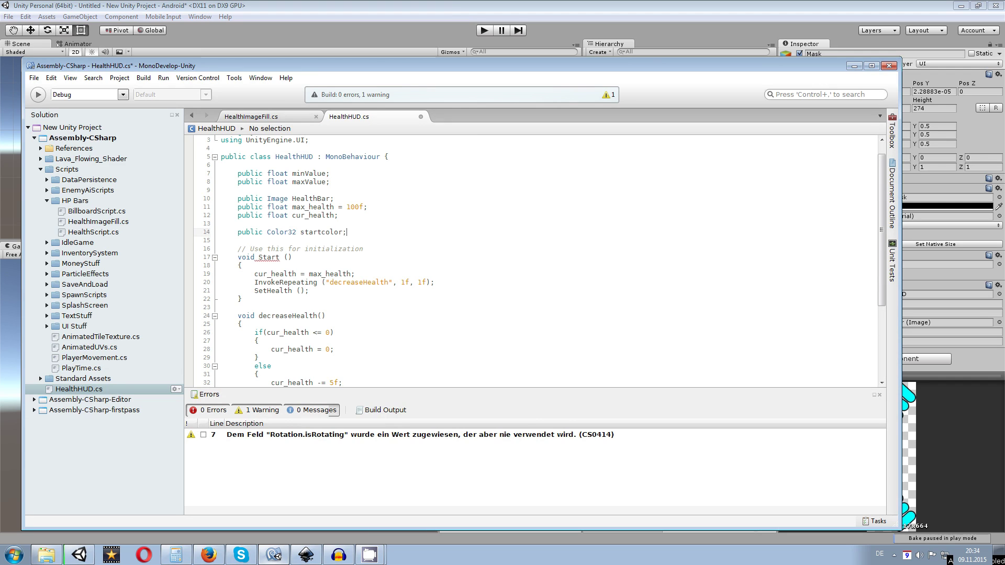
Declare public Color32 endcolor; on the line below startcolor.
key("Return")
type("pu")
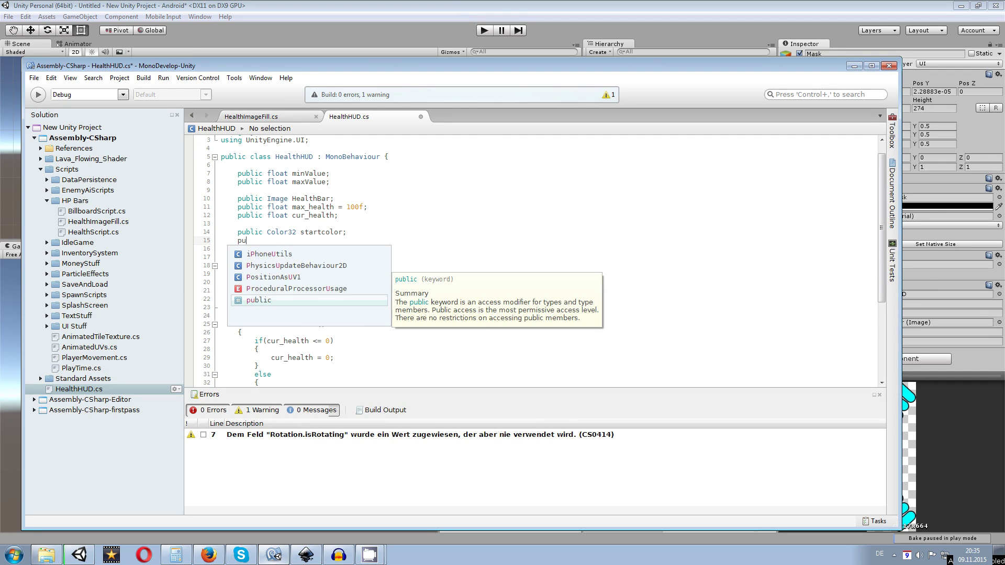
type("blic")
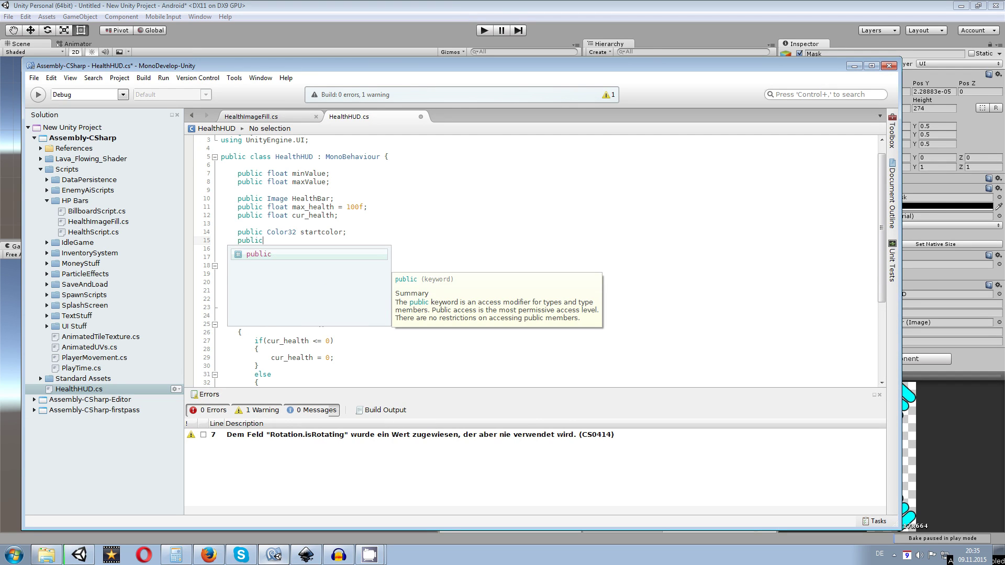
type(" color32")
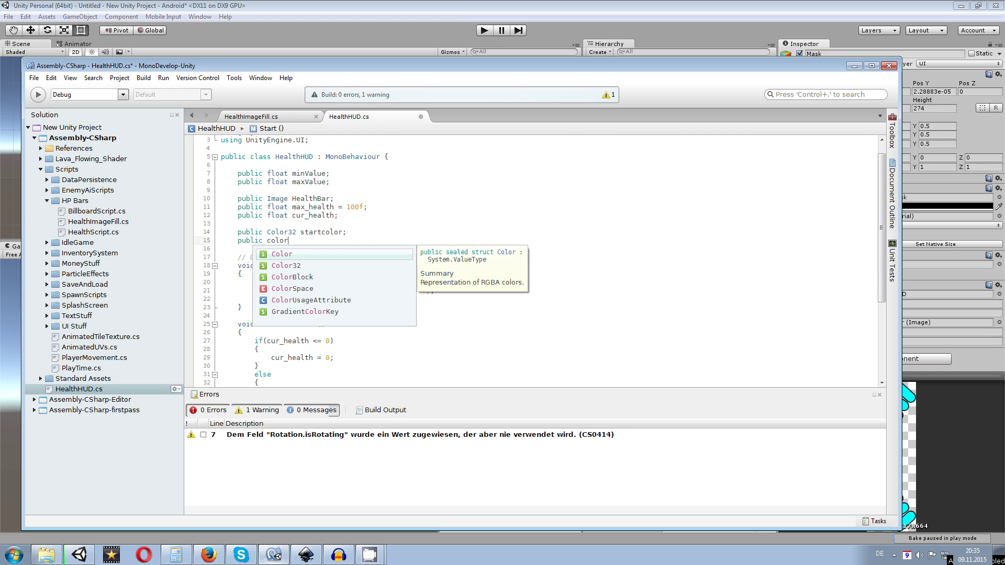
key("Down")
key("Return")
type("endcolor")
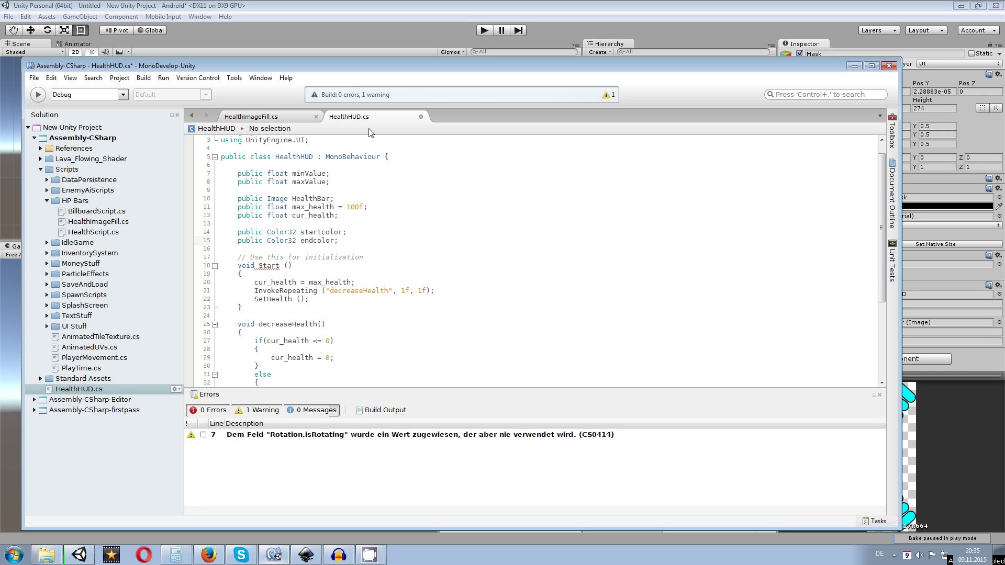
Add a HealthBar.color = Color.Lerp () assignment under the fillAmount line in the SetHealth method.
scroll(263, 328, "down", 5)
left_click(297, 358)
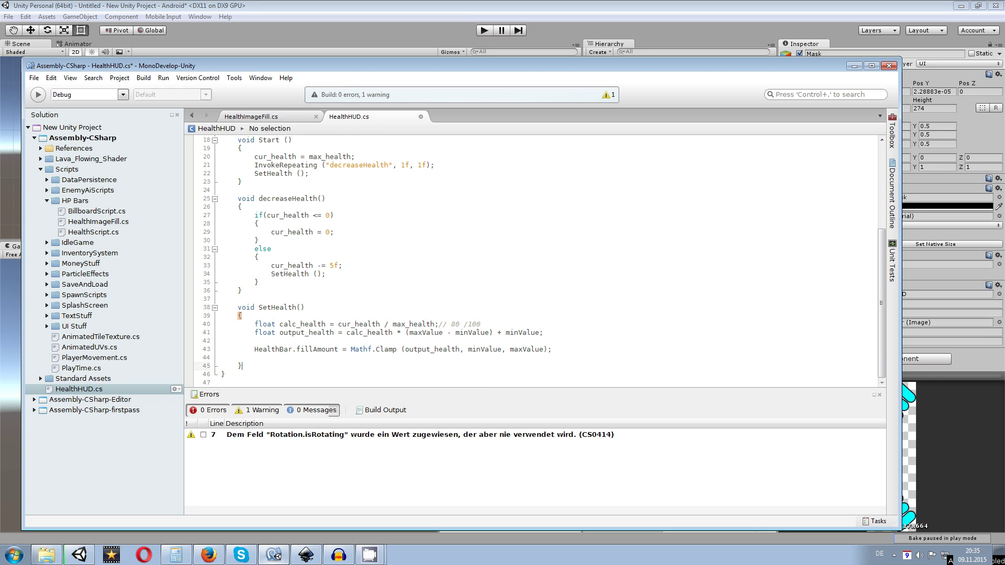
type("Healt")
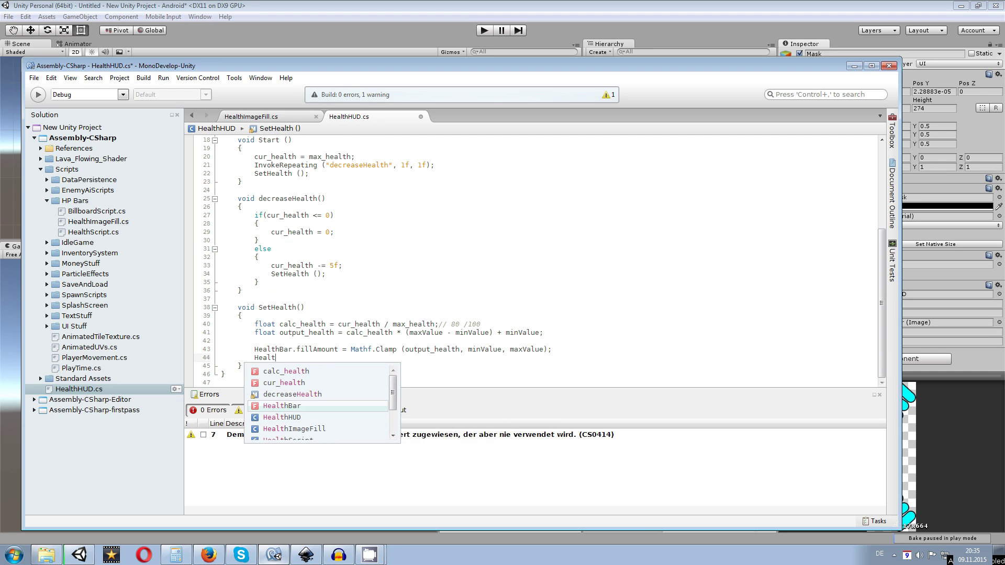
type("hBar.c")
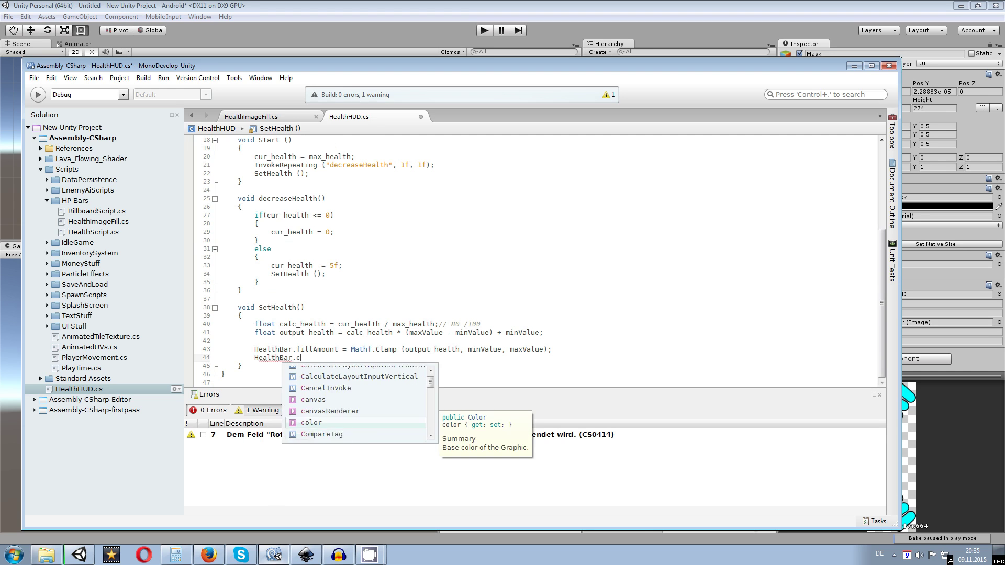
type("olor = ")
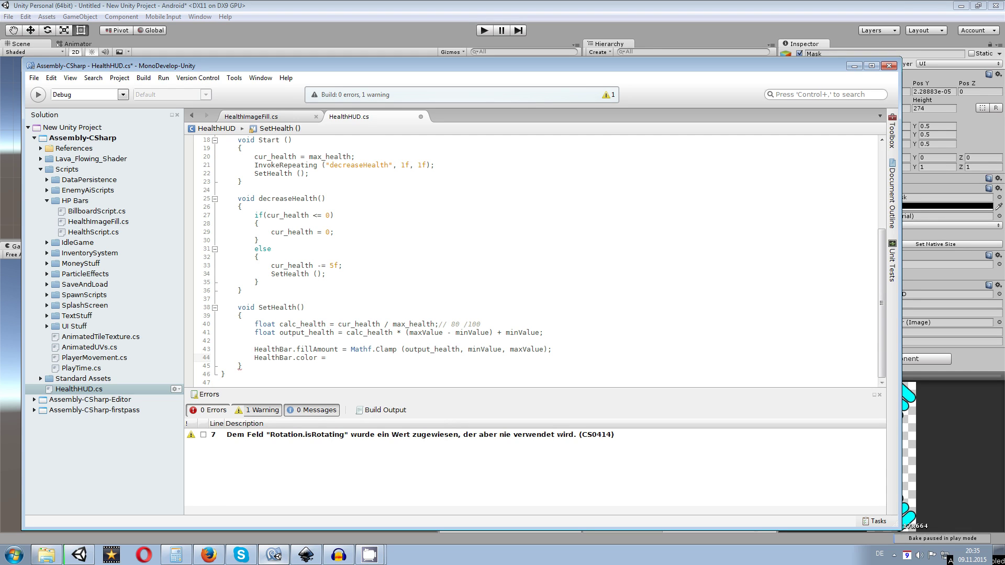
type("Color")
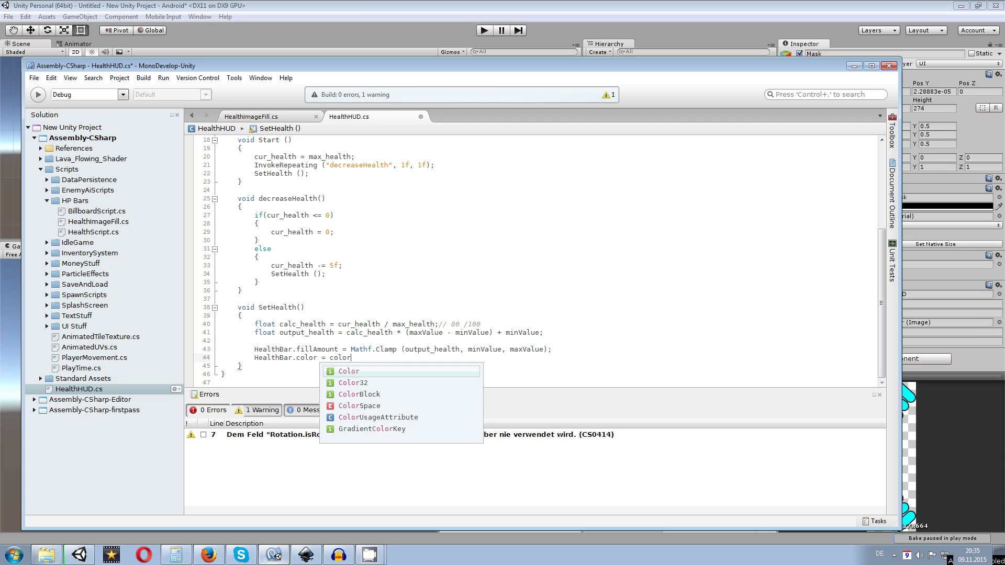
type(".ler")
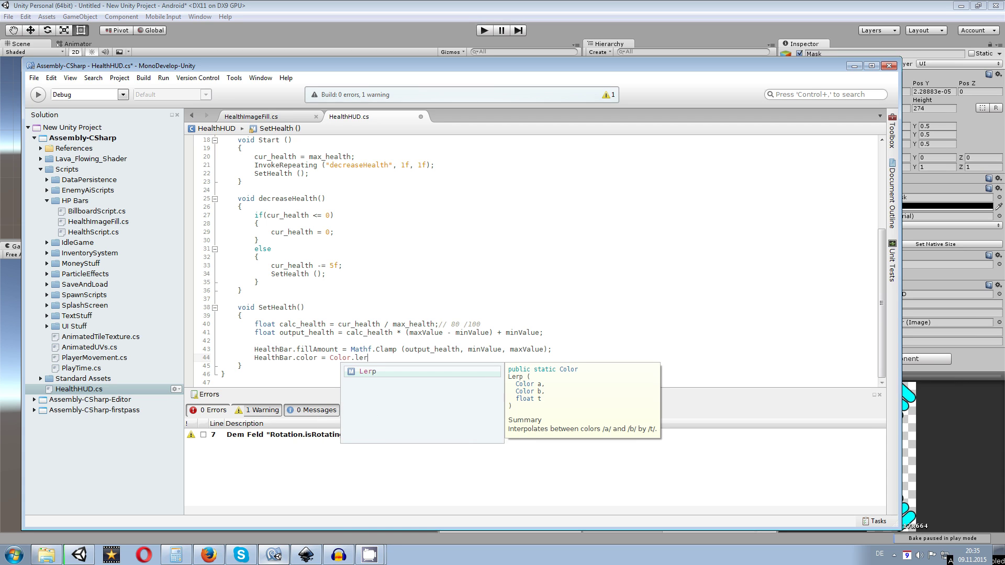
type("()")
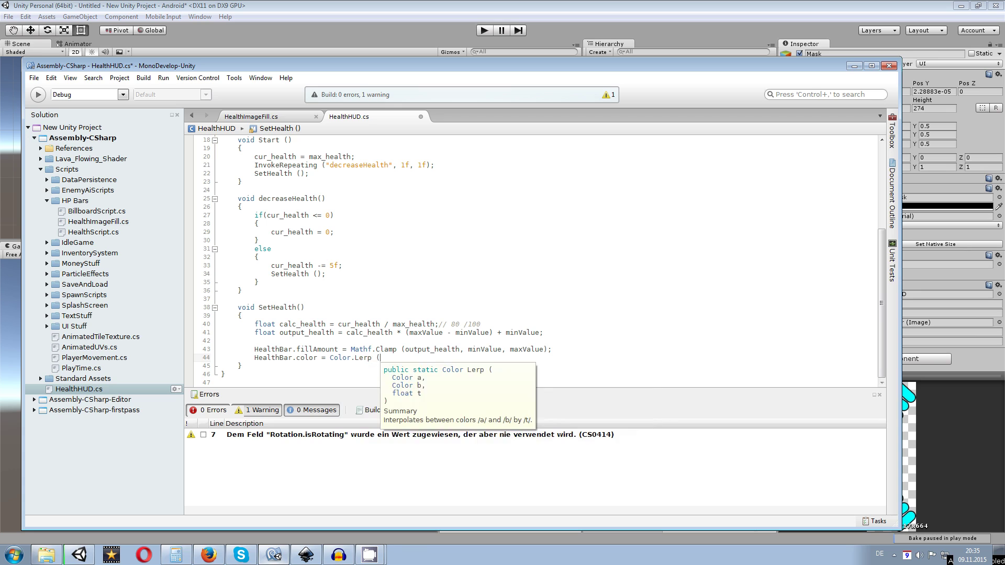
key("BackSpace")
key("BackSpace")
type("()")
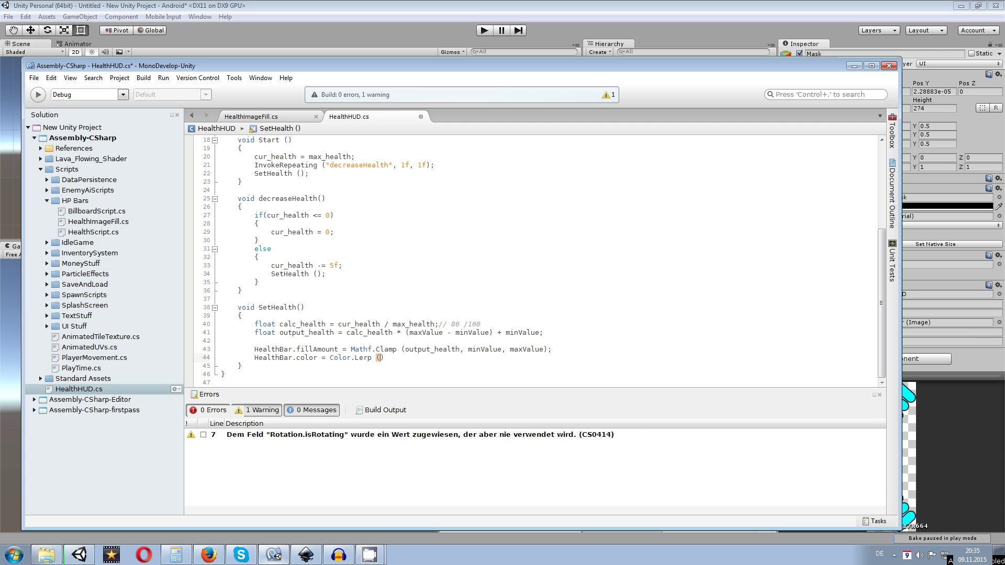
Fill in the Color.Lerp arguments endcolor, startcolor, calc_health, end the statement with a semicolon, and save the script.
type("endcolor")
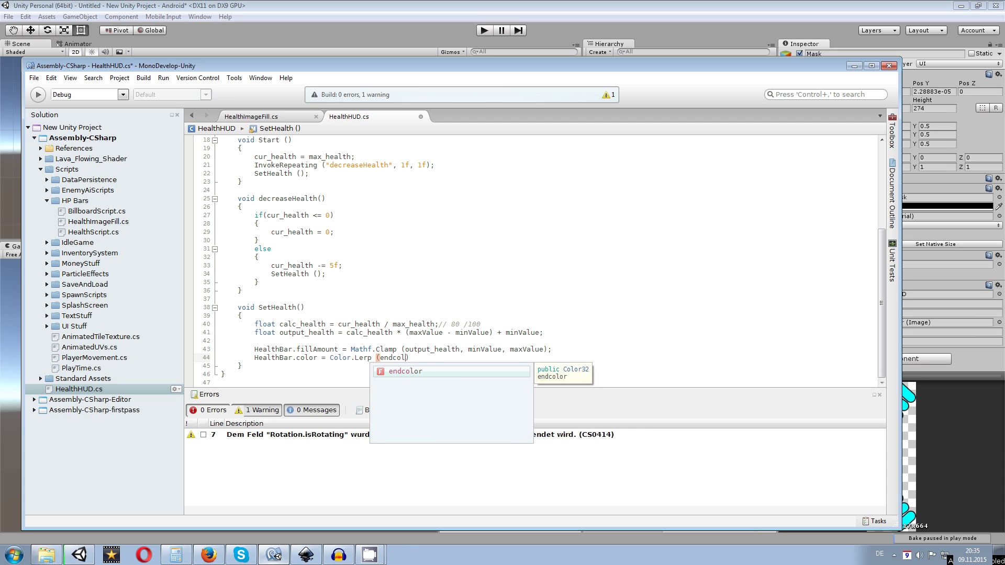
type(",start")
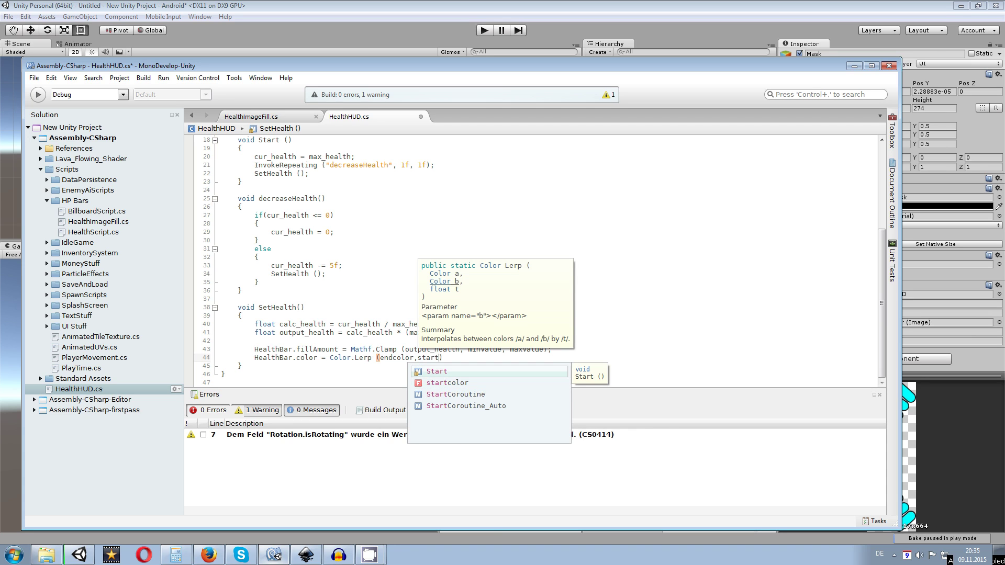
key("Down")
key("Return")
type(",")
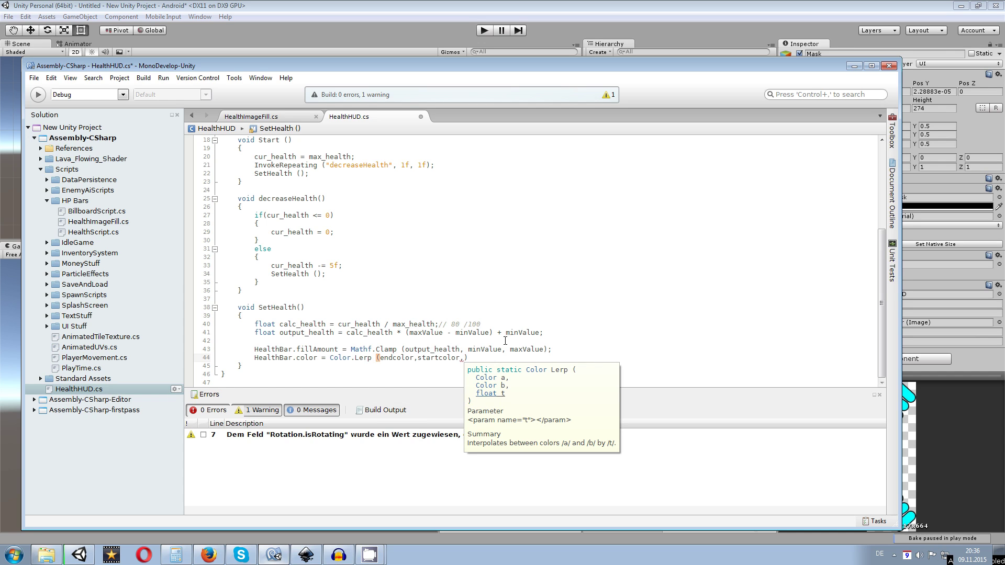
type("calc")
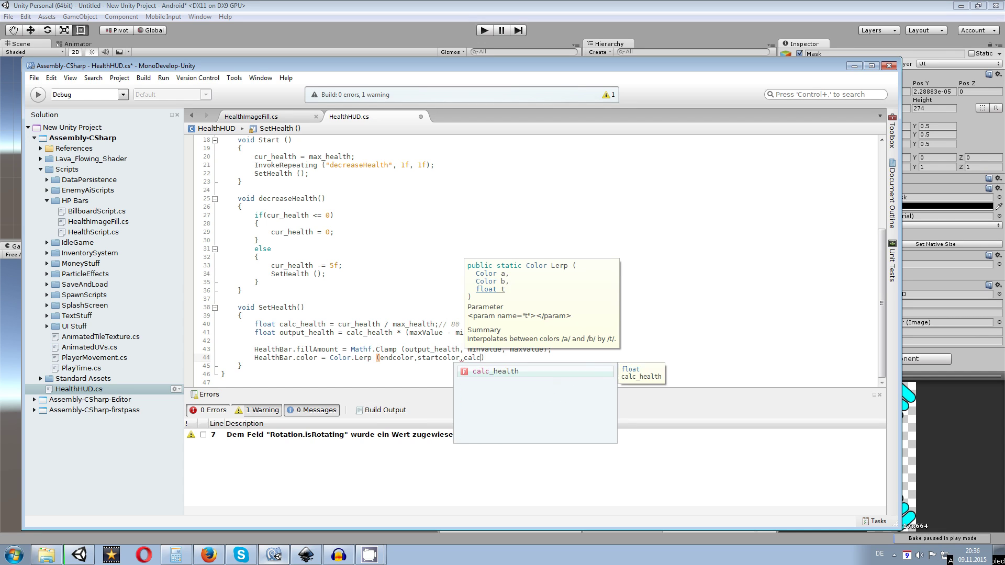
key("Return")
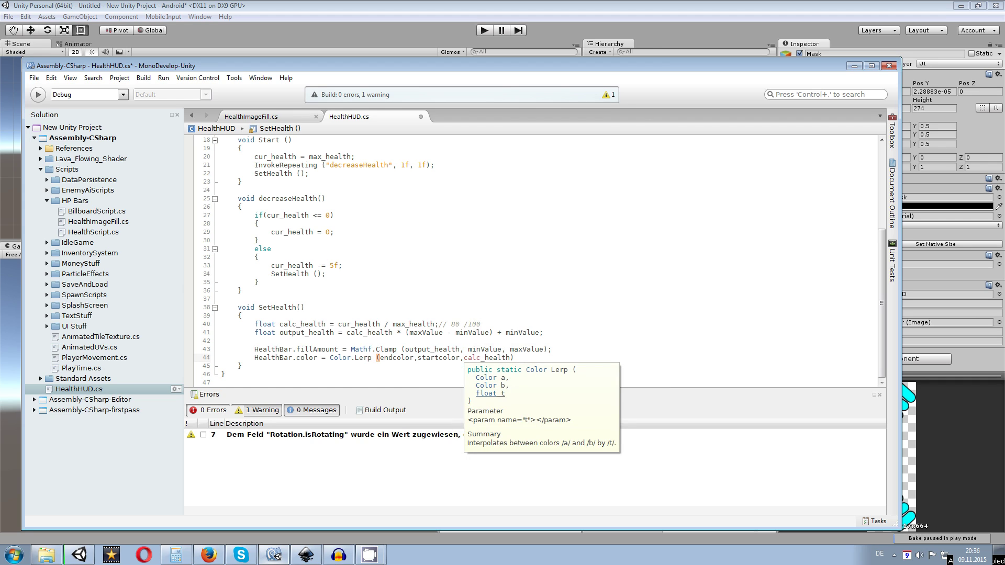
type(");")
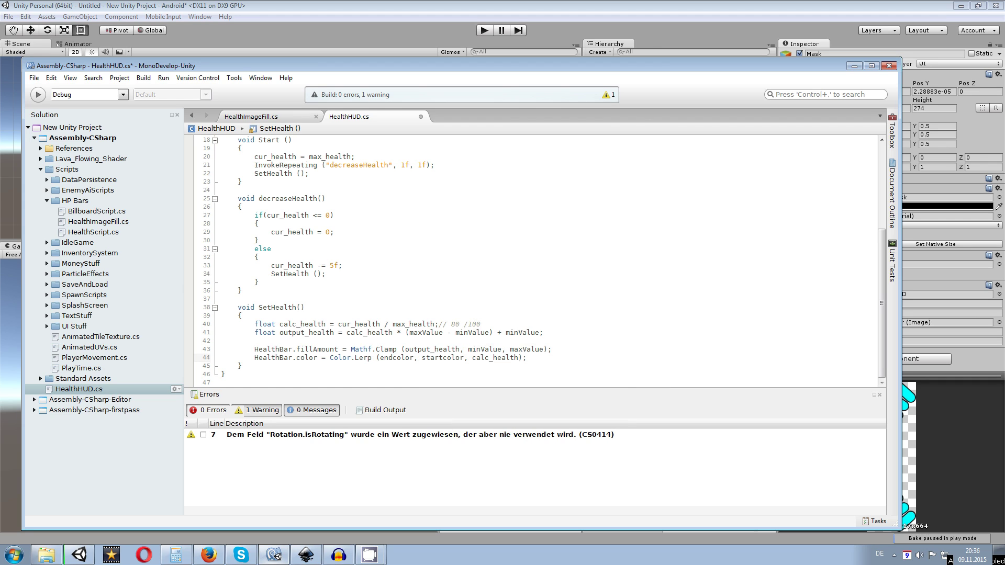
key("ctrl+s")
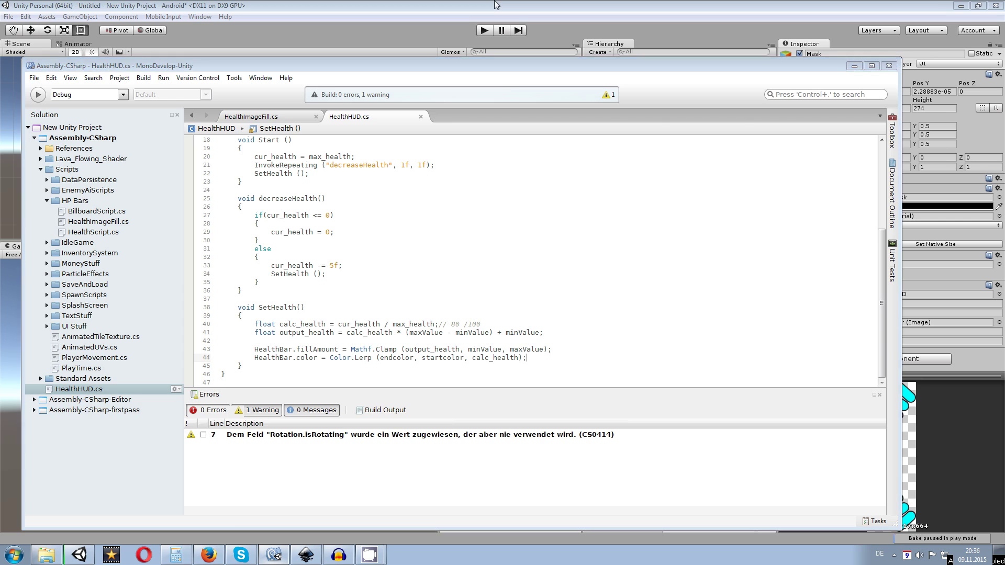
Switch to Unity and set Startcolor in the Mask's Health HUD script to red with alpha 255.
key("alt+Tab")
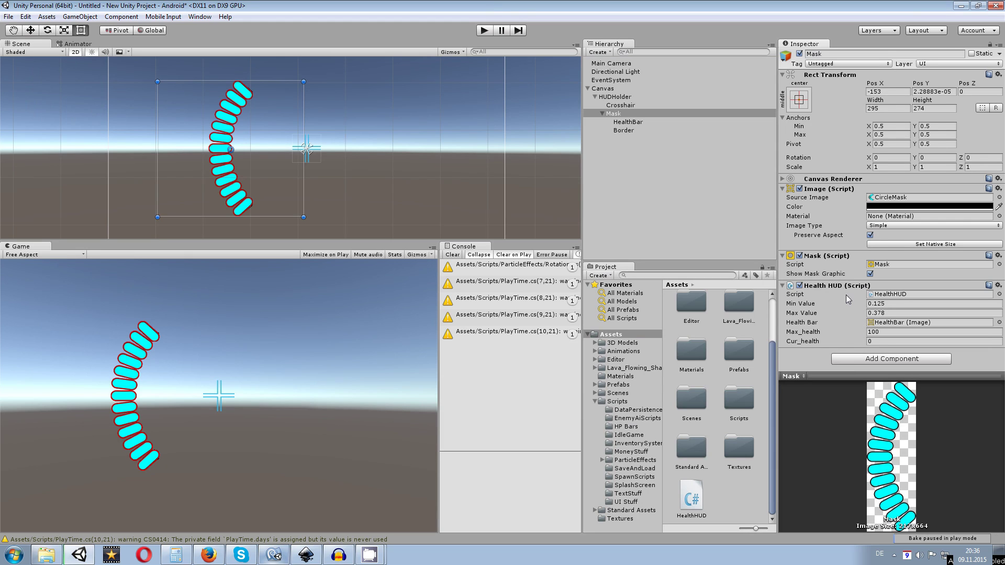
scroll(868, 316, "down", 1)
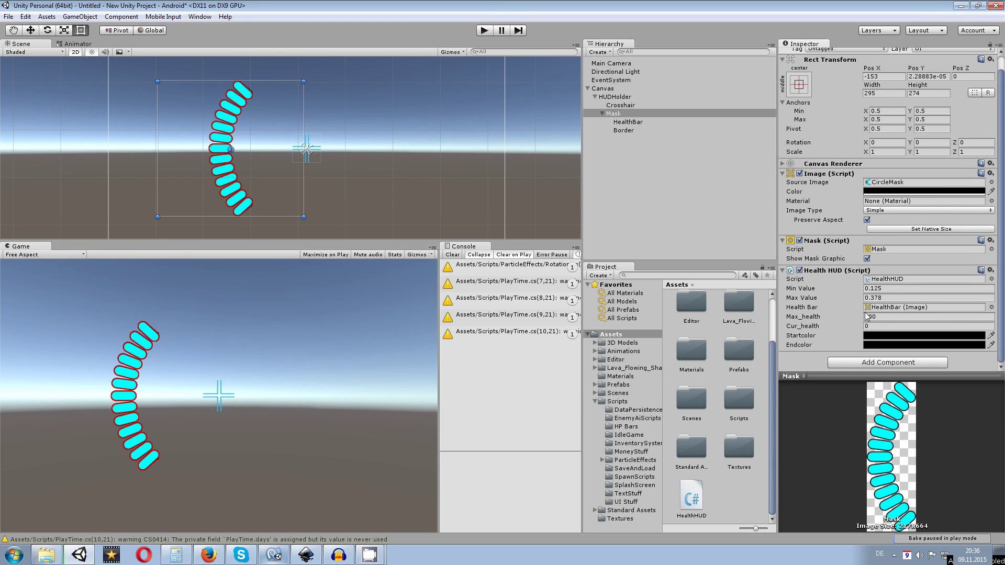
left_click(900, 336)
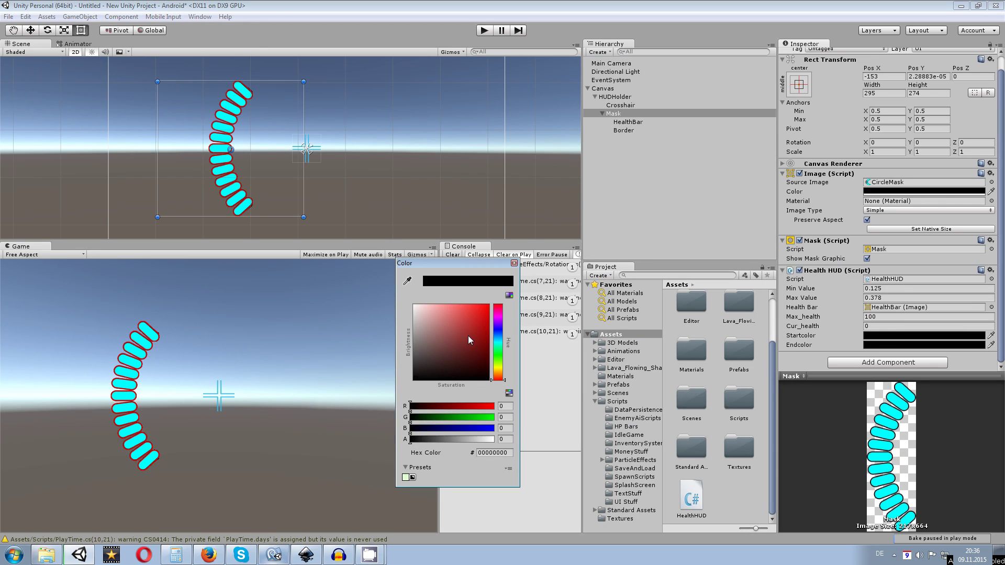
left_click_drag(469, 336, 501, 287)
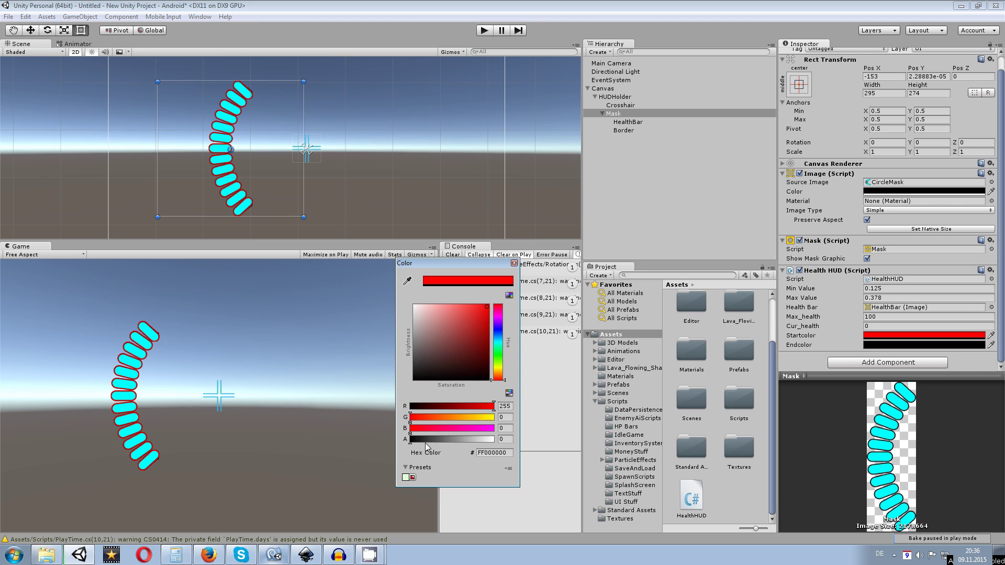
left_click_drag(439, 438, 507, 437)
Set Endcolor in the Health HUD script to red, FF0000FF, with alpha 255, and close the color picker.
left_click(920, 347)
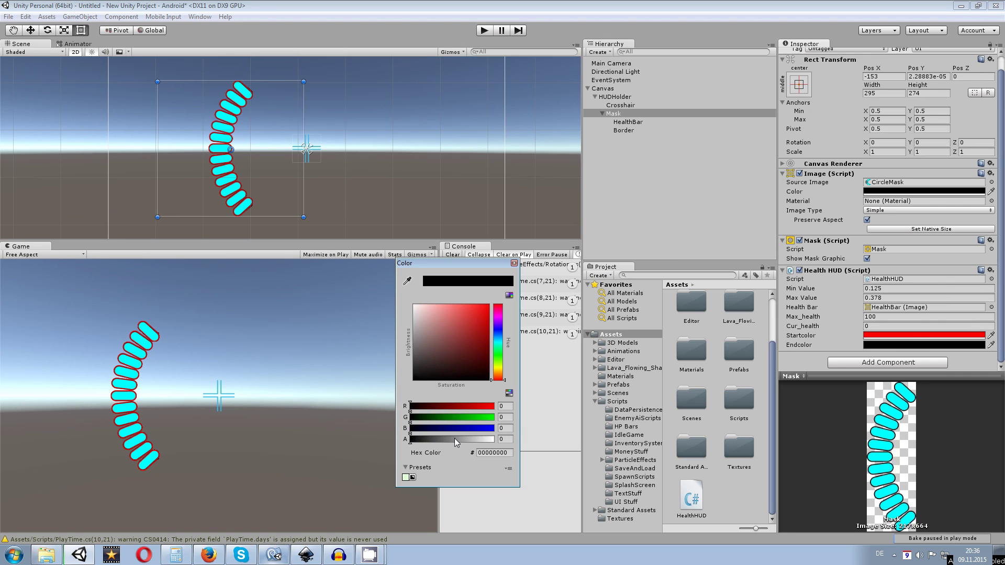
left_click_drag(415, 443, 497, 440)
left_click_drag(437, 341, 490, 303)
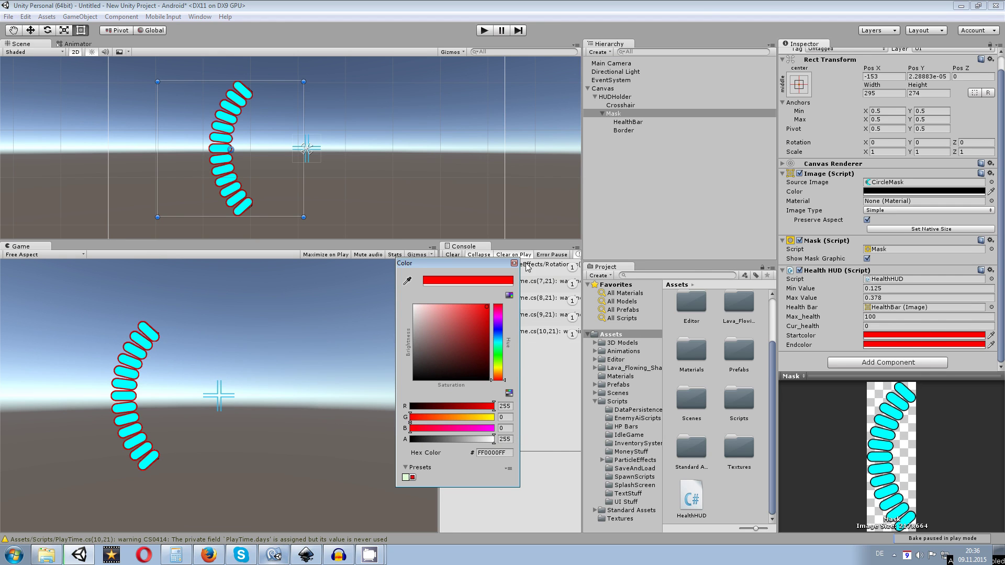
left_click(515, 263)
Change Startcolor in the Health HUD script to bright green, 08FF00FF, and close the color picker.
left_click(920, 335)
left_click(496, 354)
left_click_drag(473, 343, 496, 288)
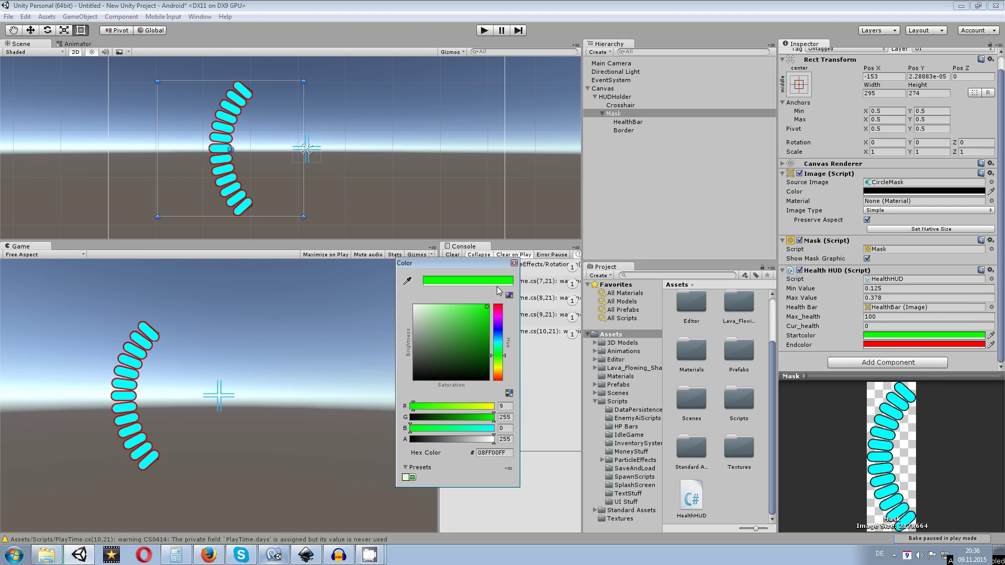
left_click(515, 263)
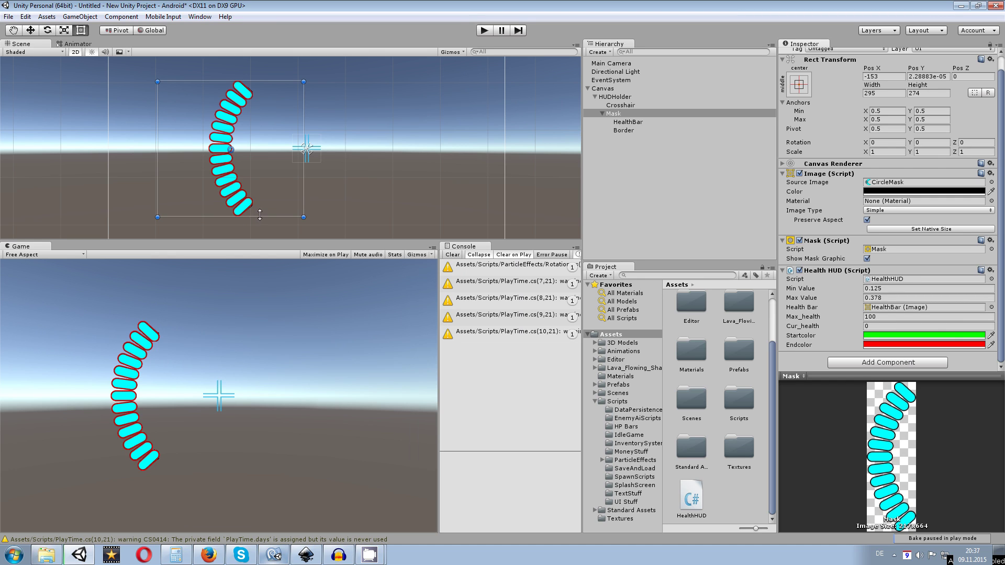
Run the game to test the health bar's color transition as health drains, and stop the game.
left_click(485, 30)
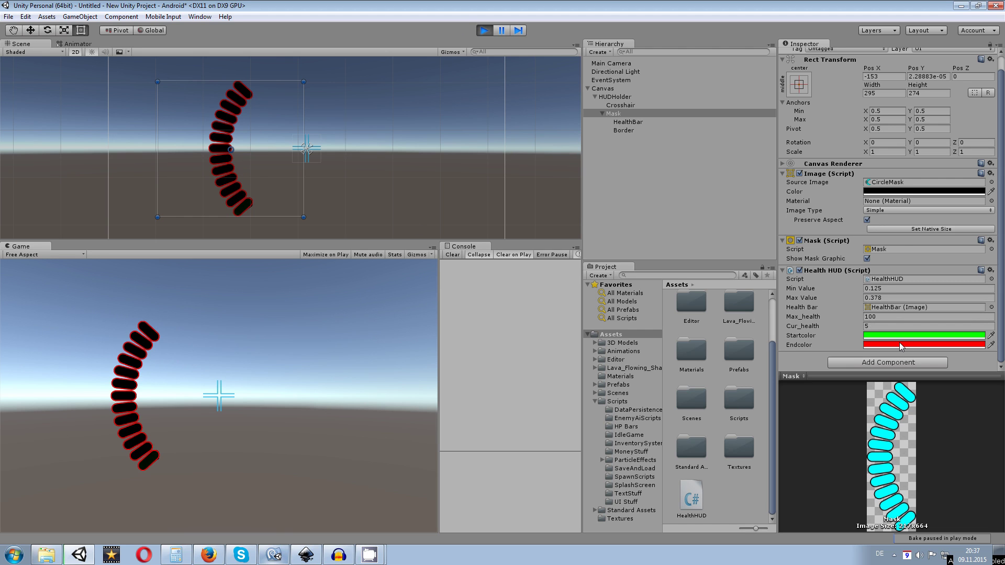
left_click(484, 30)
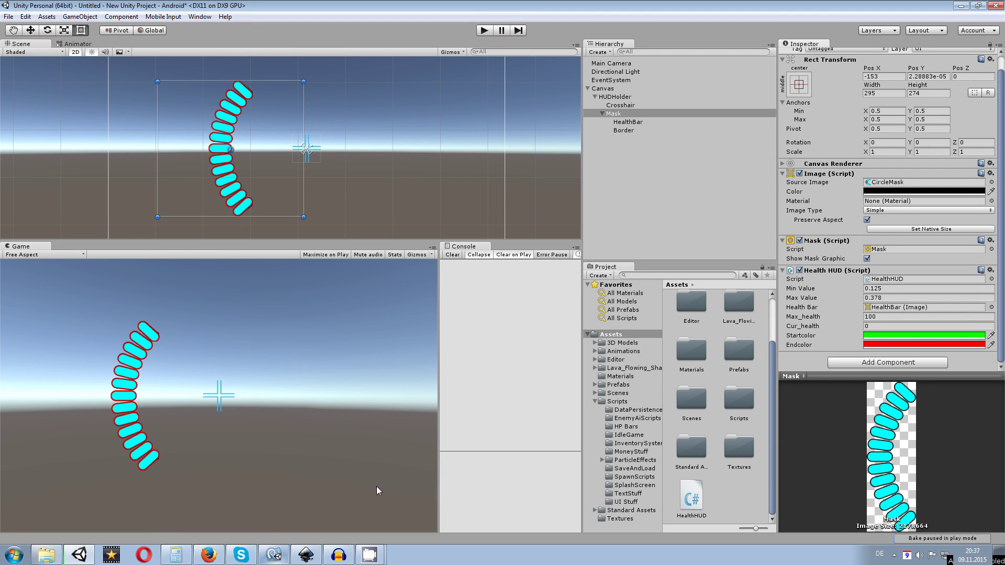
Switch to Inkscape and give the selected health bar segments a white fill and a black outline.
left_click(299, 553)
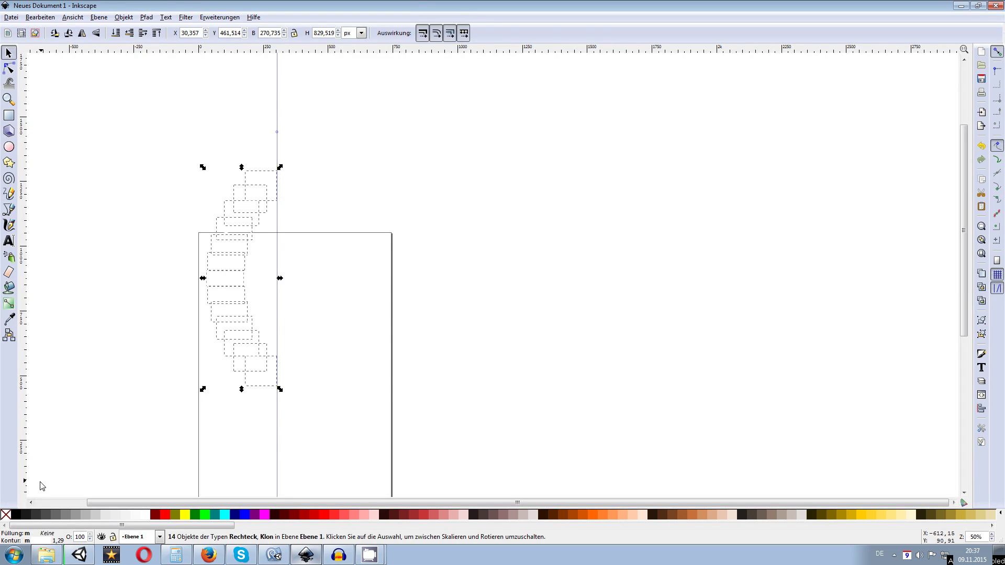
left_click(17, 515)
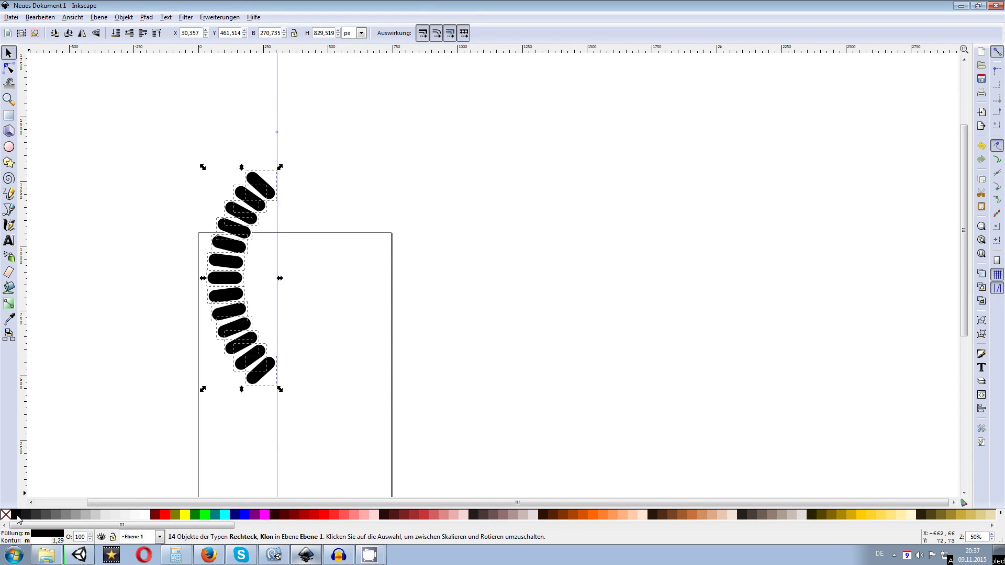
left_click(18, 516, "shift")
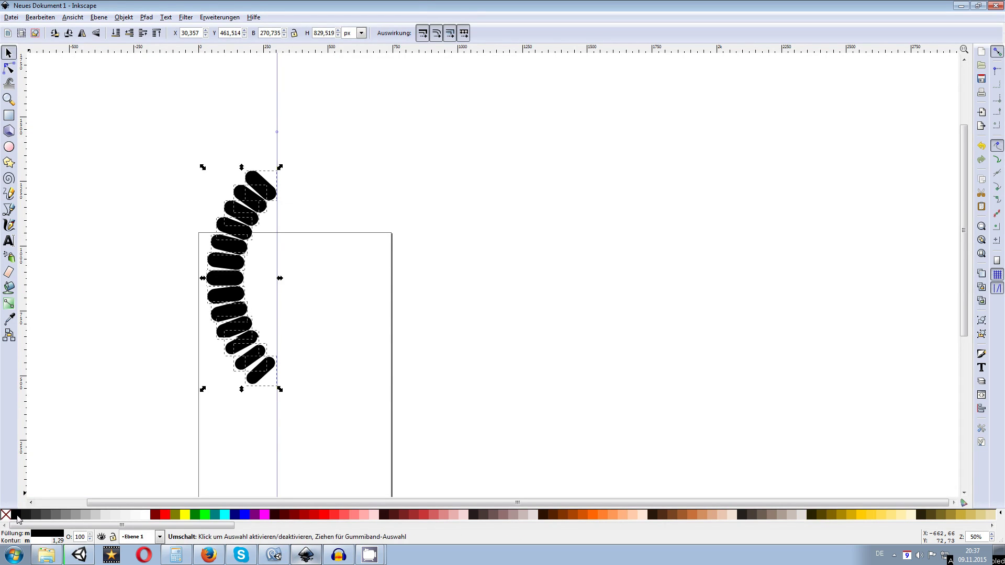
left_click(225, 516)
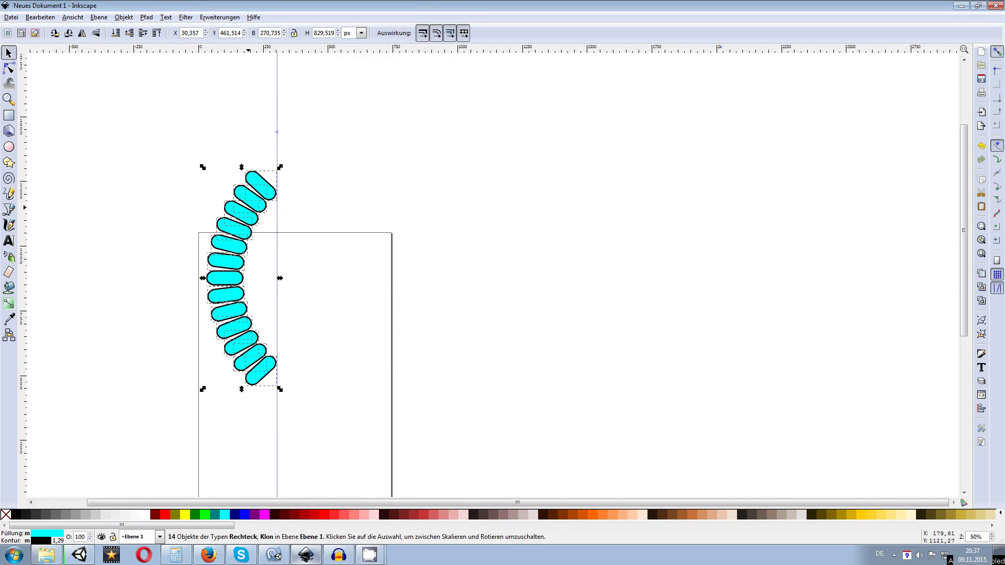
left_click(147, 515)
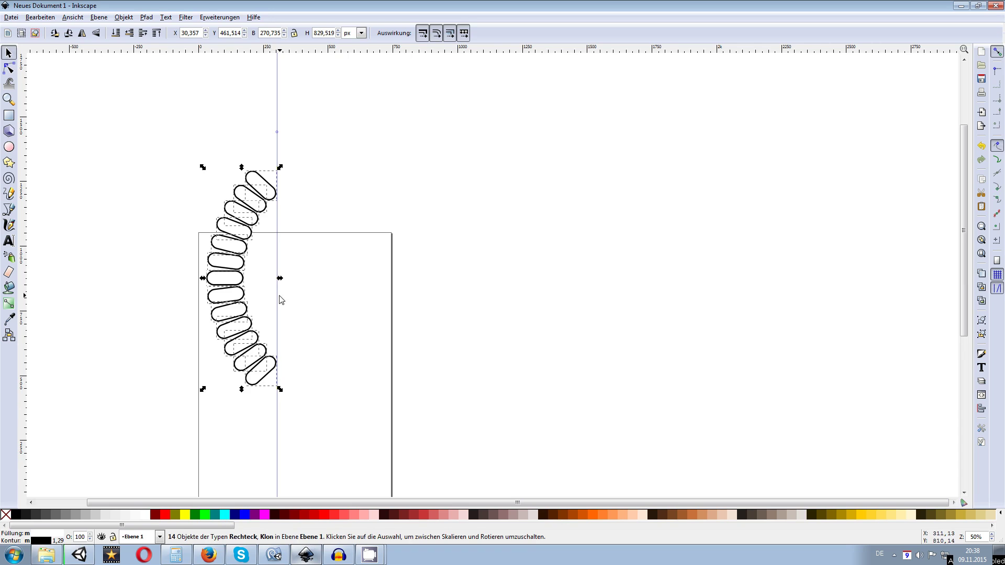
Delete all the curved bar's segments except the horizontal one in the middle.
left_click_drag(305, 401, 195, 298)
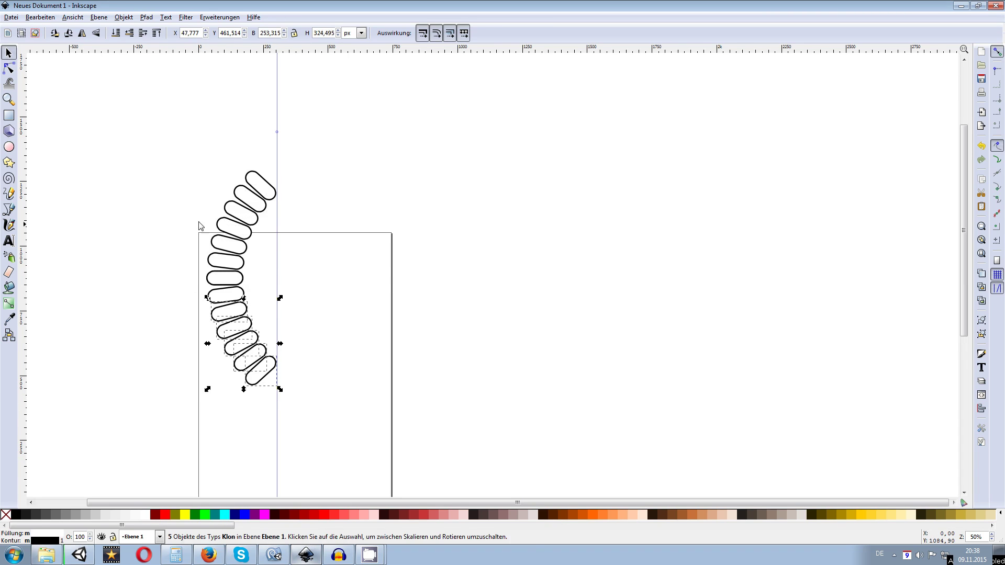
key("Delete")
left_click_drag(180, 113, 316, 266)
key("Delete")
left_click(240, 293)
key("Delete")
left_click(236, 260)
key("Delete")
left_click(236, 276)
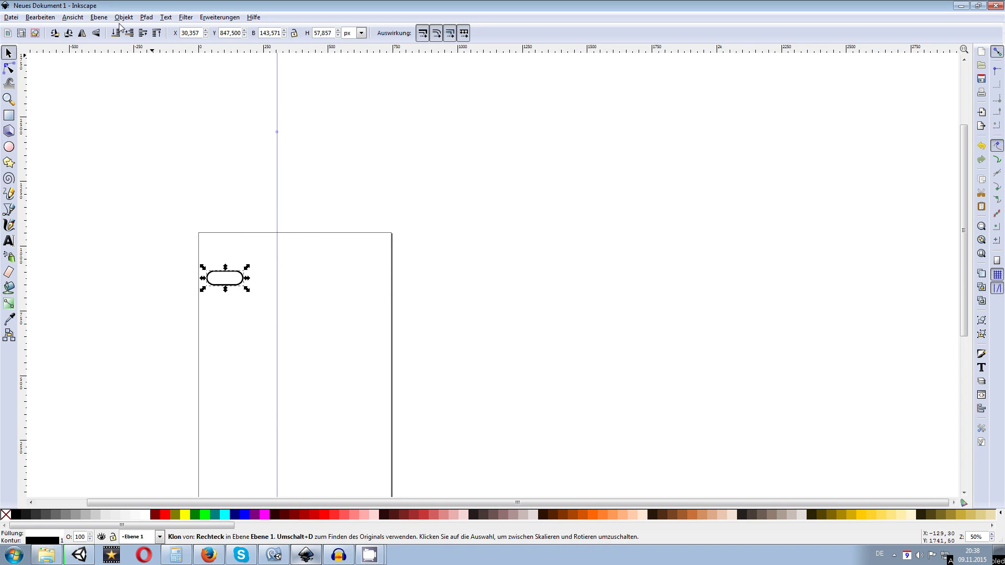
Create tiled clones of the remaining segment in 1 row and 51 columns, rotated 7.1° per column, to form a full ring.
left_click(224, 283)
left_click(46, 18)
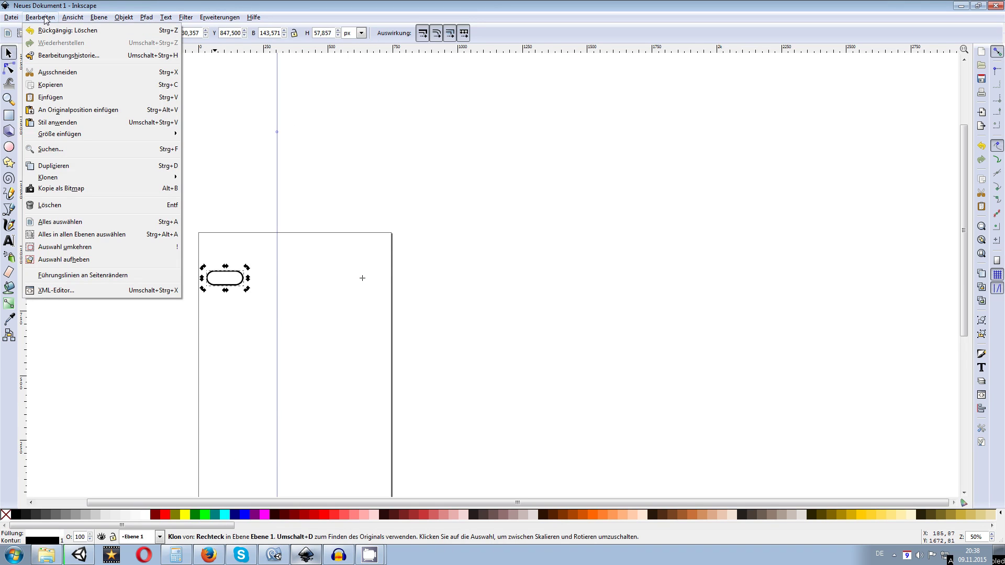
mouse_move(72, 19)
mouse_move(41, 17)
mouse_move(78, 178)
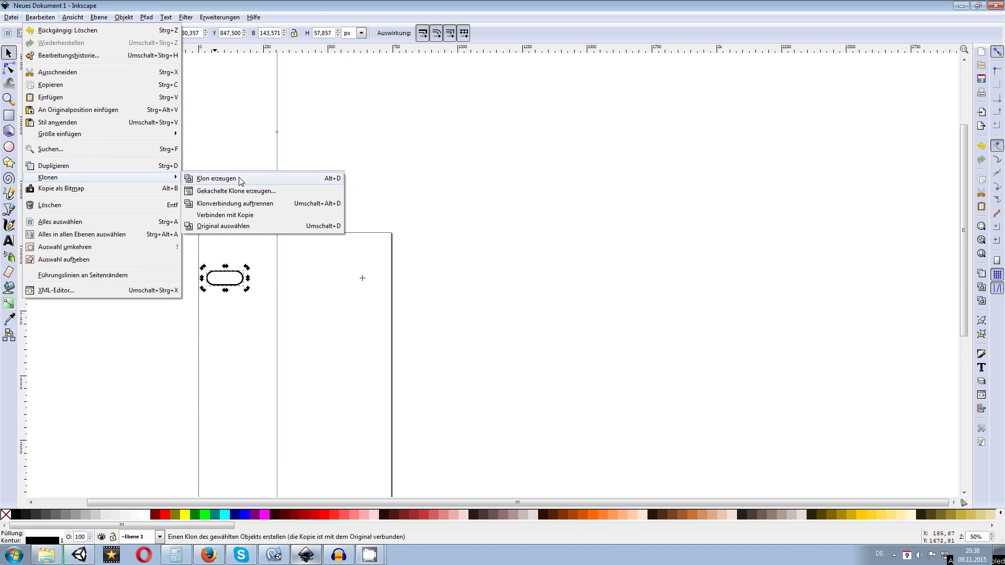
left_click(219, 192)
left_click(751, 165)
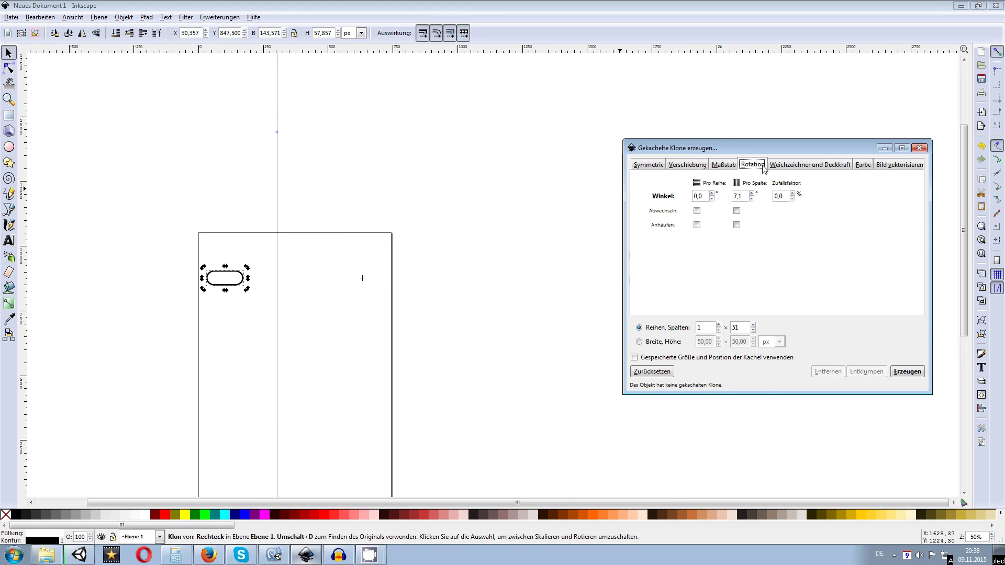
left_click(905, 373)
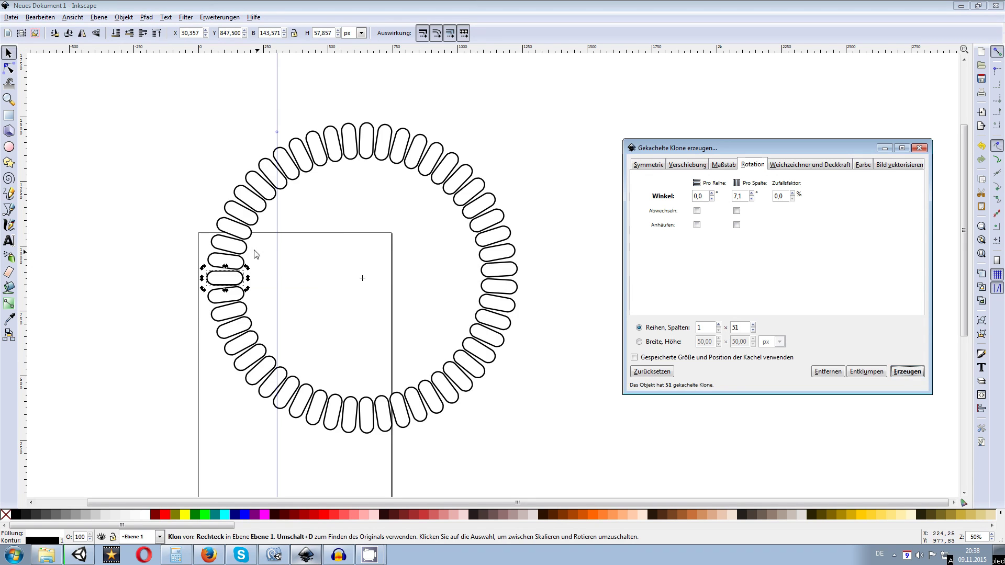
Select the whole ring and export it as a bitmap, replacing CircleHealthBar.png in the Unity project's Textures folder.
left_click_drag(142, 73, 620, 483)
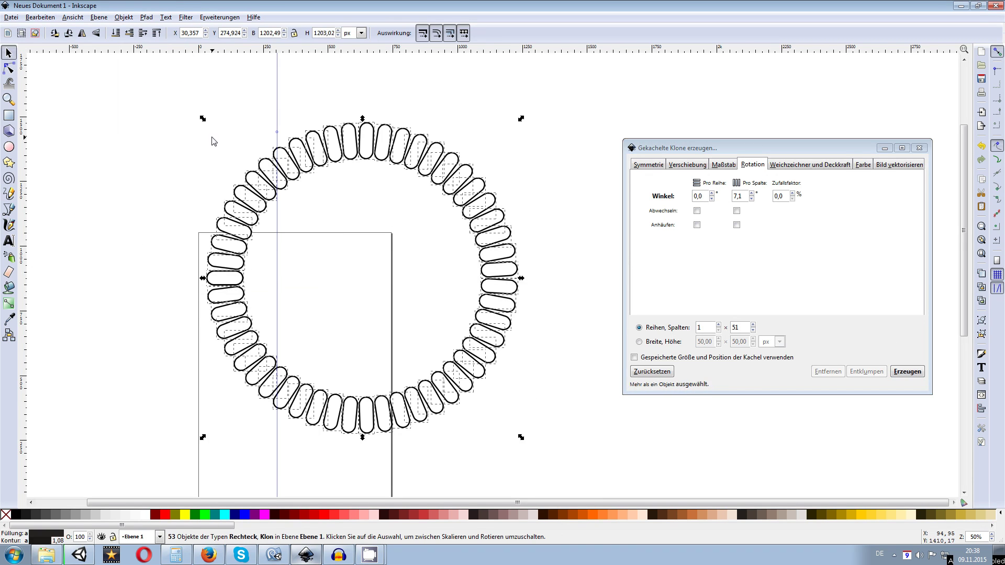
left_click(11, 17)
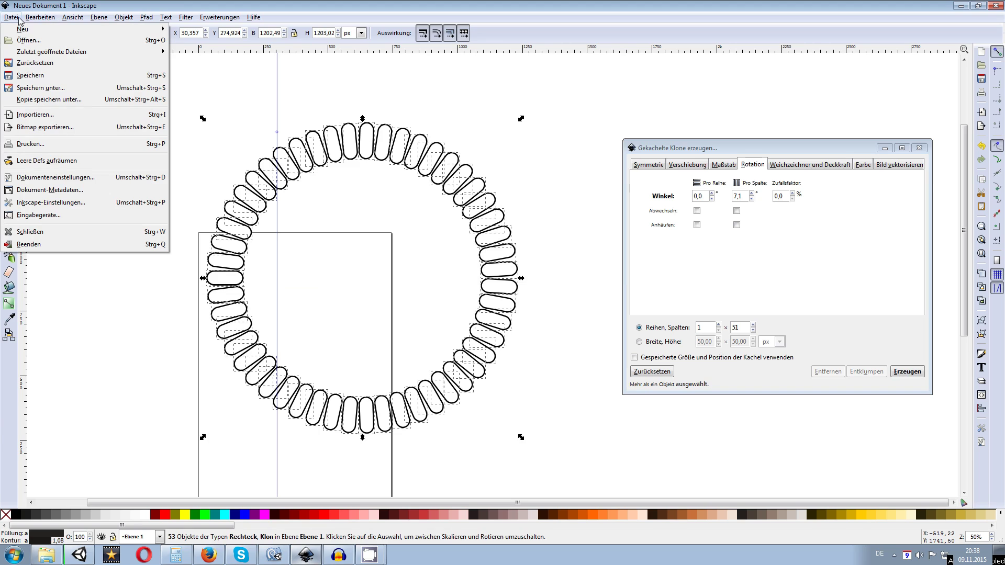
left_click(52, 129)
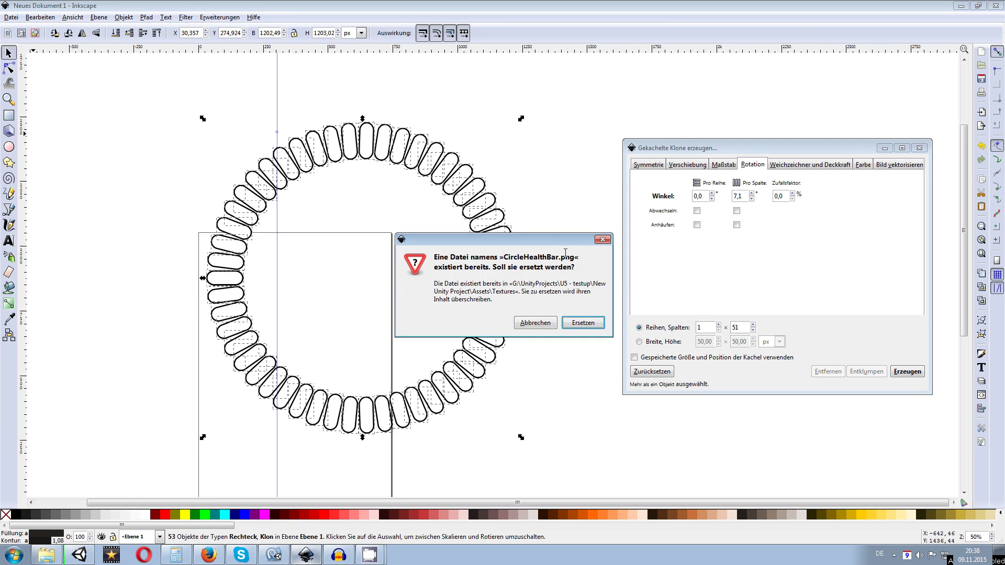
left_click(583, 323)
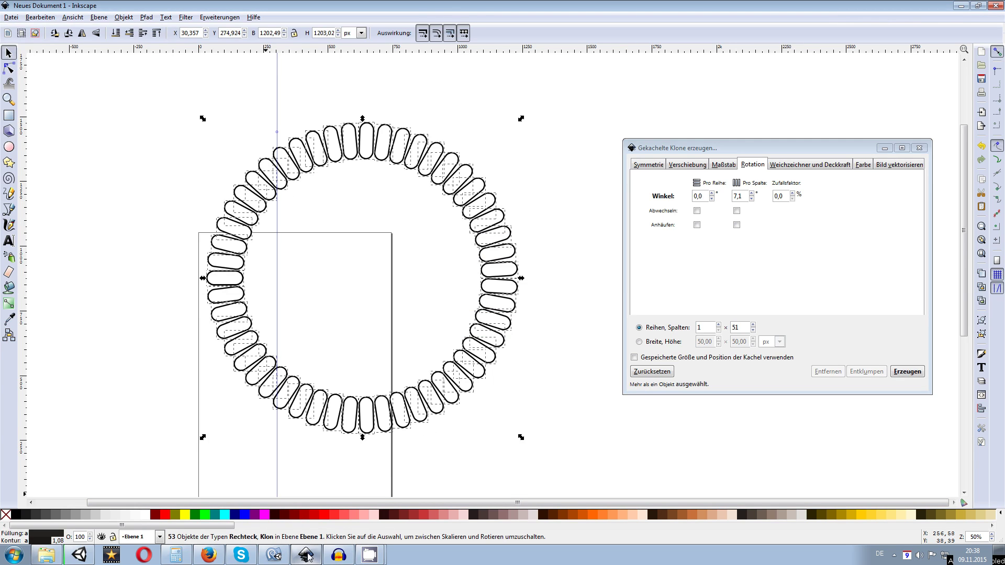
Switch to Unity, run the game to test the health bar with the re-exported white texture, and stop it.
left_click(79, 556)
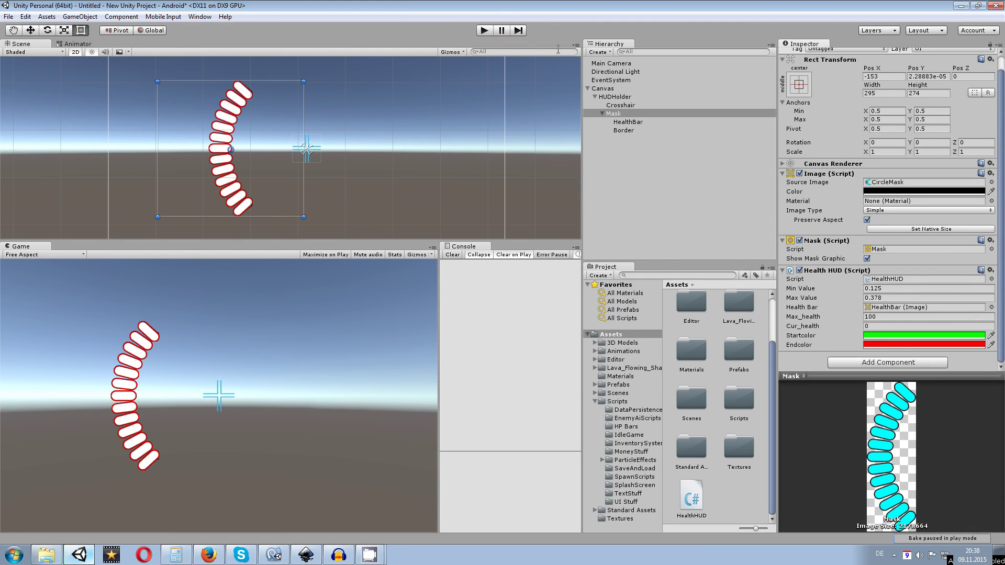
left_click(483, 31)
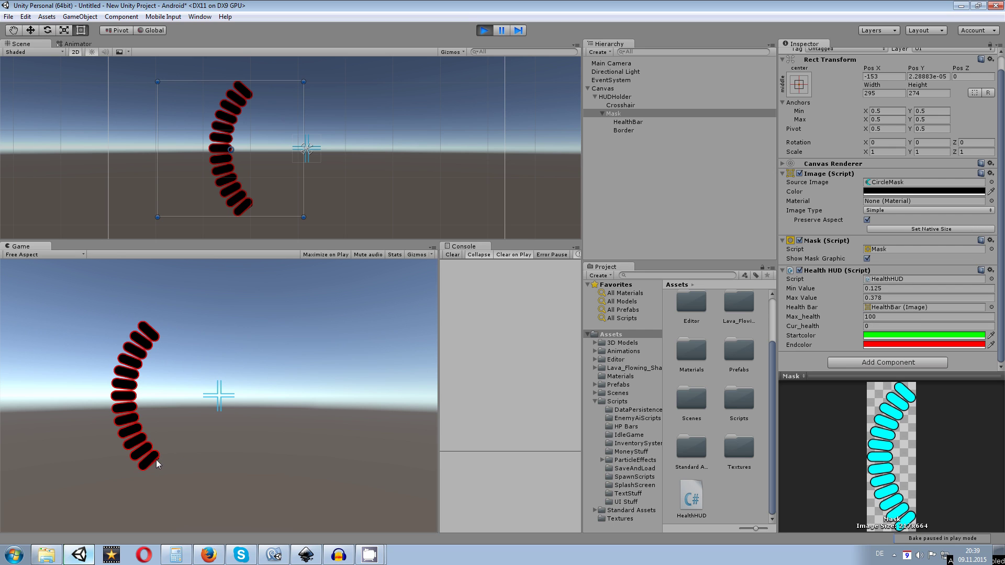
left_click(486, 31)
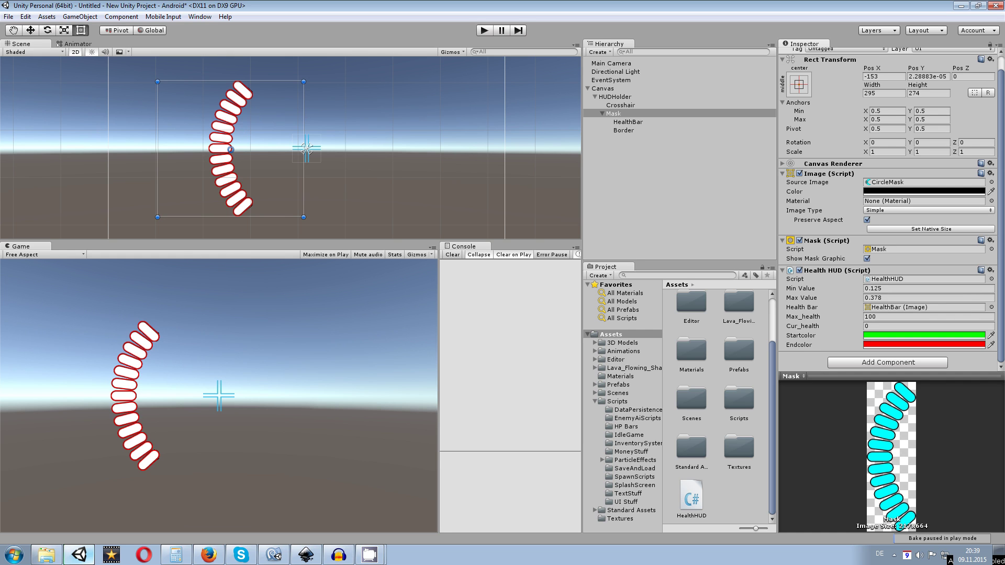
Minimize Inkscape and close its tiled clones dialog to return to an unobstructed Unity editor.
left_click(961, 5)
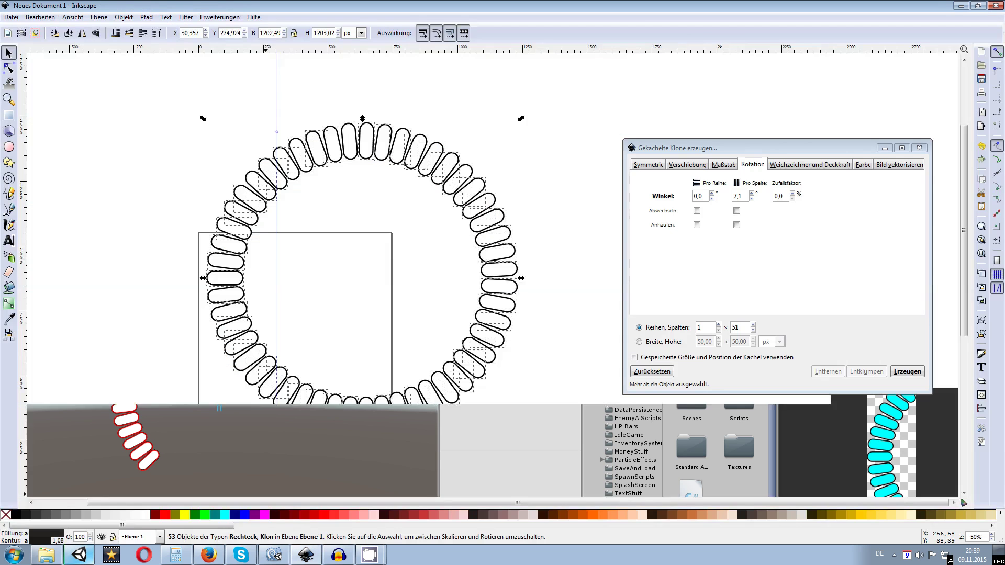
left_click(963, 6)
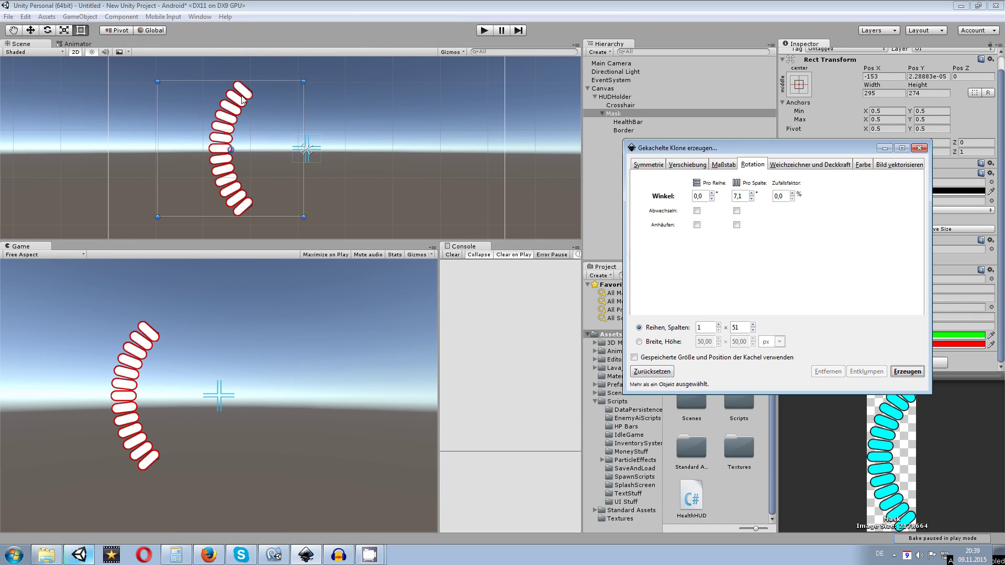
left_click(919, 149)
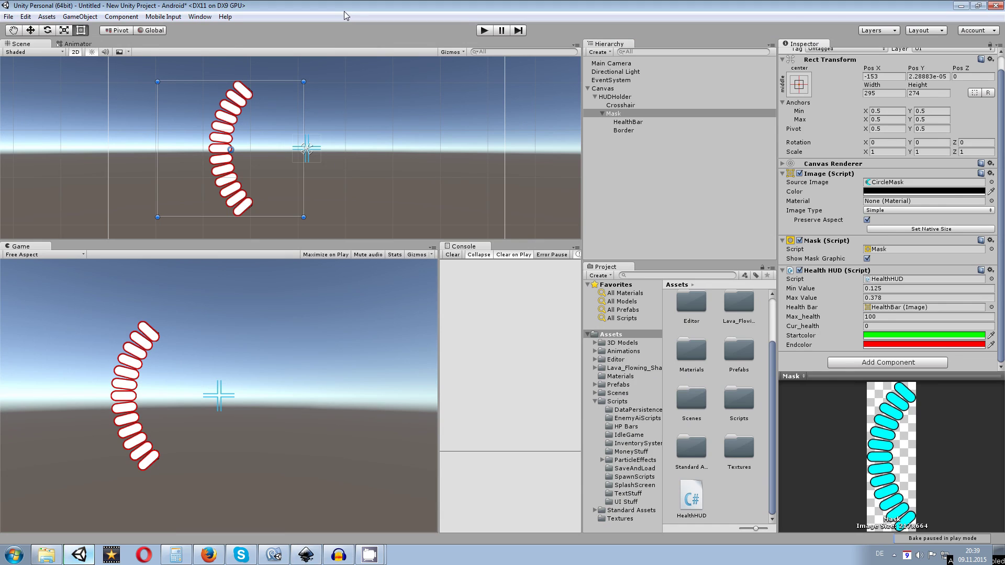